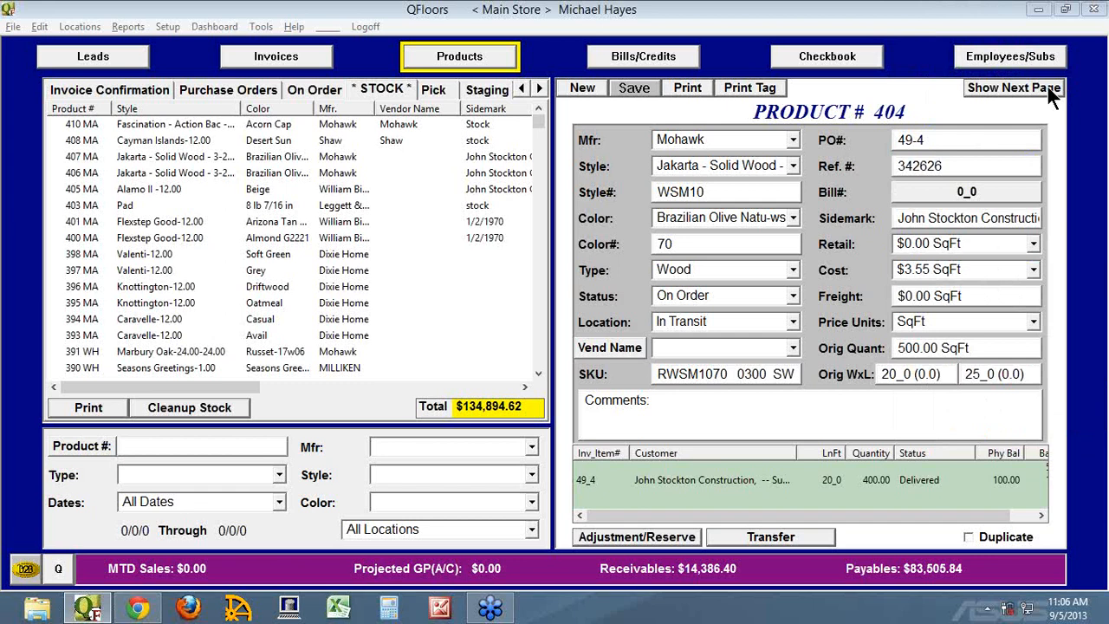
Switch to Chrome and open the Products Screen category of the Application Notes on the QFloors support site.
{"action": "left_click", "coordinate": [151, 609]}
{"action": "left_click", "coordinate": [388, 14]}
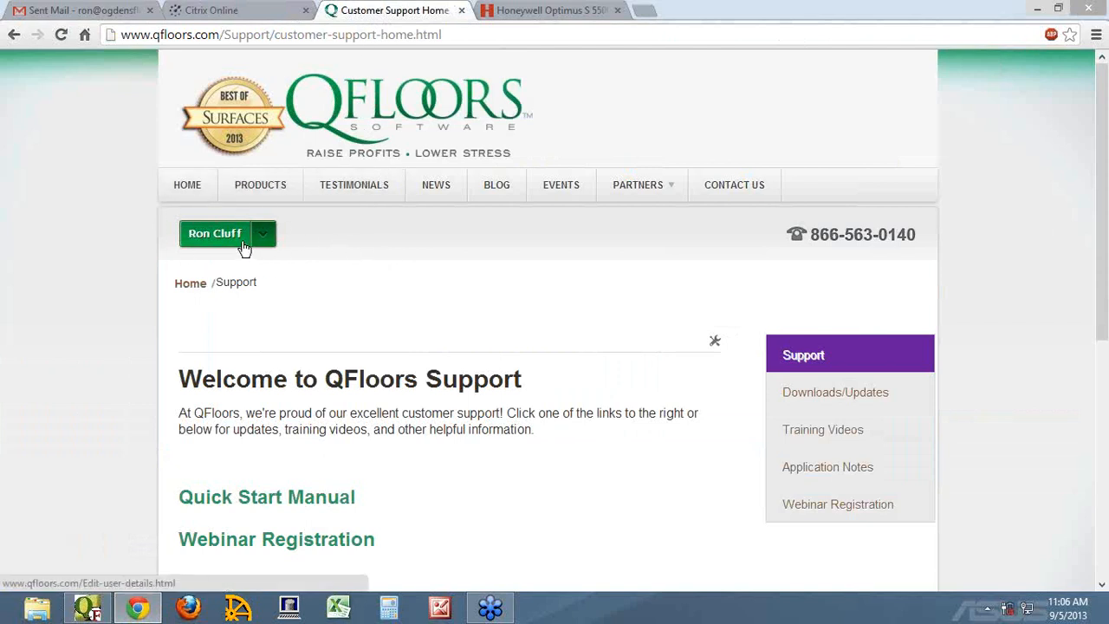
{"action": "left_click", "coordinate": [845, 475]}
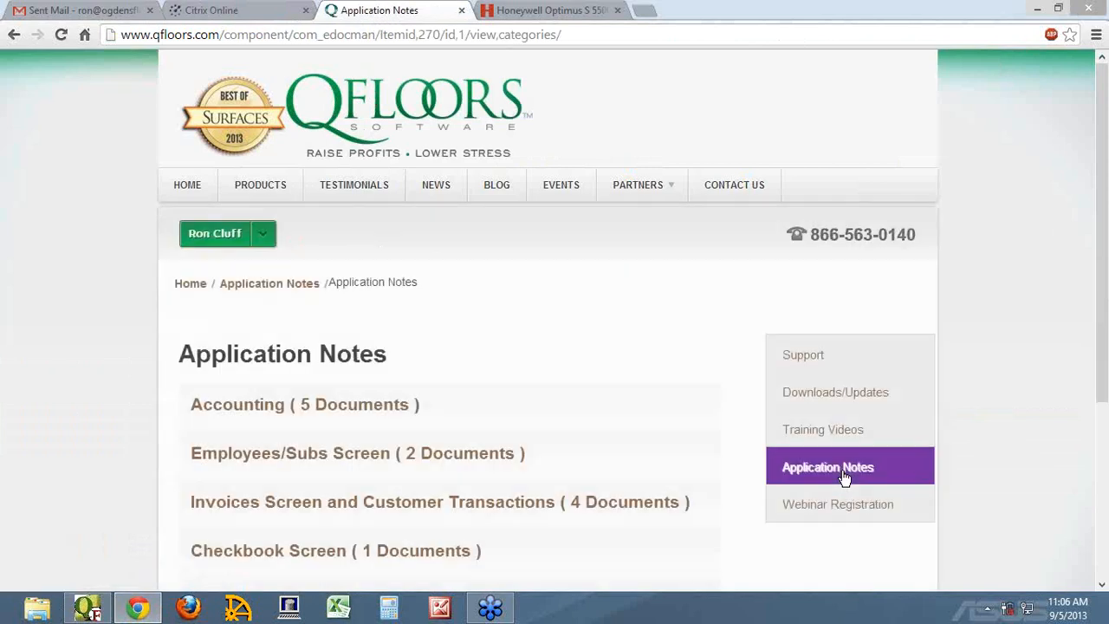
{"action": "scroll", "coordinate": [618, 446], "scroll_direction": "down", "scroll_amount": 3}
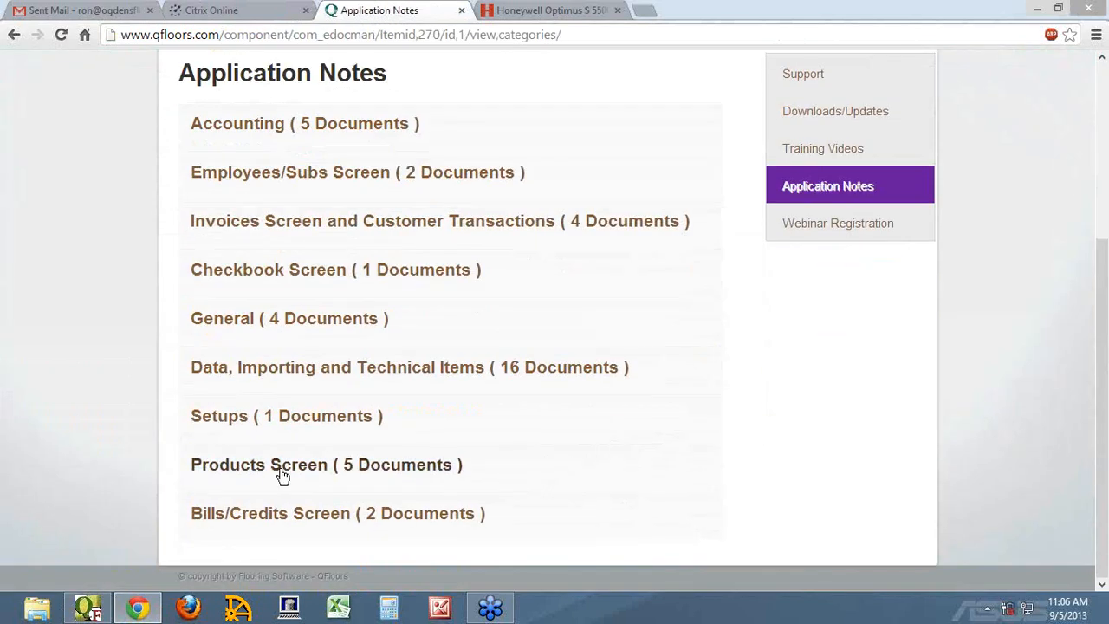
{"action": "left_click", "coordinate": [275, 468]}
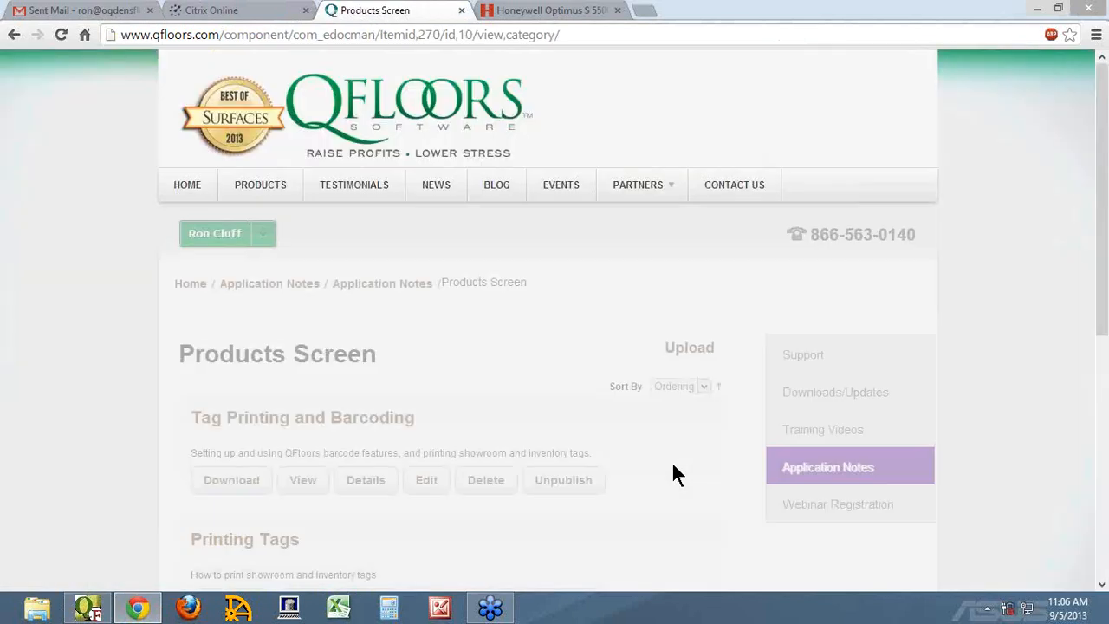
Open the Tag Printing and Barcoding application note and read its Showroom Tags and Inventory Tags sections.
{"action": "scroll", "coordinate": [641, 447], "scroll_direction": "down", "scroll_amount": 3}
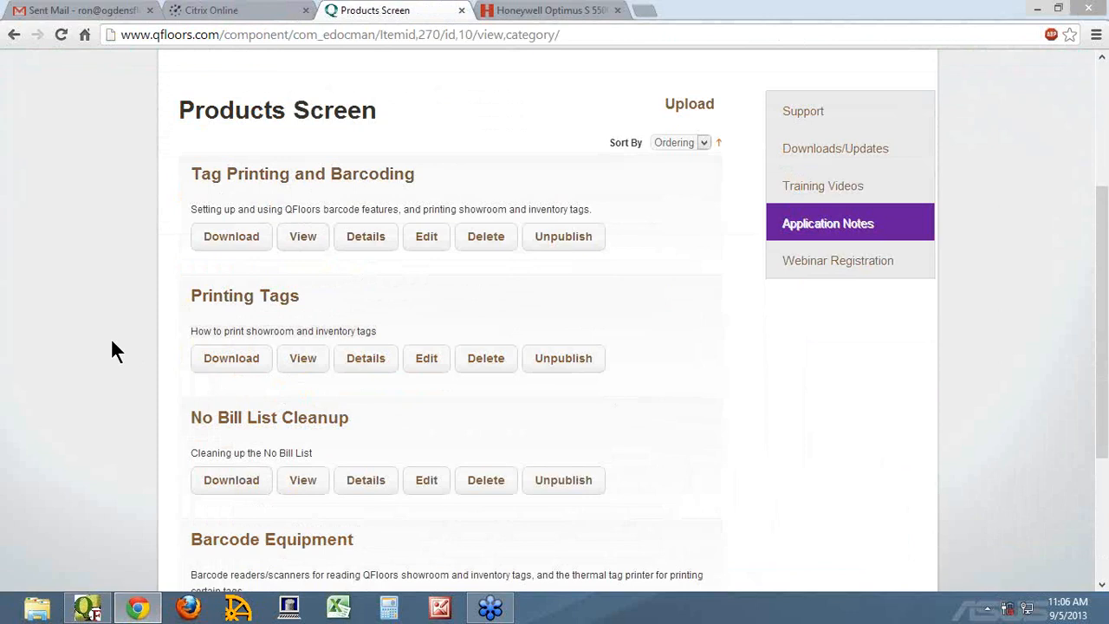
{"action": "scroll", "coordinate": [57, 359], "scroll_direction": "down", "scroll_amount": 3}
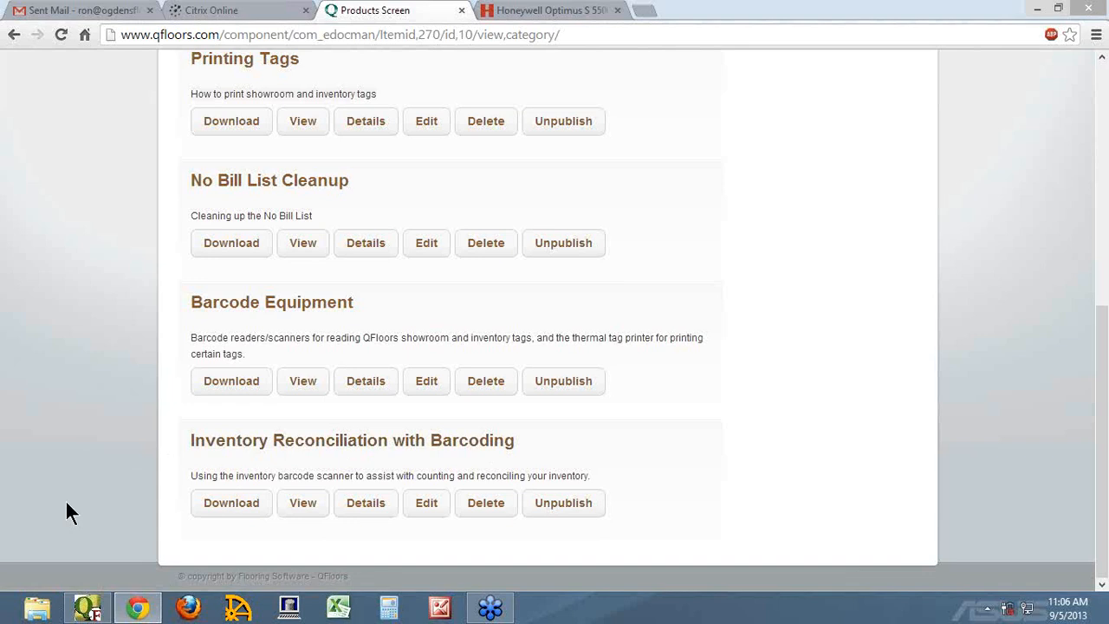
{"action": "scroll", "coordinate": [92, 488], "scroll_direction": "up", "scroll_amount": 3}
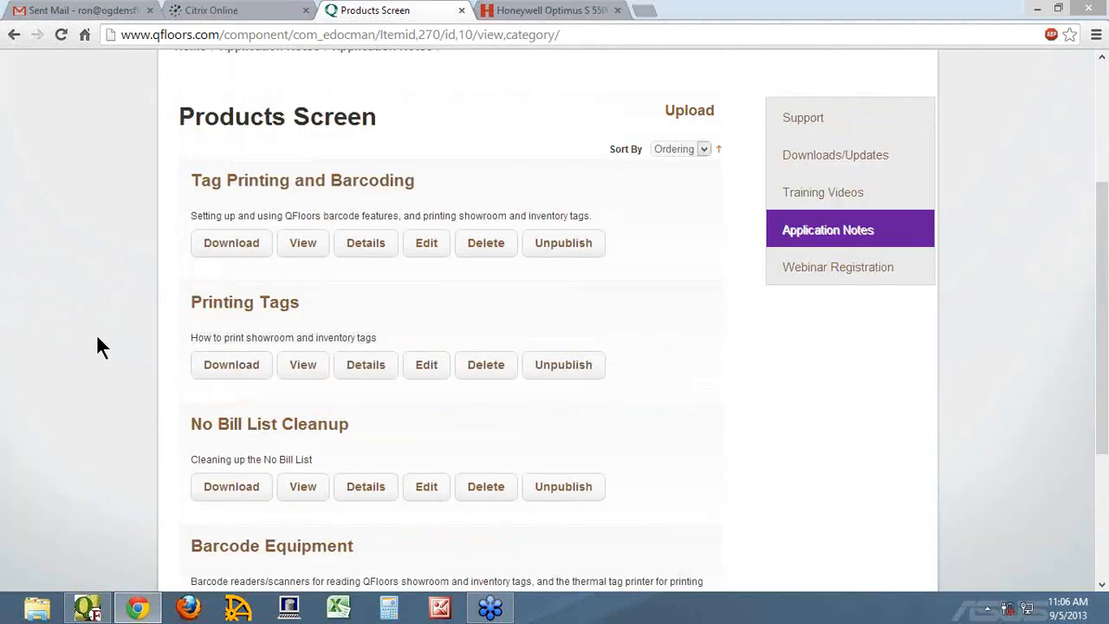
{"action": "left_click", "coordinate": [295, 246]}
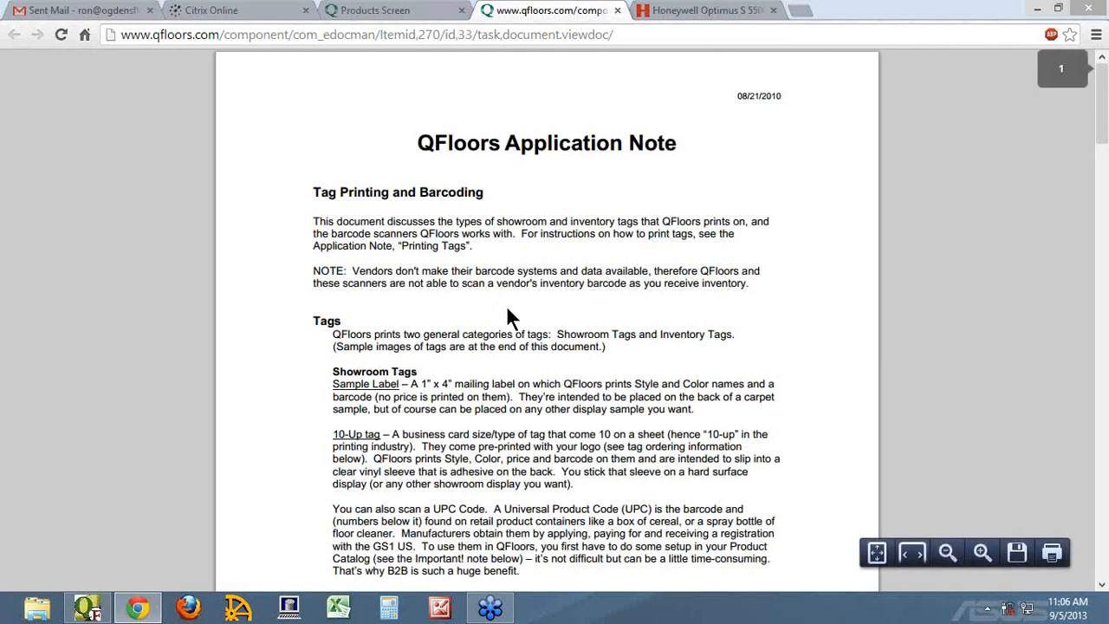
{"action": "scroll", "coordinate": [508, 312], "scroll_direction": "down", "scroll_amount": 2}
{"action": "scroll", "coordinate": [510, 323], "scroll_direction": "down", "scroll_amount": 2}
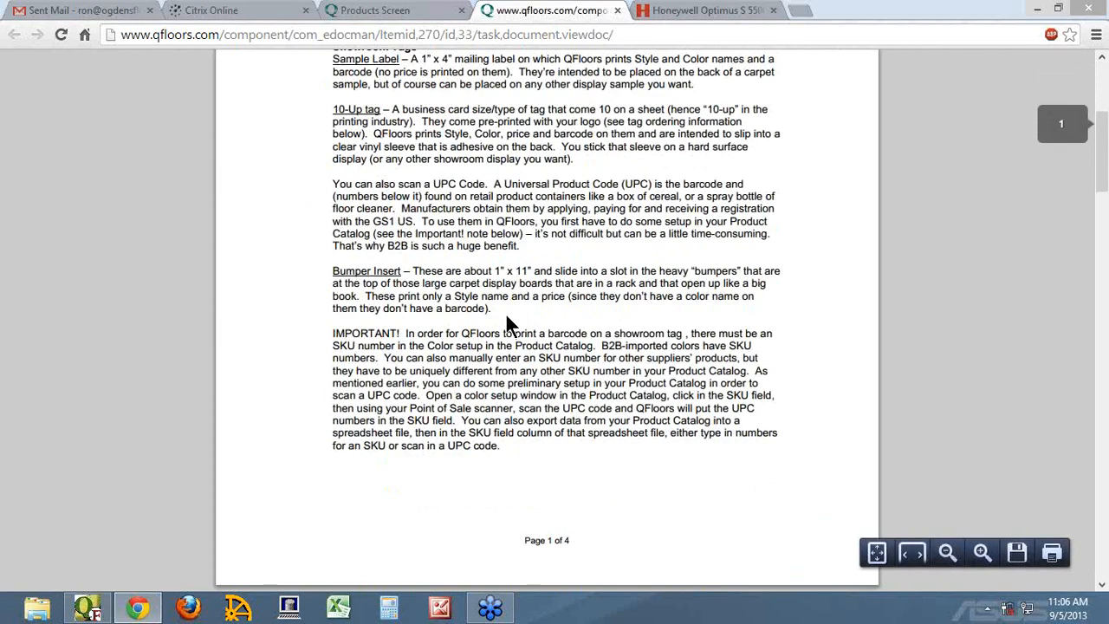
{"action": "scroll", "coordinate": [508, 322], "scroll_direction": "down", "scroll_amount": 9}
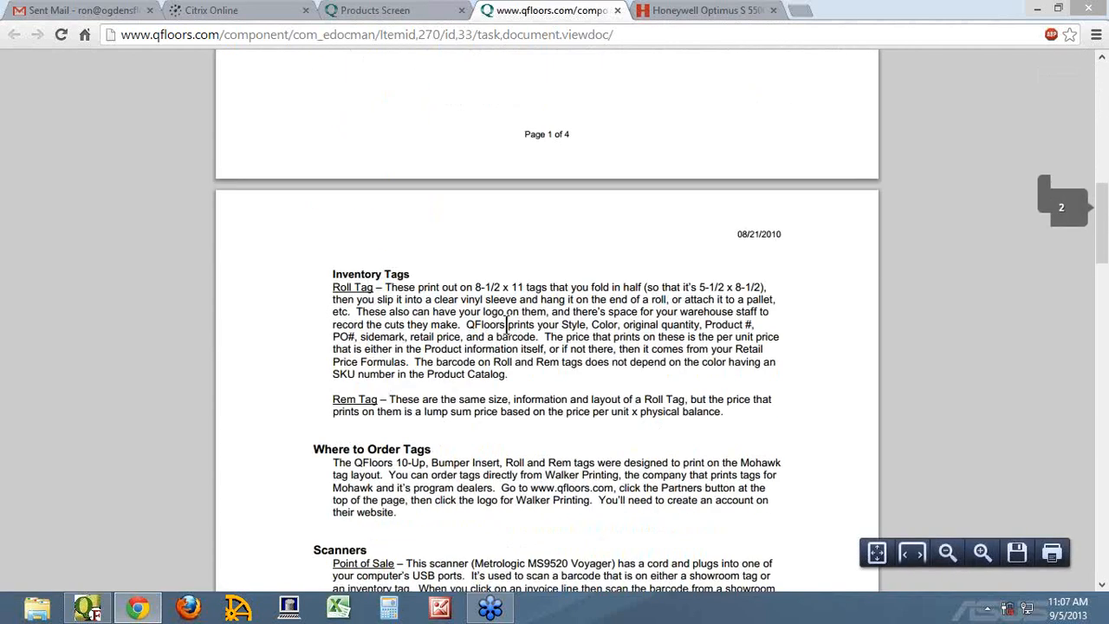
{"action": "scroll", "coordinate": [507, 324], "scroll_direction": "up", "scroll_amount": 3}
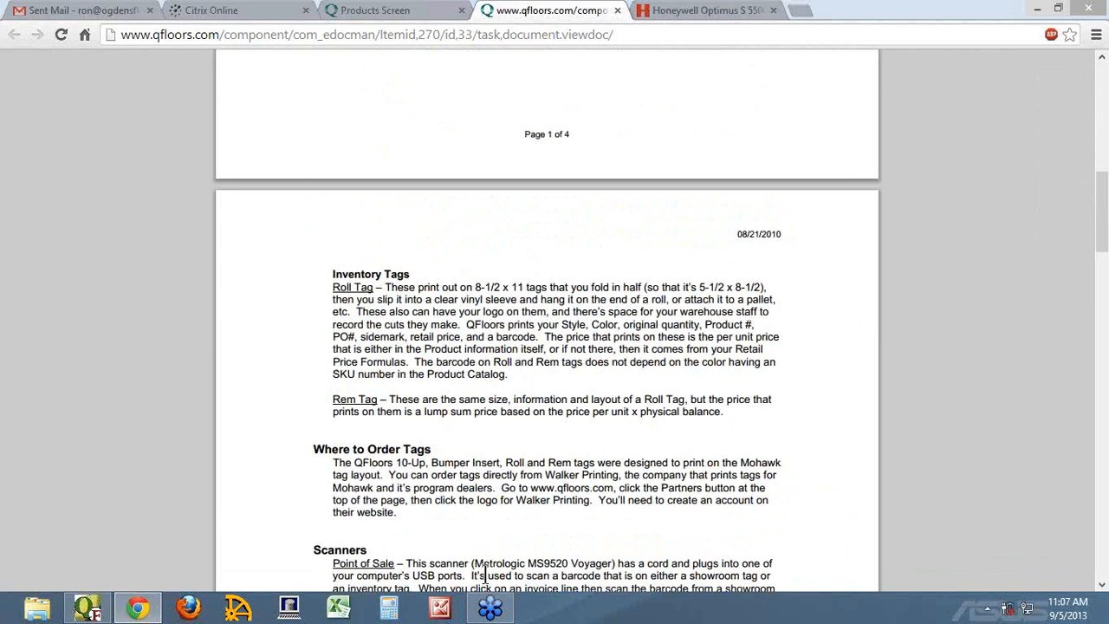
Switch to QFloors, open product 404 from the On Order list and review its Print Tag Options without printing.
{"action": "mouse_move", "coordinate": [86, 607]}
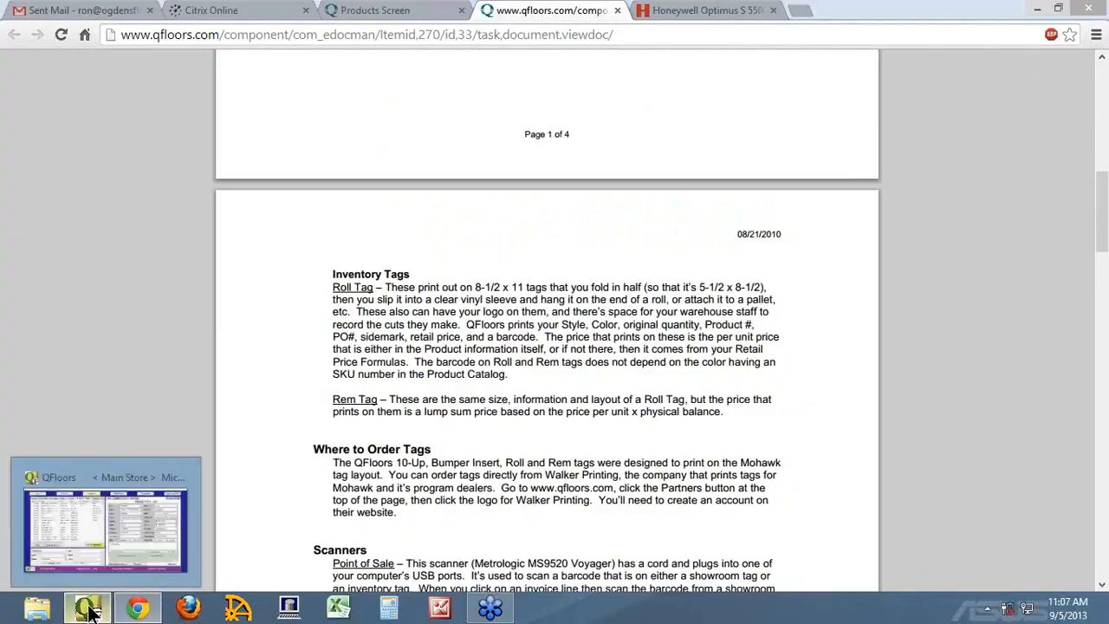
{"action": "left_click", "coordinate": [149, 520]}
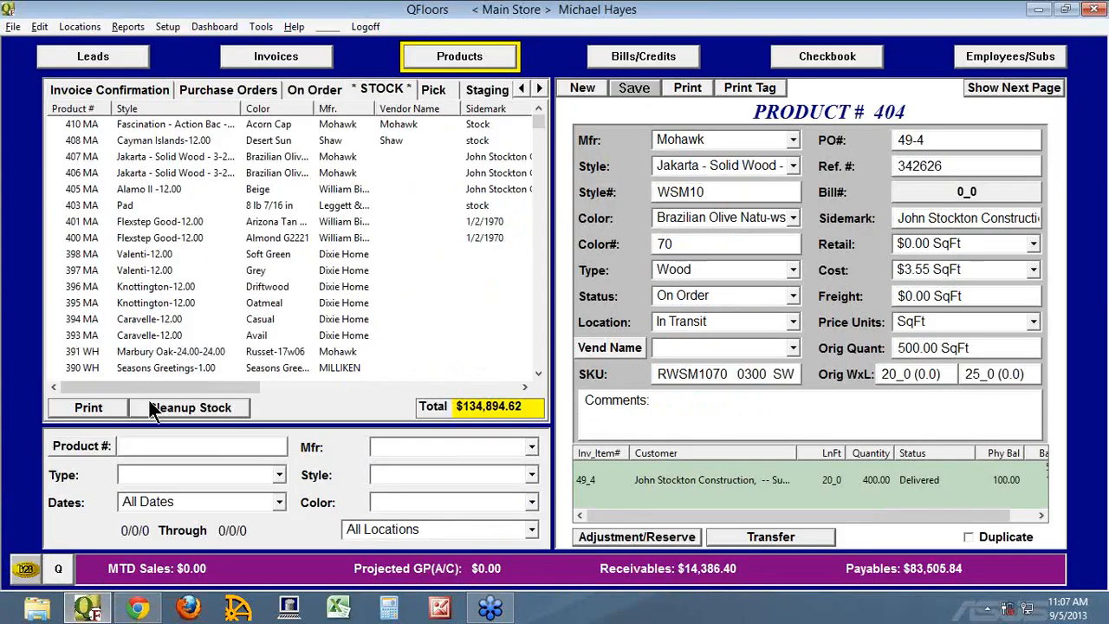
{"action": "left_click", "coordinate": [442, 55]}
{"action": "left_click", "coordinate": [312, 88]}
{"action": "left_click", "coordinate": [79, 124]}
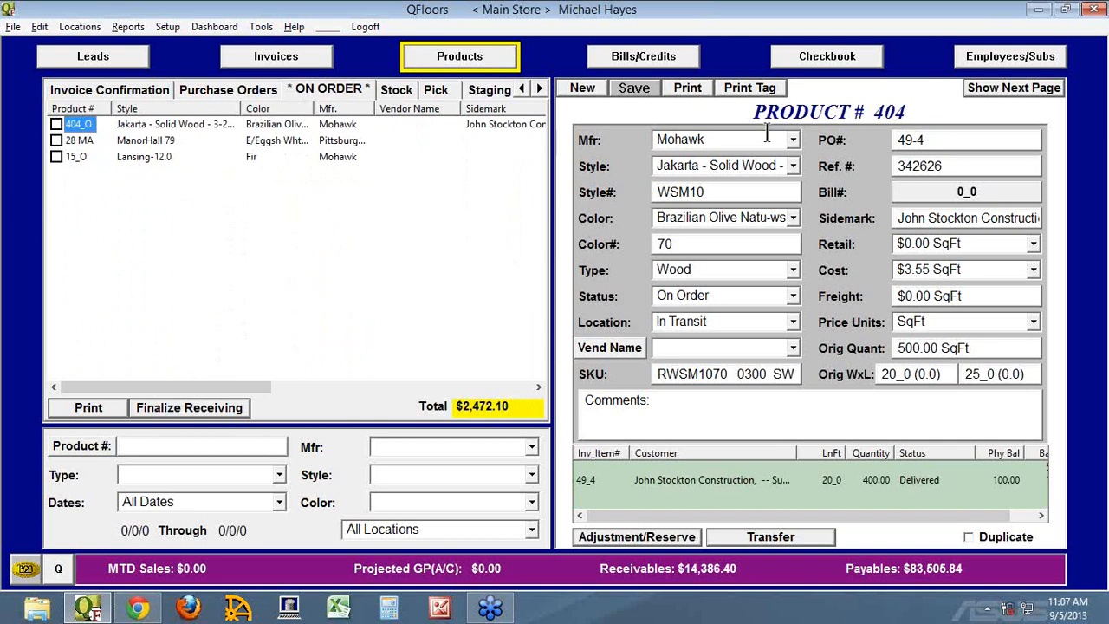
{"action": "left_click", "coordinate": [760, 89]}
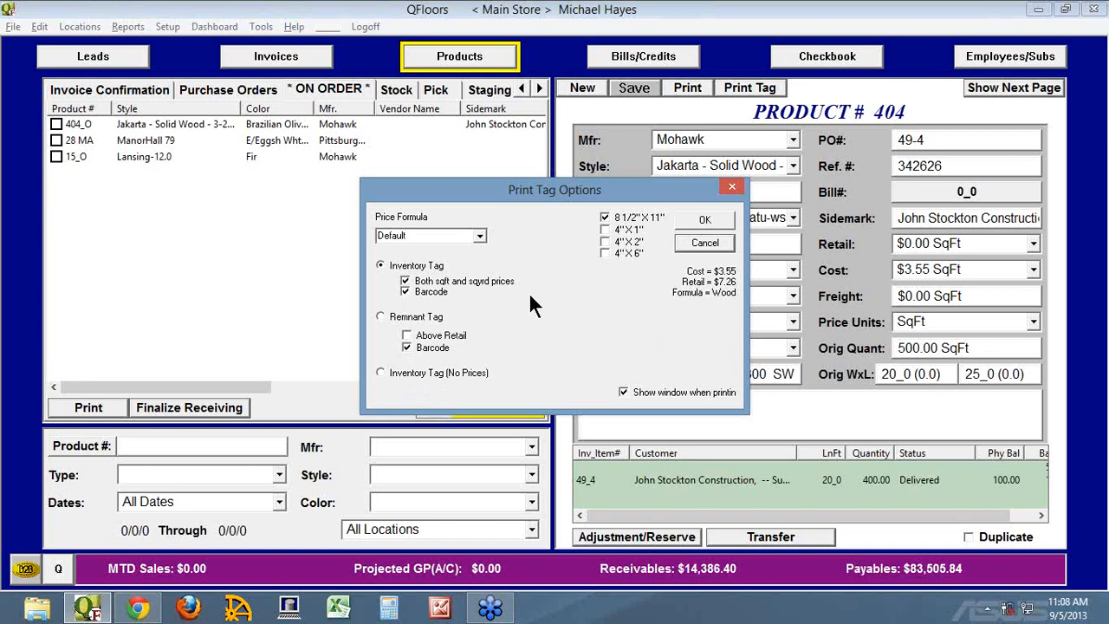
{"action": "left_click", "coordinate": [692, 243]}
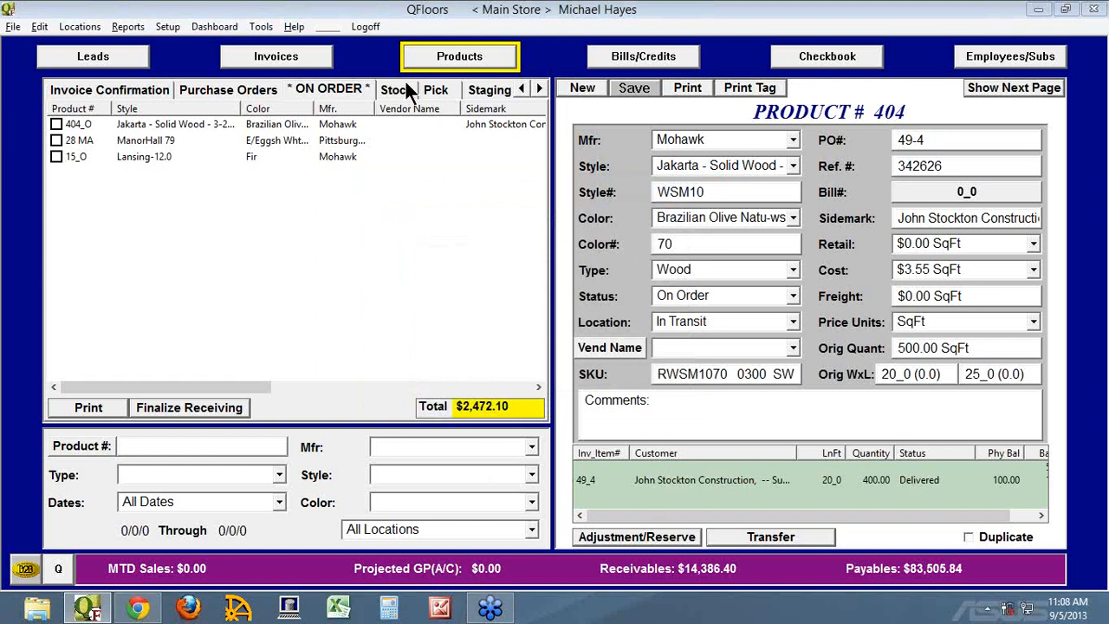
Switch back to Chrome and read the Where to Order Tags section of the application note.
{"action": "left_click", "coordinate": [137, 609]}
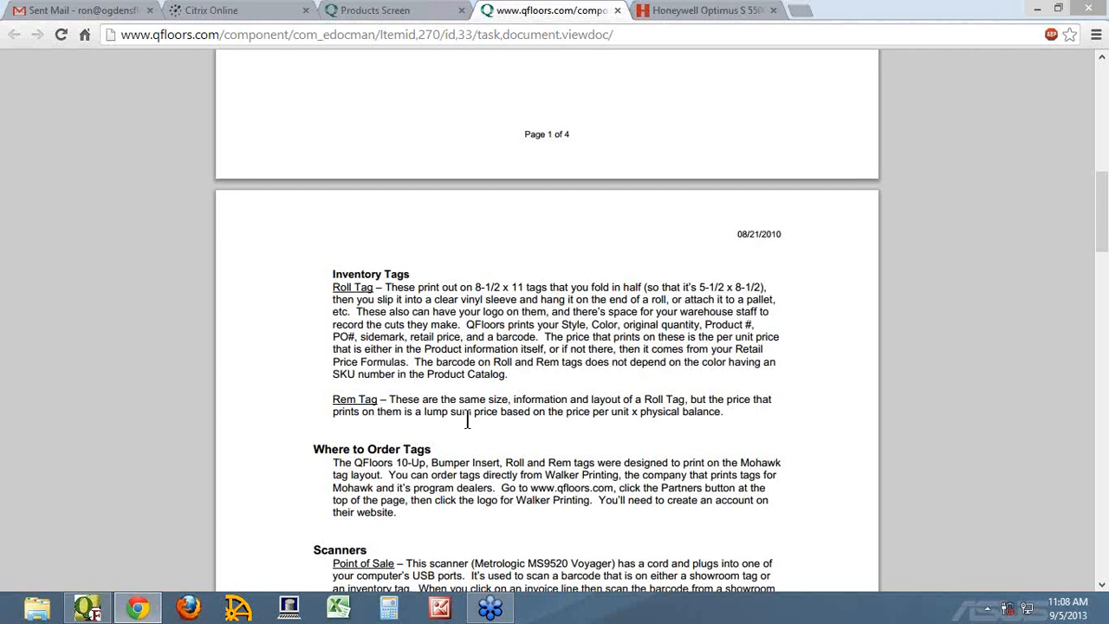
{"action": "scroll", "coordinate": [466, 416], "scroll_direction": "down", "scroll_amount": 3}
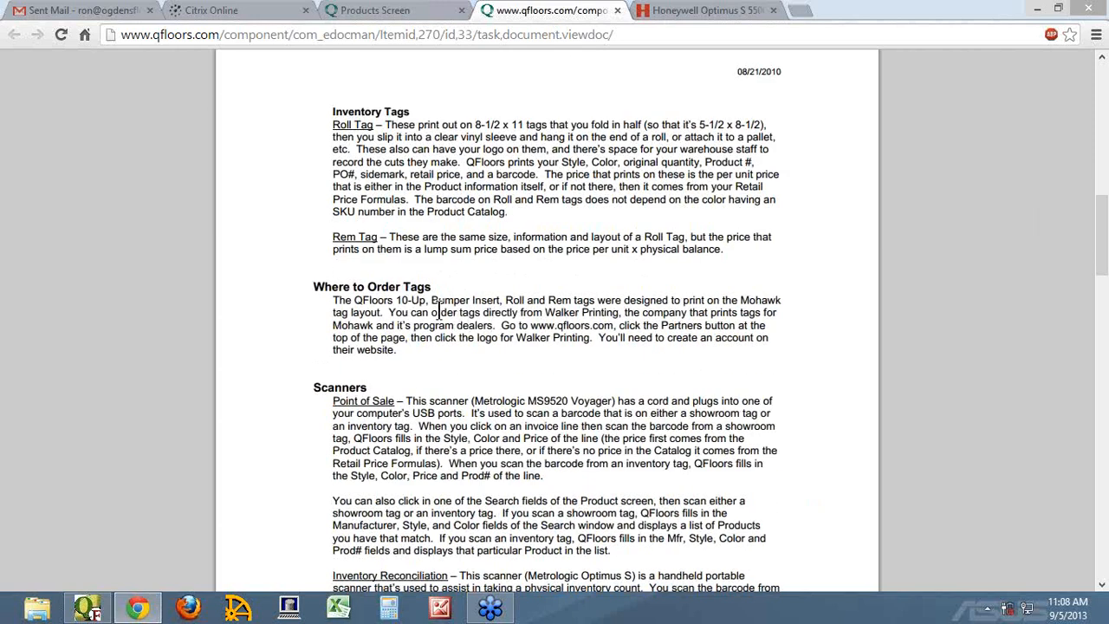
{"action": "left_click", "coordinate": [137, 607]}
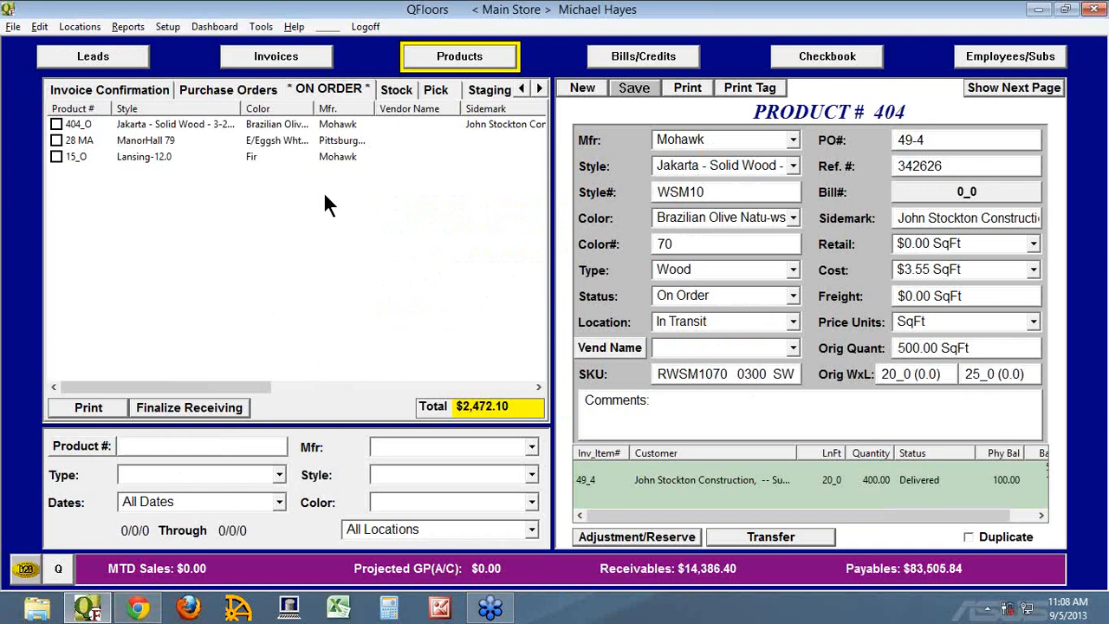
{"action": "left_click", "coordinate": [137, 607]}
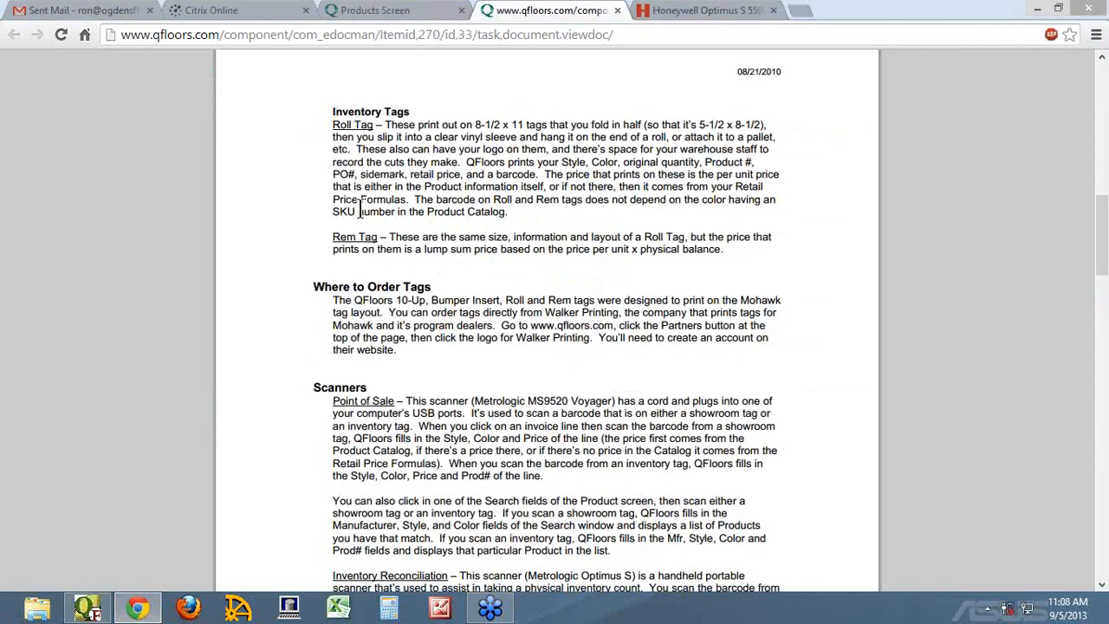
Open the Partners page of the QFloors site and find the Walker360 logo under Printing & Accessories.
{"action": "left_click", "coordinate": [384, 16]}
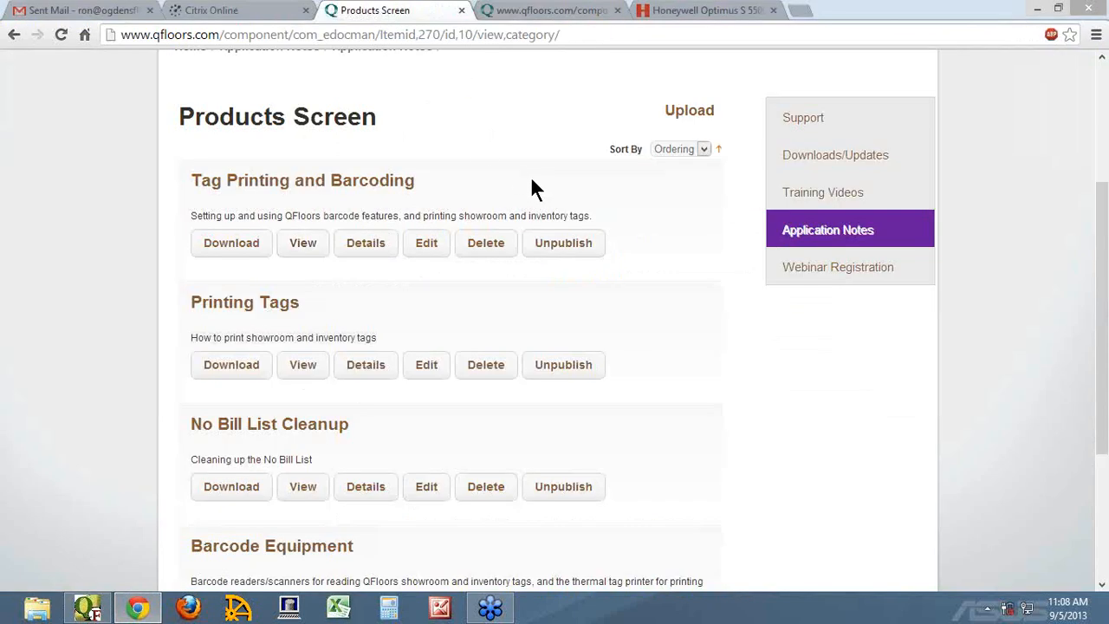
{"action": "scroll", "coordinate": [532, 186], "scroll_direction": "up", "scroll_amount": 3}
{"action": "mouse_move", "coordinate": [664, 183]}
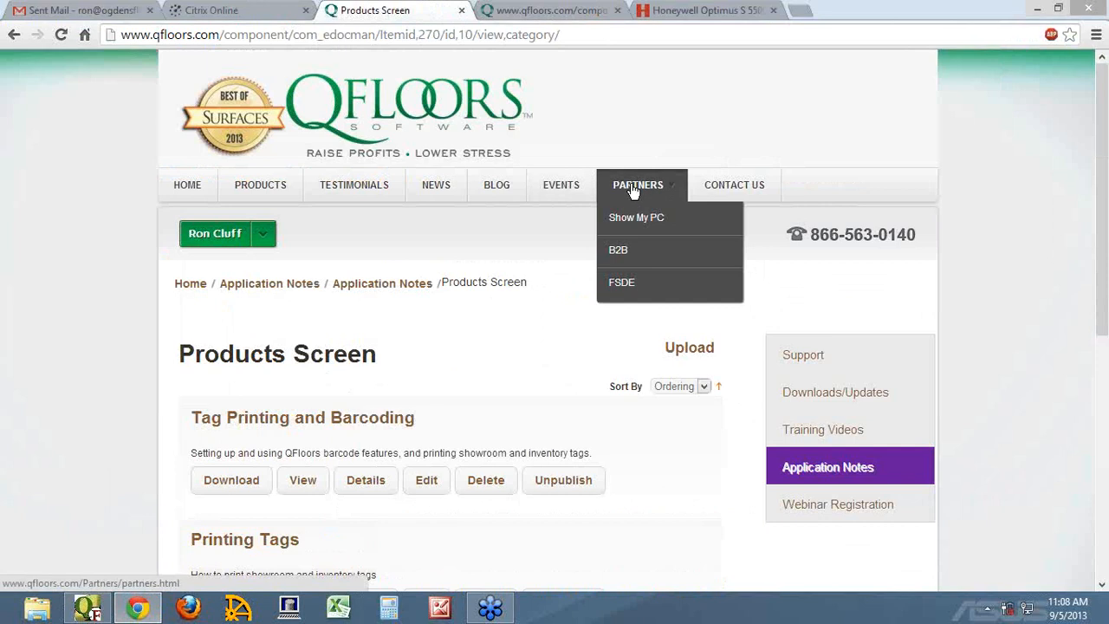
{"action": "left_click", "coordinate": [643, 191]}
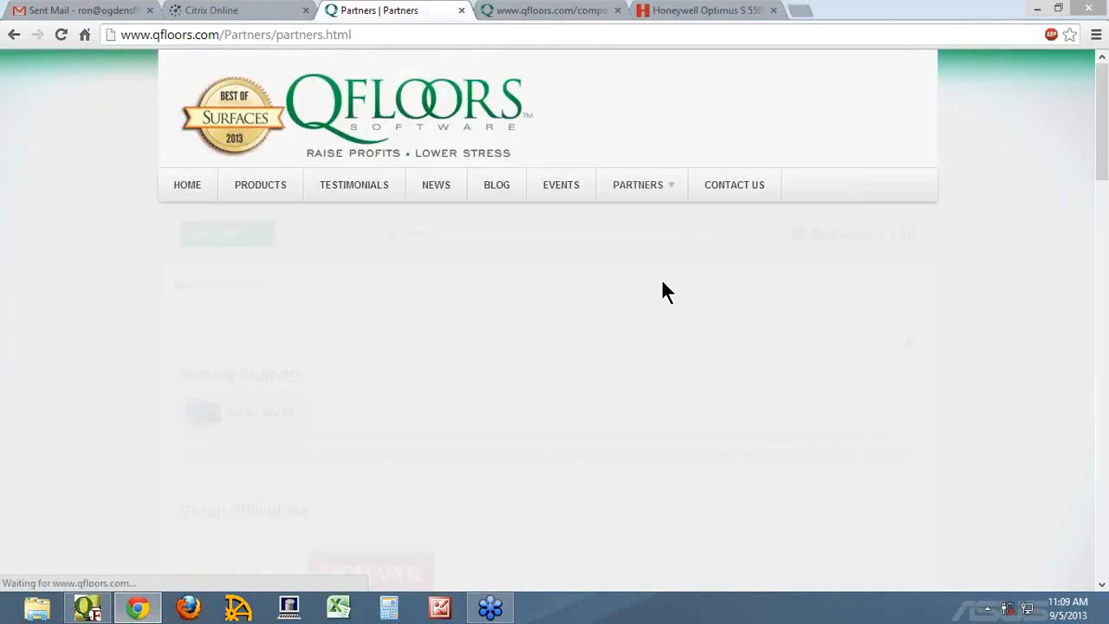
{"action": "scroll", "coordinate": [653, 295], "scroll_direction": "down", "scroll_amount": 10}
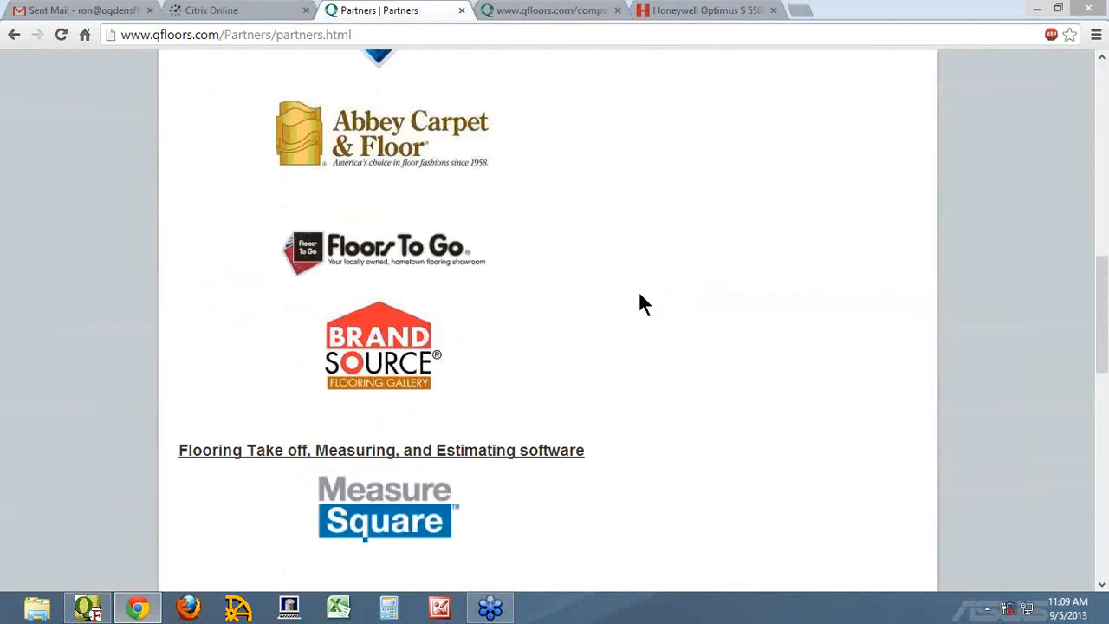
{"action": "scroll", "coordinate": [637, 295], "scroll_direction": "down", "scroll_amount": 5}
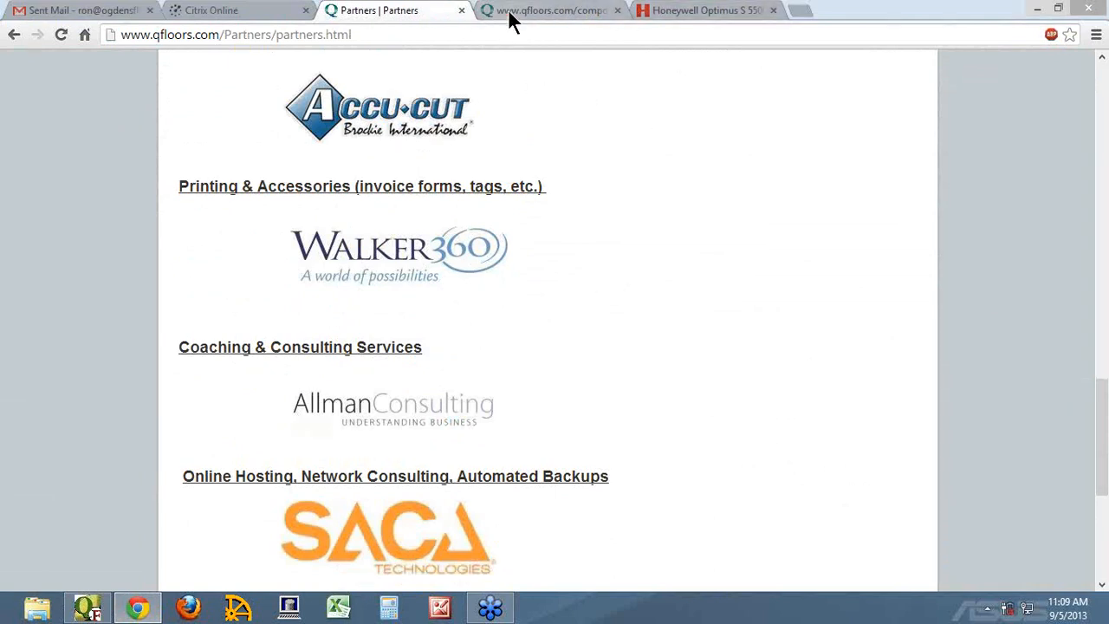
Read the Scanners section of the barcoding note and view the Honeywell OptimusS 5500 Mobile Computer product page.
{"action": "left_click", "coordinate": [544, 11]}
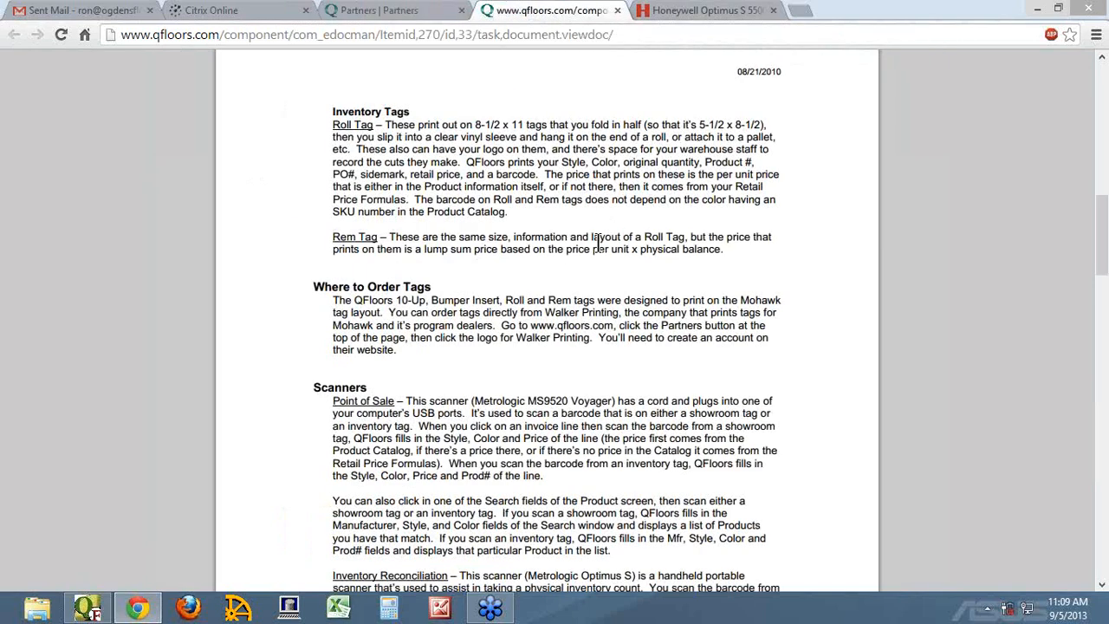
{"action": "scroll", "coordinate": [570, 299], "scroll_direction": "down", "scroll_amount": 3}
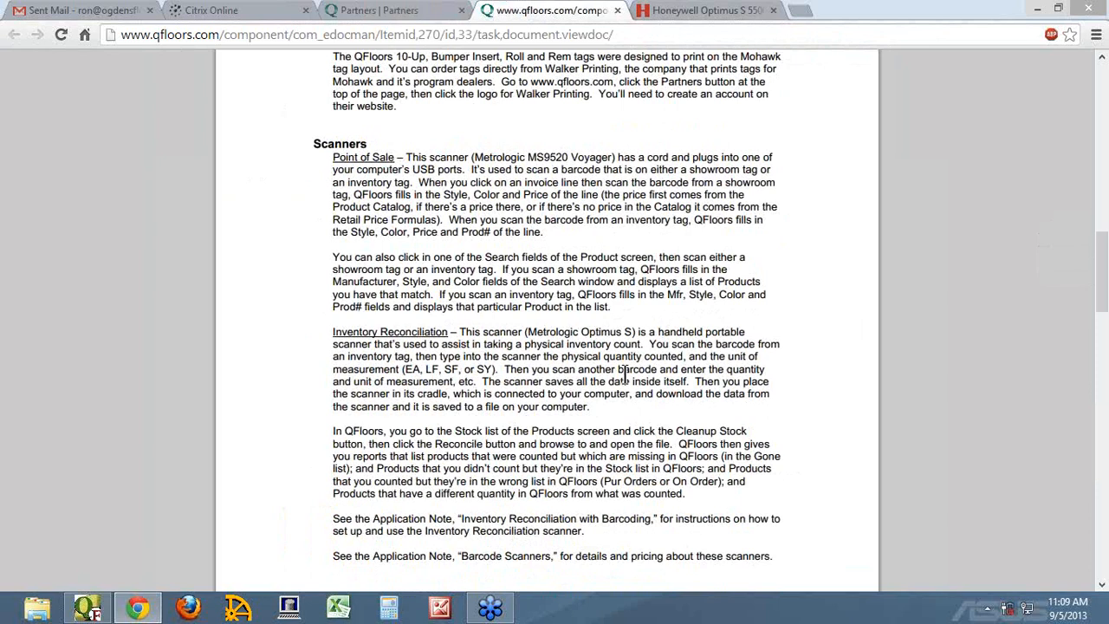
{"action": "left_click", "coordinate": [684, 12]}
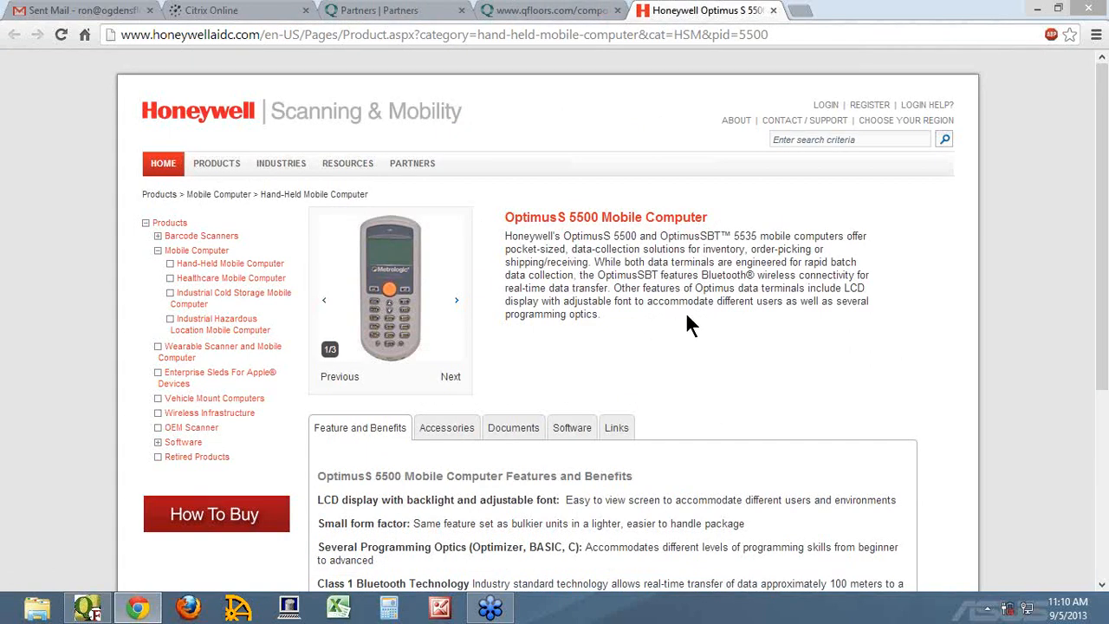
{"action": "scroll", "coordinate": [687, 316], "scroll_direction": "down", "scroll_amount": 1}
{"action": "scroll", "coordinate": [688, 319], "scroll_direction": "up", "scroll_amount": 1}
Return to the QFloors site and reopen the Products Screen category of the Application Notes.
{"action": "left_click", "coordinate": [404, 13]}
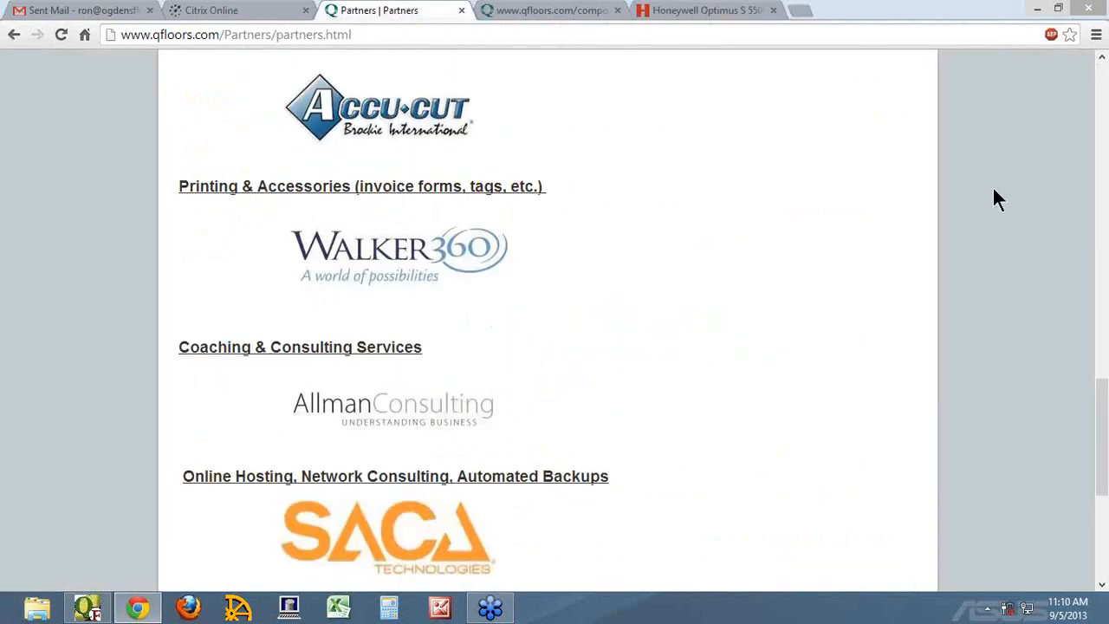
{"action": "left_click_drag", "start_coordinate": [1105, 435], "coordinate": [1099, 69]}
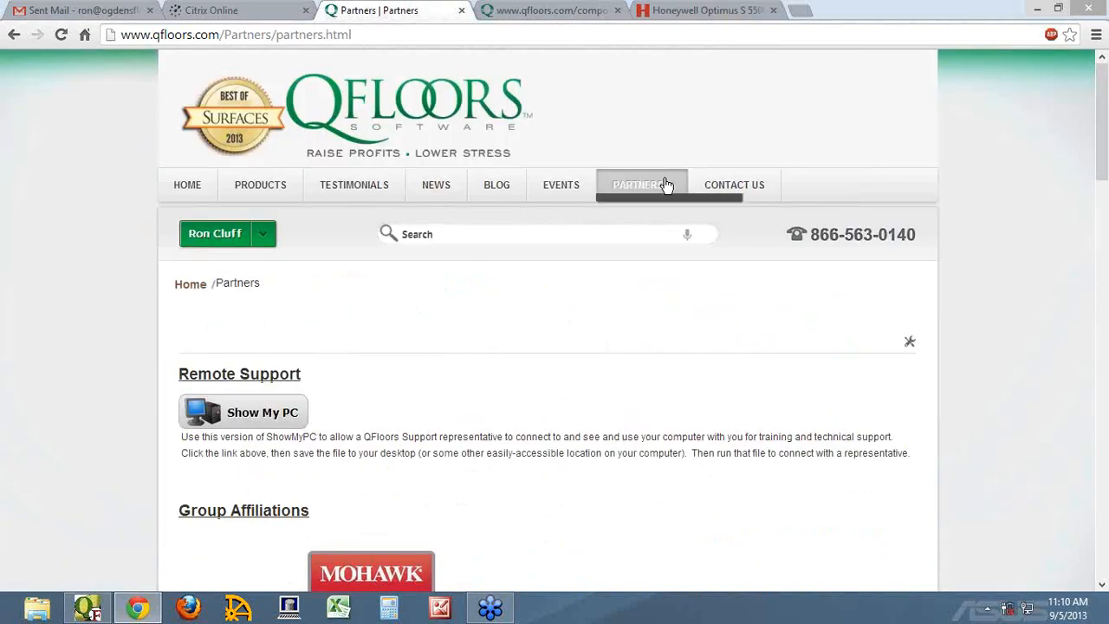
{"action": "mouse_move", "coordinate": [669, 184]}
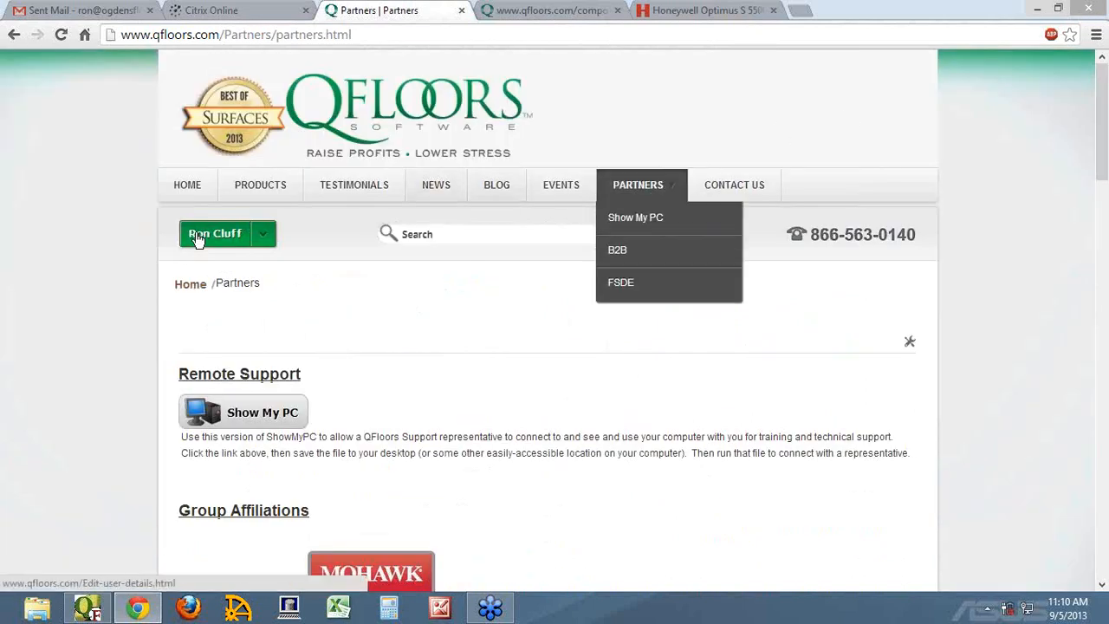
{"action": "left_click", "coordinate": [263, 236]}
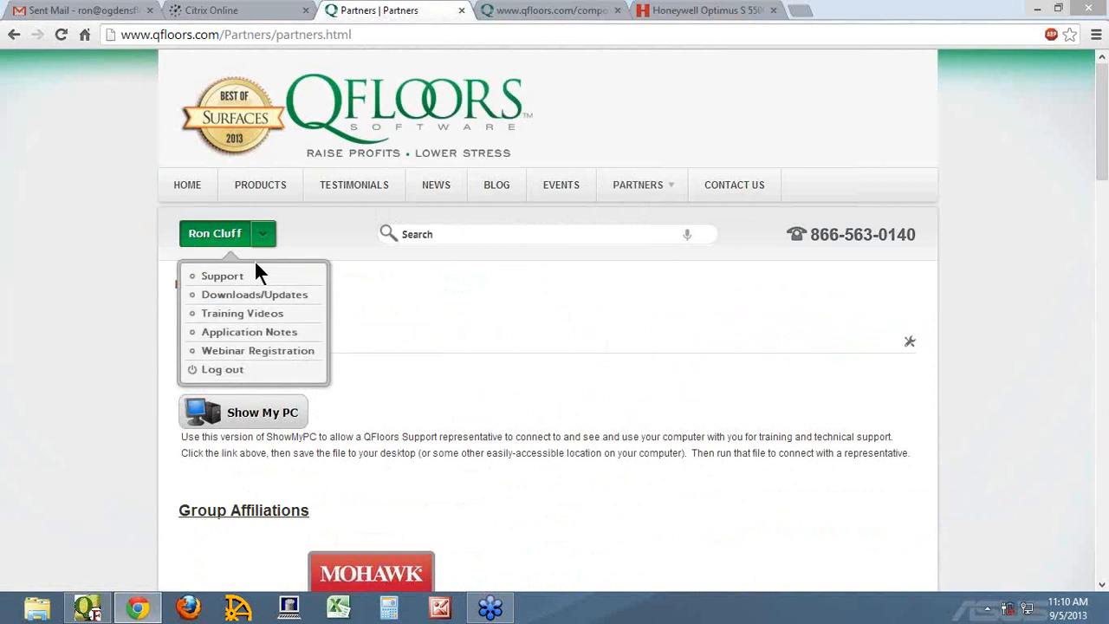
{"action": "left_click", "coordinate": [234, 334]}
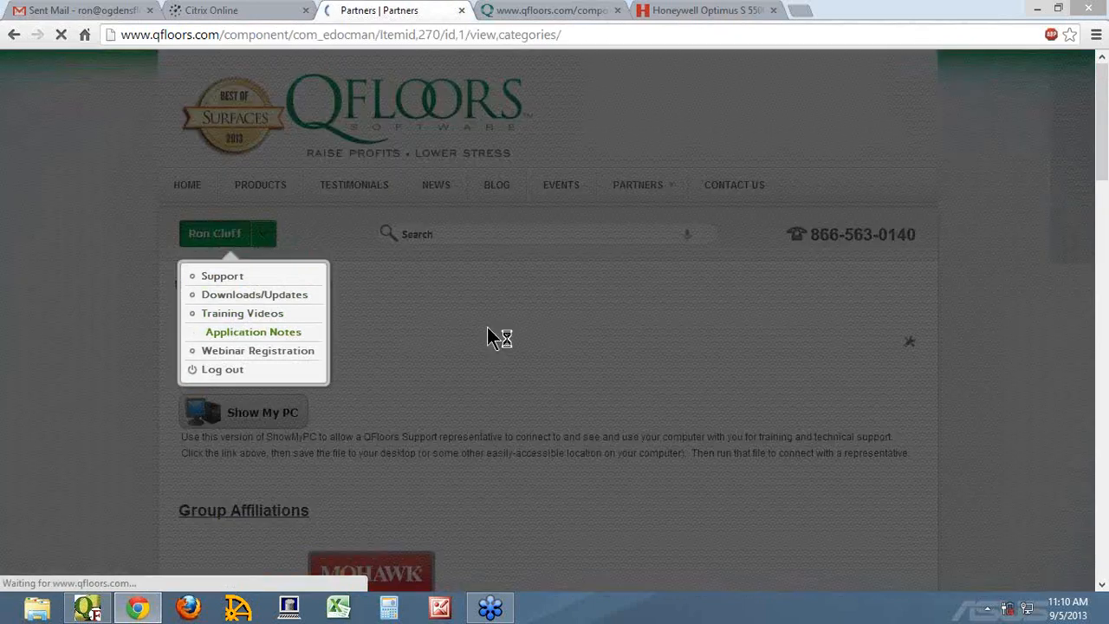
{"action": "scroll", "coordinate": [477, 346], "scroll_direction": "down", "scroll_amount": 3}
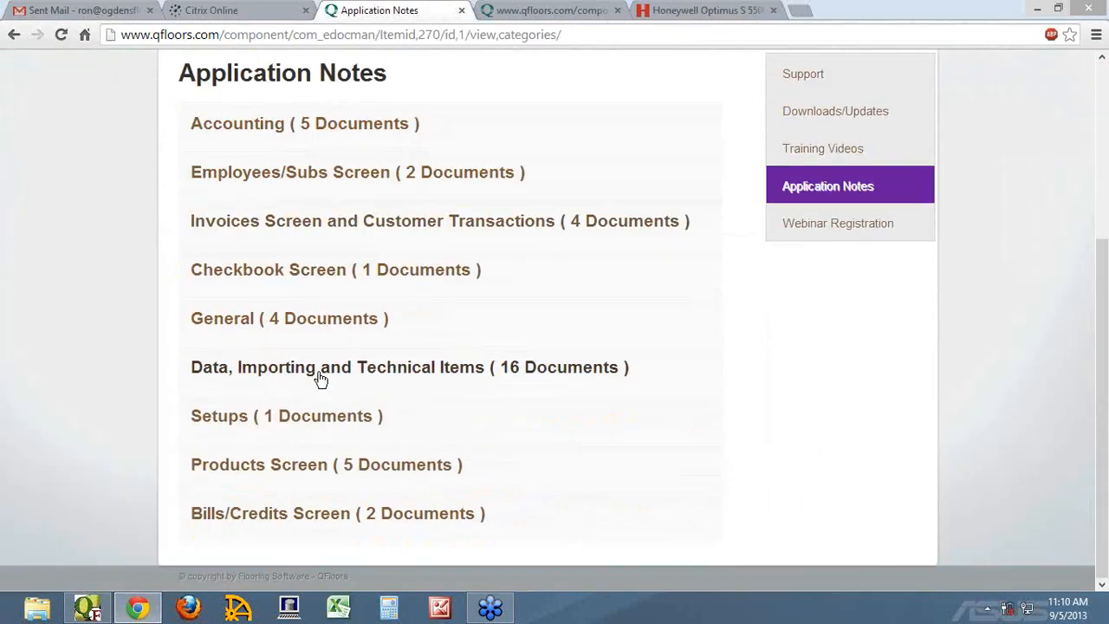
{"action": "left_click", "coordinate": [265, 468]}
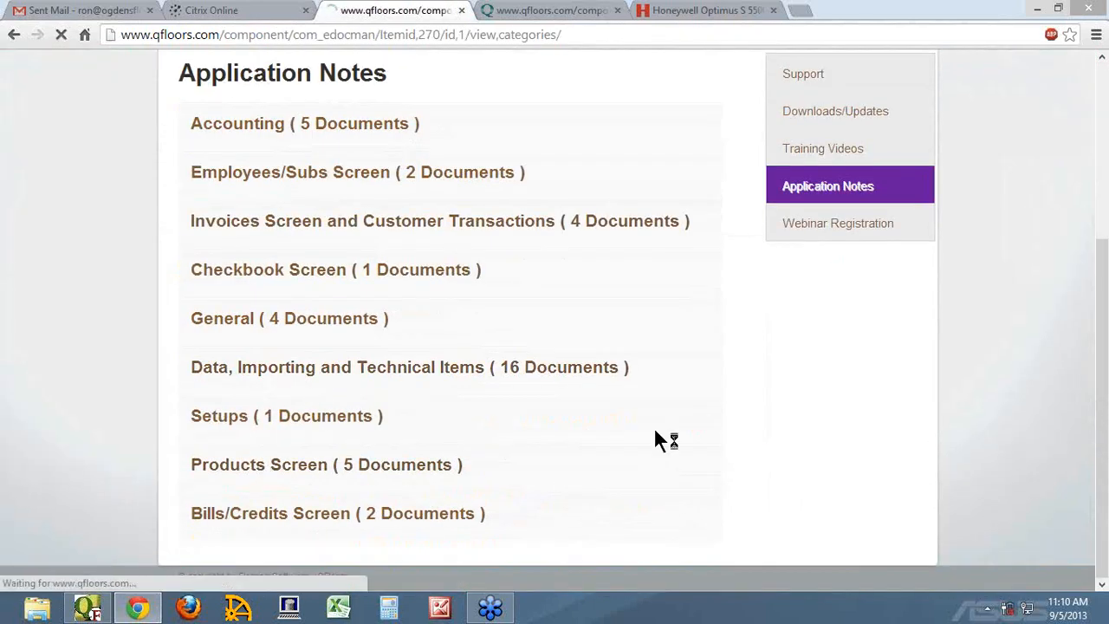
Open the Barcode Equipment note and read its label printer, point of sale scanner and inventory reconciliation scanner sections.
{"action": "scroll", "coordinate": [602, 416], "scroll_direction": "down", "scroll_amount": 5}
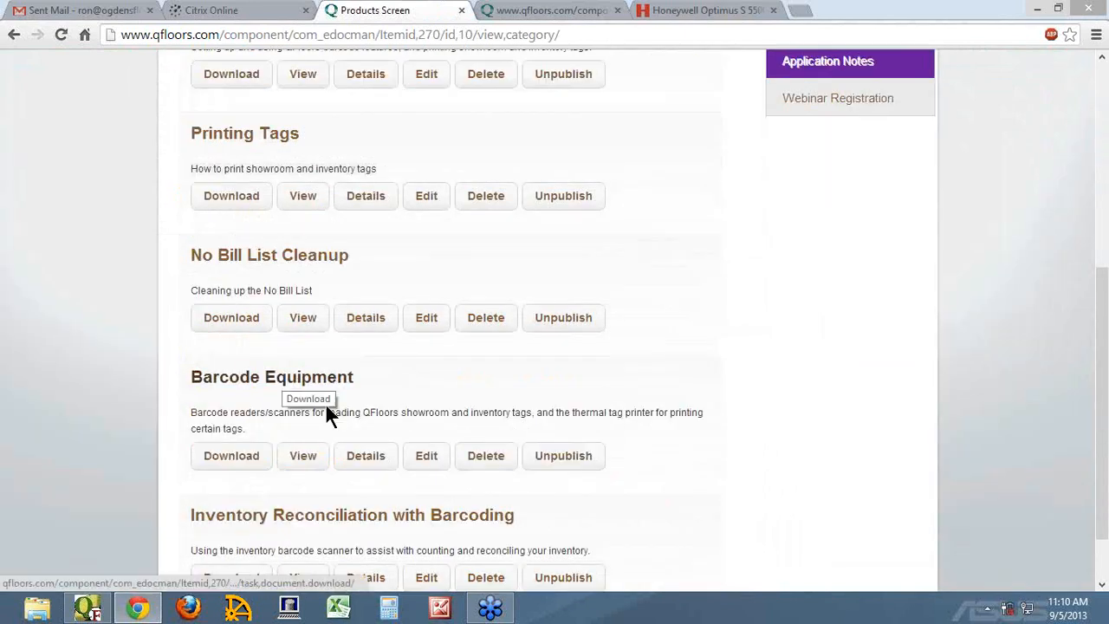
{"action": "left_click", "coordinate": [309, 456]}
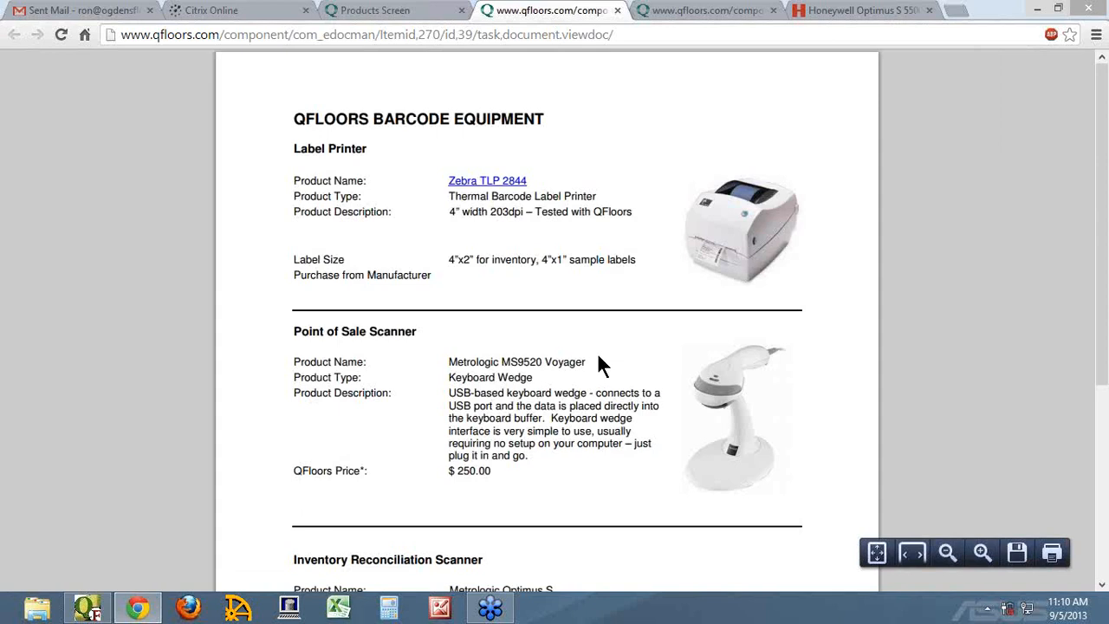
{"action": "scroll", "coordinate": [603, 359], "scroll_direction": "down", "scroll_amount": 1}
{"action": "scroll", "coordinate": [522, 178], "scroll_direction": "down", "scroll_amount": 3}
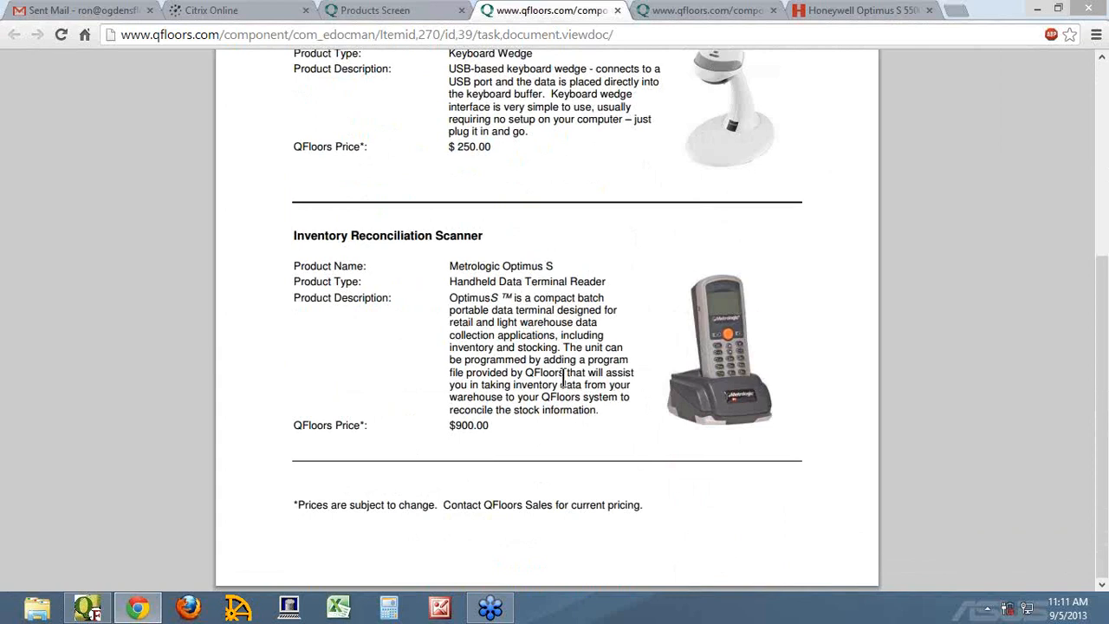
{"action": "scroll", "coordinate": [564, 360], "scroll_direction": "up", "scroll_amount": 4}
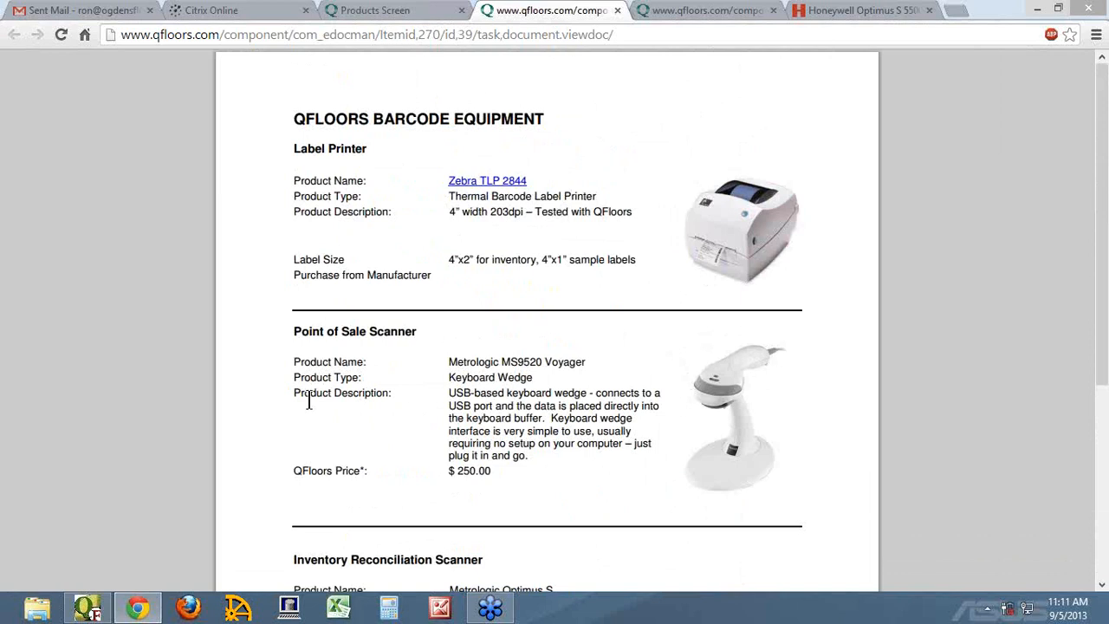
Switch to QFloors, view the tag sizes in the Print Tag Options for product 404, and close the options without printing.
{"action": "left_click", "coordinate": [87, 608]}
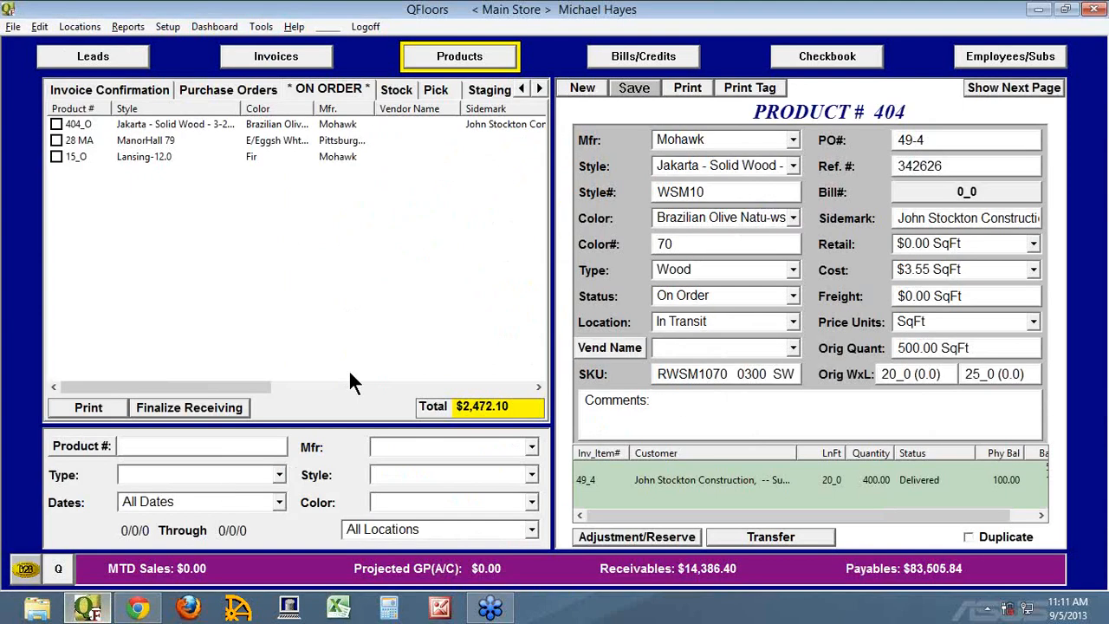
{"action": "left_click", "coordinate": [749, 88]}
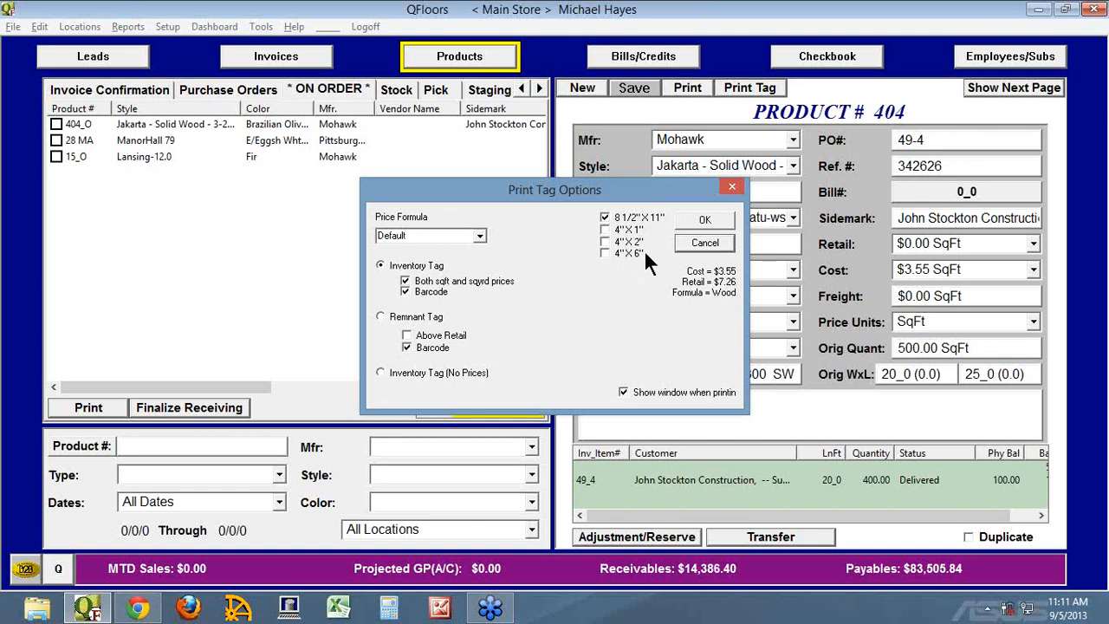
{"action": "left_click", "coordinate": [686, 241]}
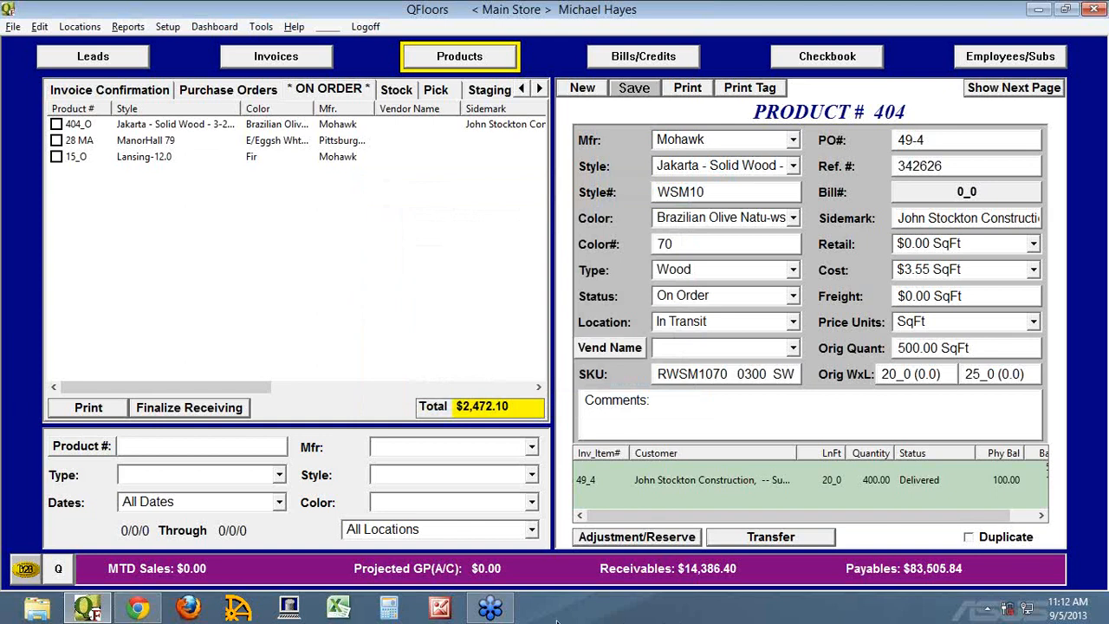
Switch back to Chrome and browse the Tag Printing and Barcoding note from the Scanners section through the sample tags.
{"action": "left_click", "coordinate": [137, 609]}
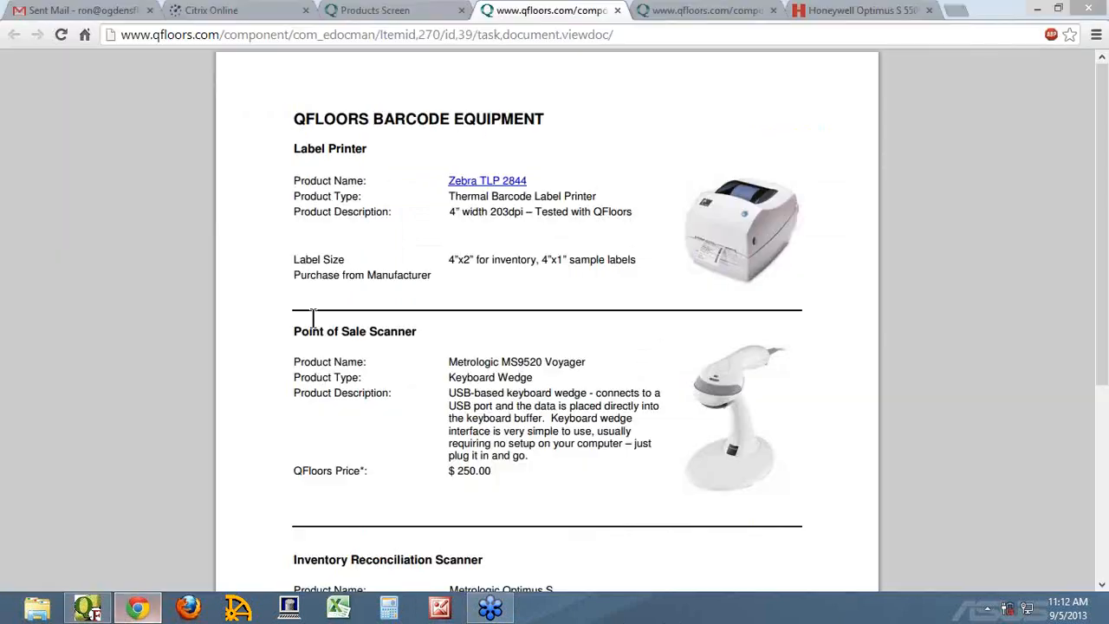
{"action": "left_click", "coordinate": [387, 15]}
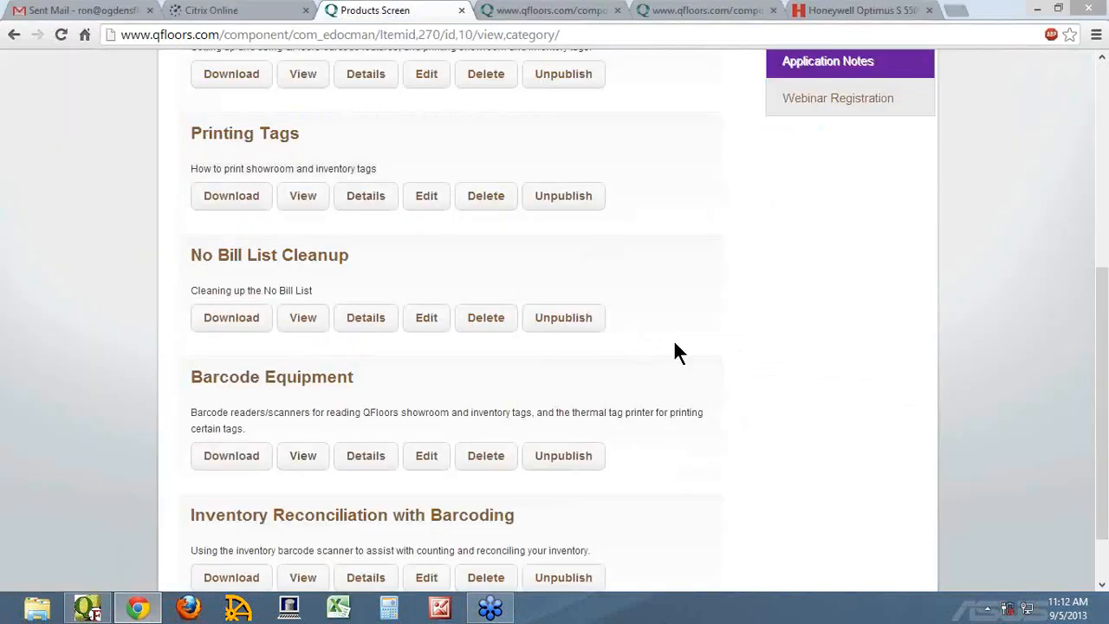
{"action": "left_click", "coordinate": [705, 16]}
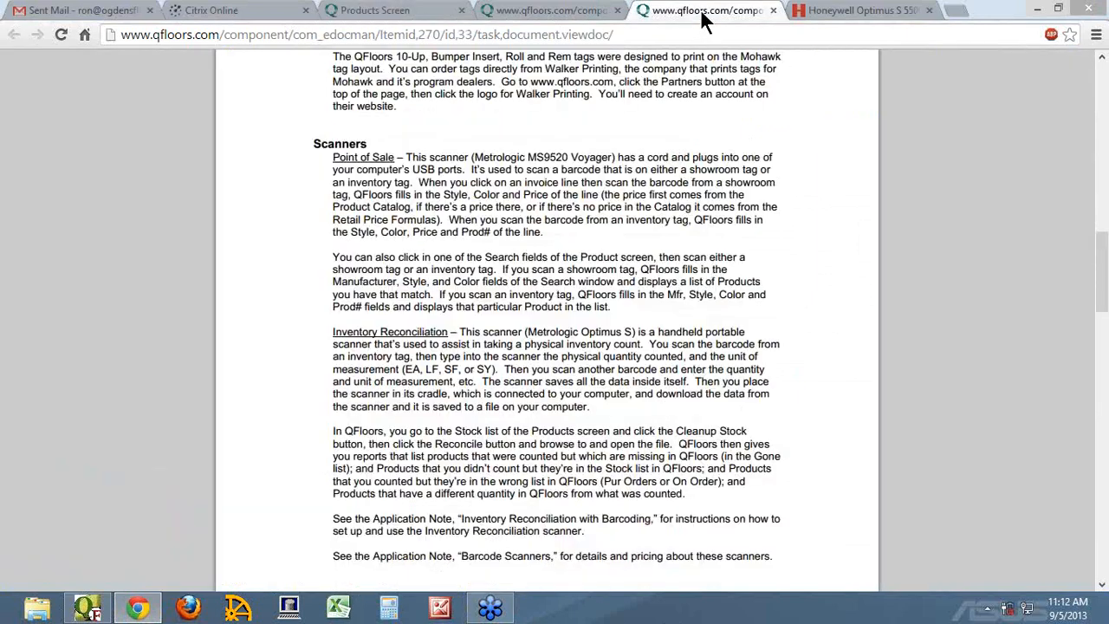
{"action": "scroll", "coordinate": [618, 270], "scroll_direction": "down", "scroll_amount": 1}
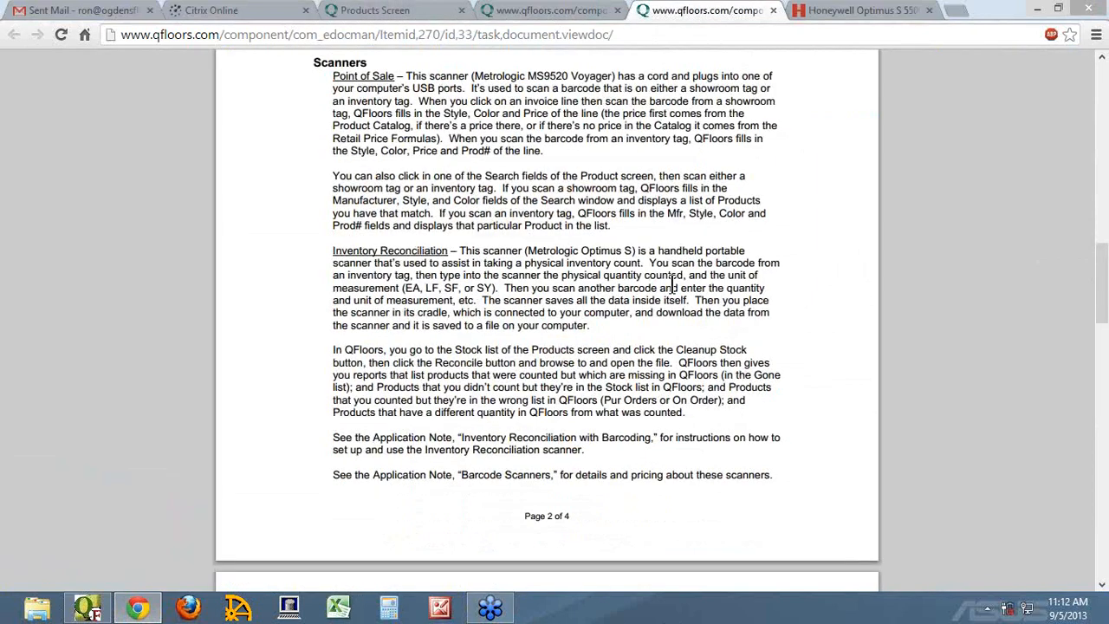
{"action": "scroll", "coordinate": [675, 295], "scroll_direction": "down", "scroll_amount": 3}
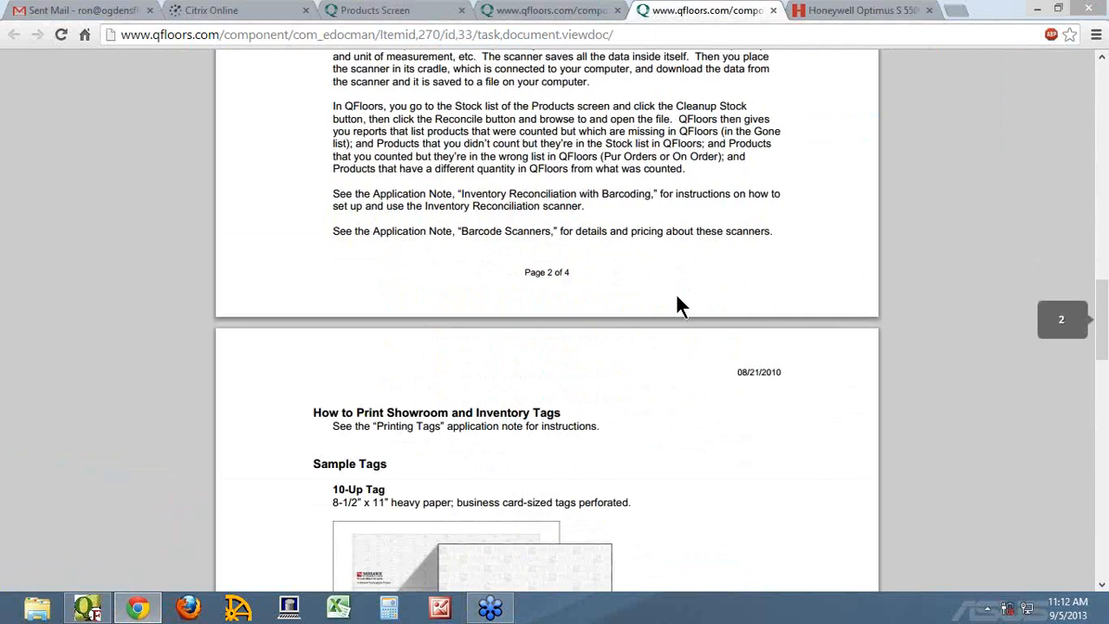
{"action": "scroll", "coordinate": [679, 297], "scroll_direction": "down", "scroll_amount": 6}
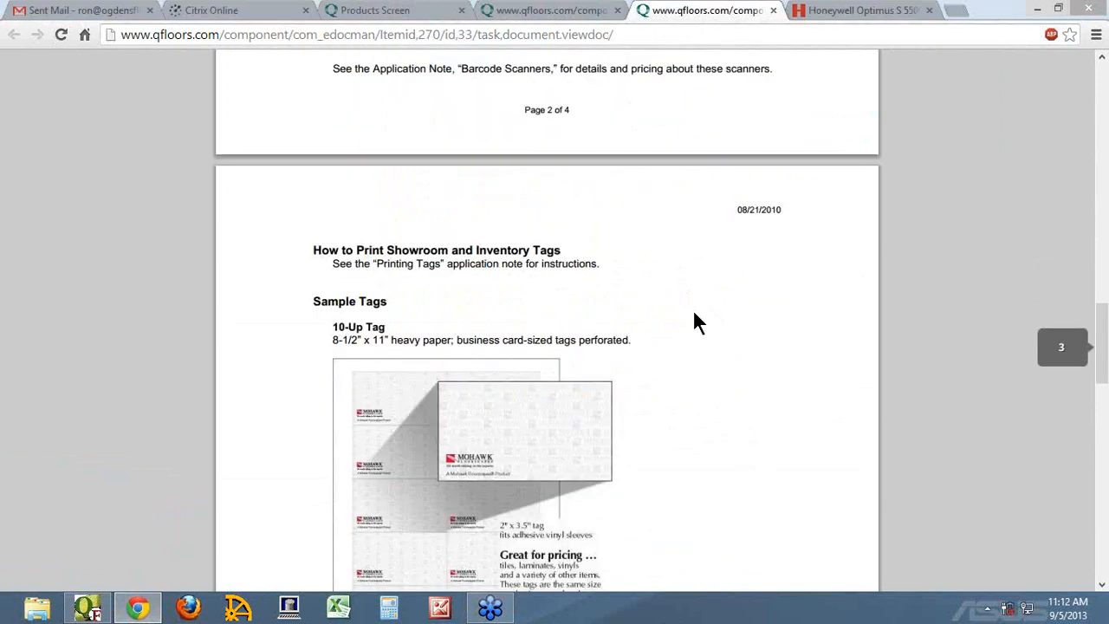
{"action": "scroll", "coordinate": [713, 317], "scroll_direction": "down", "scroll_amount": 7}
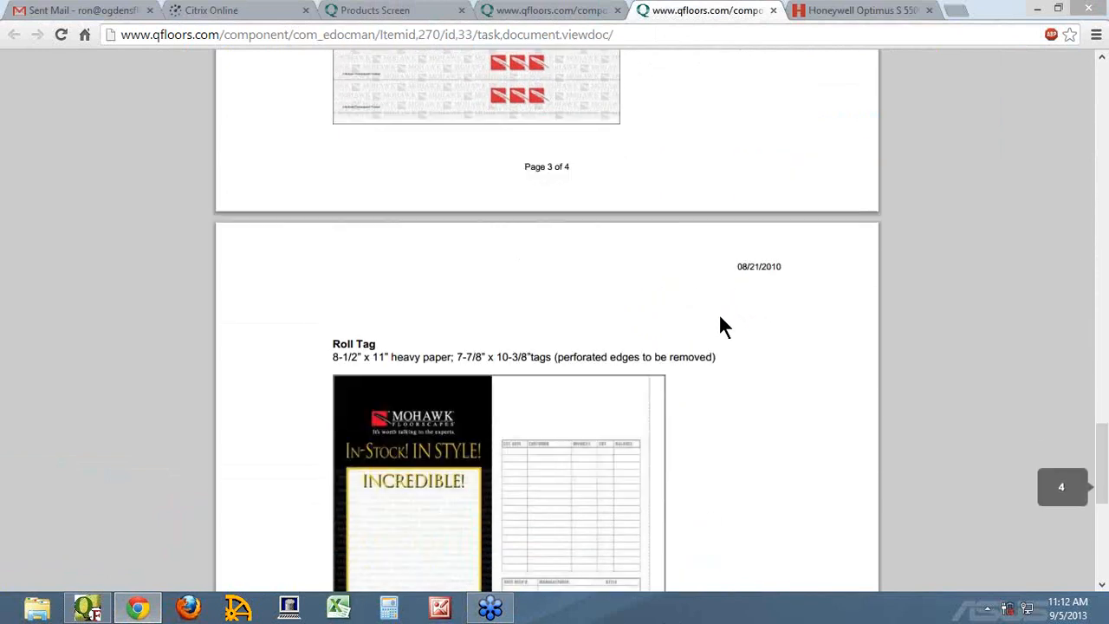
Examine the Roll Tag and Rem Tag samples on the last page of the note.
{"action": "scroll", "coordinate": [736, 316], "scroll_direction": "down", "scroll_amount": 1}
{"action": "scroll", "coordinate": [739, 317], "scroll_direction": "up", "scroll_amount": 1}
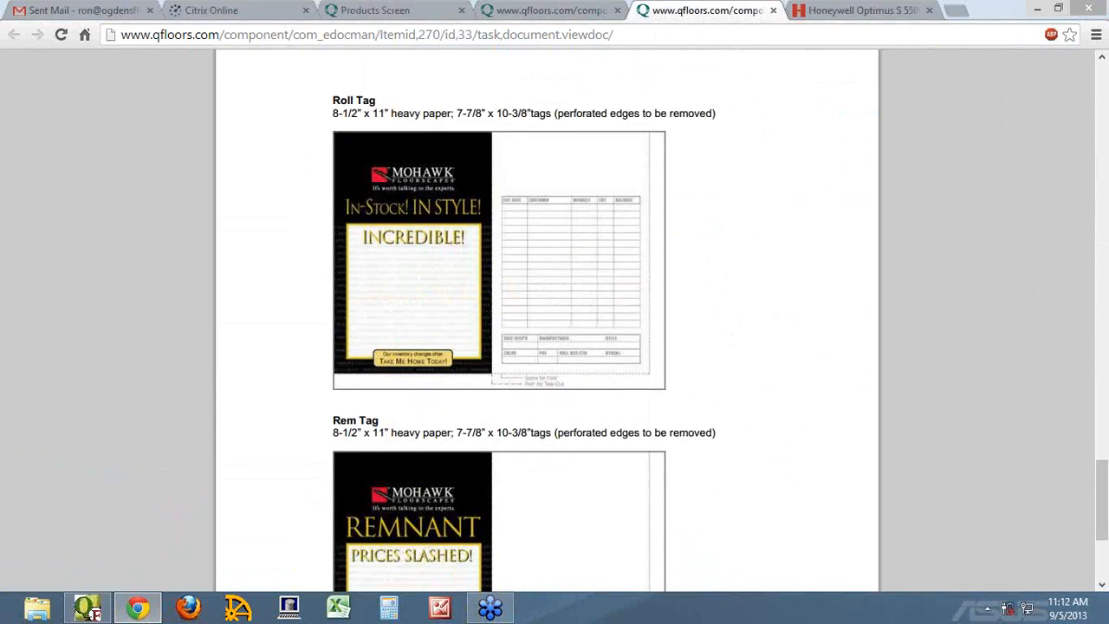
{"action": "left_click_drag", "start_coordinate": [1104, 470], "coordinate": [1104, 482]}
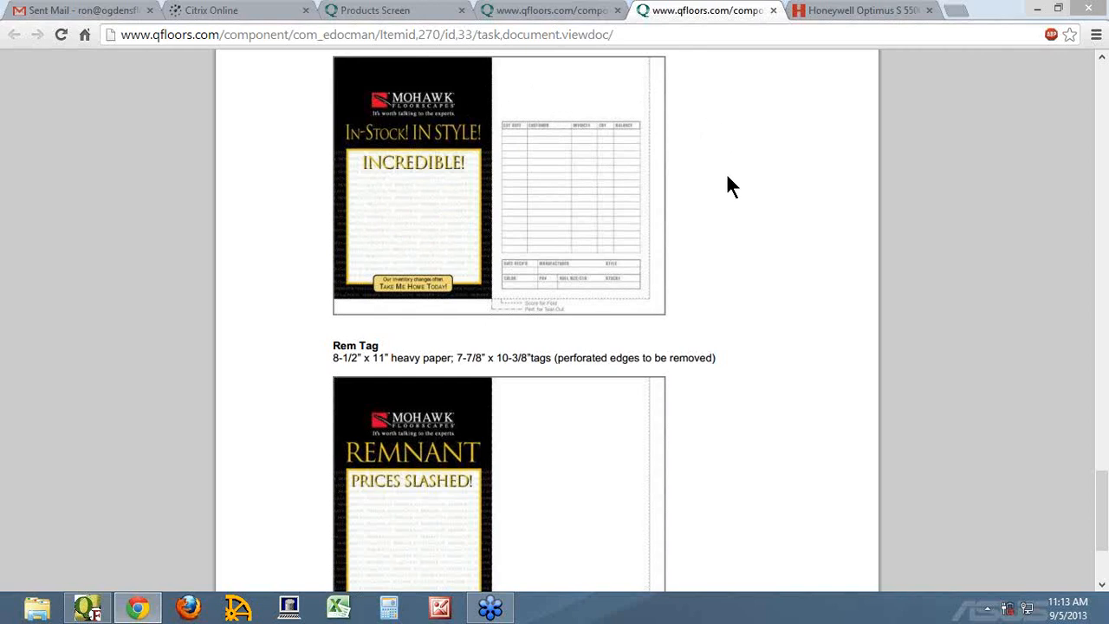
{"action": "scroll", "coordinate": [753, 231], "scroll_direction": "down", "scroll_amount": 4}
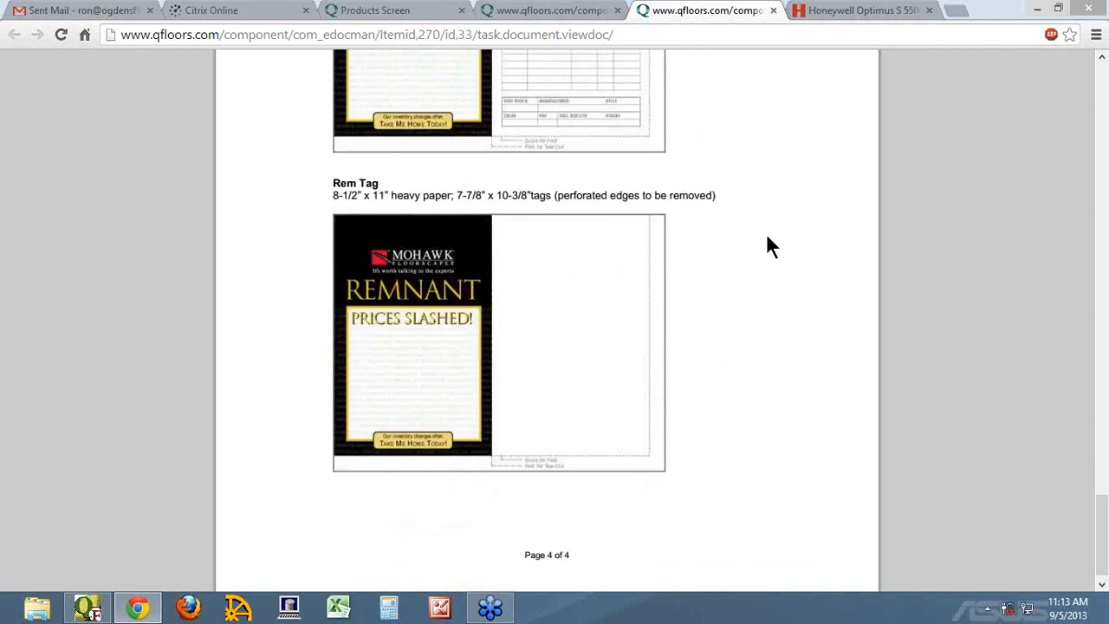
{"action": "scroll", "coordinate": [767, 247], "scroll_direction": "up", "scroll_amount": 10}
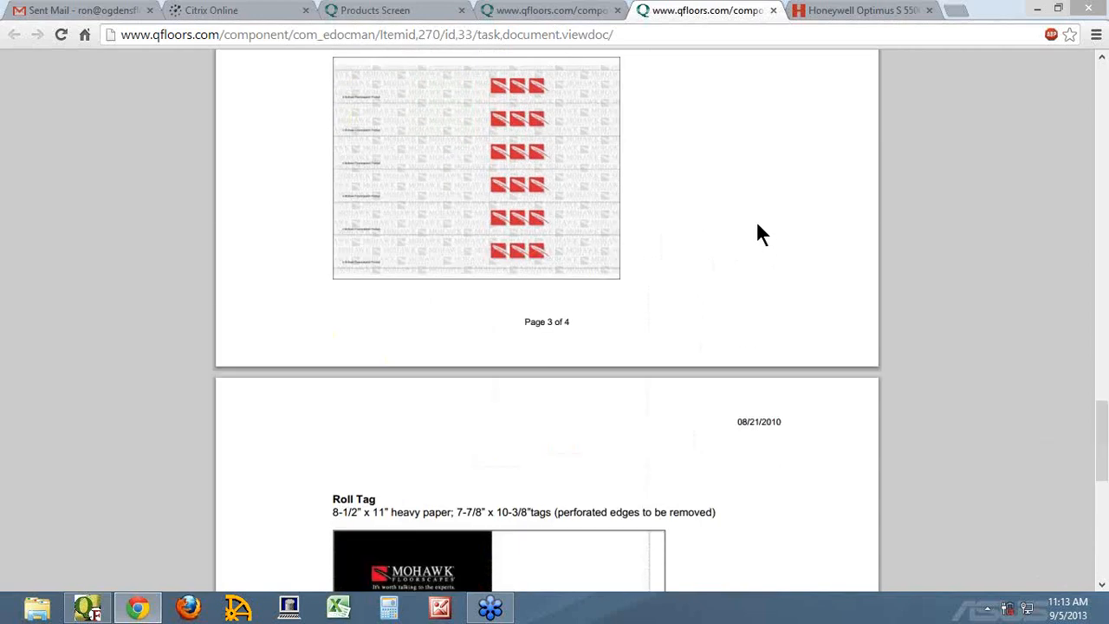
{"action": "scroll", "coordinate": [759, 251], "scroll_direction": "down", "scroll_amount": 4}
{"action": "scroll", "coordinate": [763, 273], "scroll_direction": "down", "scroll_amount": 2}
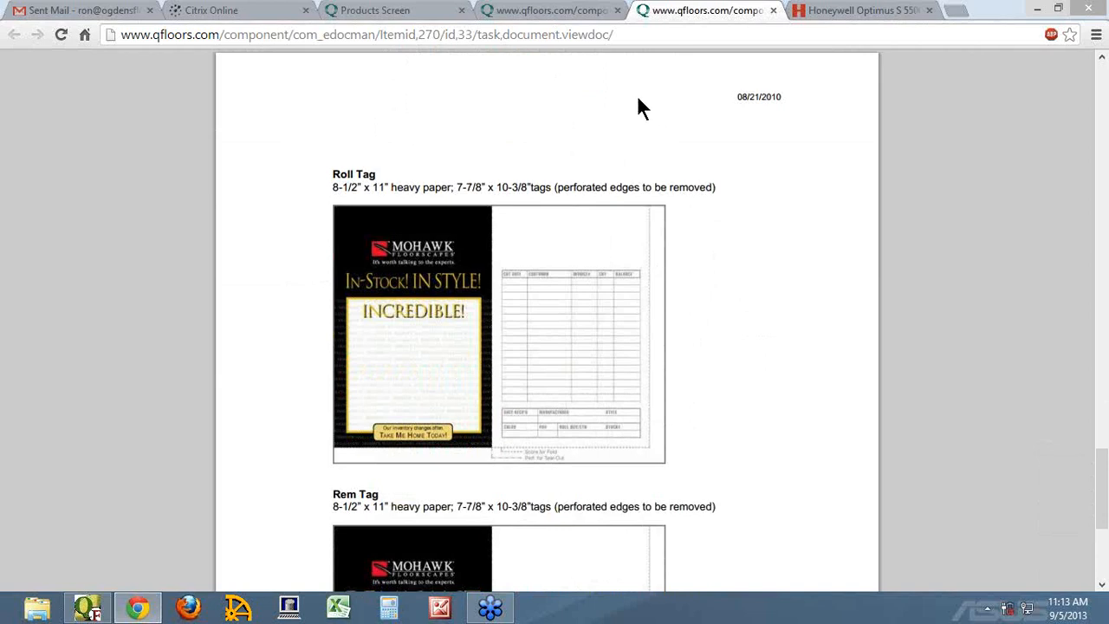
Open the Printing Tags note from the Products Screen category and read the Printing Inventory Tags instructions.
{"action": "left_click", "coordinate": [549, 13]}
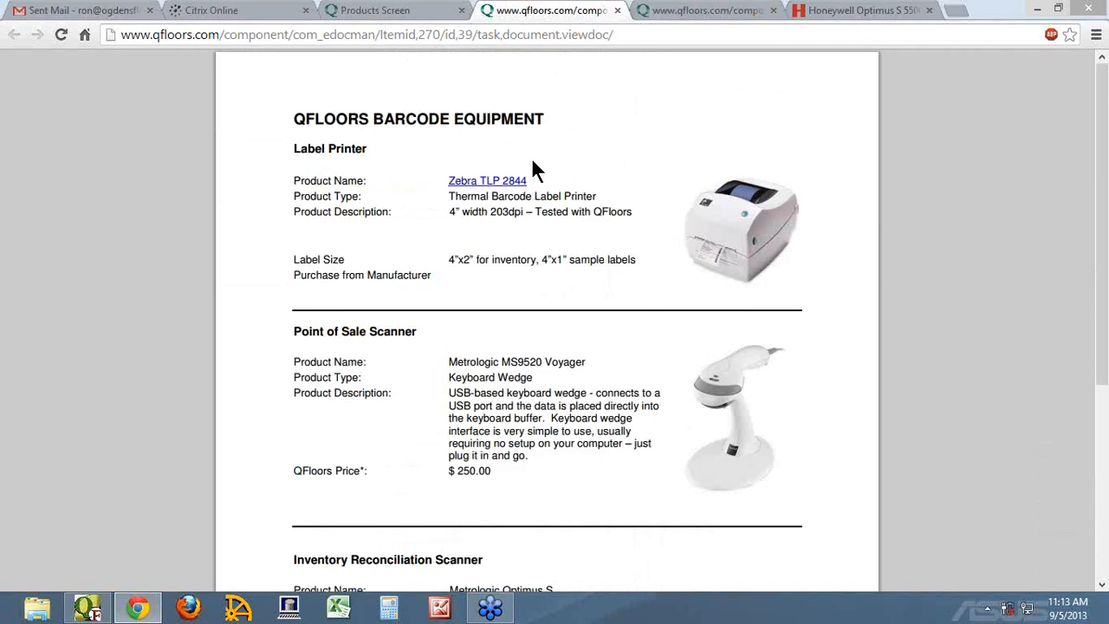
{"action": "left_click", "coordinate": [421, 13]}
{"action": "scroll", "coordinate": [745, 334], "scroll_direction": "up", "scroll_amount": 1}
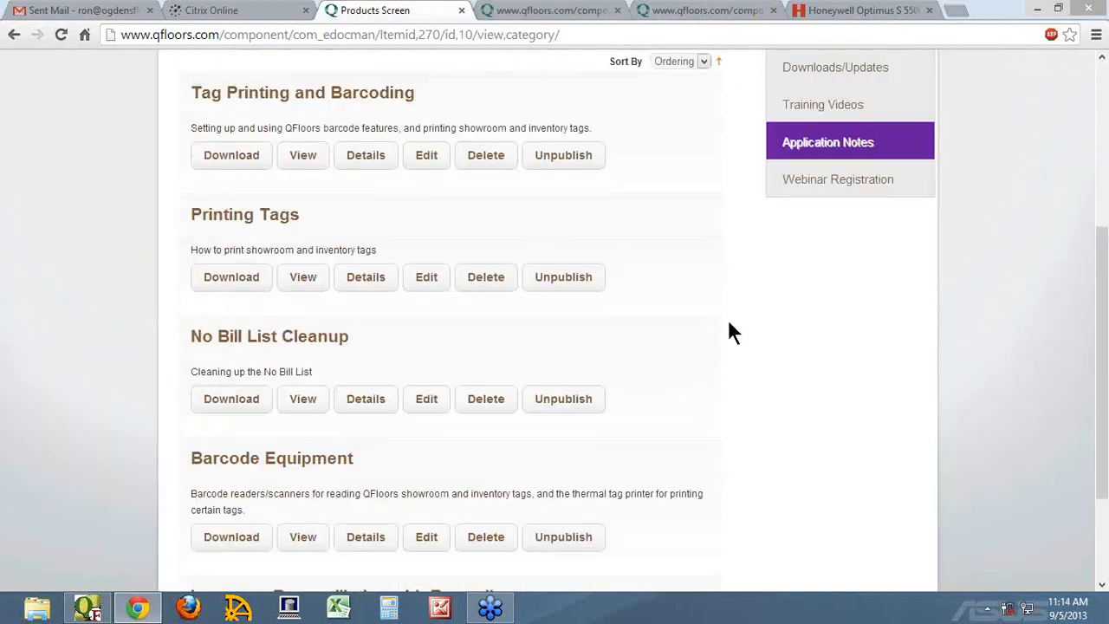
{"action": "left_click", "coordinate": [305, 277]}
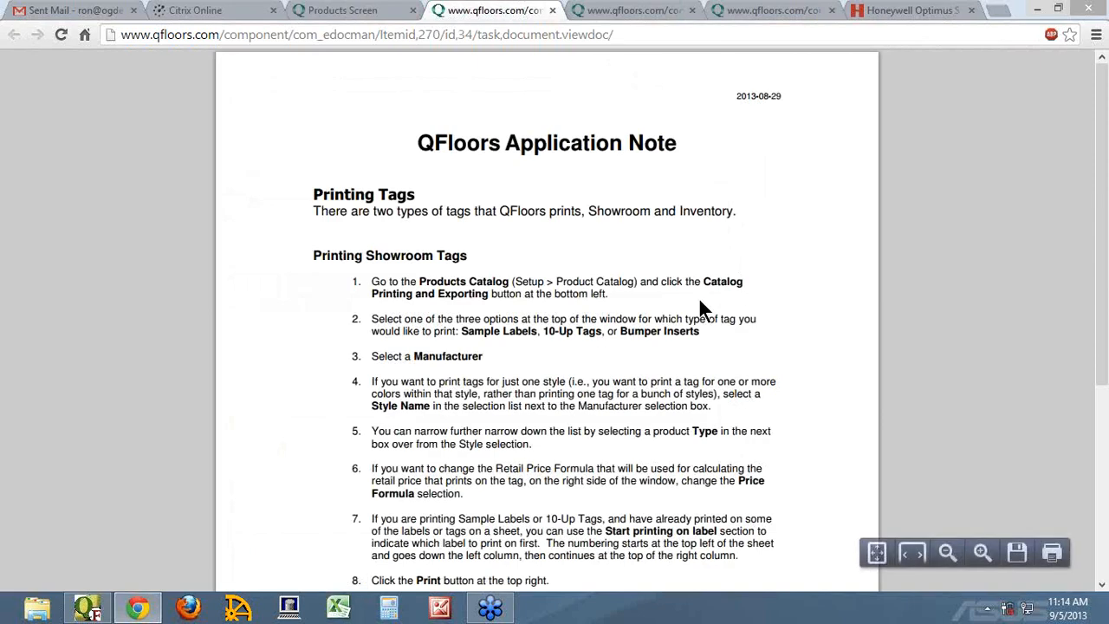
{"action": "scroll", "coordinate": [699, 296], "scroll_direction": "down", "scroll_amount": 5}
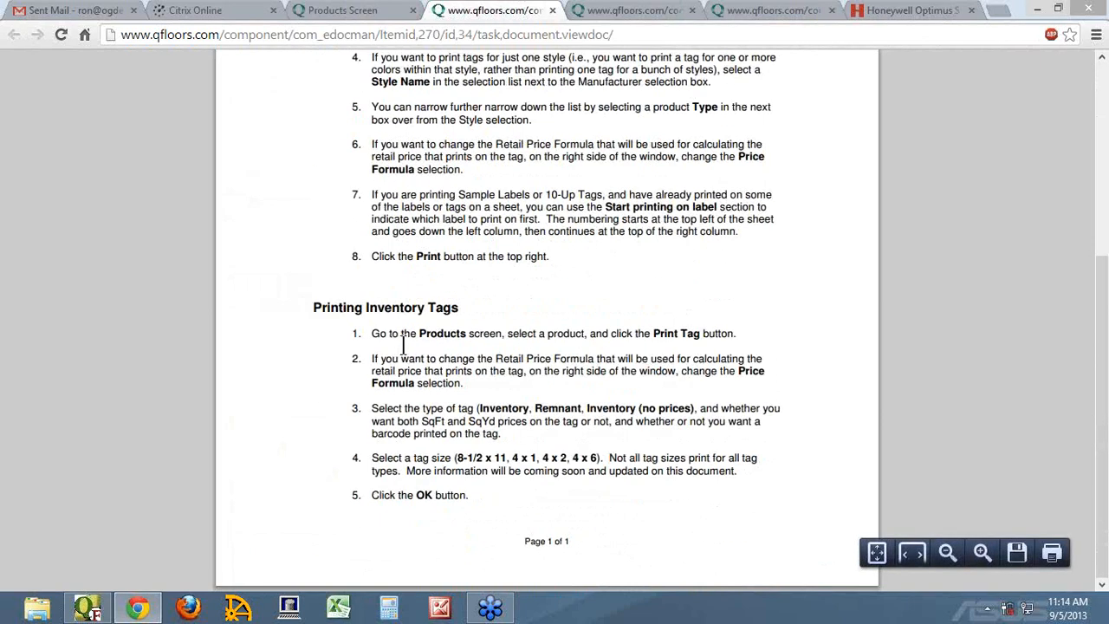
Switch to QFloors and print an 8 1/2" x 11" inventory tag with barcode for product 404 to CutePDF Writer.
{"action": "left_click", "coordinate": [87, 609]}
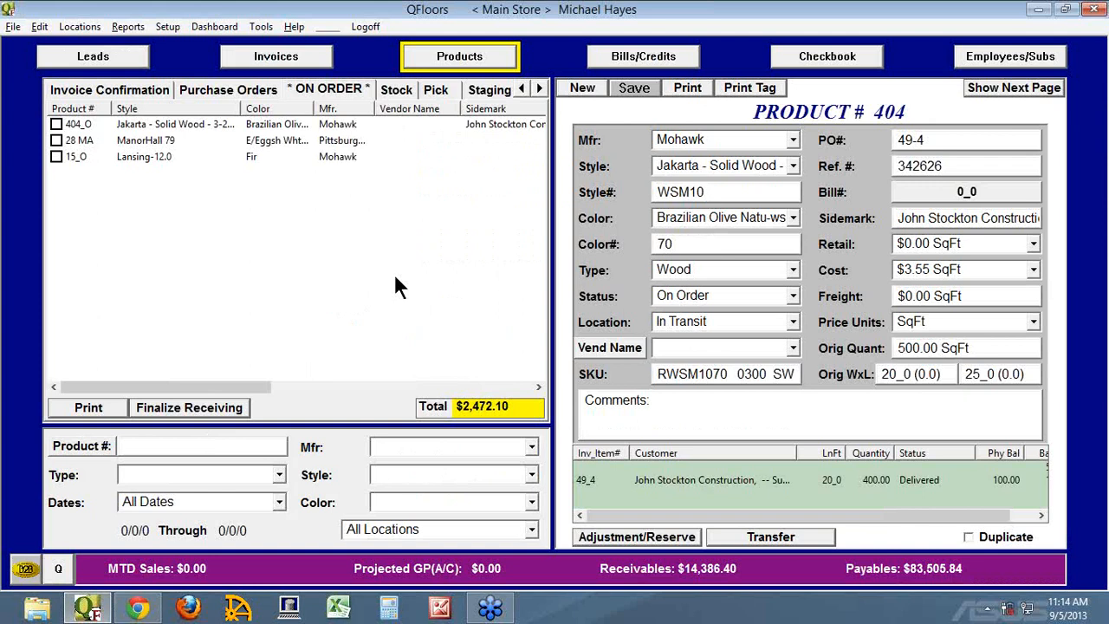
{"action": "left_click", "coordinate": [747, 88]}
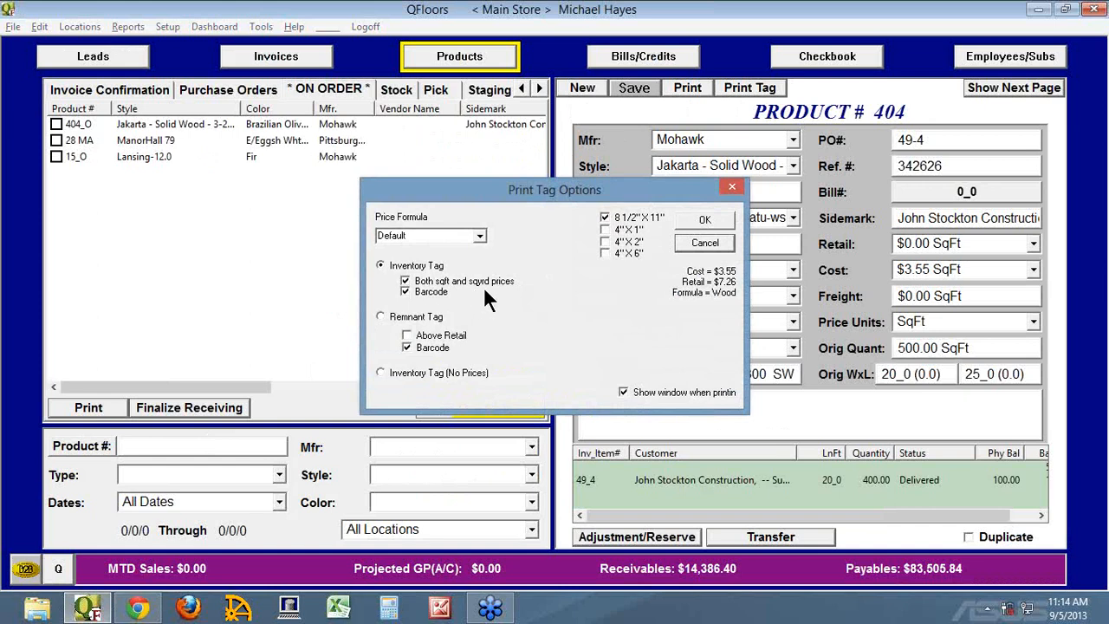
{"action": "left_click", "coordinate": [705, 219]}
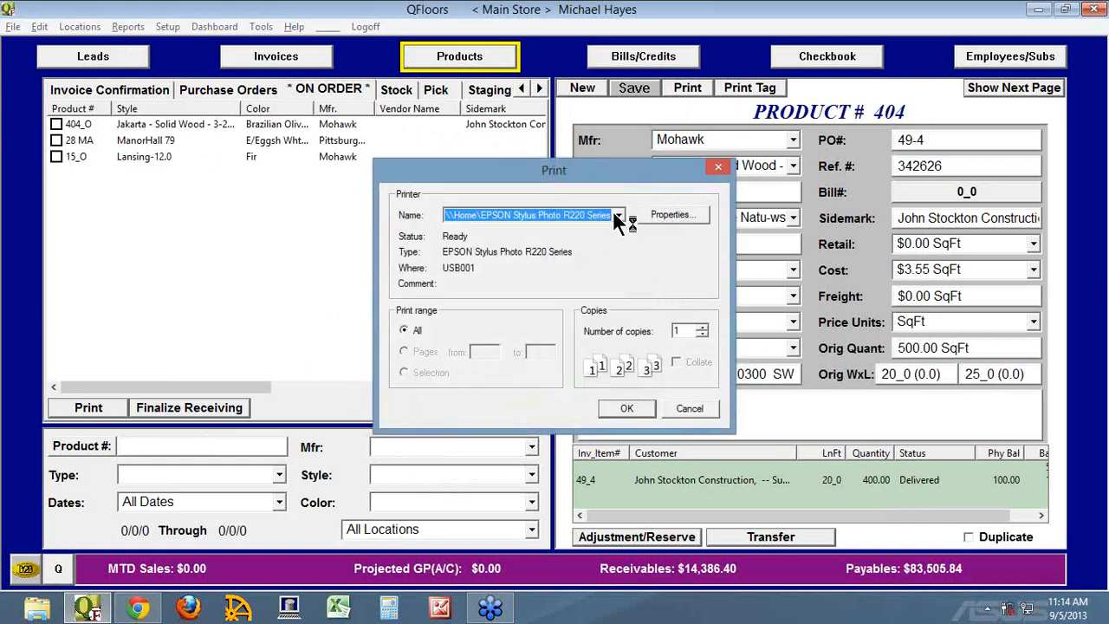
{"action": "left_click", "coordinate": [618, 216]}
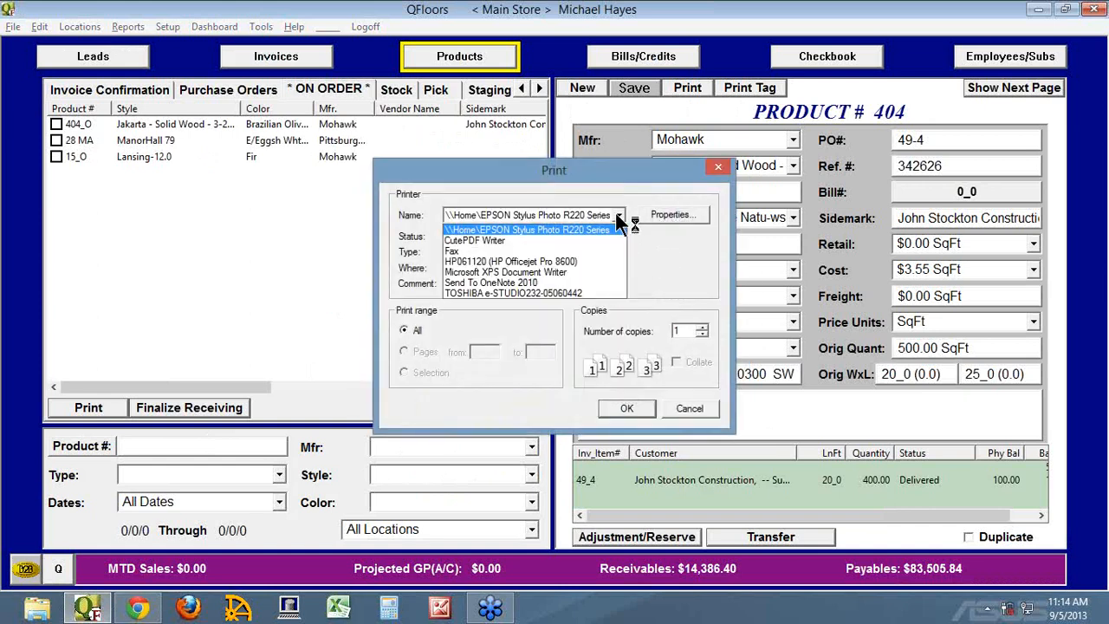
{"action": "left_click", "coordinate": [488, 241]}
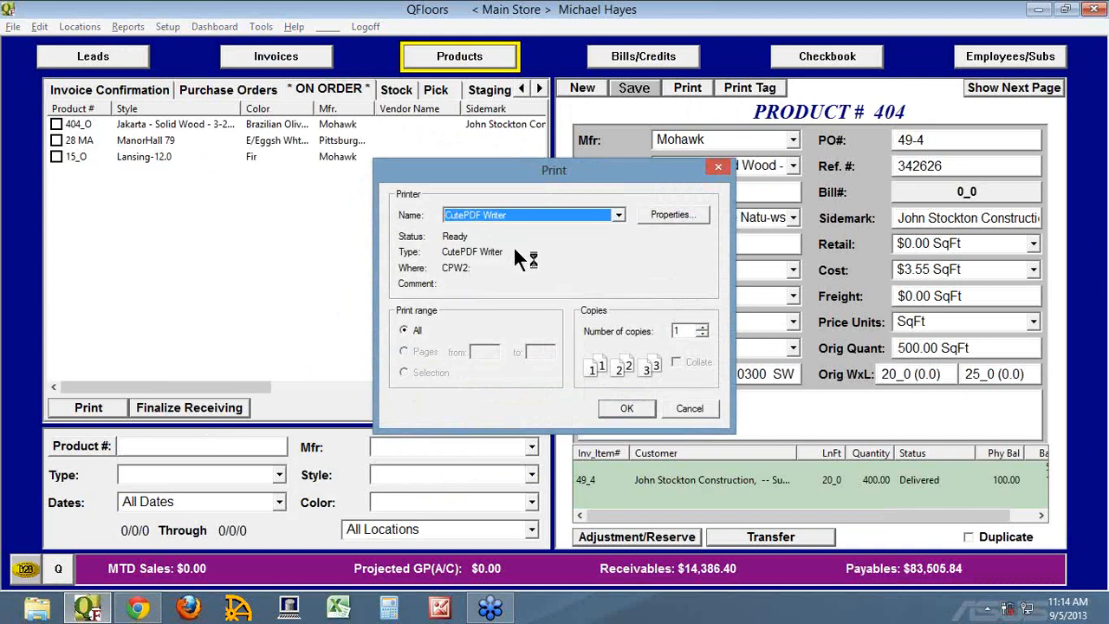
{"action": "left_click", "coordinate": [626, 411]}
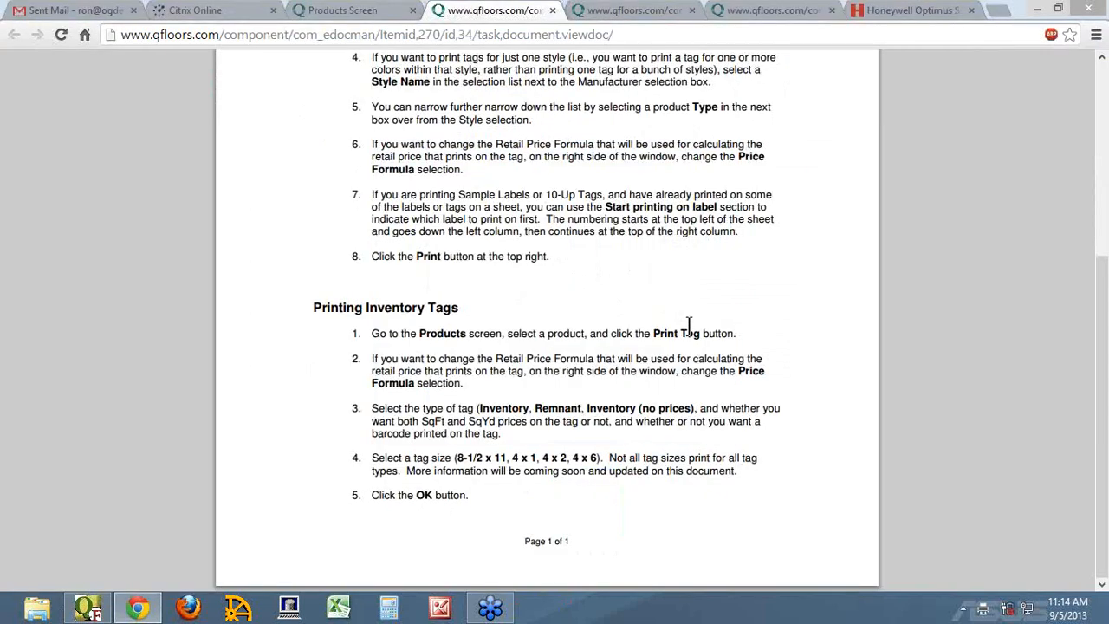
Switch to File Explorer, sort the My Documents folder by date modified, and open Roll Tag.pdf.
{"action": "left_click", "coordinate": [38, 612]}
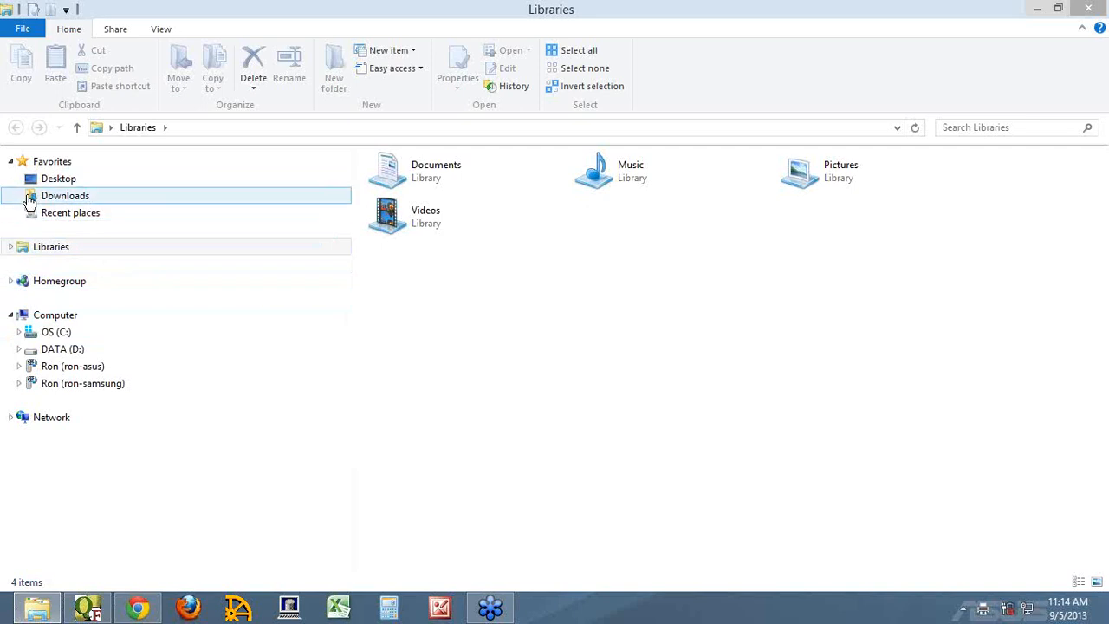
{"action": "left_click", "coordinate": [14, 247]}
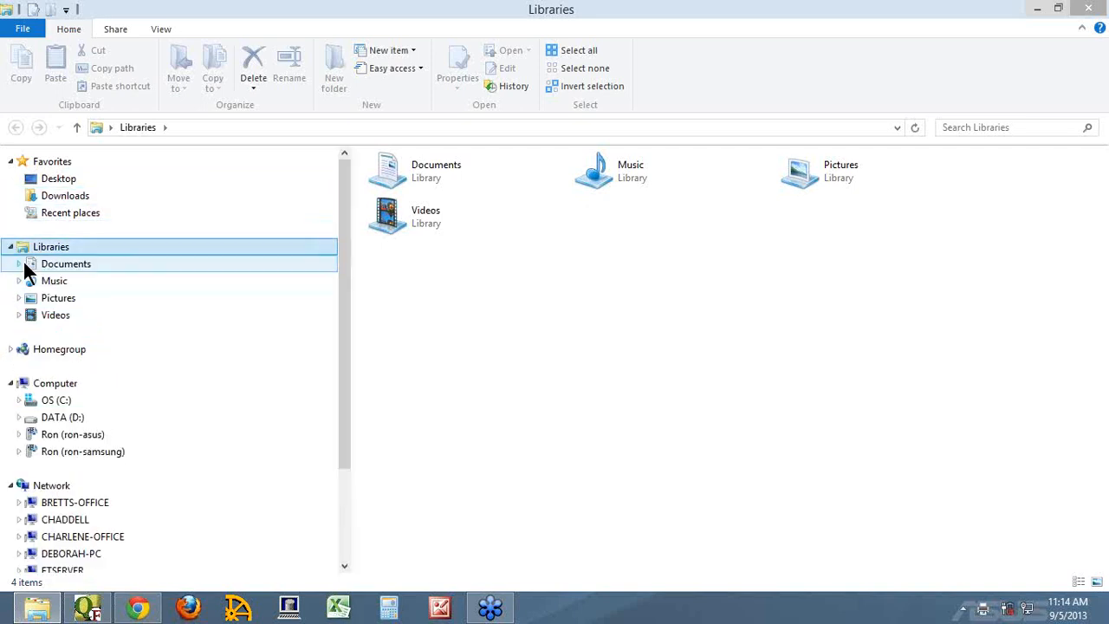
{"action": "left_click", "coordinate": [19, 264]}
{"action": "left_click", "coordinate": [52, 281]}
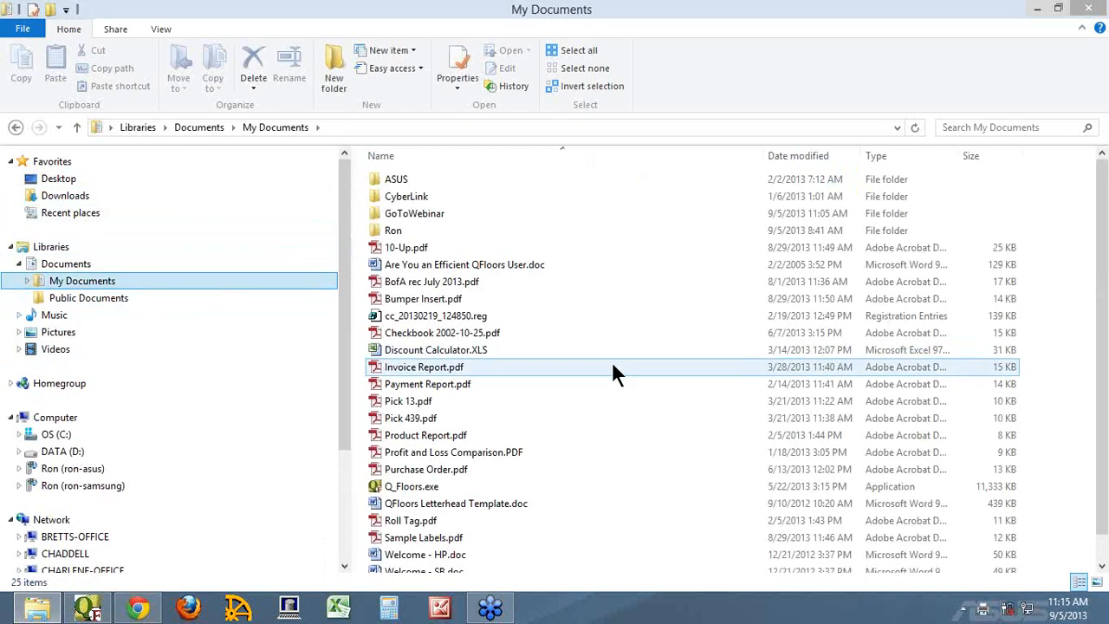
{"action": "left_click", "coordinate": [811, 156]}
{"action": "left_click", "coordinate": [811, 156]}
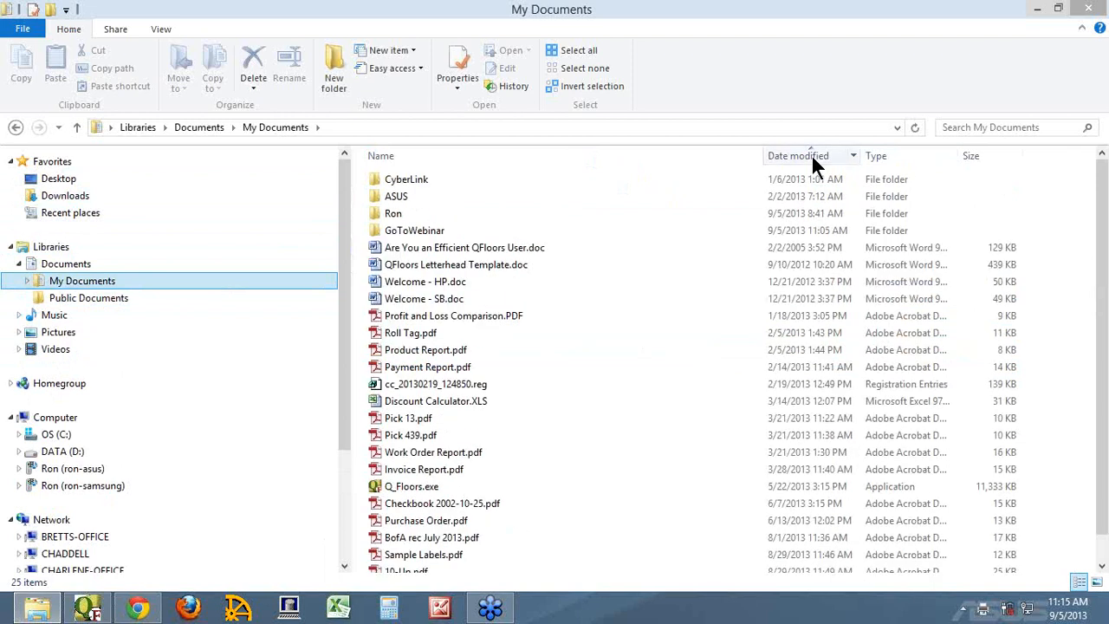
{"action": "left_click", "coordinate": [393, 337]}
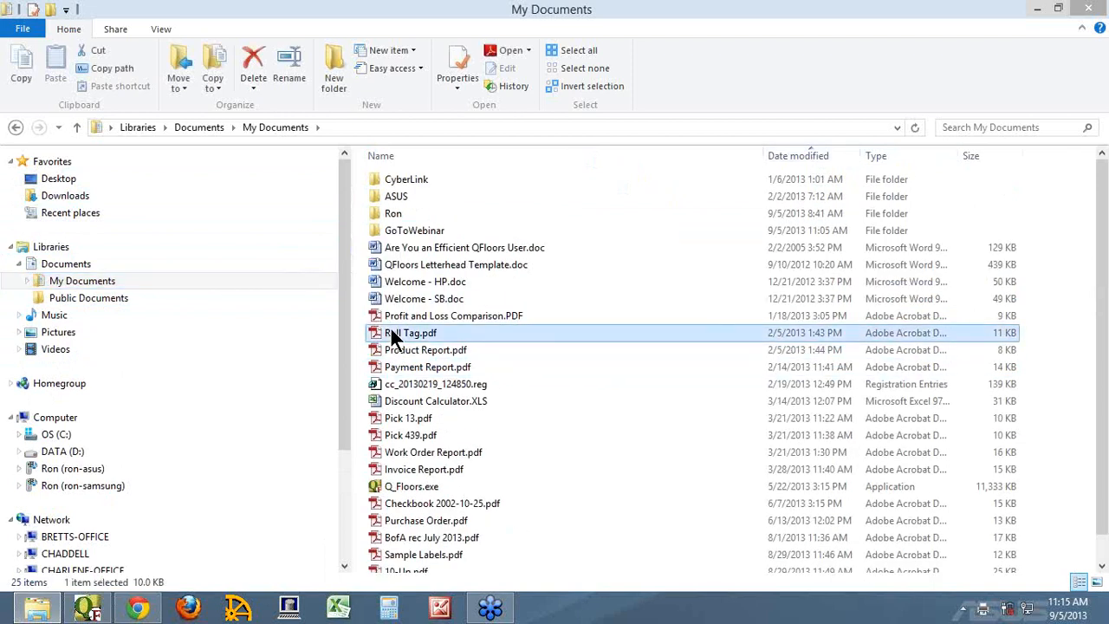
{"action": "double_click", "coordinate": [393, 337]}
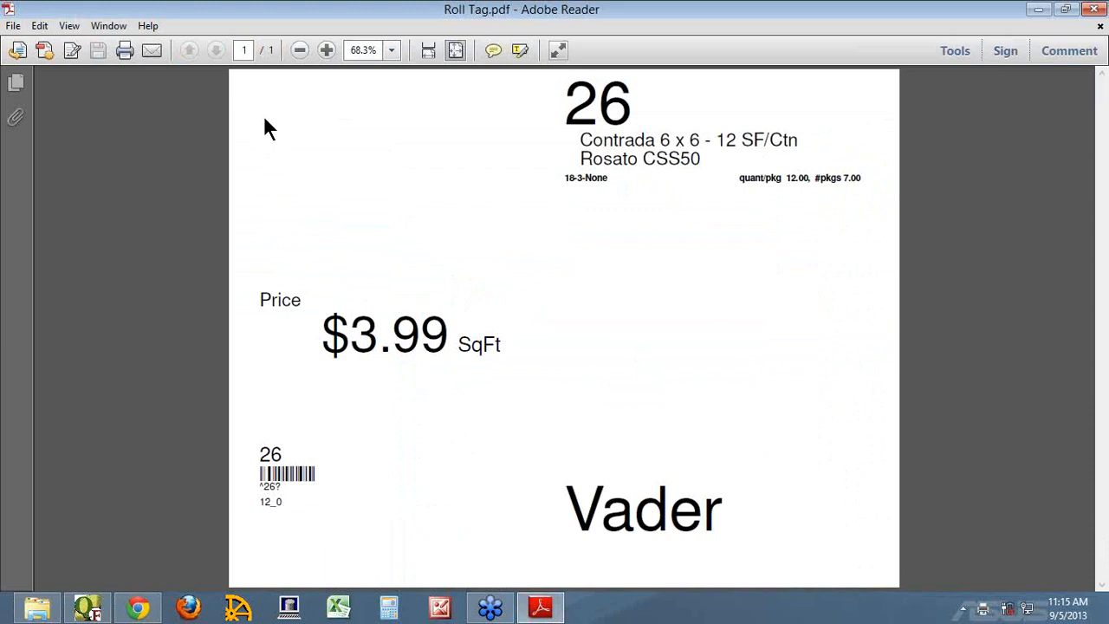
Switch to Chrome and compare the Roll Tag sample in the tag suppliers document with Roll Tag.pdf in Adobe Reader.
{"action": "left_click", "coordinate": [138, 607]}
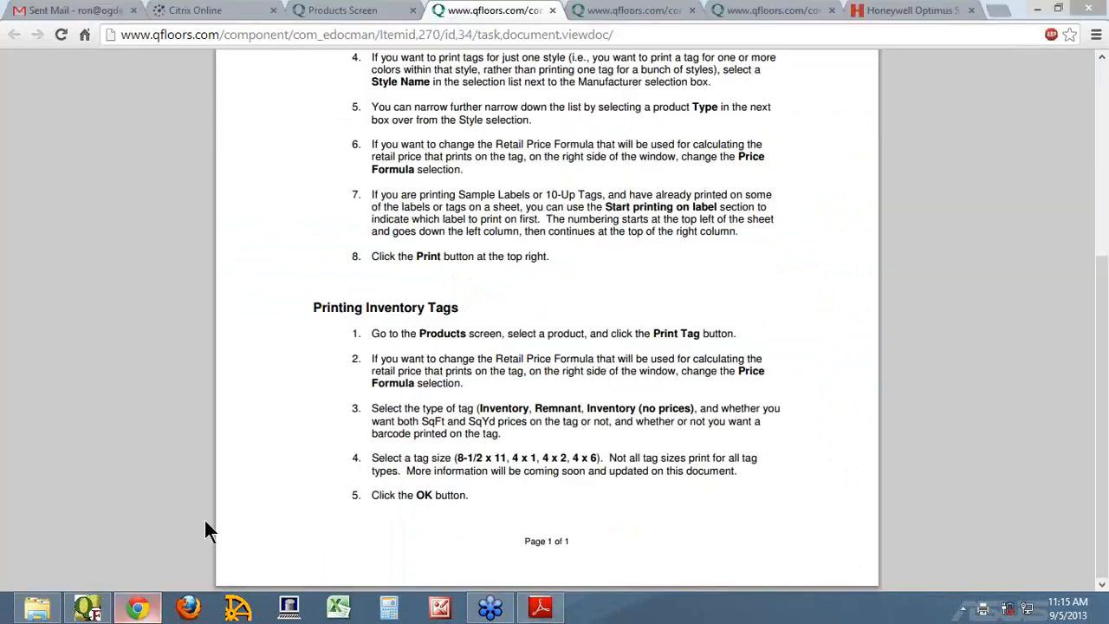
{"action": "left_click", "coordinate": [639, 13]}
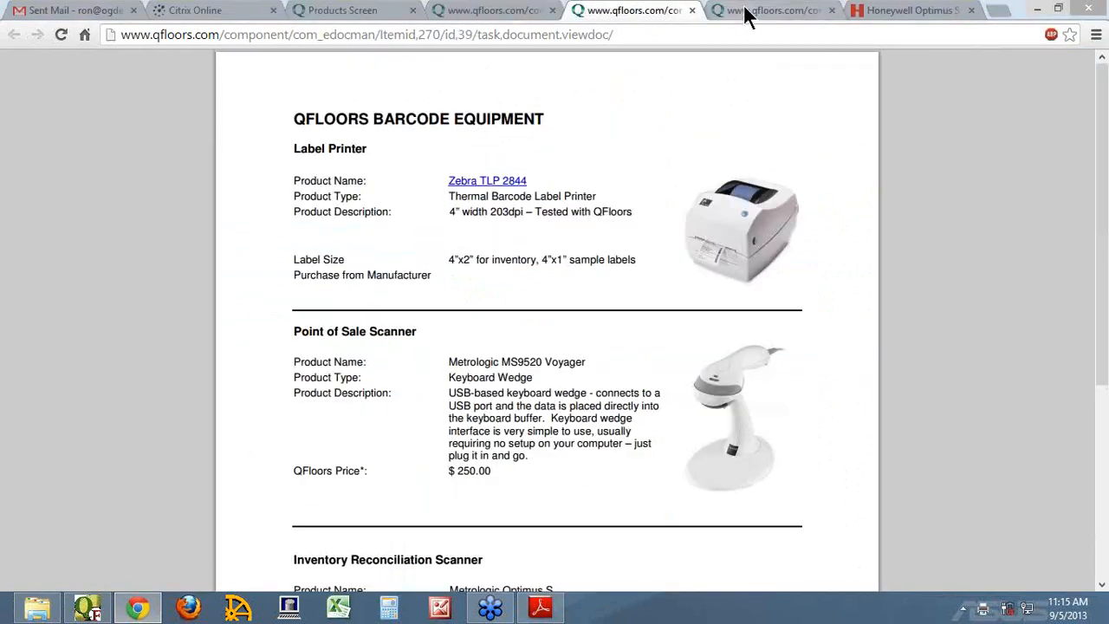
{"action": "left_click", "coordinate": [745, 10]}
{"action": "scroll", "coordinate": [755, 249], "scroll_direction": "down", "scroll_amount": 1}
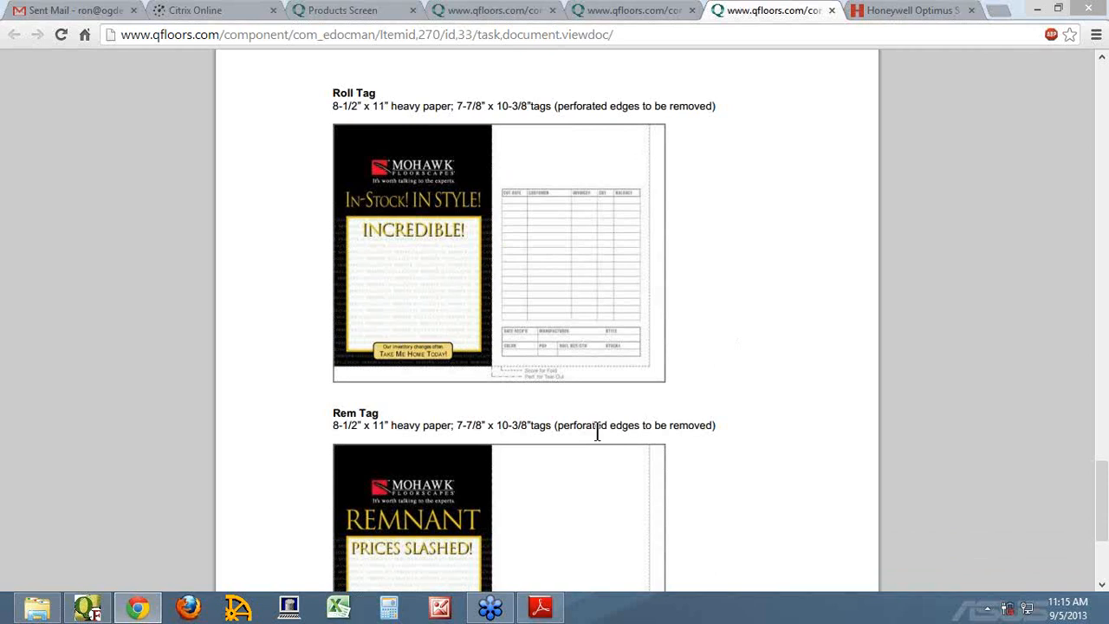
{"action": "left_click", "coordinate": [551, 617]}
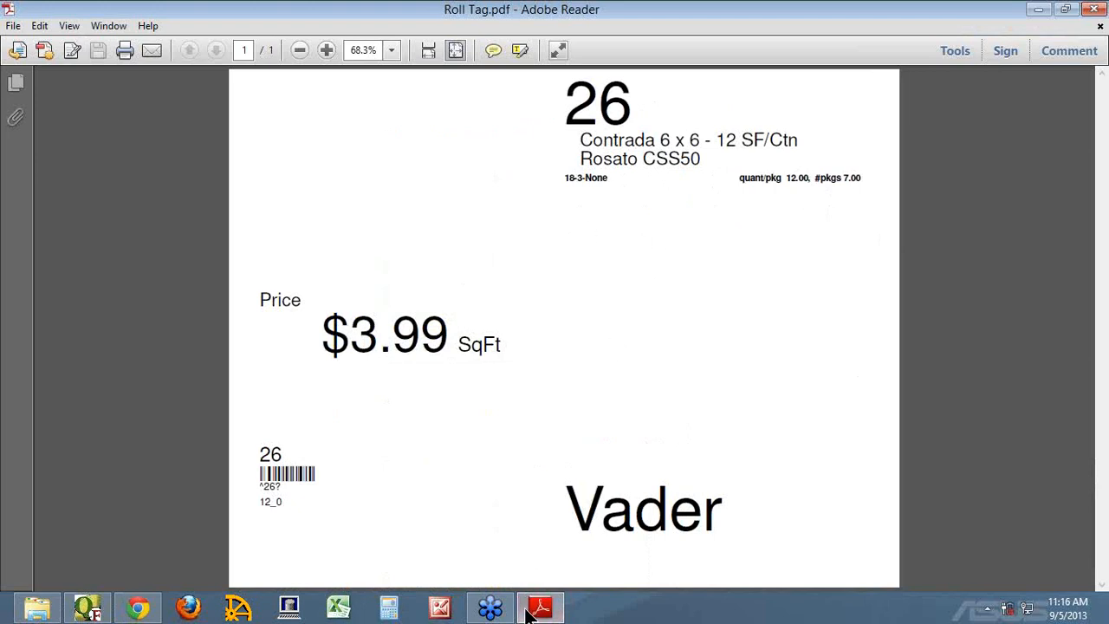
{"action": "left_click", "coordinate": [143, 607]}
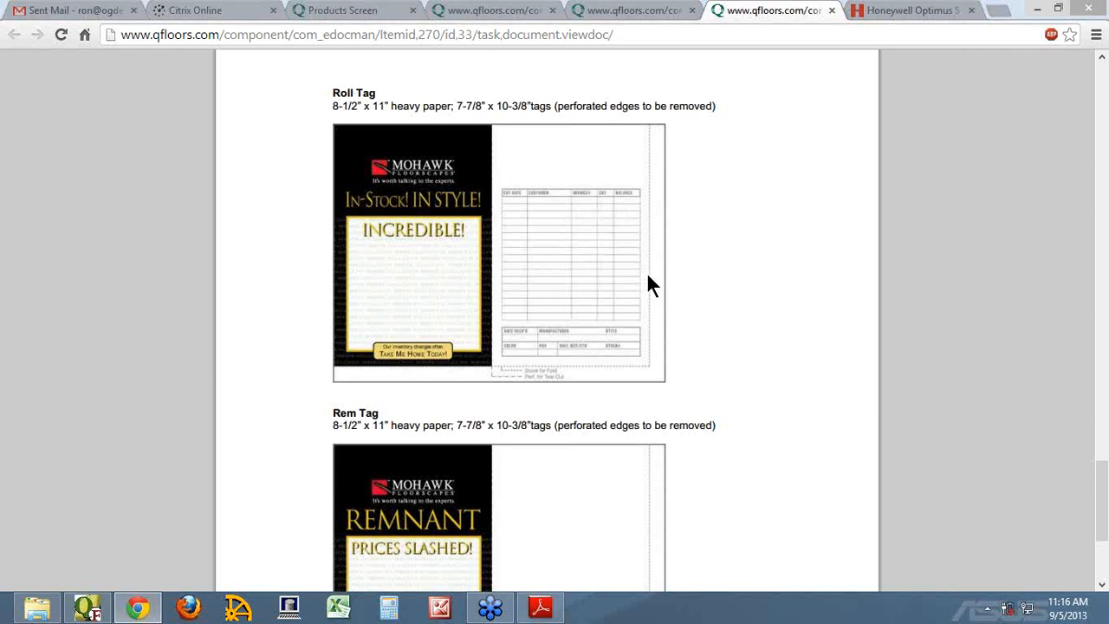
Return to Adobe Reader and close Roll Tag.pdf.
{"action": "left_click", "coordinate": [87, 612]}
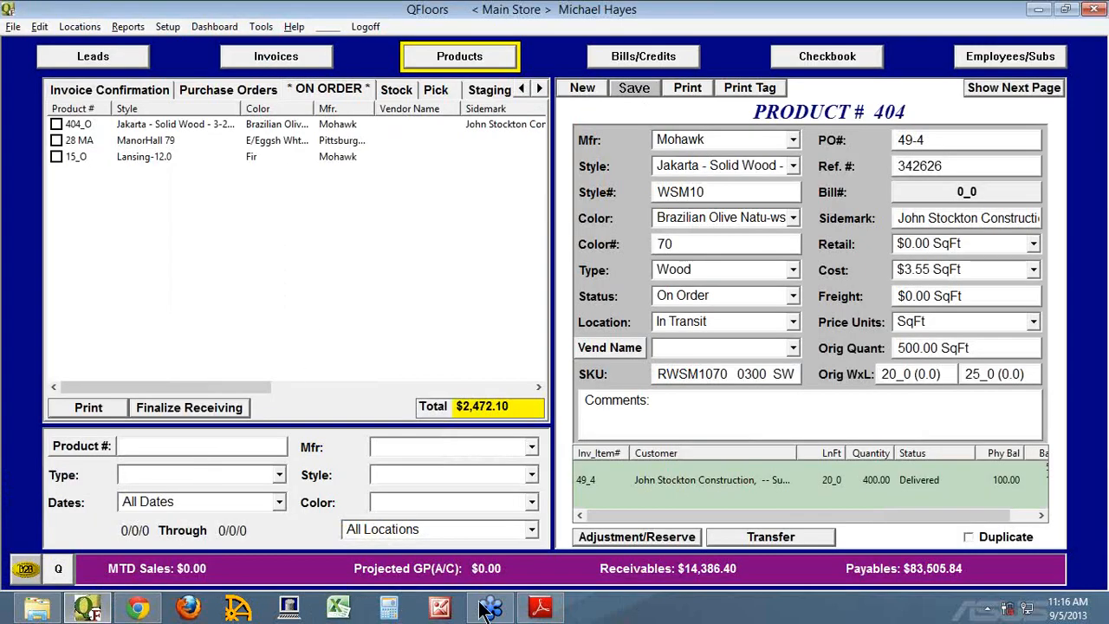
{"action": "left_click", "coordinate": [540, 608]}
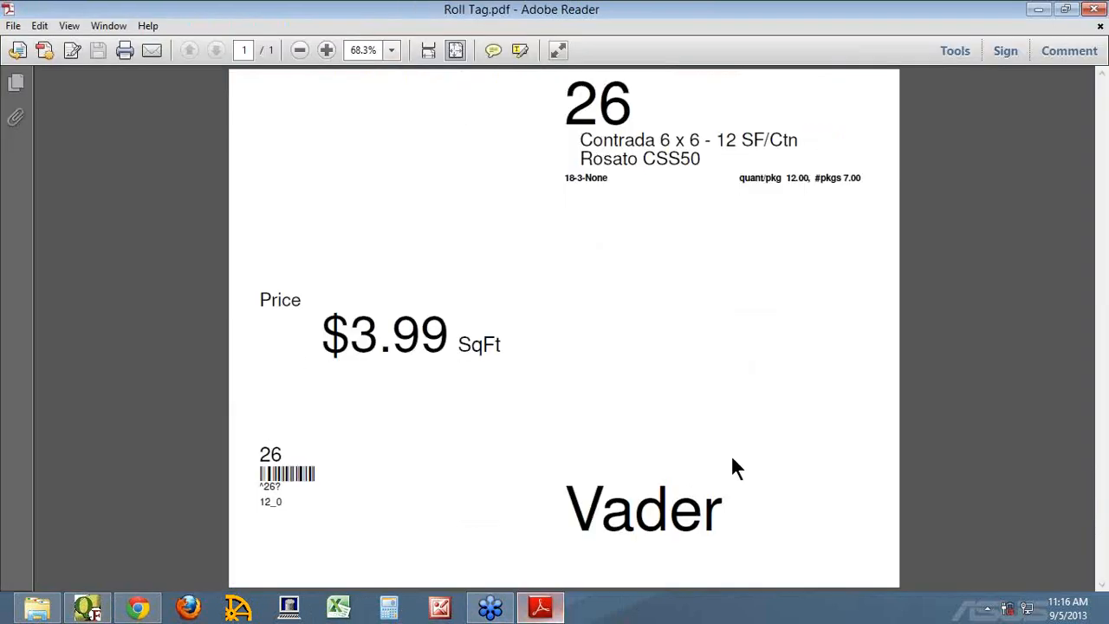
{"action": "left_click", "coordinate": [1098, 26]}
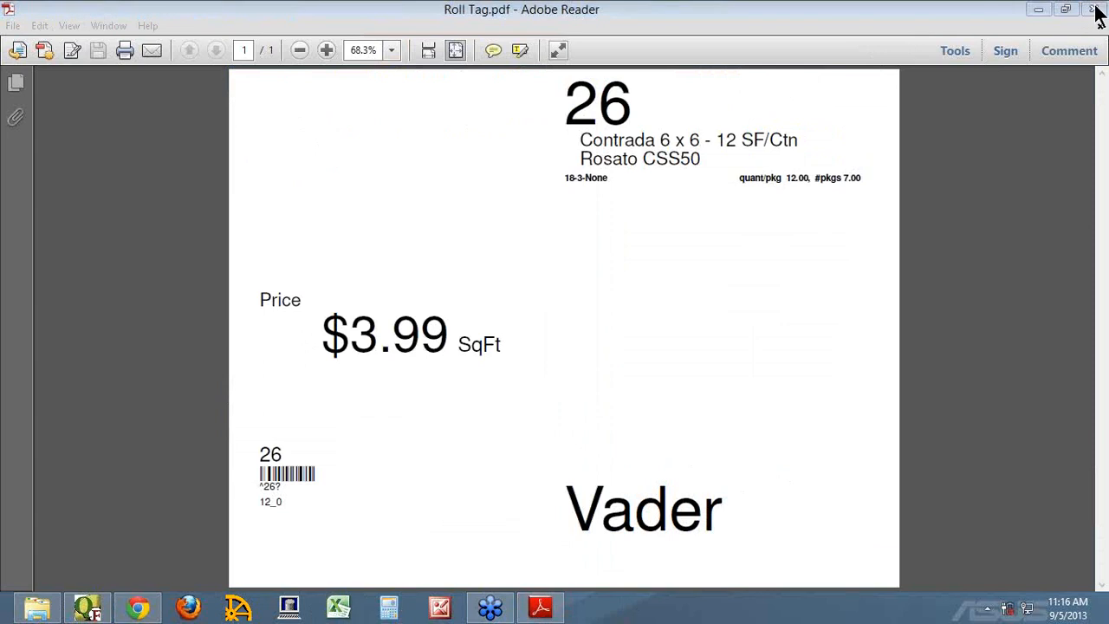
{"action": "left_click", "coordinate": [1097, 9]}
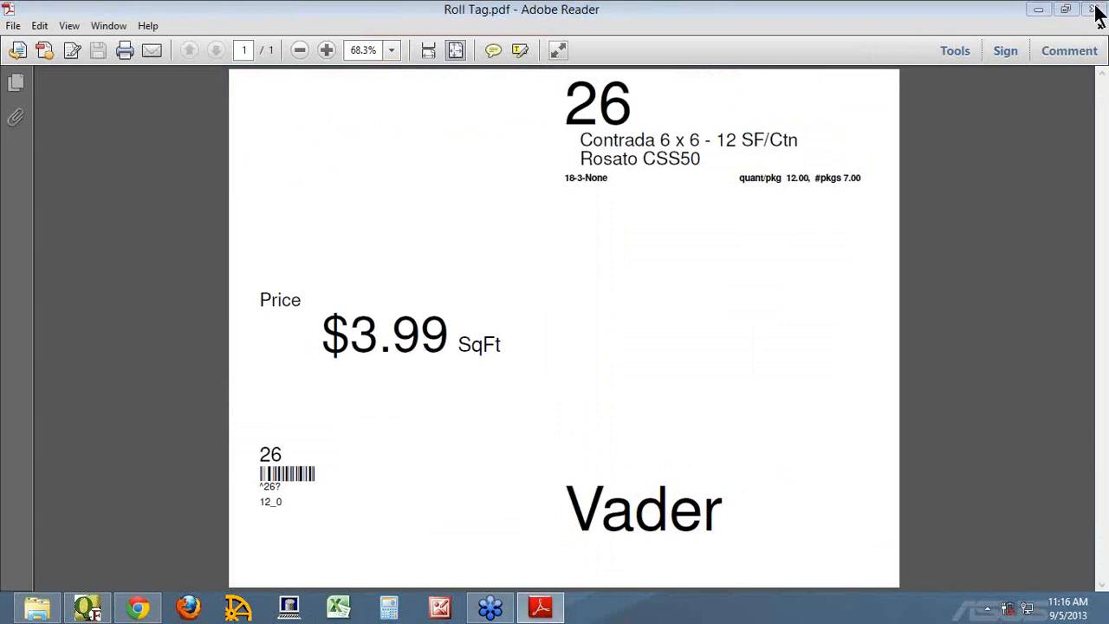
{"action": "left_click", "coordinate": [1093, 9]}
In QFloors, print a 4" x 1" inventory tag with barcode for product 404 to CutePDF Writer, adding 4x1 to the file name.
{"action": "left_click", "coordinate": [747, 88]}
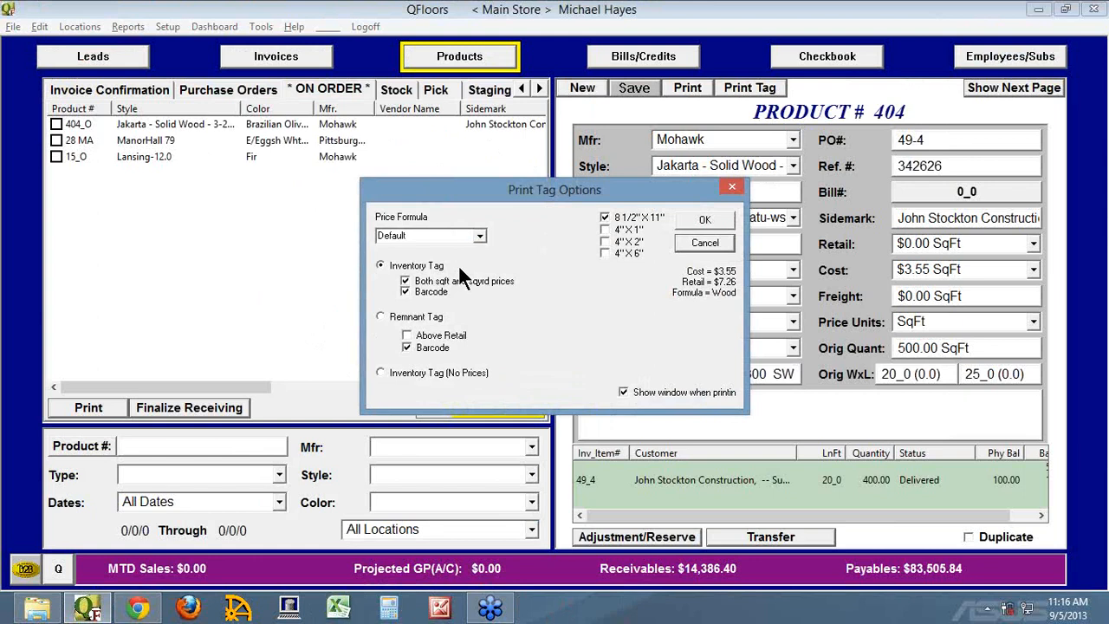
{"action": "left_click", "coordinate": [606, 230]}
{"action": "left_click", "coordinate": [685, 216]}
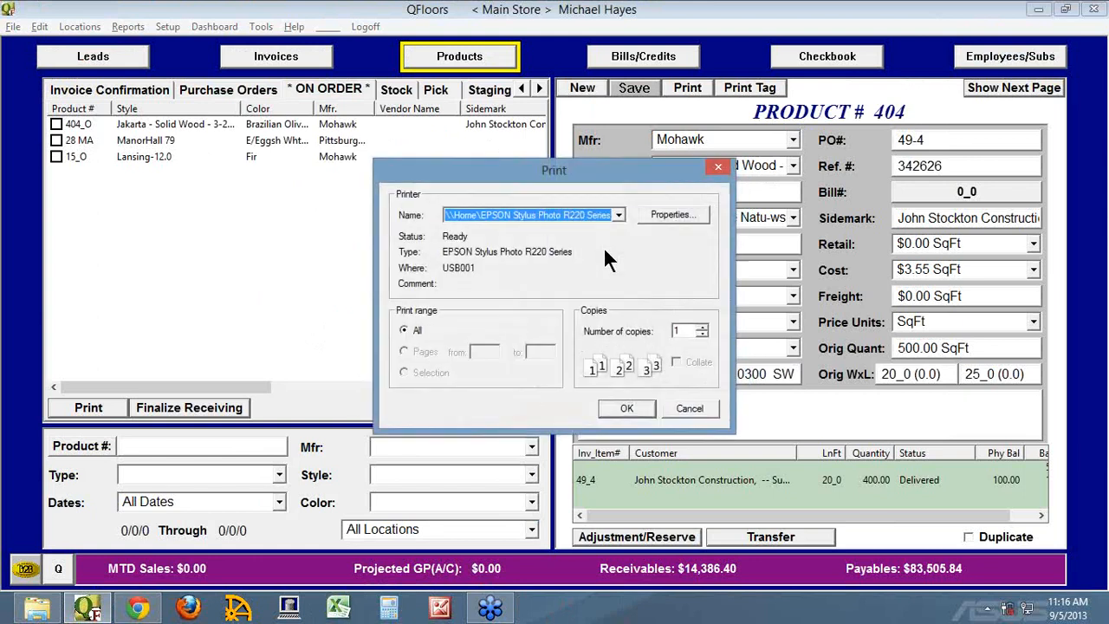
{"action": "left_click", "coordinate": [619, 216]}
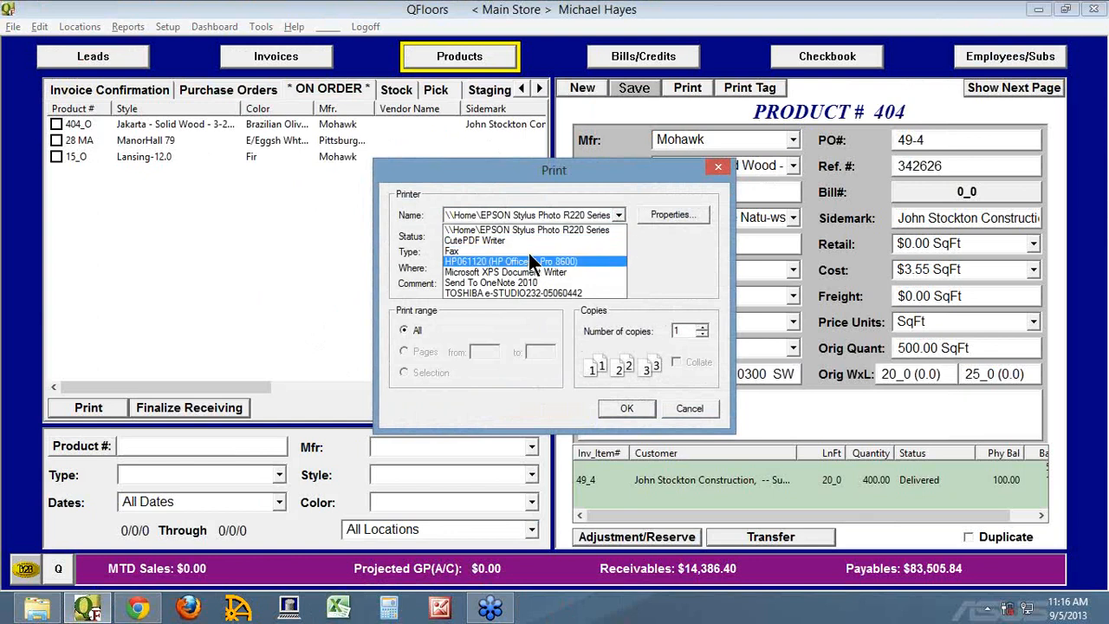
{"action": "left_click", "coordinate": [524, 239]}
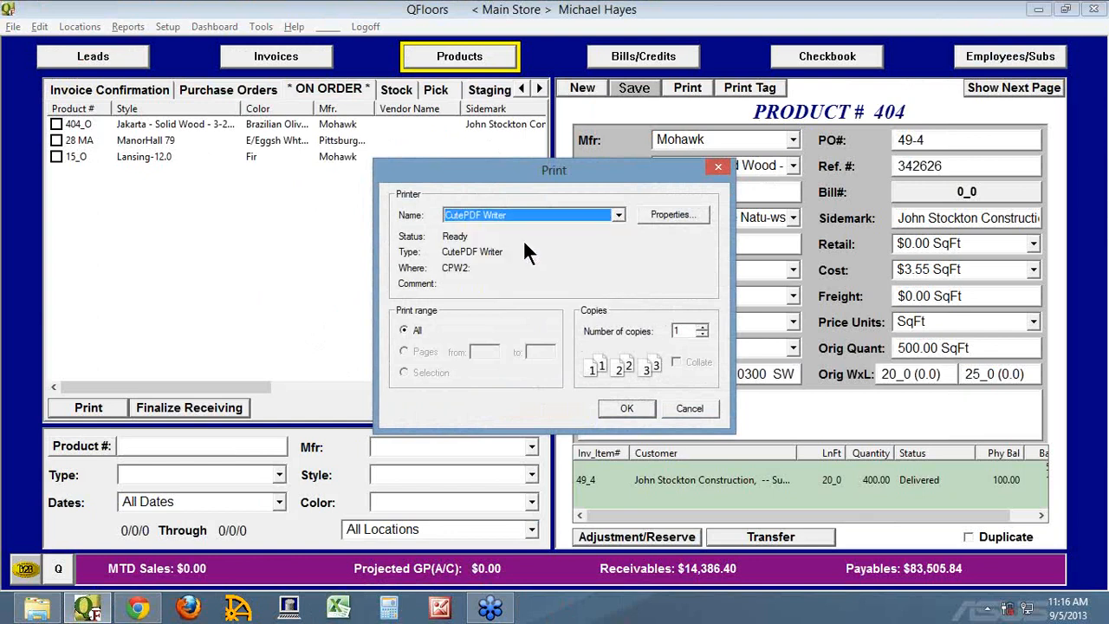
{"action": "left_click", "coordinate": [617, 404]}
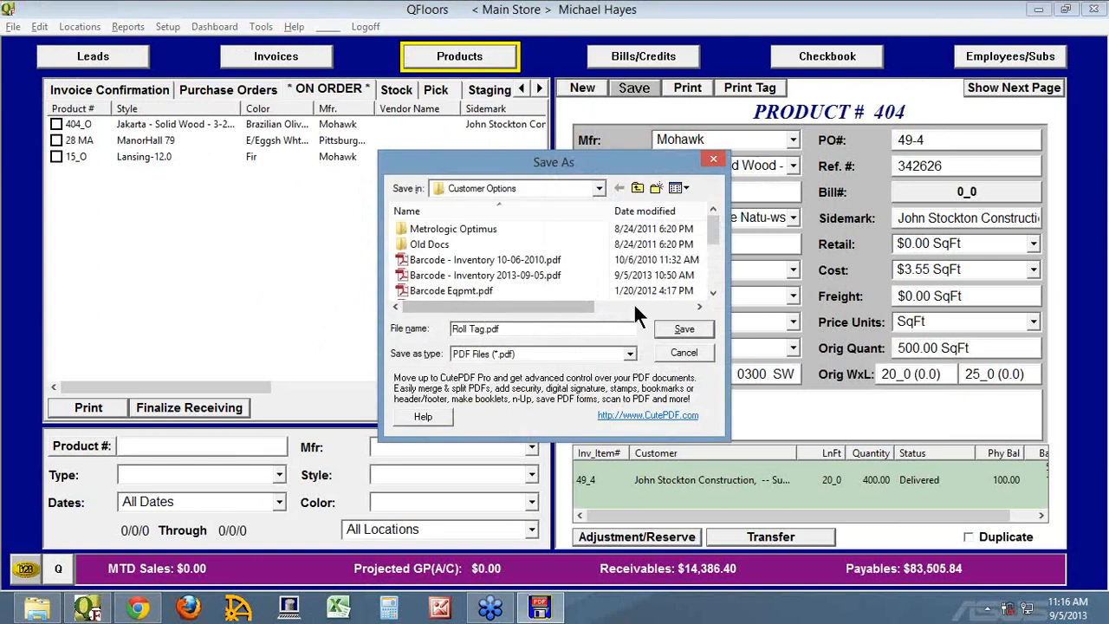
{"action": "type", "text": "4x1"}
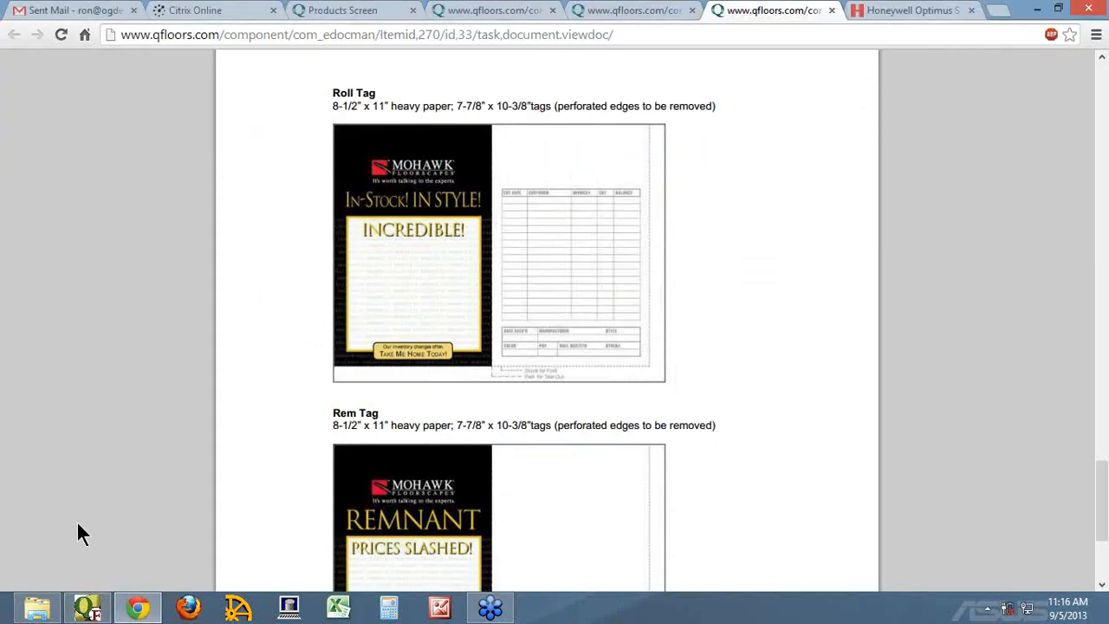
Switch to File Explorer and look for the 4x1 tag PDF in My Documents, sorting the files by name.
{"action": "mouse_move", "coordinate": [88, 606]}
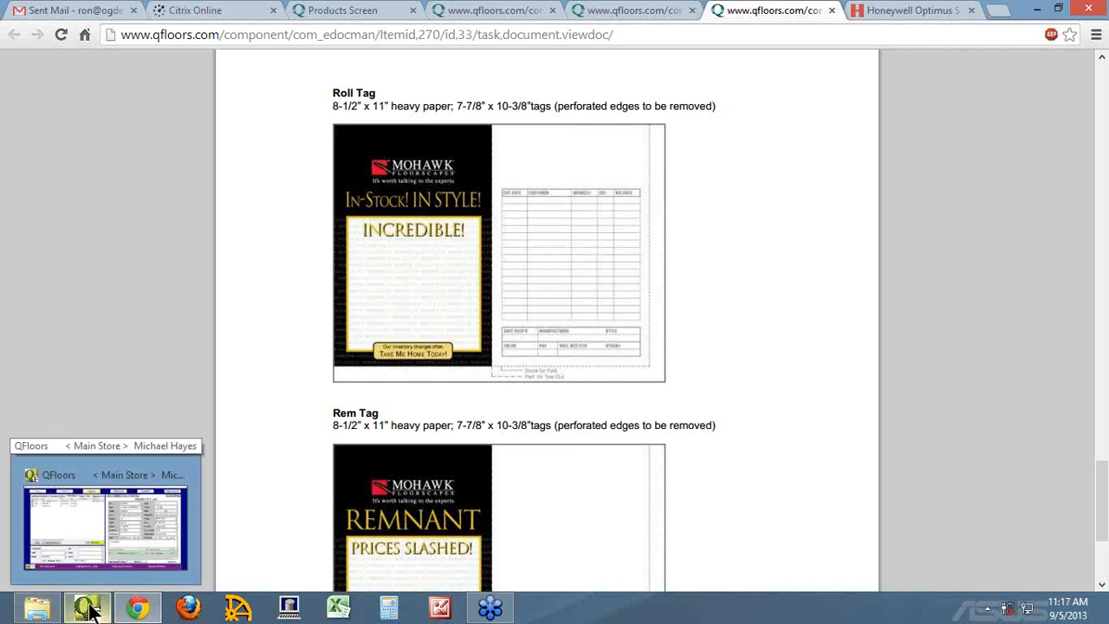
{"action": "left_click", "coordinate": [36, 607]}
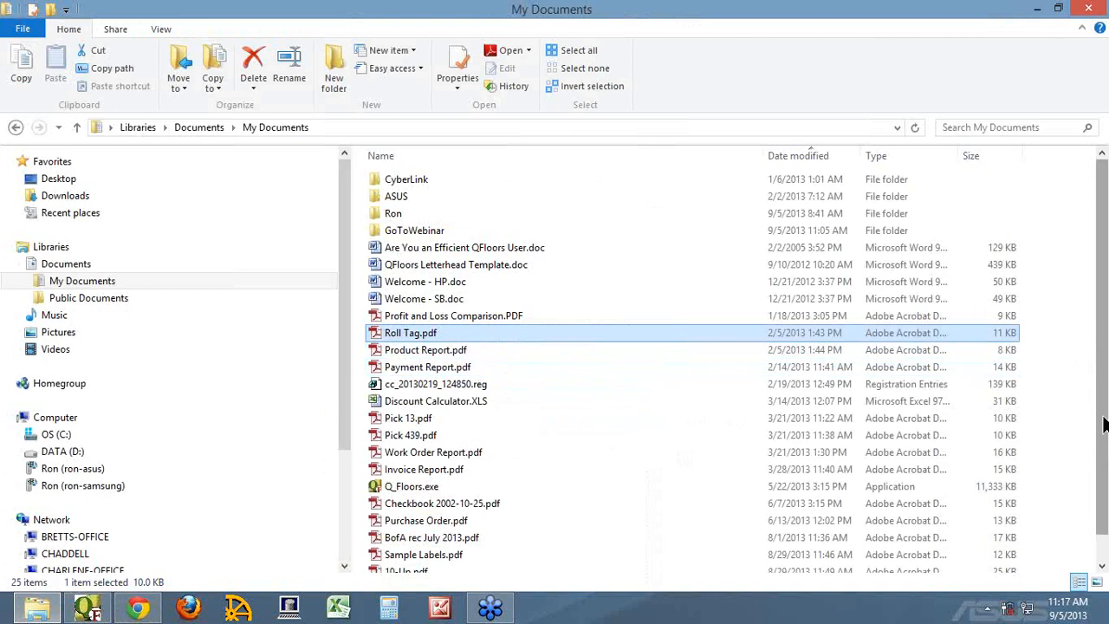
{"action": "scroll", "coordinate": [1092, 377], "scroll_direction": "down", "scroll_amount": 1}
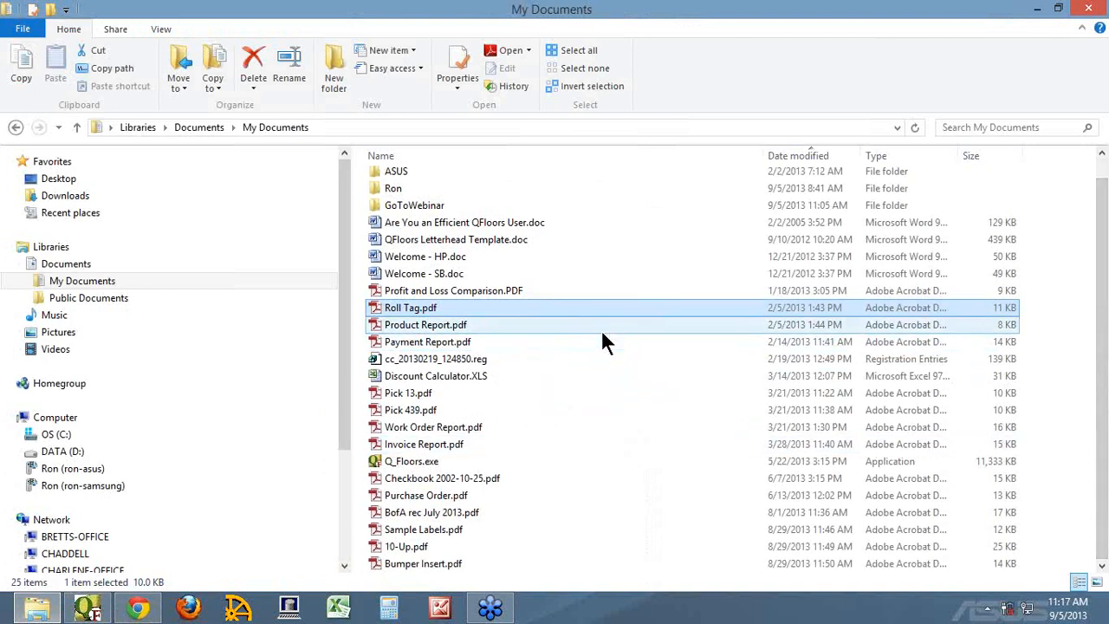
{"action": "scroll", "coordinate": [605, 342], "scroll_direction": "up", "scroll_amount": 1}
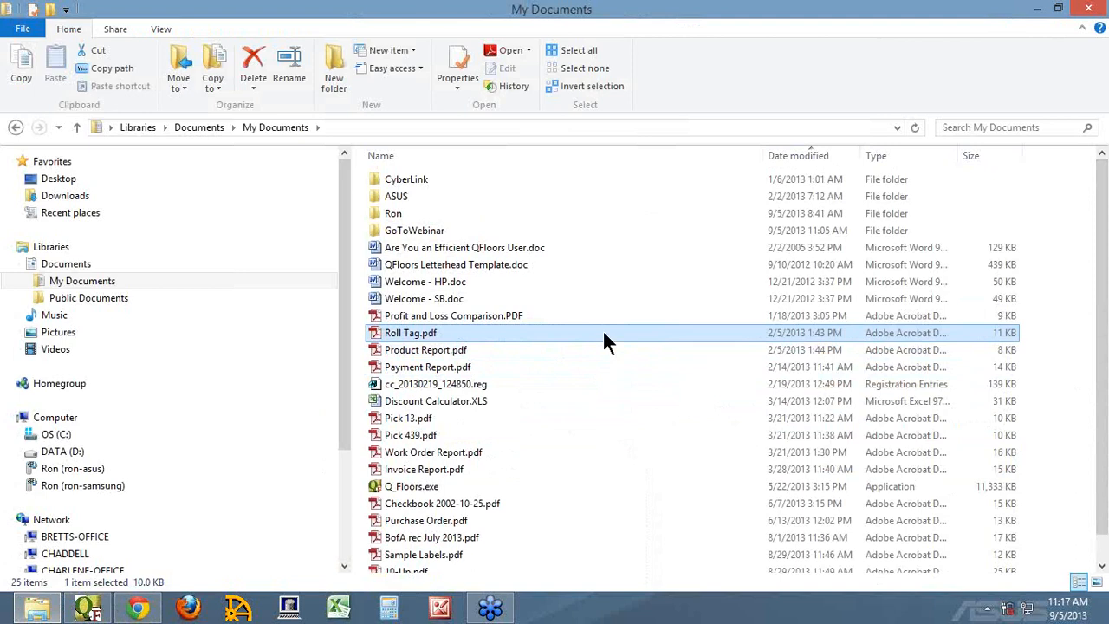
{"action": "left_click", "coordinate": [27, 282]}
{"action": "left_click", "coordinate": [70, 297]}
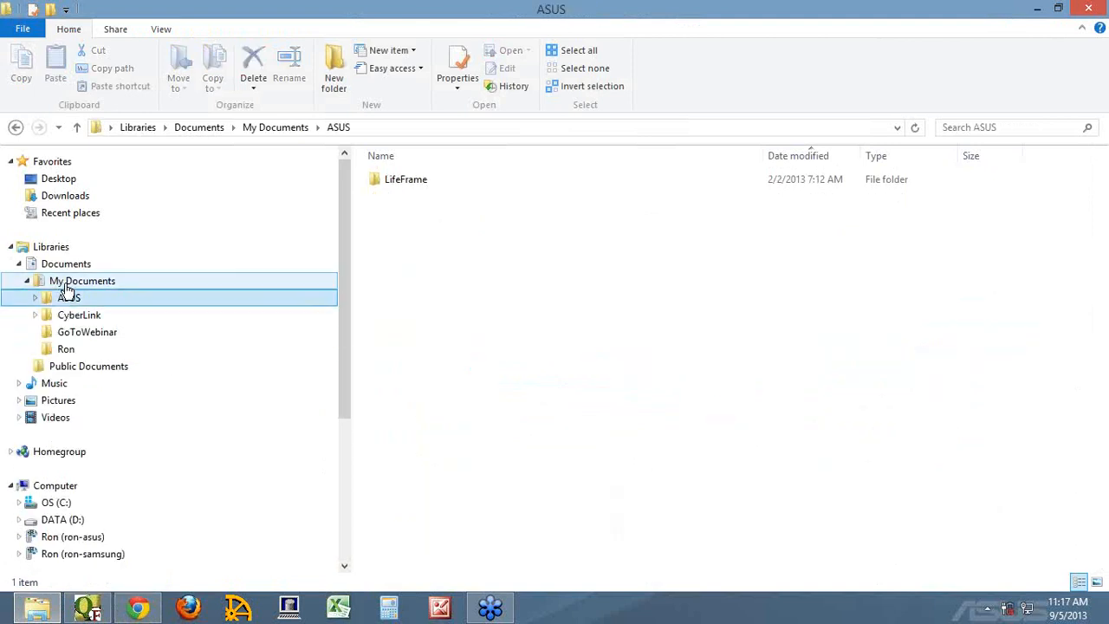
{"action": "key", "text": "BackSpace"}
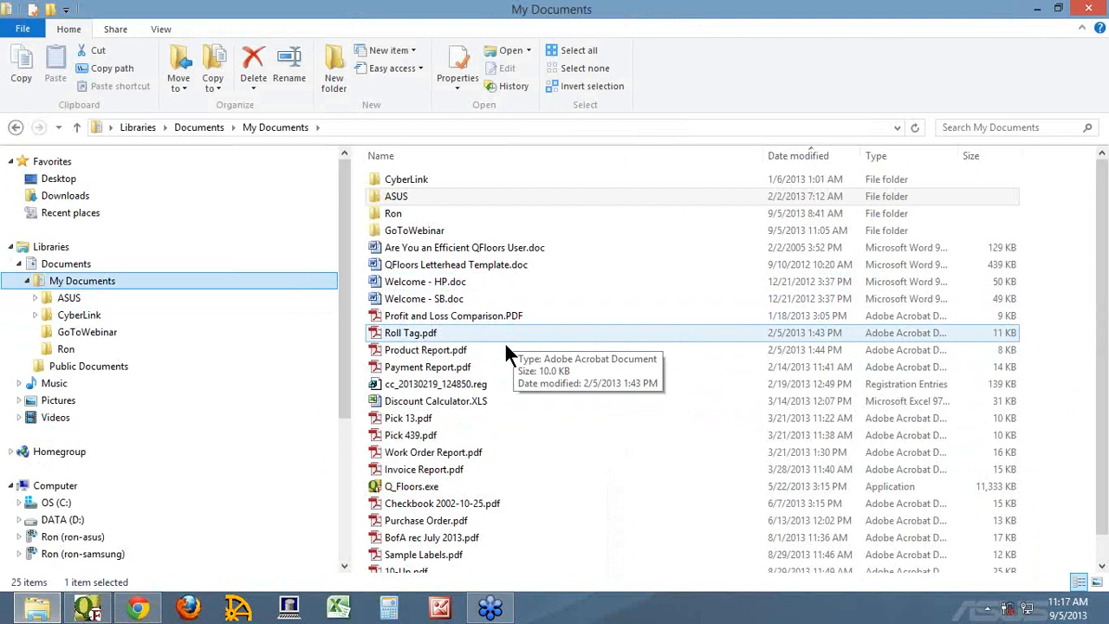
{"action": "left_click", "coordinate": [564, 405]}
{"action": "scroll", "coordinate": [595, 414], "scroll_direction": "down", "scroll_amount": 1}
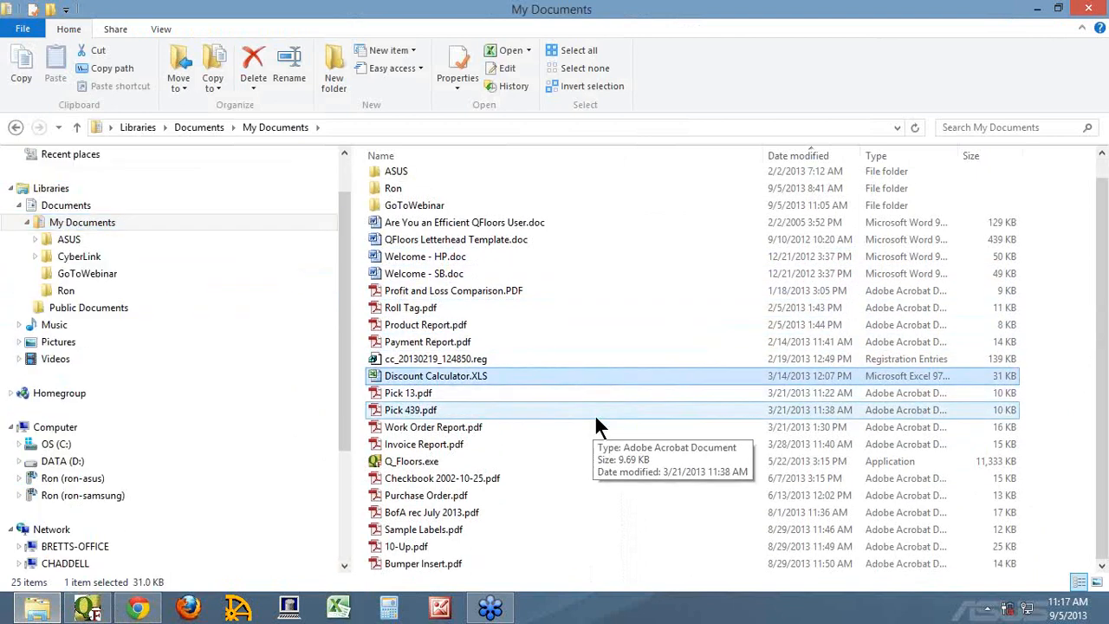
{"action": "scroll", "coordinate": [595, 414], "scroll_direction": "up", "scroll_amount": 1}
{"action": "left_click", "coordinate": [444, 155]}
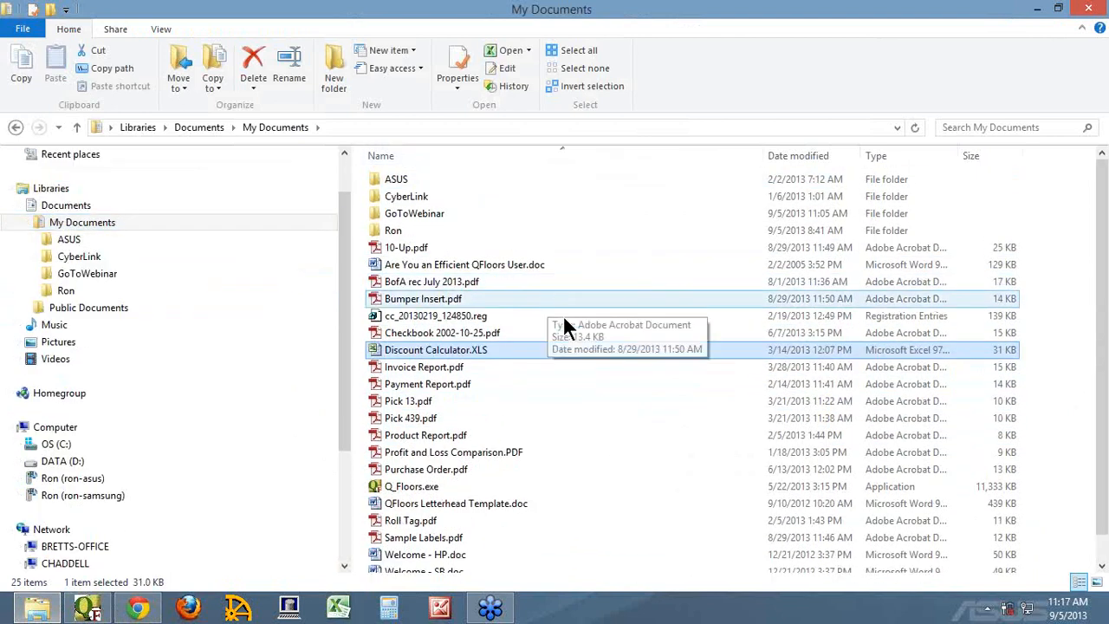
{"action": "scroll", "coordinate": [578, 358], "scroll_direction": "down", "scroll_amount": 1}
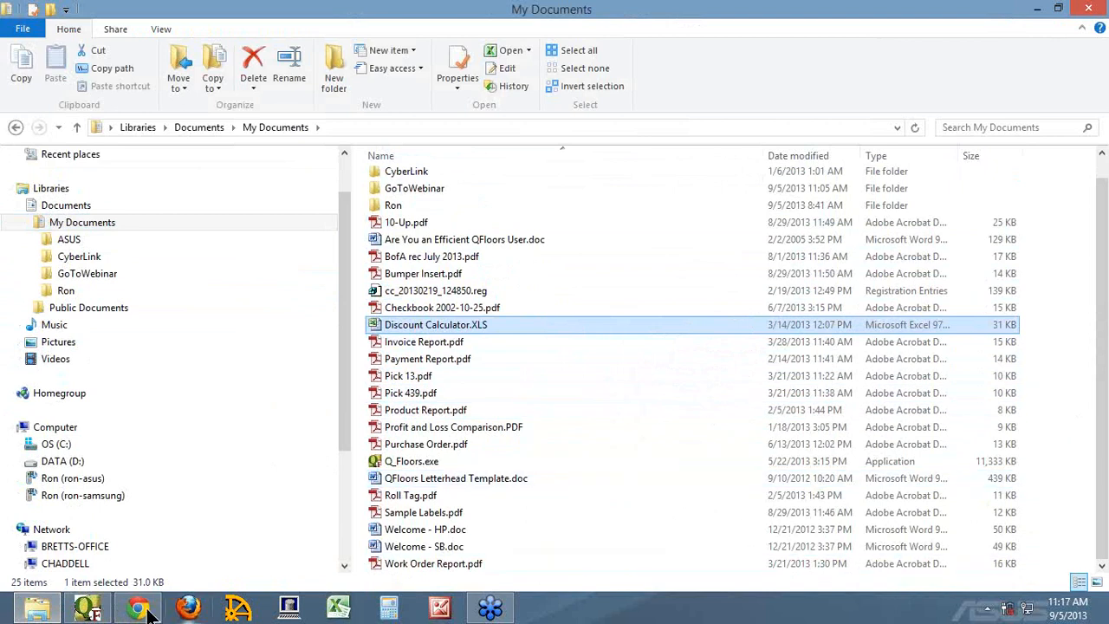
Switch to QFloors and print the 4" x 1" inventory tag with barcode for product 404 to CutePDF Writer again.
{"action": "left_click", "coordinate": [100, 610]}
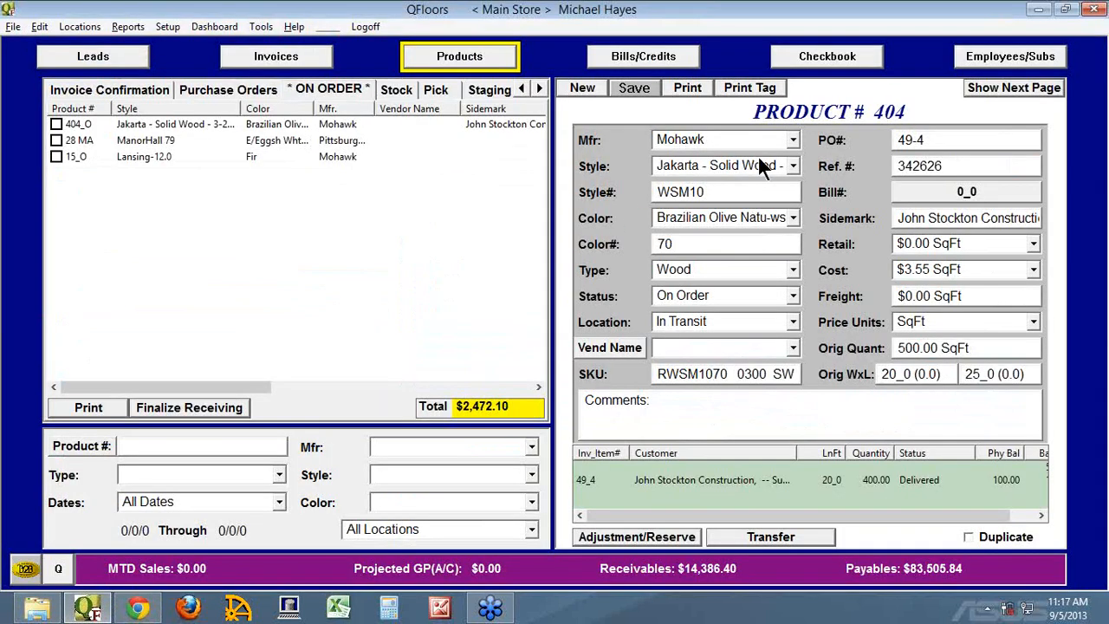
{"action": "left_click", "coordinate": [747, 88]}
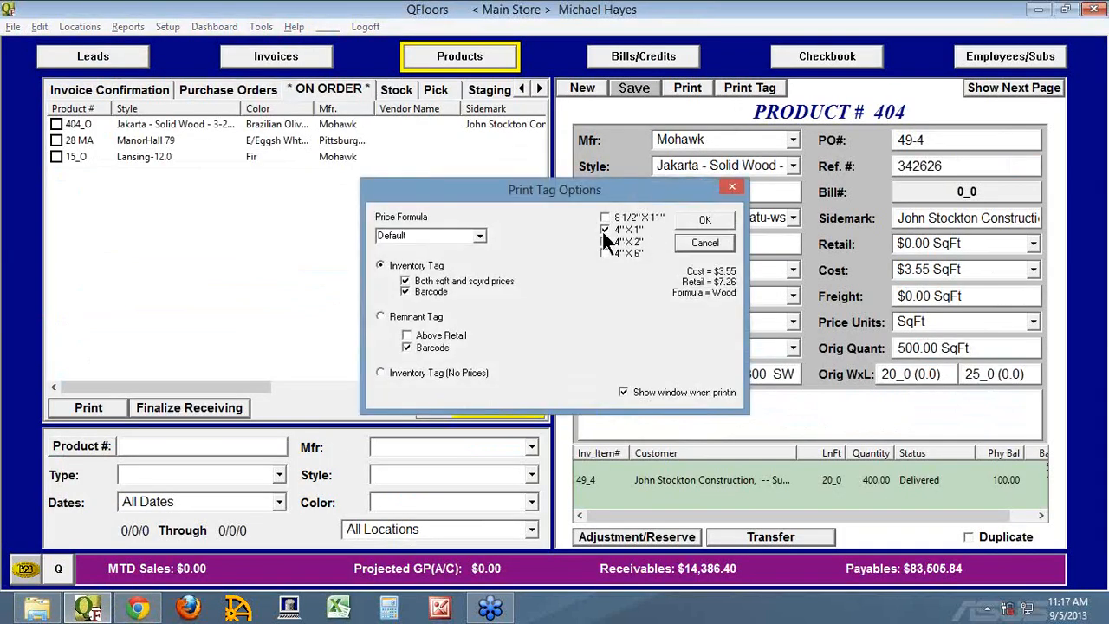
{"action": "left_click", "coordinate": [705, 218]}
{"action": "left_click", "coordinate": [520, 215]}
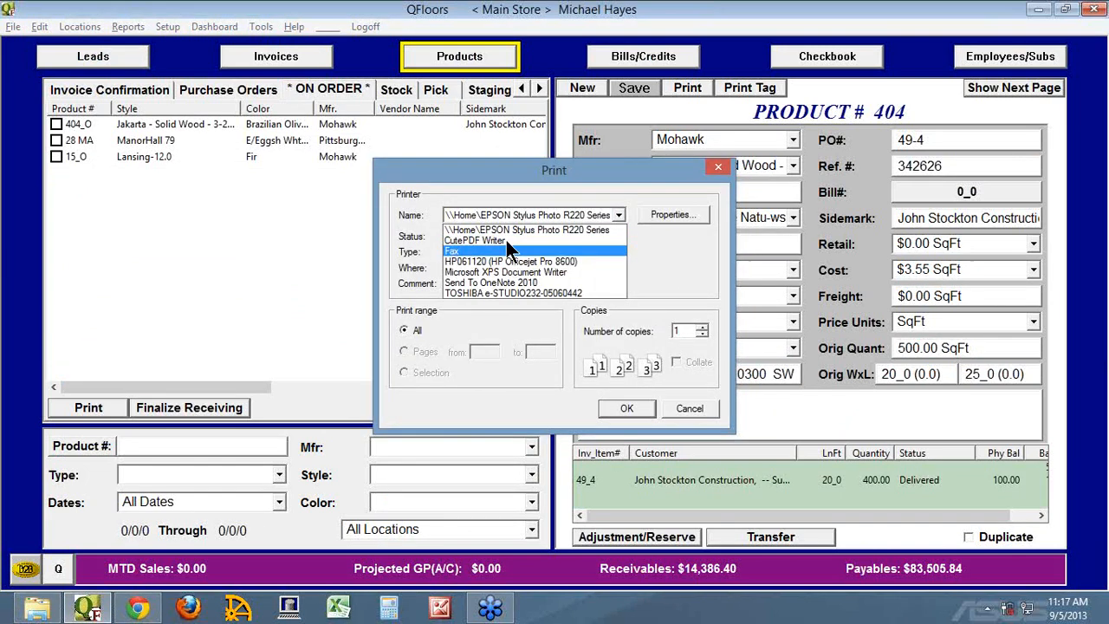
{"action": "left_click", "coordinate": [506, 240]}
{"action": "left_click", "coordinate": [614, 405]}
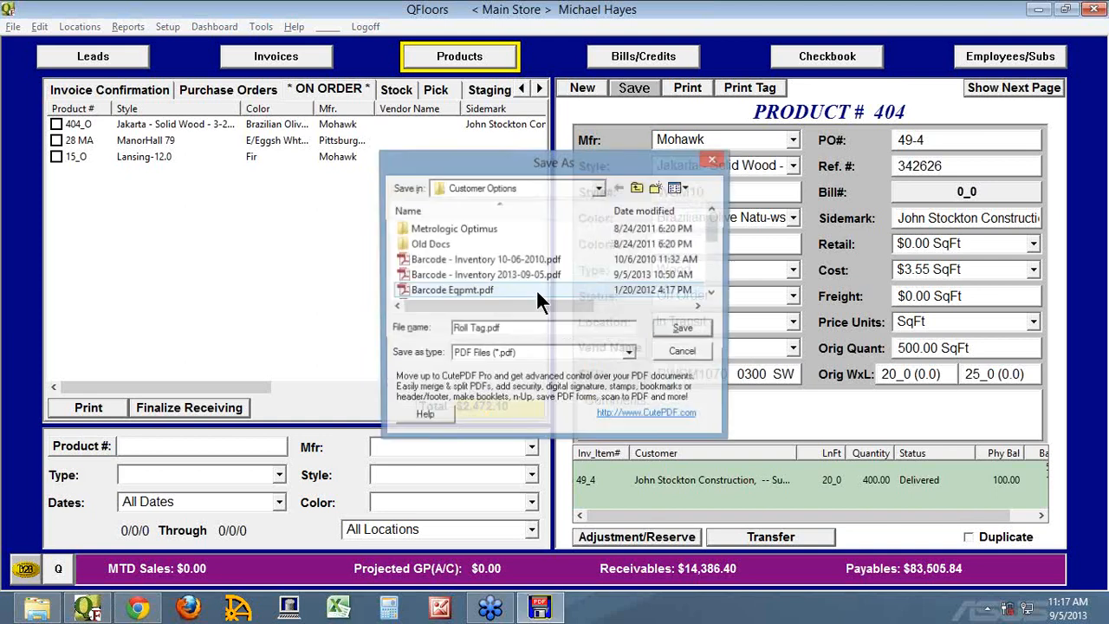
Save the tag PDF in the Documents library as Roll Tag4x1.pdf.
{"action": "left_click", "coordinate": [599, 188]}
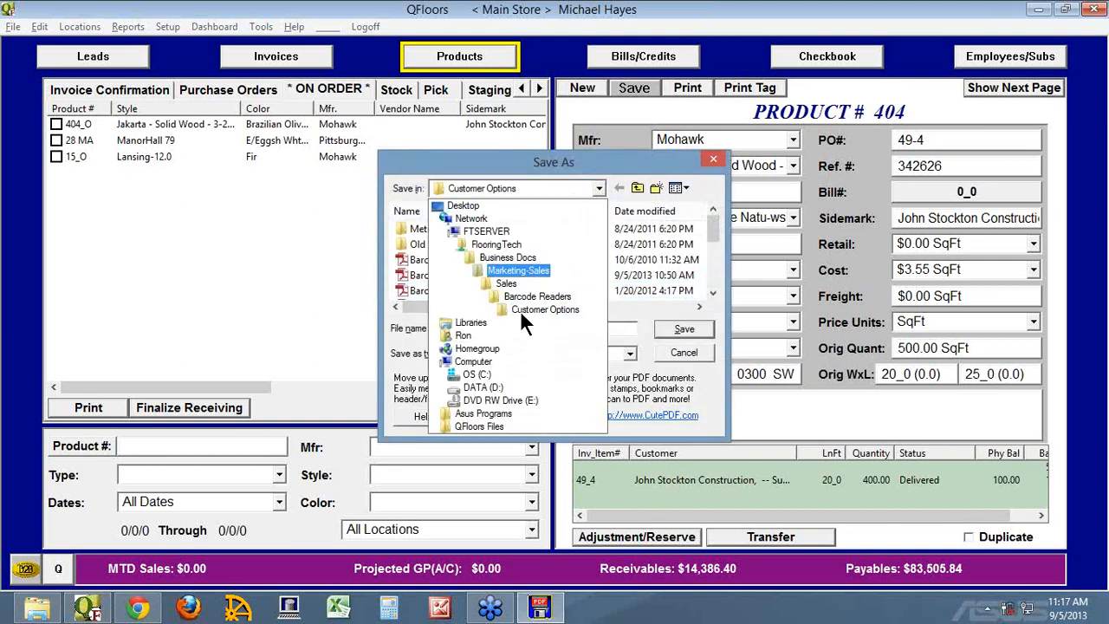
{"action": "left_click", "coordinate": [476, 321]}
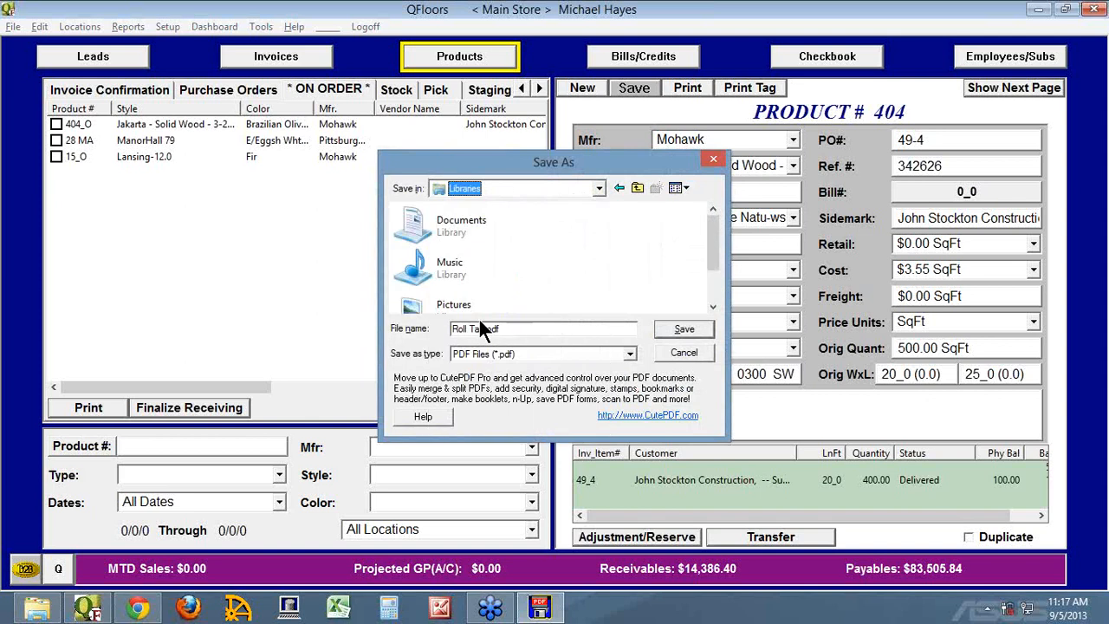
{"action": "left_click", "coordinate": [459, 228]}
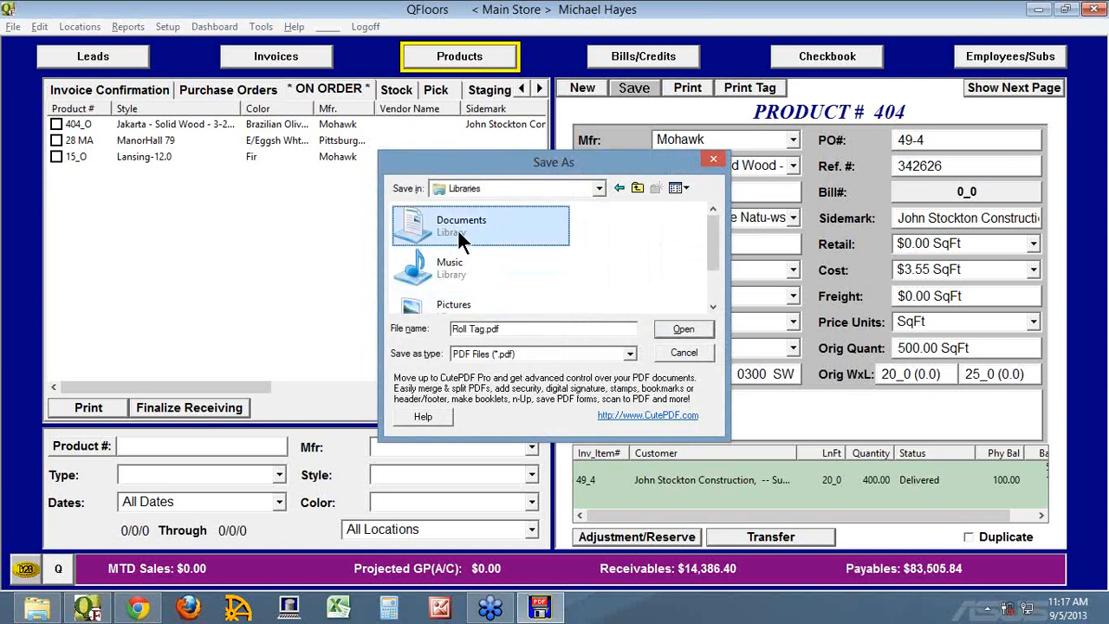
{"action": "double_click", "coordinate": [459, 229]}
{"action": "left_click", "coordinate": [490, 329]}
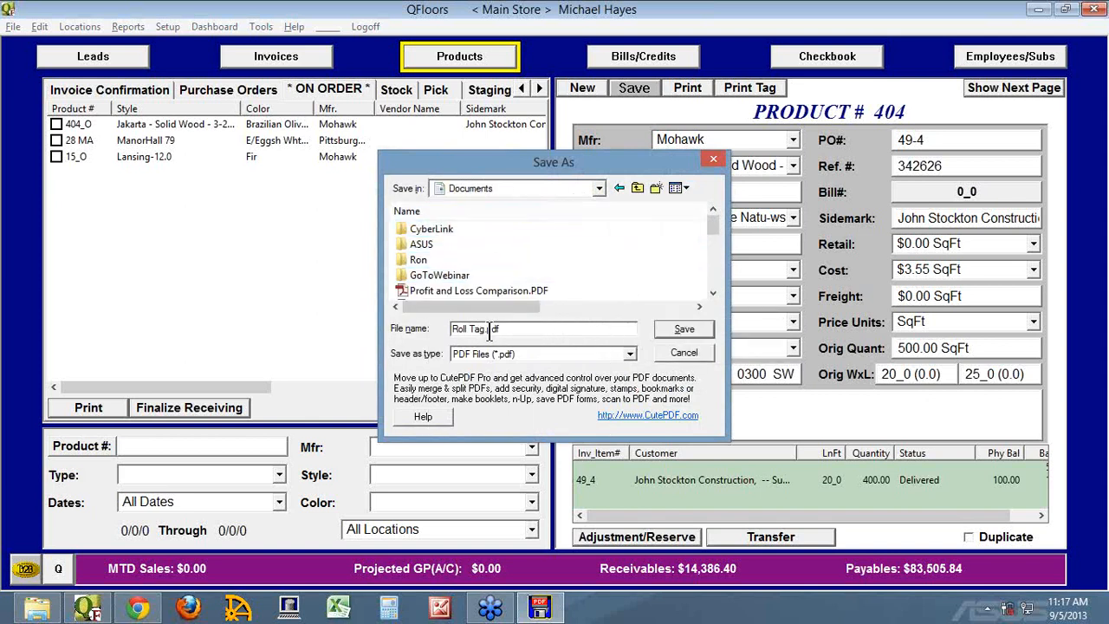
{"action": "type", "text": "4x1"}
{"action": "left_click", "coordinate": [676, 328]}
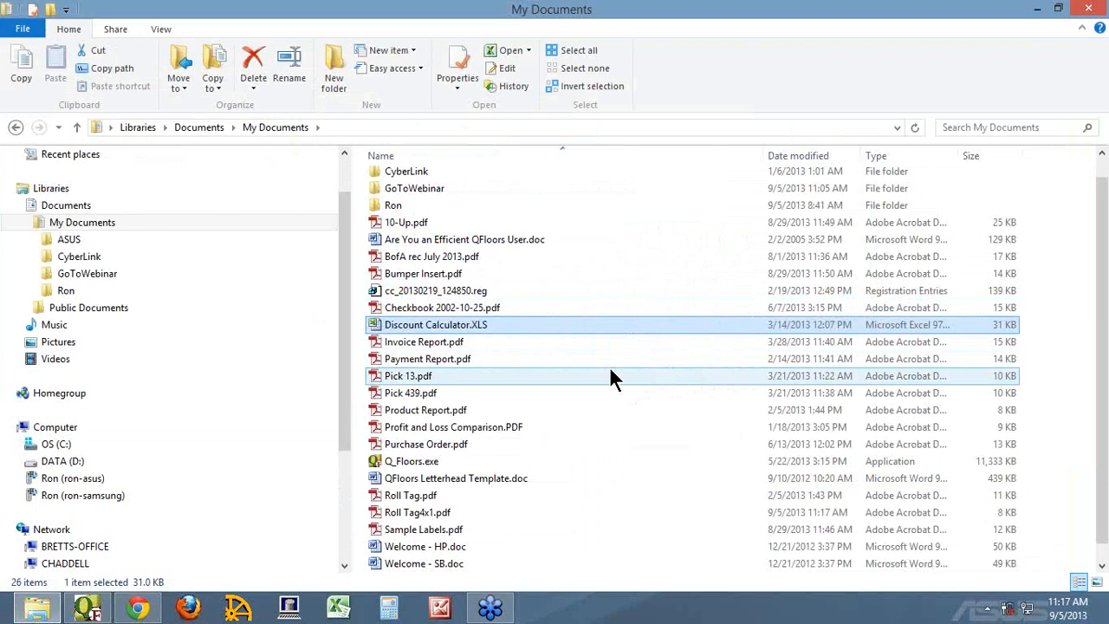
Open Roll Tag4x1.pdf from My Documents to view the printed 4" x 1" inventory tag.
{"action": "scroll", "coordinate": [616, 378], "scroll_direction": "up", "scroll_amount": 1}
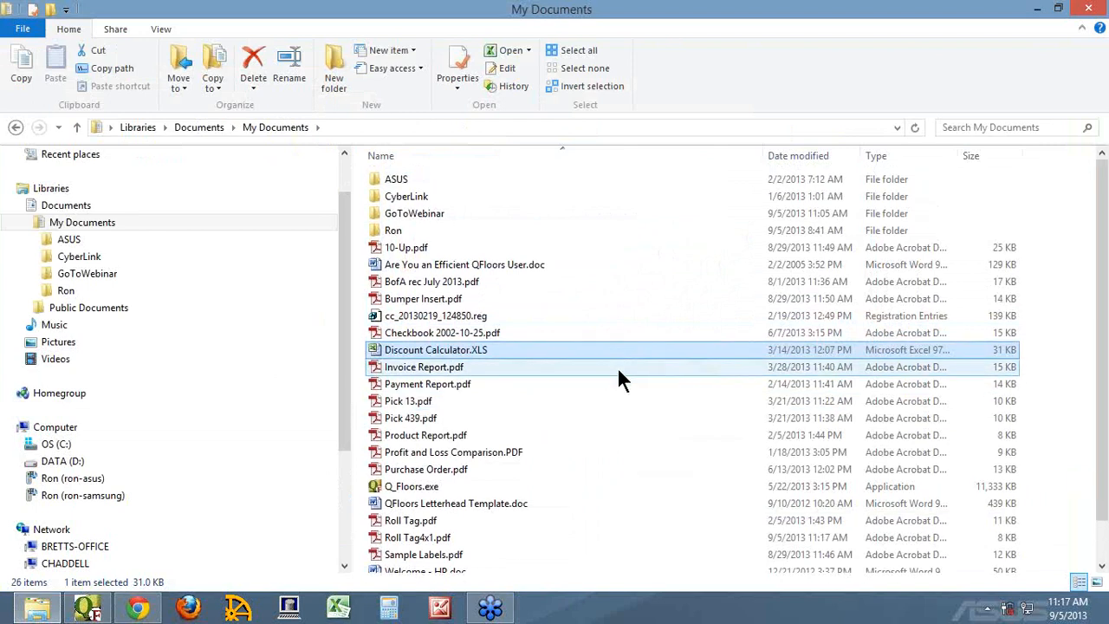
{"action": "left_click", "coordinate": [425, 537]}
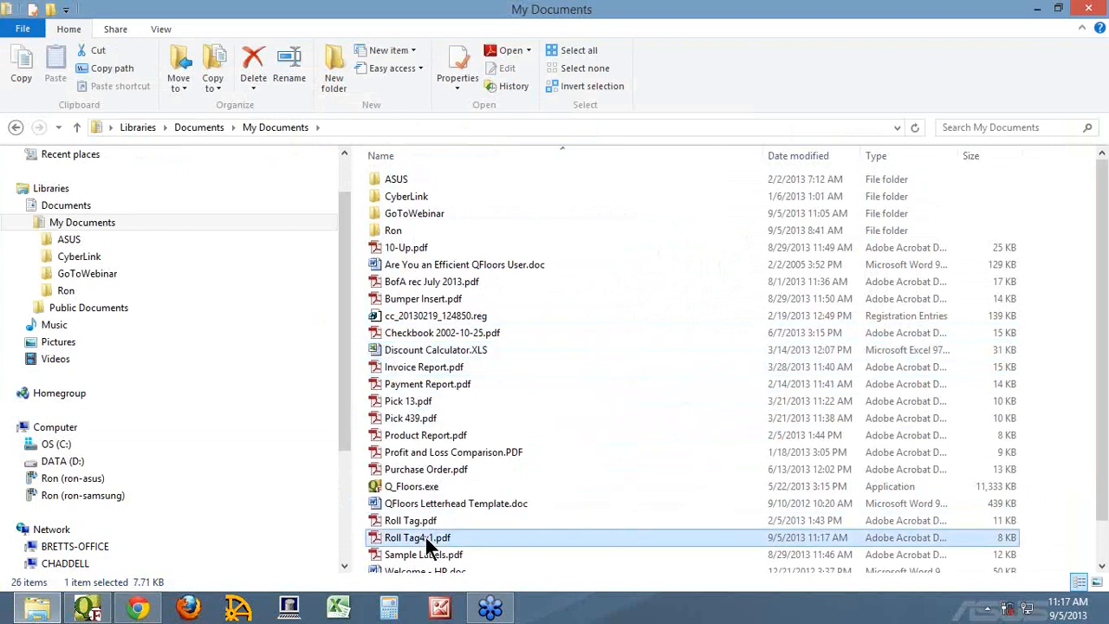
{"action": "double_click", "coordinate": [426, 537]}
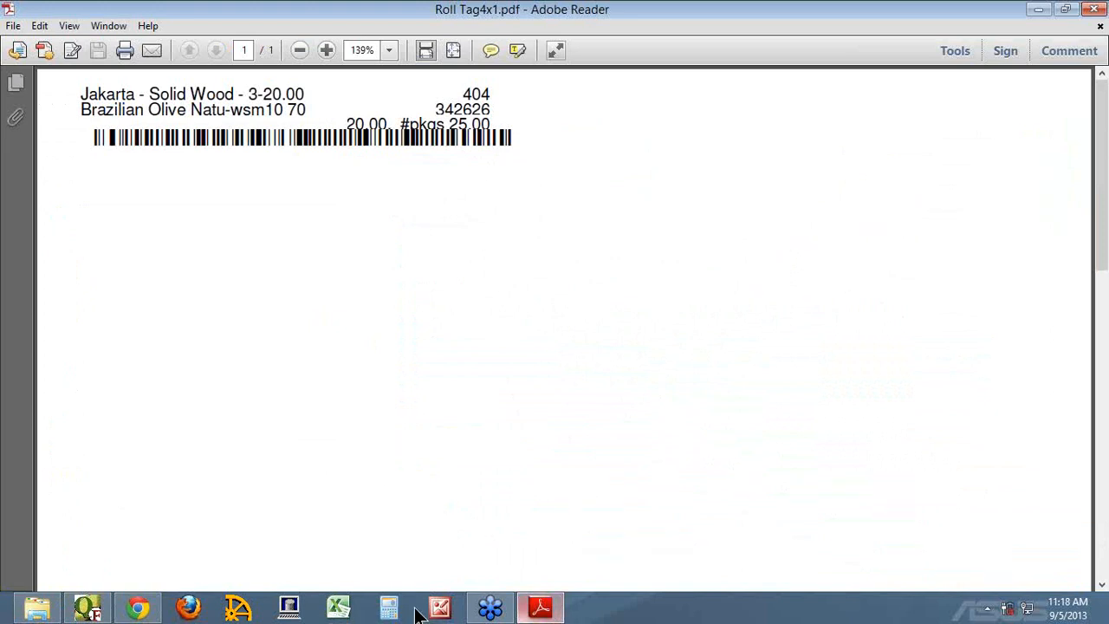
Switch to QFloors and print a 4" x 2" inventory tag with barcode for product 404 to CutePDF Writer.
{"action": "left_click", "coordinate": [86, 608]}
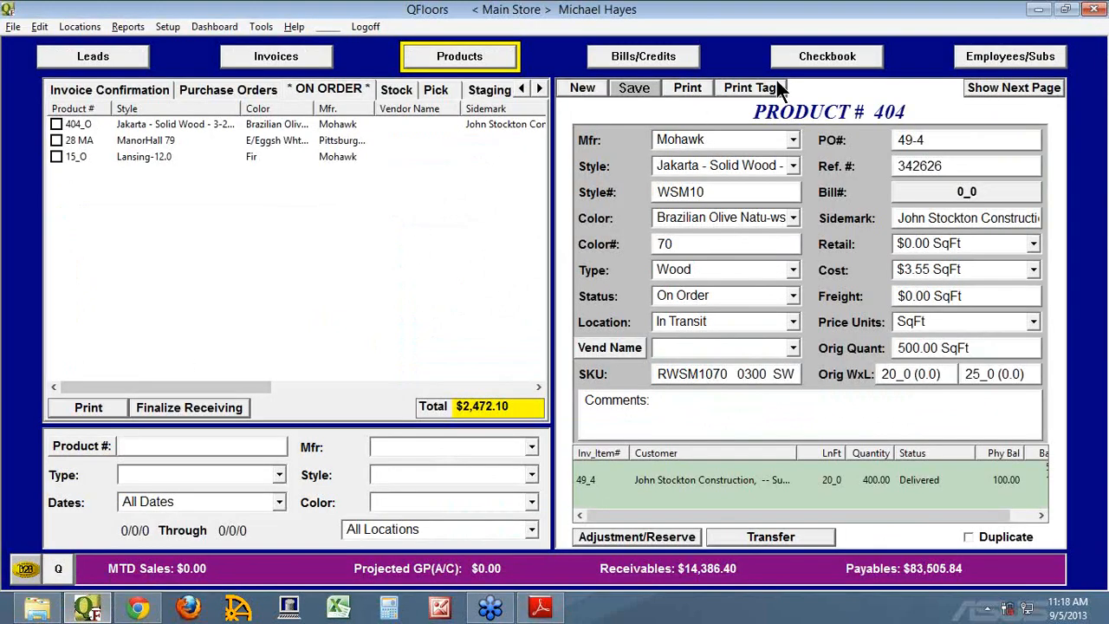
{"action": "left_click", "coordinate": [754, 87]}
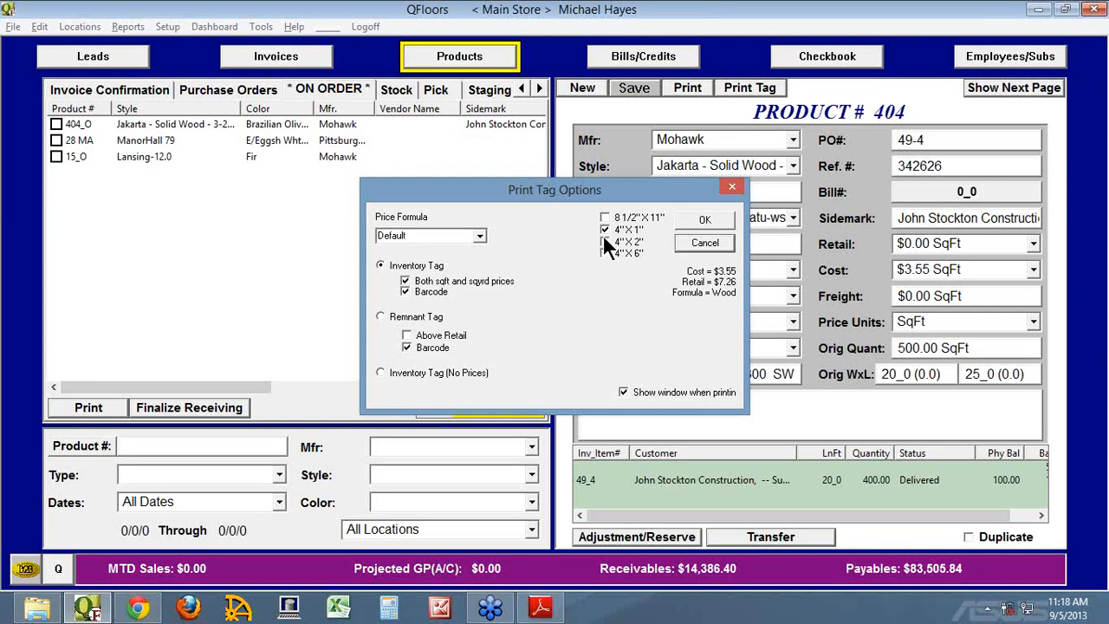
{"action": "left_click", "coordinate": [605, 241]}
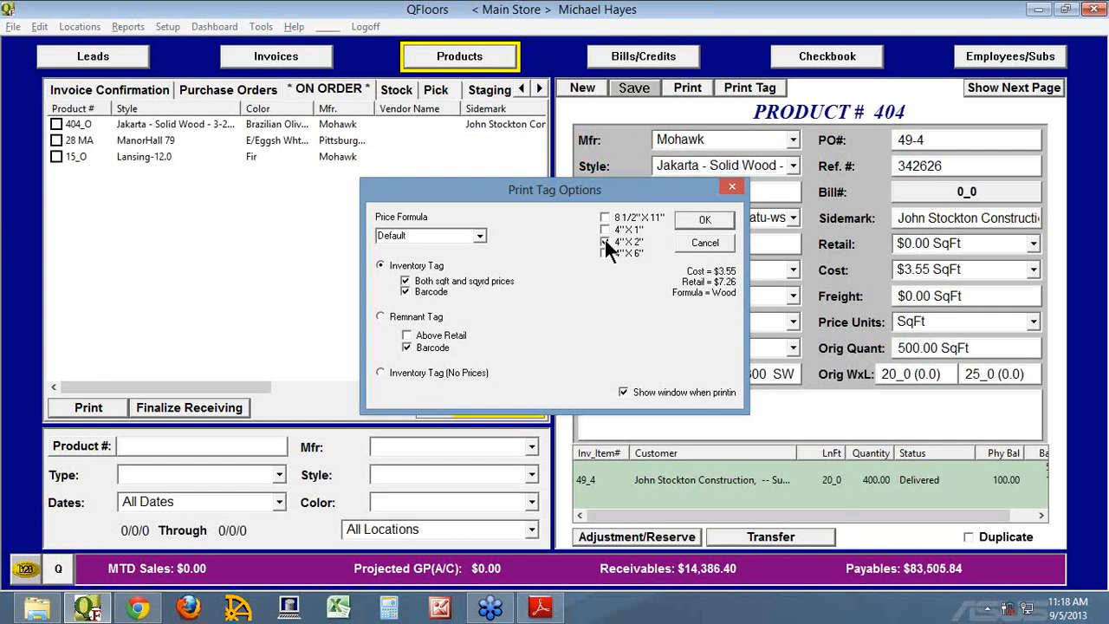
{"action": "left_click", "coordinate": [704, 222]}
{"action": "left_click", "coordinate": [615, 216]}
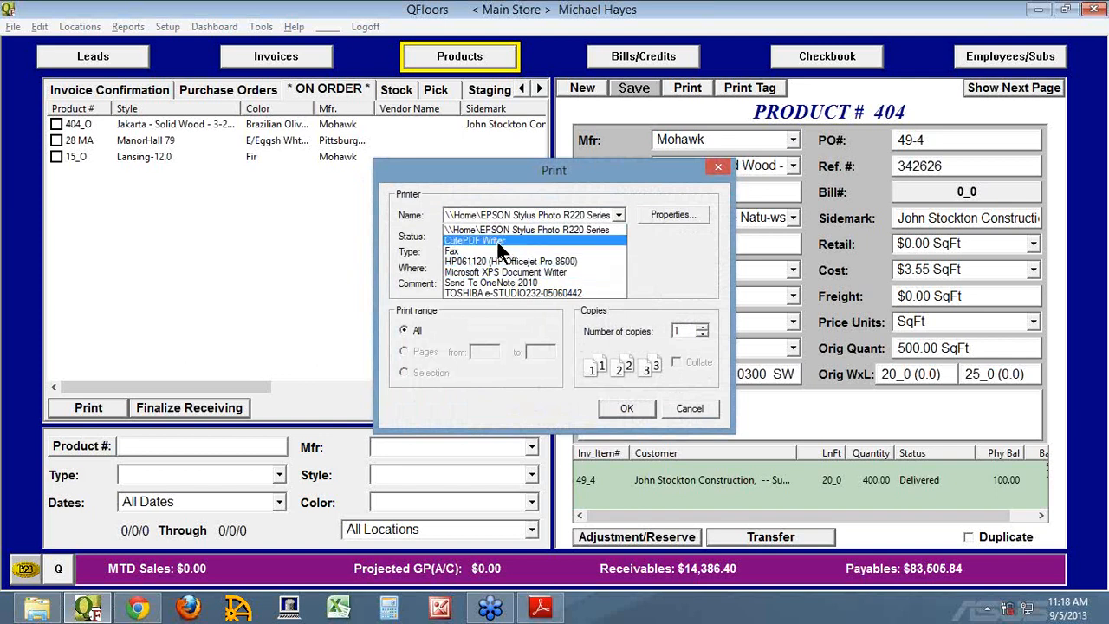
{"action": "left_click", "coordinate": [496, 240]}
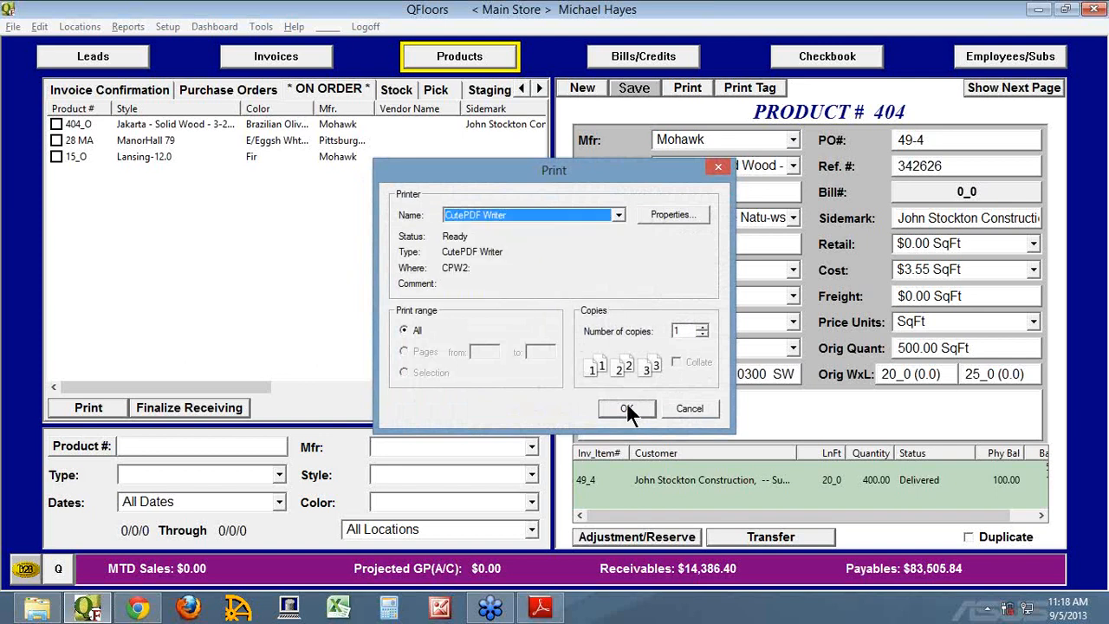
{"action": "left_click", "coordinate": [627, 405]}
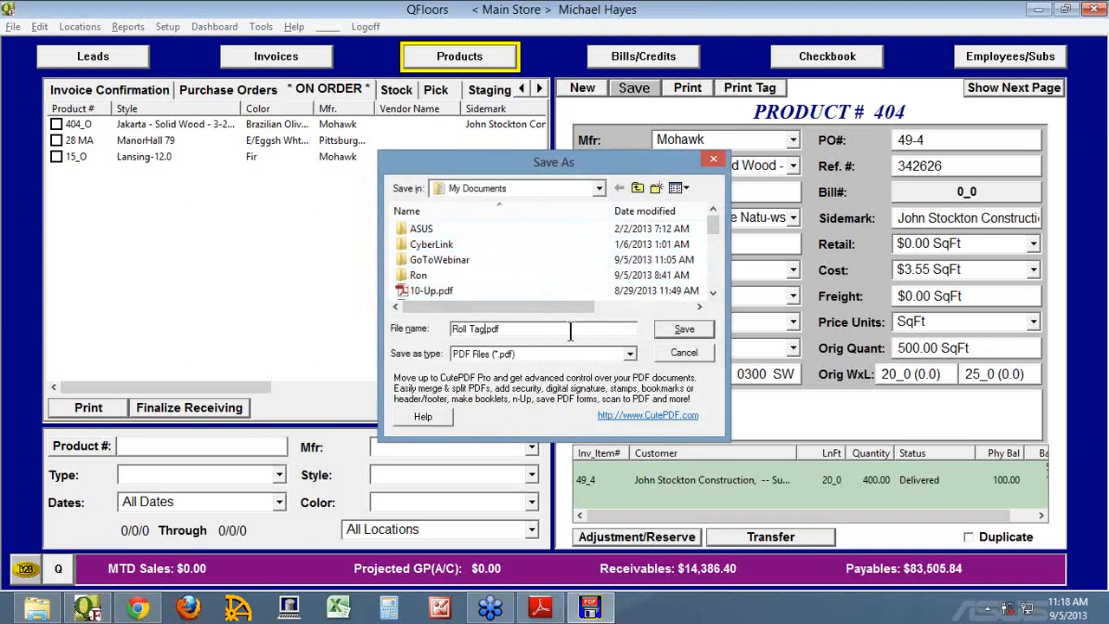
Save the tag PDF in My Documents as Roll Tag4x2.pdf.
{"action": "type", "text": "4"}
{"action": "type", "text": "x2"}
{"action": "left_click", "coordinate": [679, 327]}
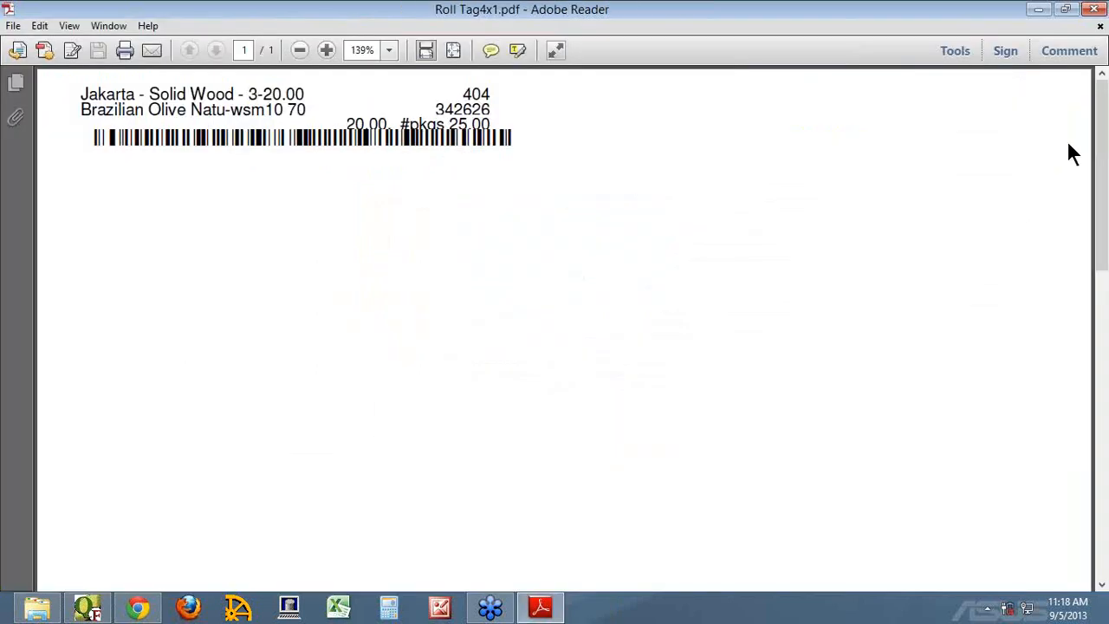
Close the 4x1 tag PDF, then view Roll Tag4x2.pdf from My Documents and close it.
{"action": "left_click", "coordinate": [1095, 15]}
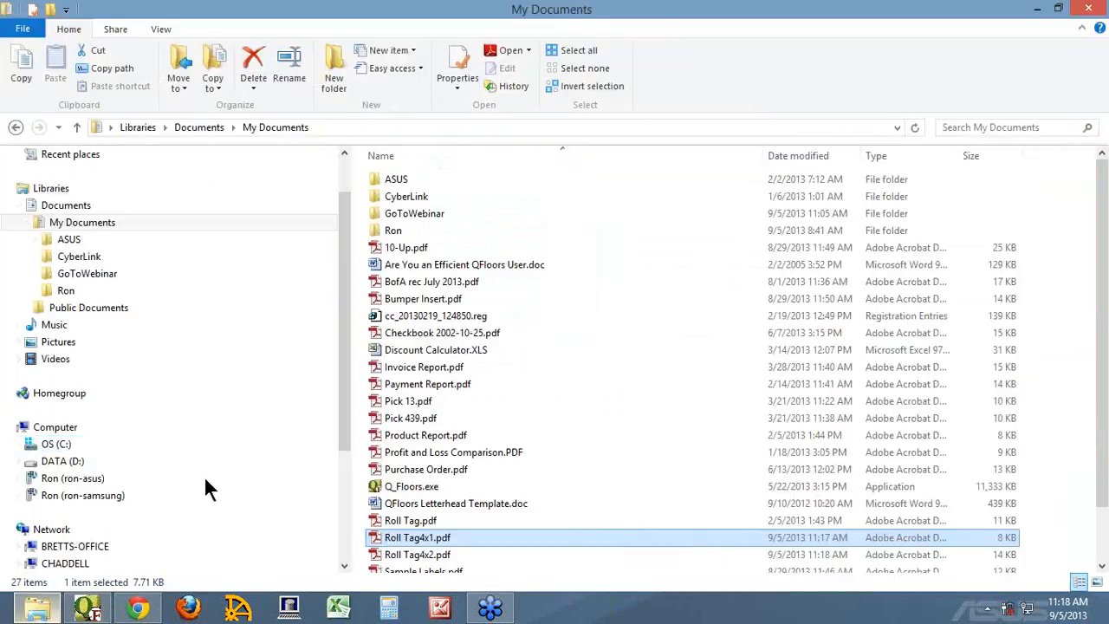
{"action": "left_click", "coordinate": [36, 609]}
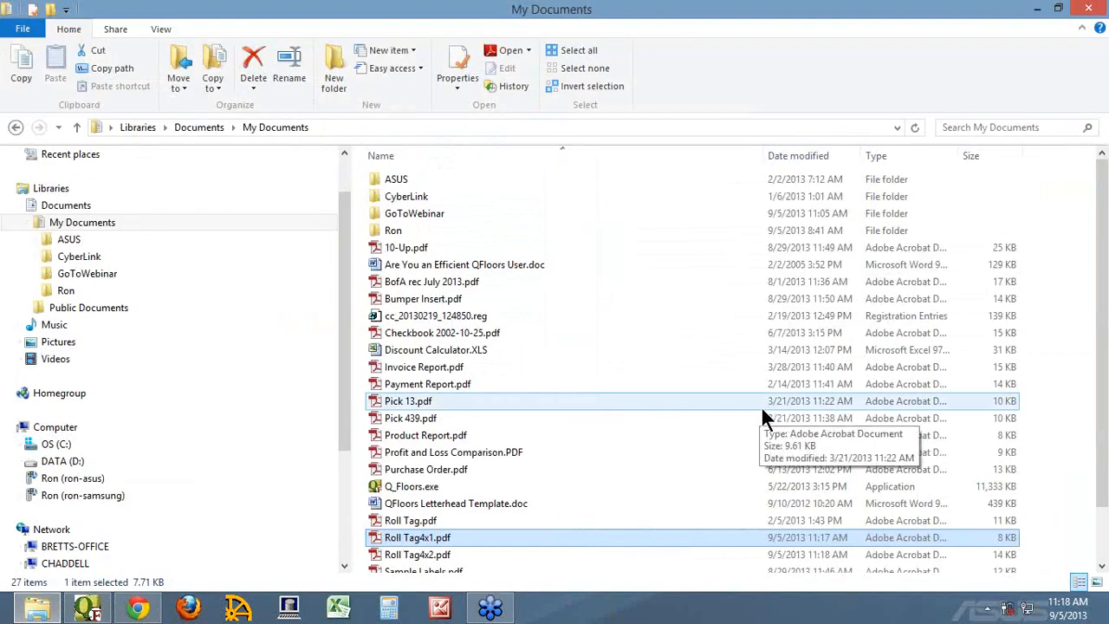
{"action": "left_click", "coordinate": [400, 555]}
{"action": "double_click", "coordinate": [401, 557]}
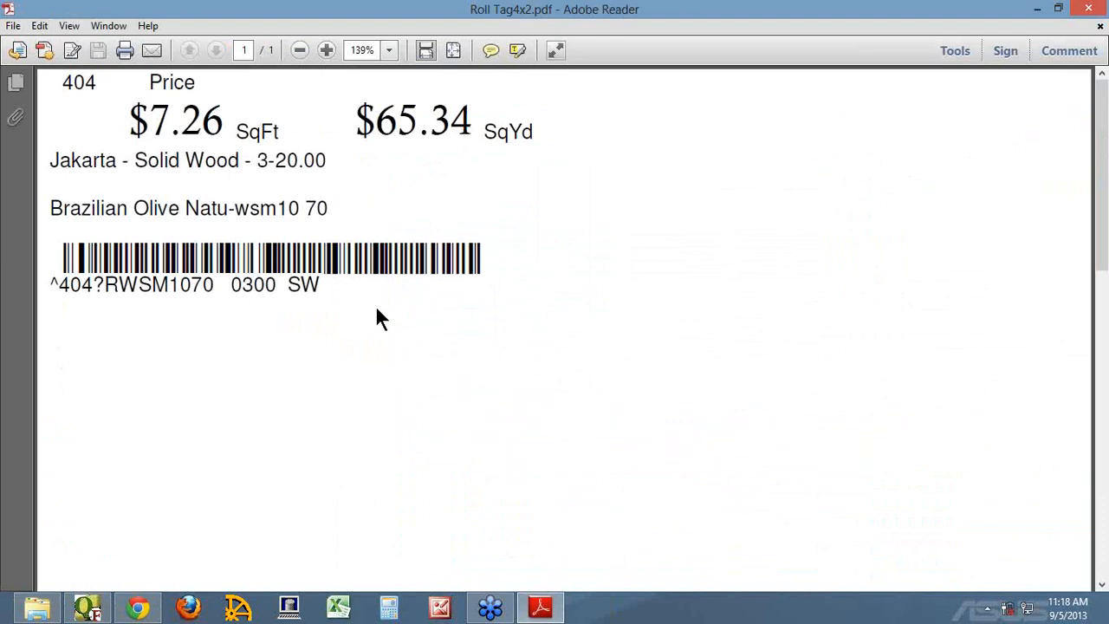
{"action": "mouse_move", "coordinate": [1094, 15]}
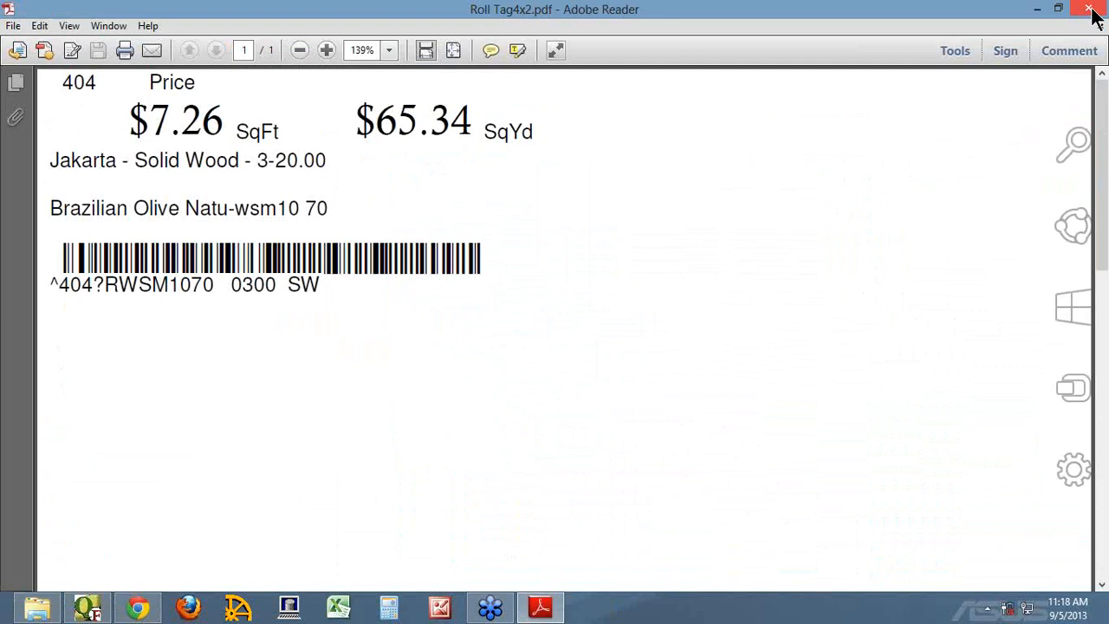
{"action": "left_click", "coordinate": [1094, 16]}
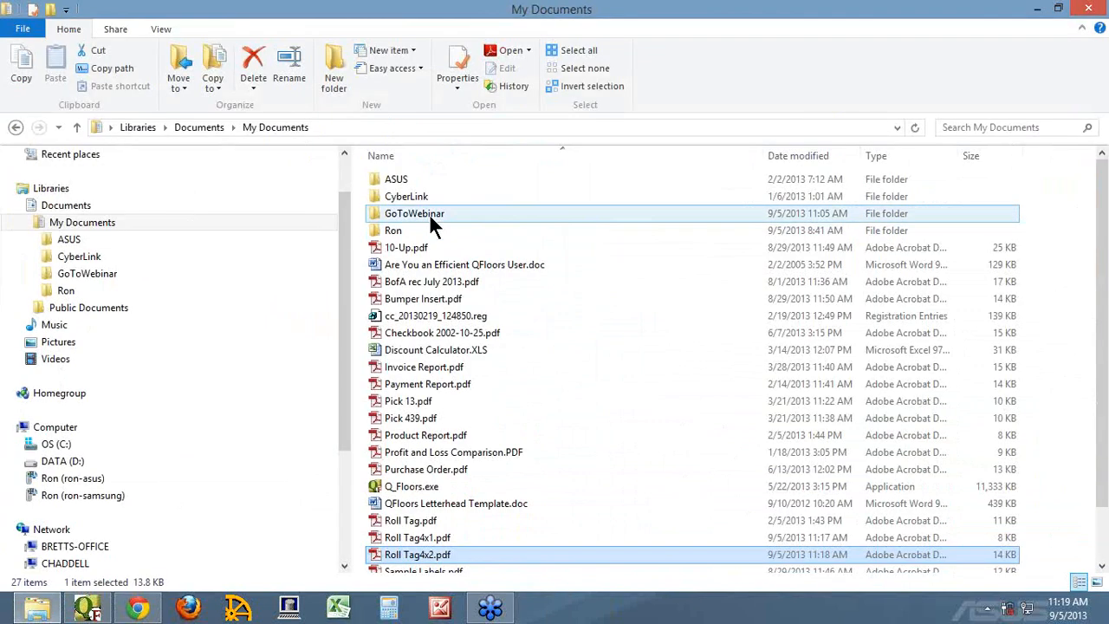
Switch to QFloors and show the list of stock products.
{"action": "left_click", "coordinate": [86, 609]}
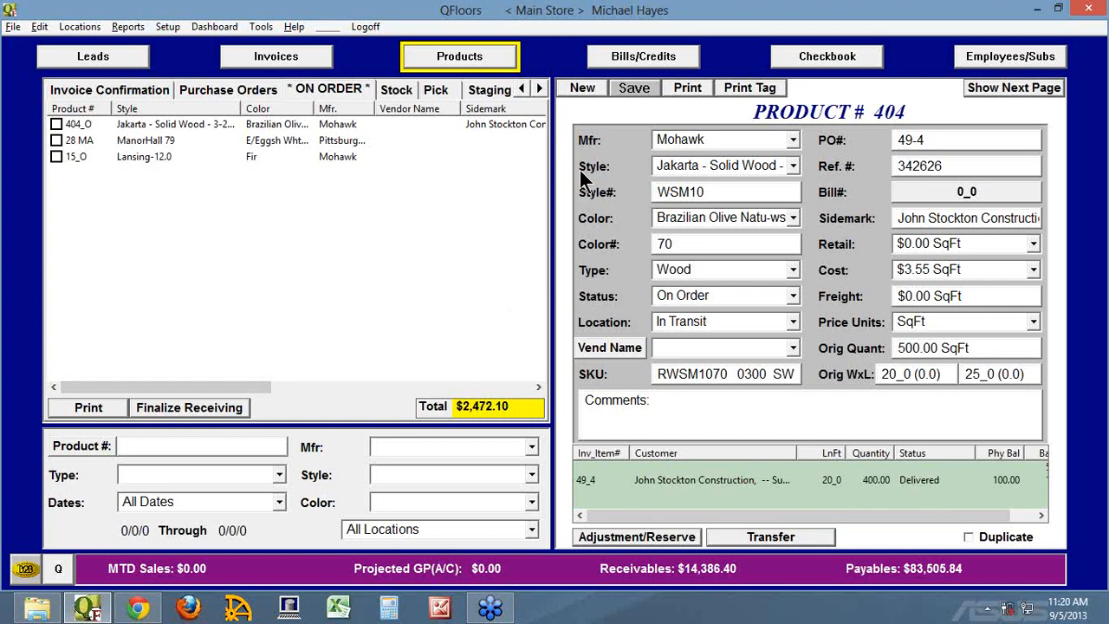
{"action": "left_click", "coordinate": [396, 89]}
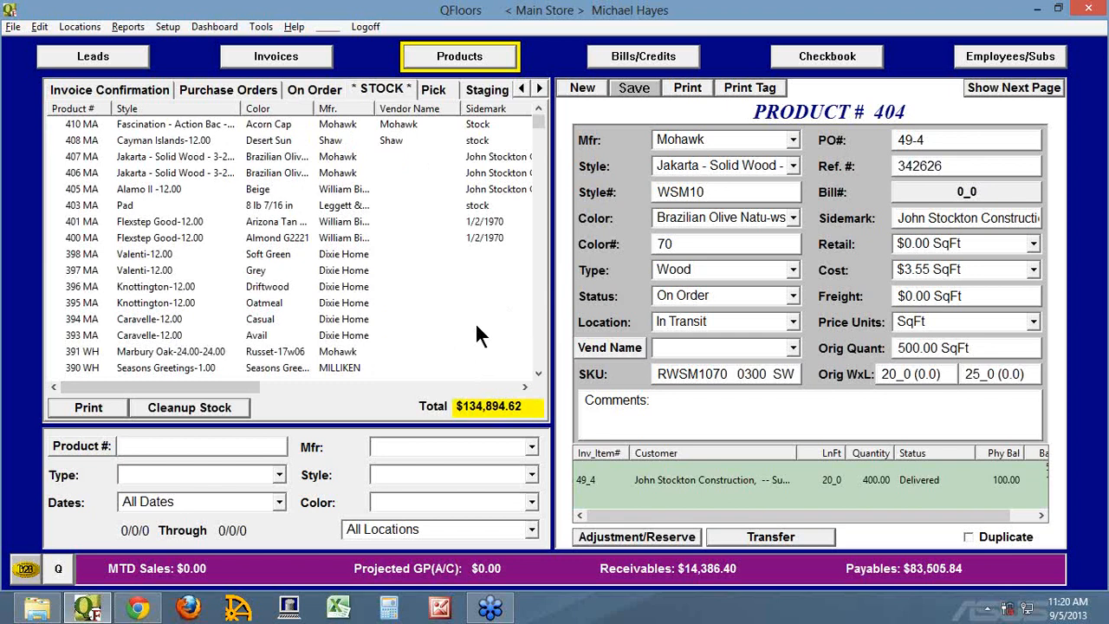
Switch to Chrome and view the Inventory Reconciliation with Barcoding document from the Products Screen documentation page.
{"action": "left_click", "coordinate": [137, 608]}
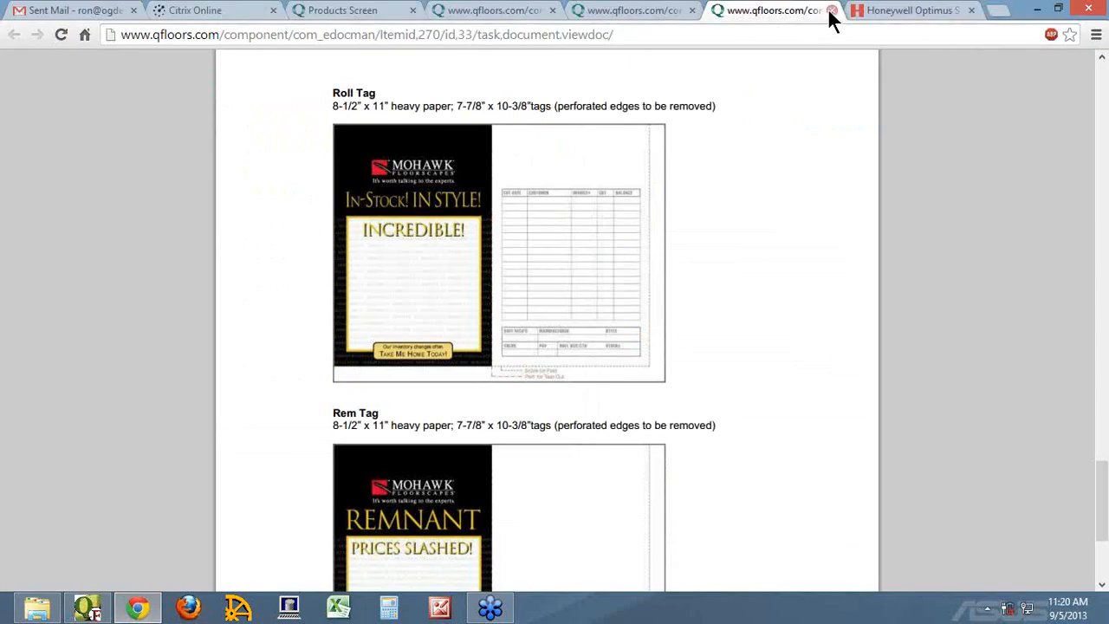
{"action": "left_click", "coordinate": [639, 14]}
{"action": "left_click", "coordinate": [524, 17]}
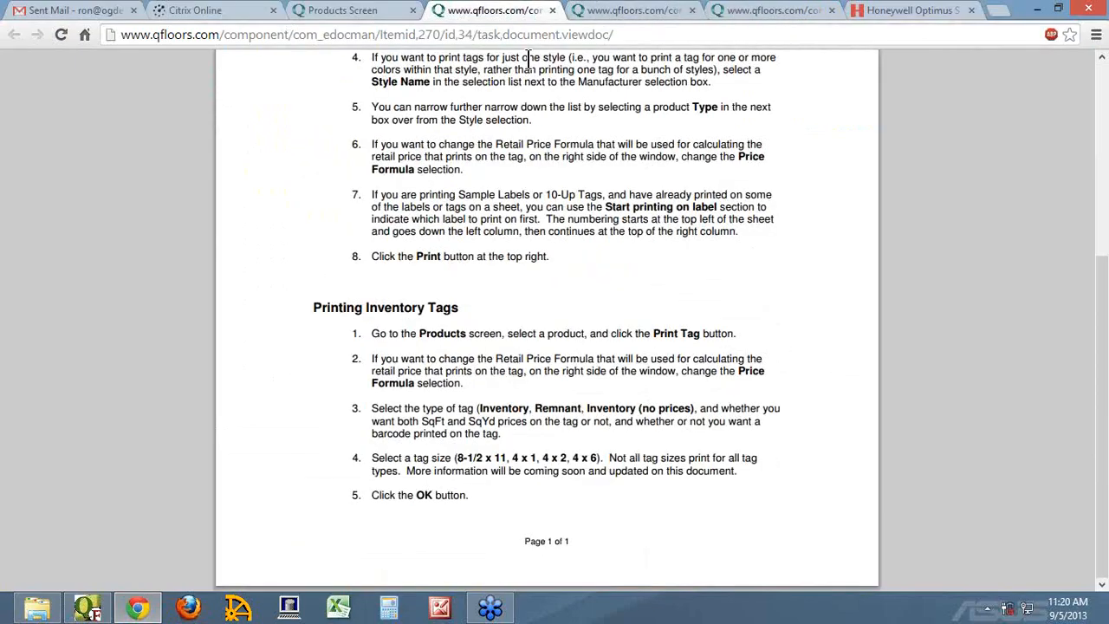
{"action": "left_click", "coordinate": [347, 11]}
{"action": "scroll", "coordinate": [642, 381], "scroll_direction": "down", "scroll_amount": 3}
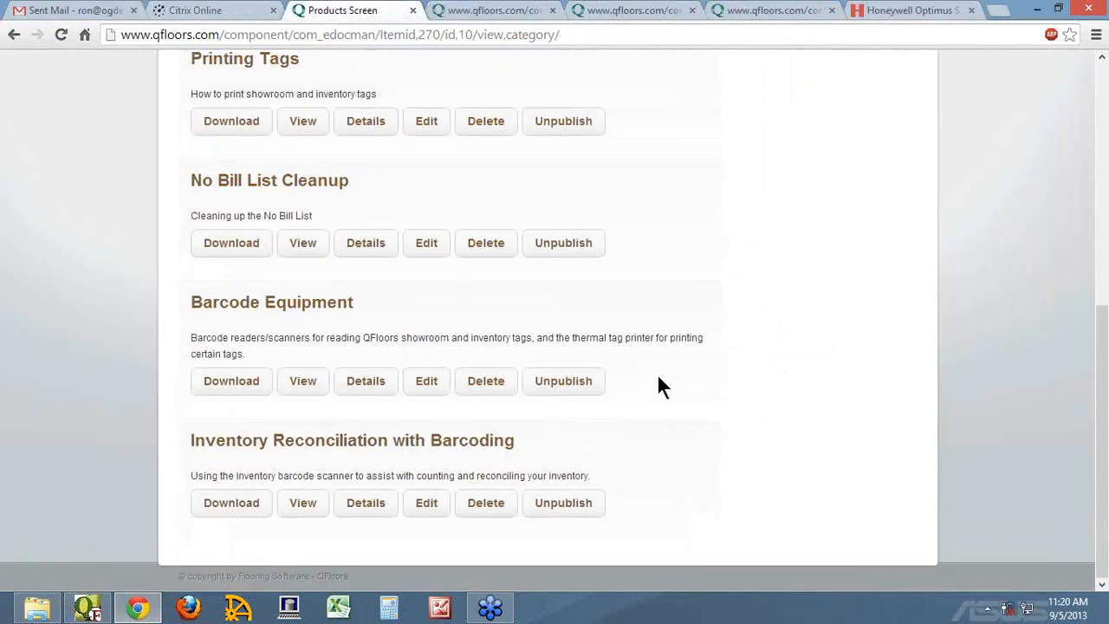
{"action": "left_click", "coordinate": [304, 505]}
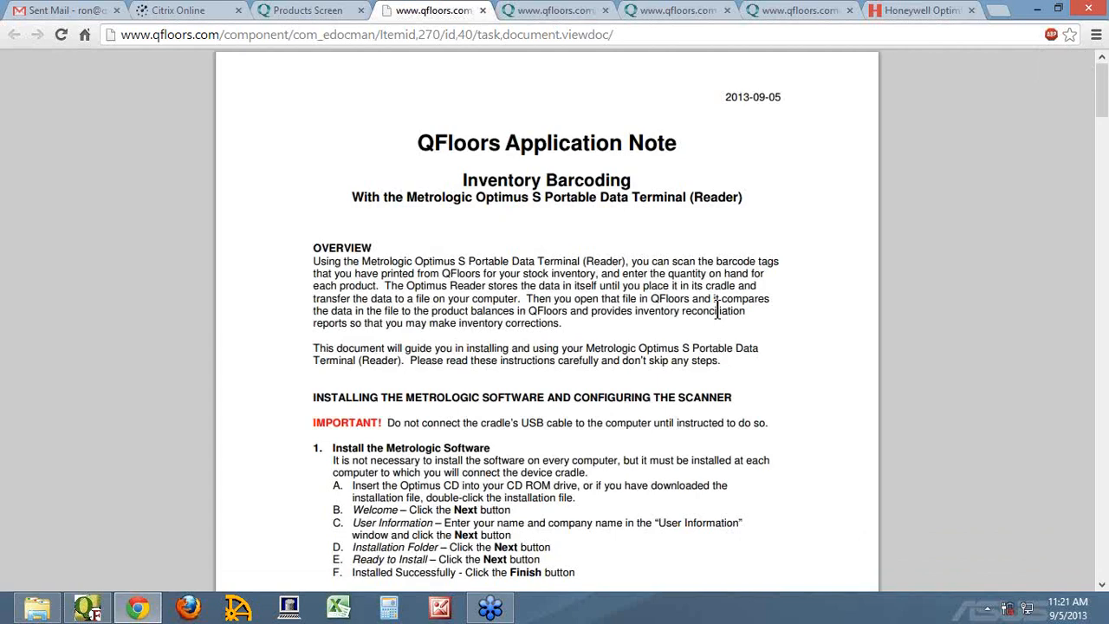
Review the Inventory Barcoding note's overview and its instructions for installing the Metrologic software and device driver.
{"action": "scroll", "coordinate": [623, 464], "scroll_direction": "down", "scroll_amount": 3}
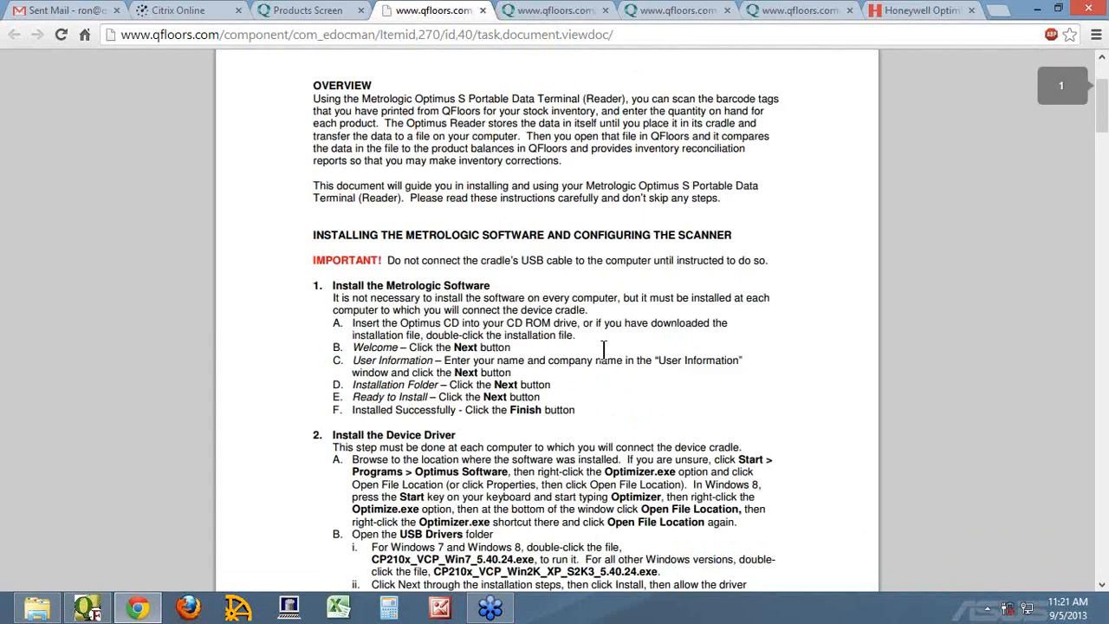
{"action": "scroll", "coordinate": [604, 348], "scroll_direction": "up", "scroll_amount": 3}
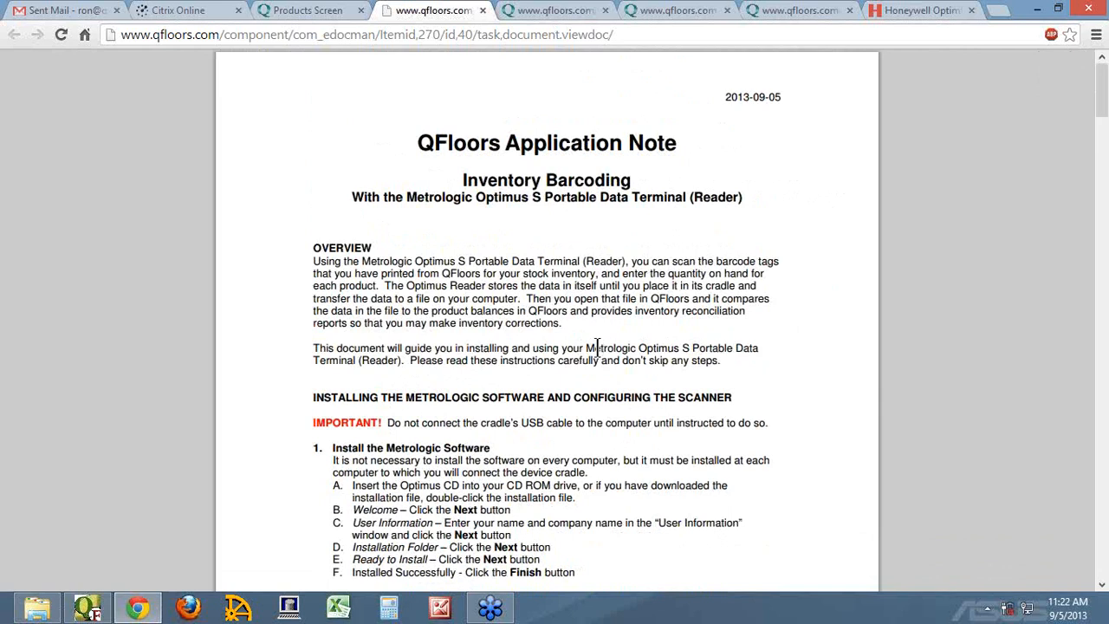
{"action": "scroll", "coordinate": [576, 360], "scroll_direction": "down", "scroll_amount": 1}
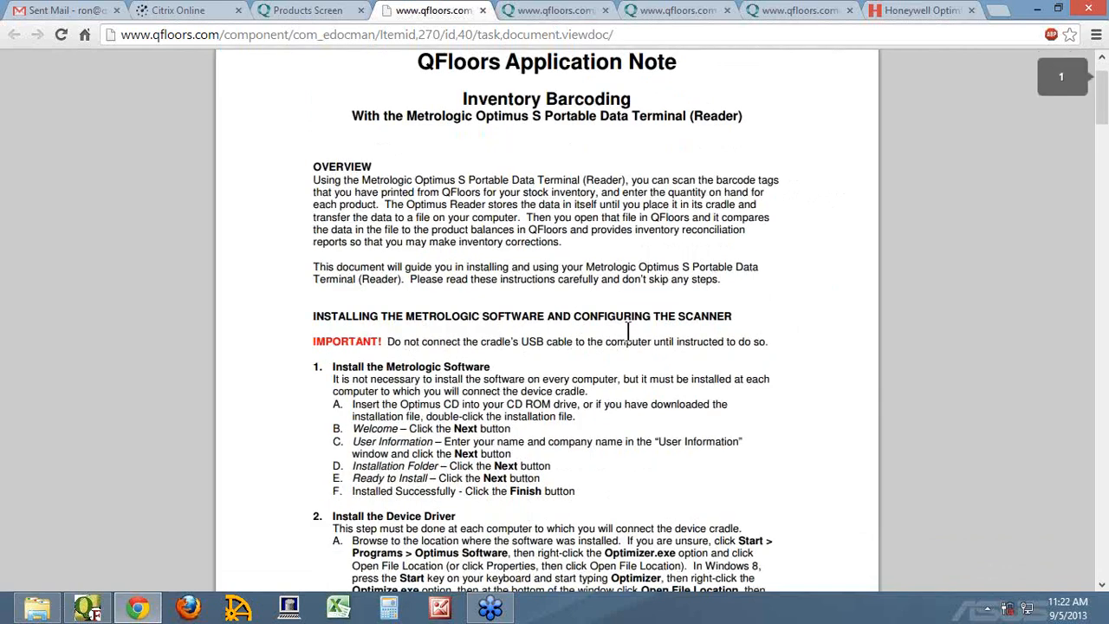
{"action": "scroll", "coordinate": [629, 332], "scroll_direction": "down", "scroll_amount": 1}
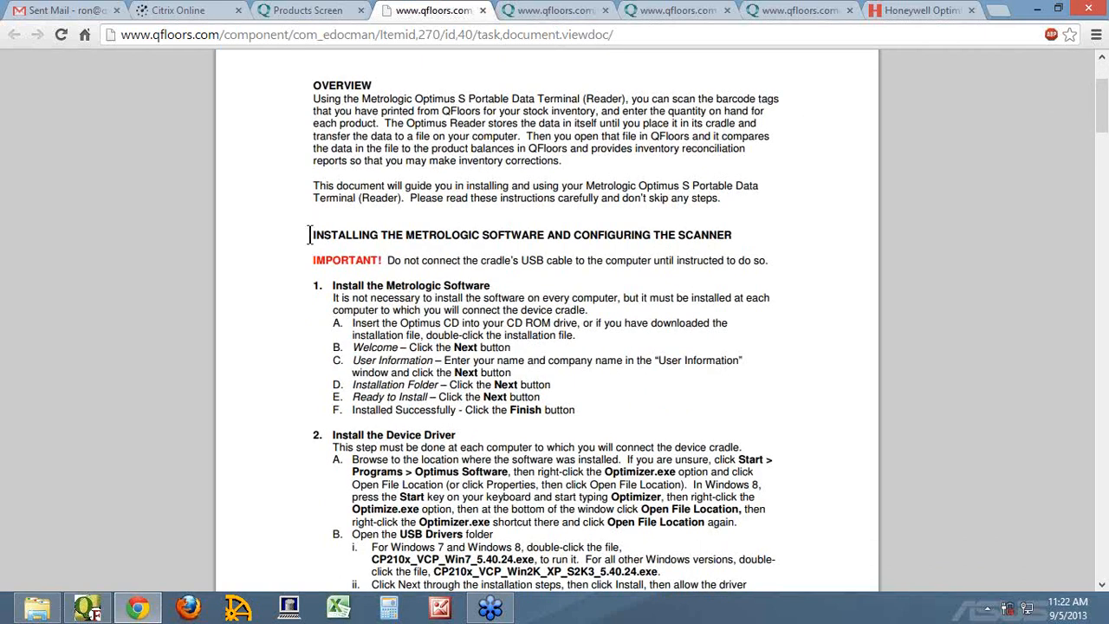
{"action": "scroll", "coordinate": [457, 303], "scroll_direction": "down", "scroll_amount": 1}
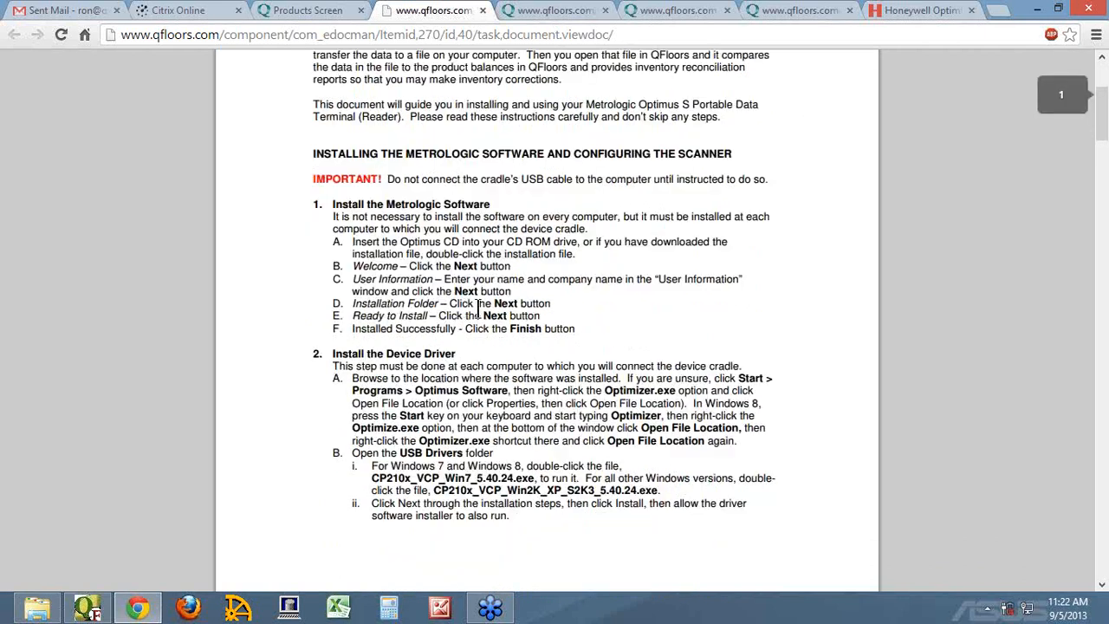
{"action": "scroll", "coordinate": [478, 309], "scroll_direction": "down", "scroll_amount": 1}
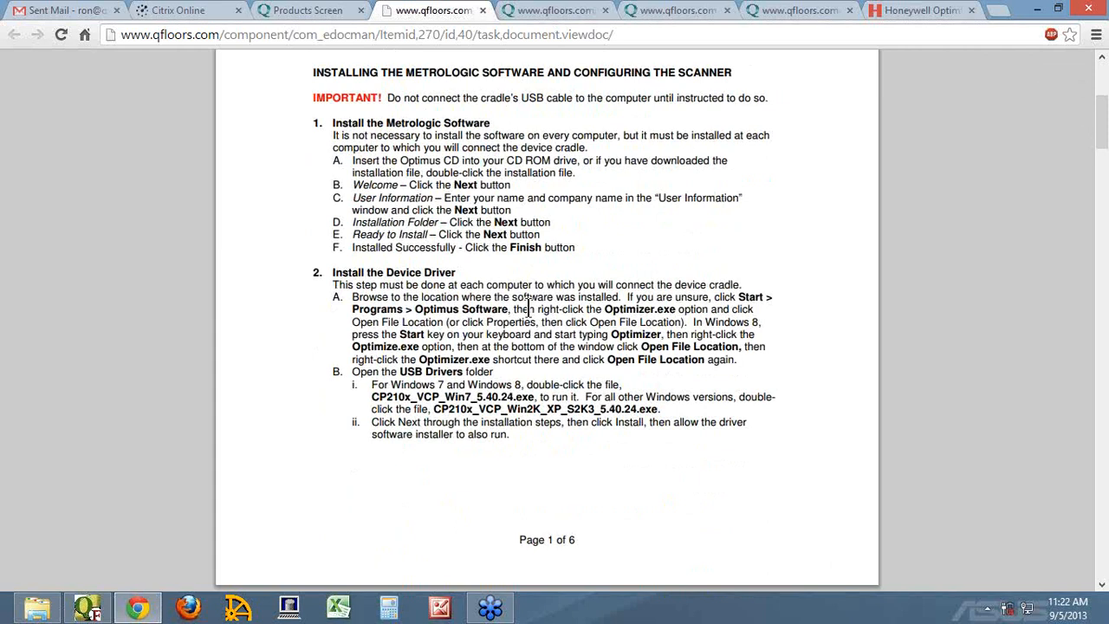
{"action": "scroll", "coordinate": [579, 313], "scroll_direction": "down", "scroll_amount": 1}
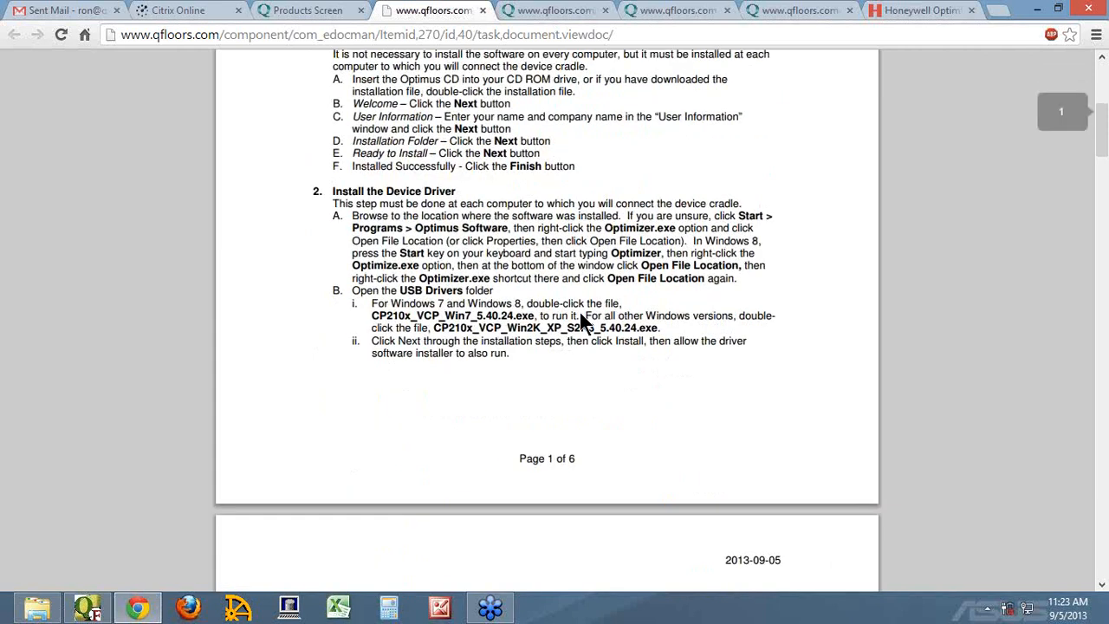
Review the note's sections on finding the COM port, getting the Optimus Reader ready and acquiring data, highlighting the Acquiring Data heading.
{"action": "scroll", "coordinate": [580, 316], "scroll_direction": "down", "scroll_amount": 2}
{"action": "scroll", "coordinate": [578, 316], "scroll_direction": "down", "scroll_amount": 3}
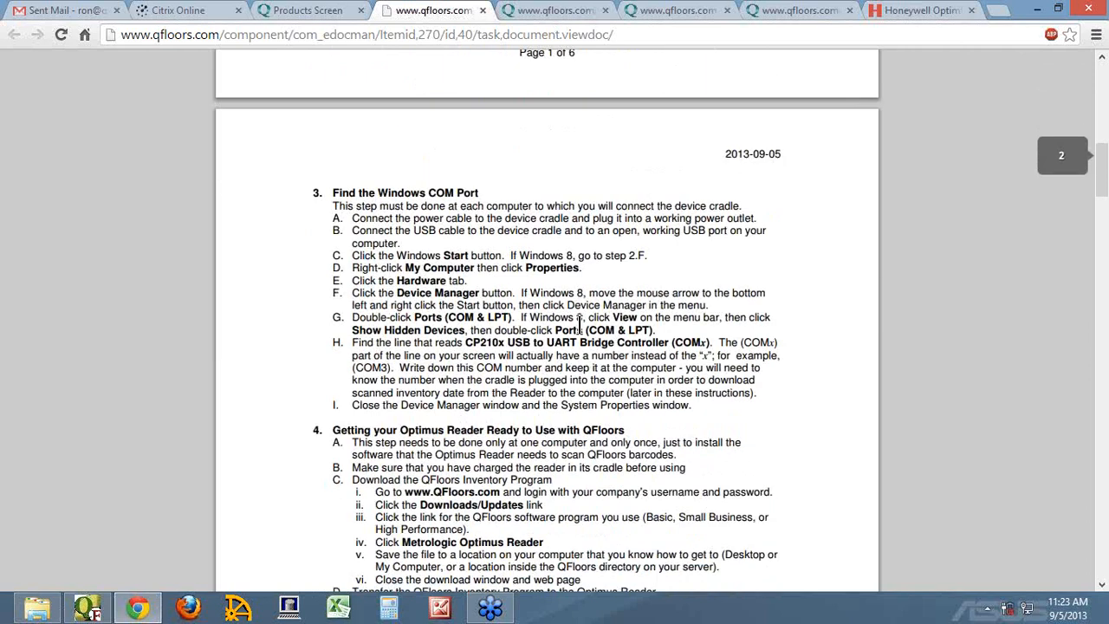
{"action": "scroll", "coordinate": [576, 324], "scroll_direction": "down", "scroll_amount": 2}
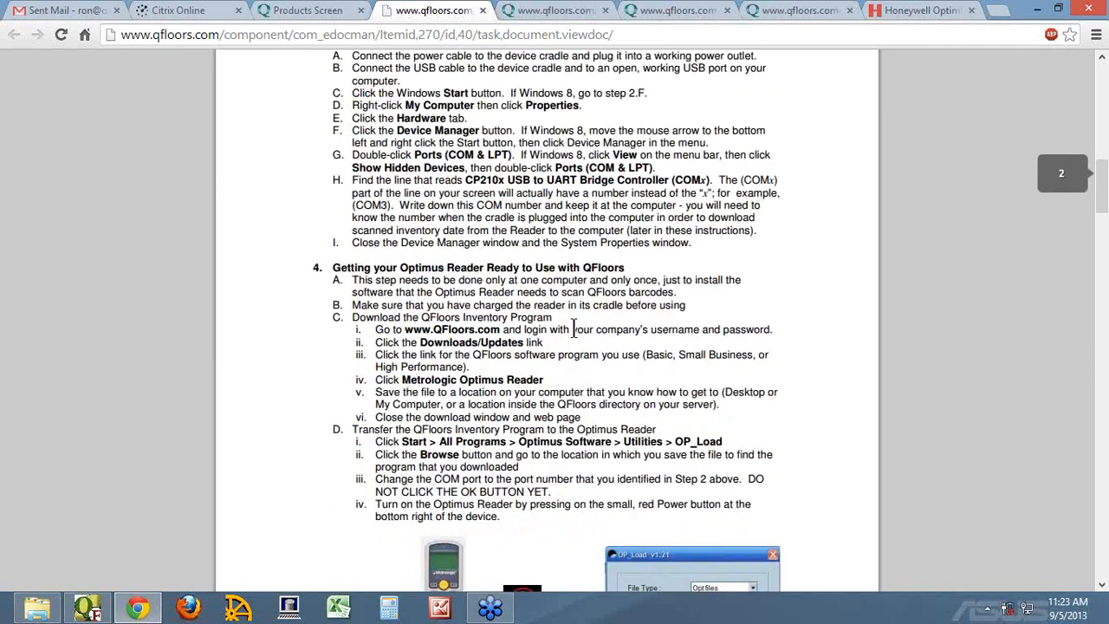
{"action": "scroll", "coordinate": [573, 330], "scroll_direction": "down", "scroll_amount": 2}
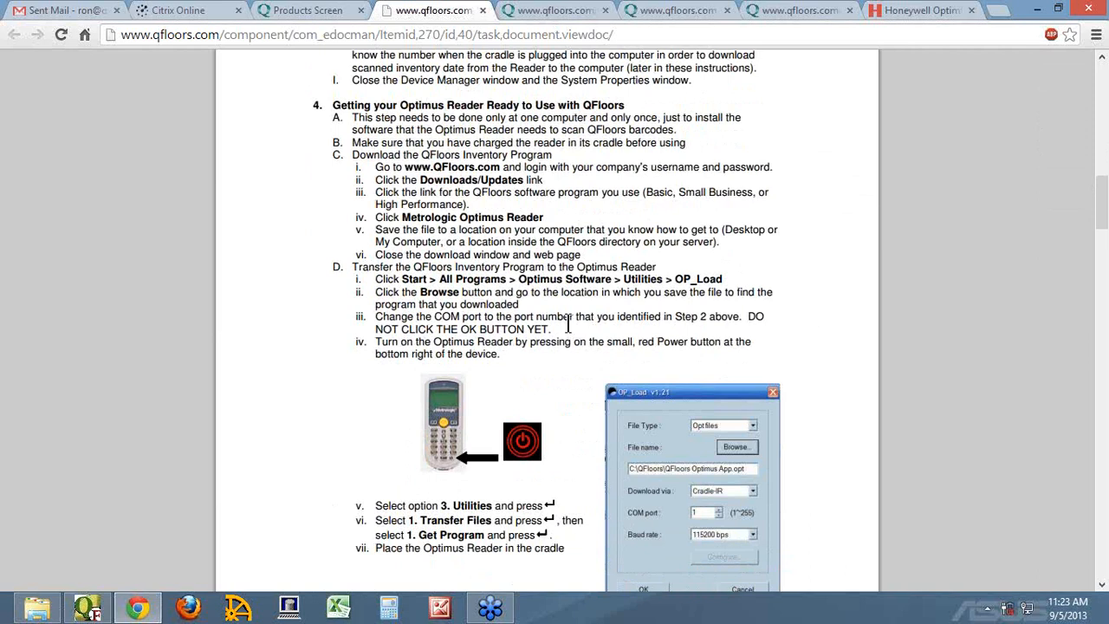
{"action": "scroll", "coordinate": [569, 323], "scroll_direction": "down", "scroll_amount": 3}
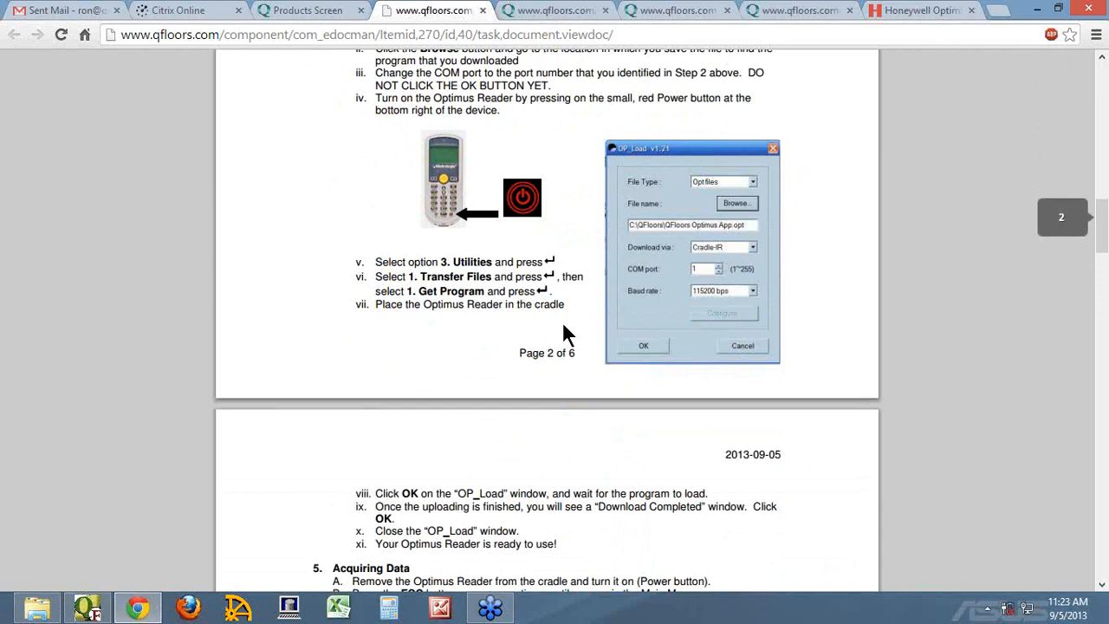
{"action": "scroll", "coordinate": [564, 326], "scroll_direction": "down", "scroll_amount": 3}
{"action": "scroll", "coordinate": [564, 326], "scroll_direction": "down", "scroll_amount": 1}
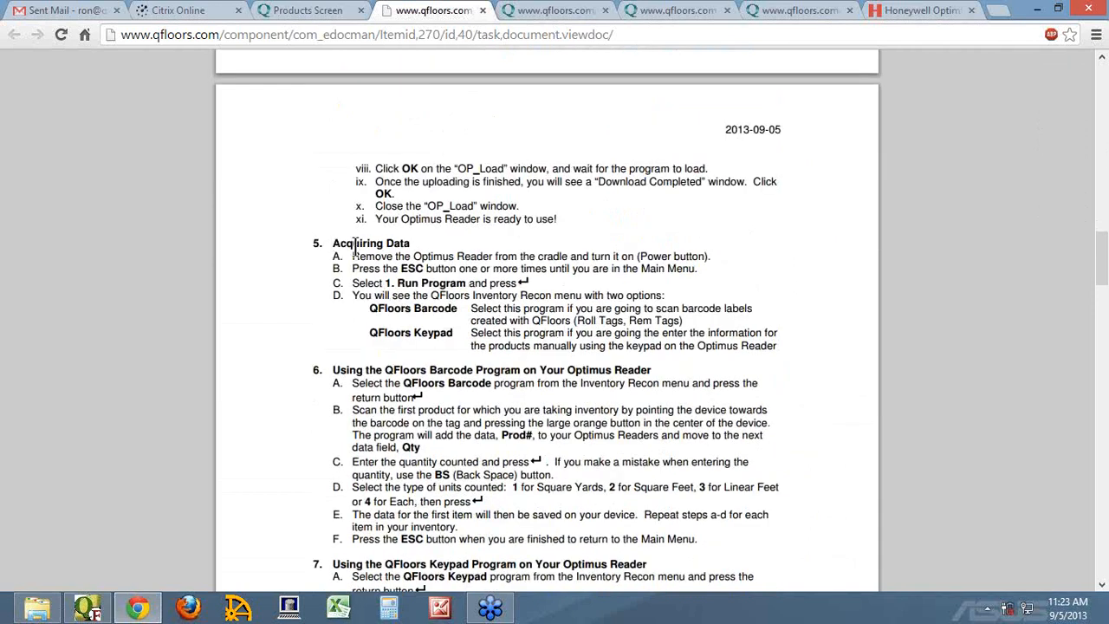
{"action": "scroll", "coordinate": [354, 247], "scroll_direction": "down", "scroll_amount": 5}
{"action": "scroll", "coordinate": [380, 265], "scroll_direction": "up", "scroll_amount": 4}
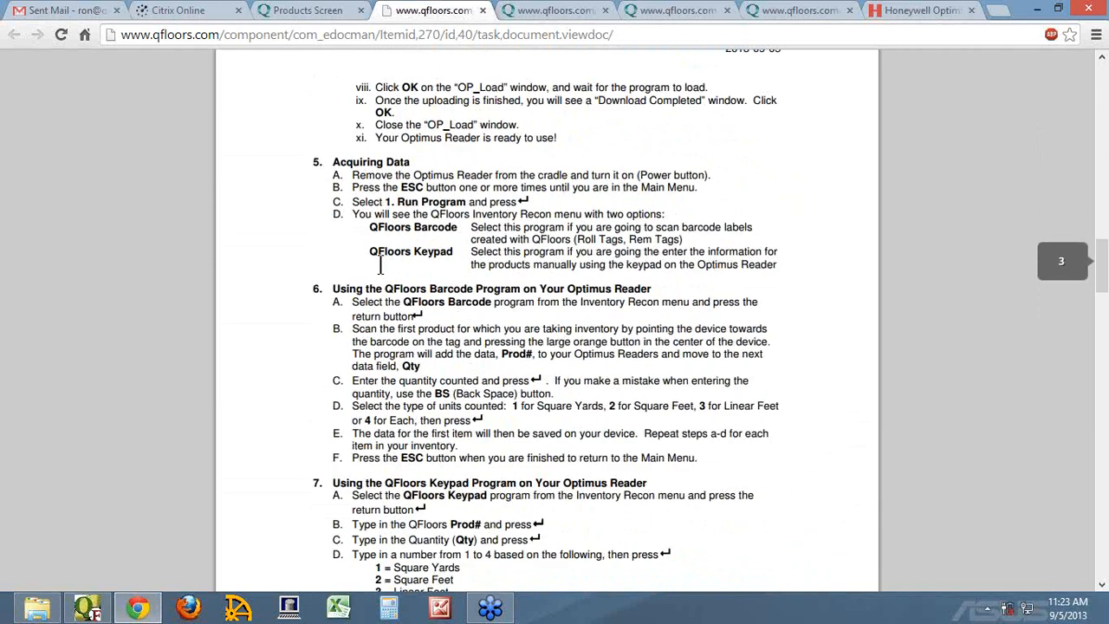
{"action": "scroll", "coordinate": [380, 267], "scroll_direction": "up", "scroll_amount": 2}
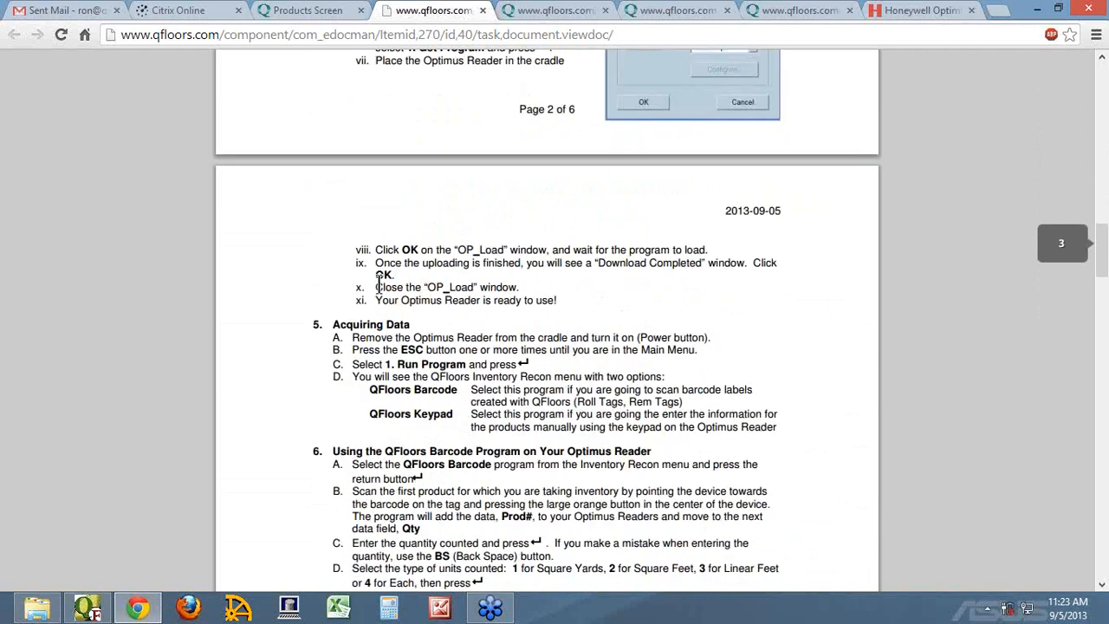
{"action": "left_click_drag", "start_coordinate": [334, 325], "coordinate": [411, 323]}
{"action": "left_click", "coordinate": [411, 322]}
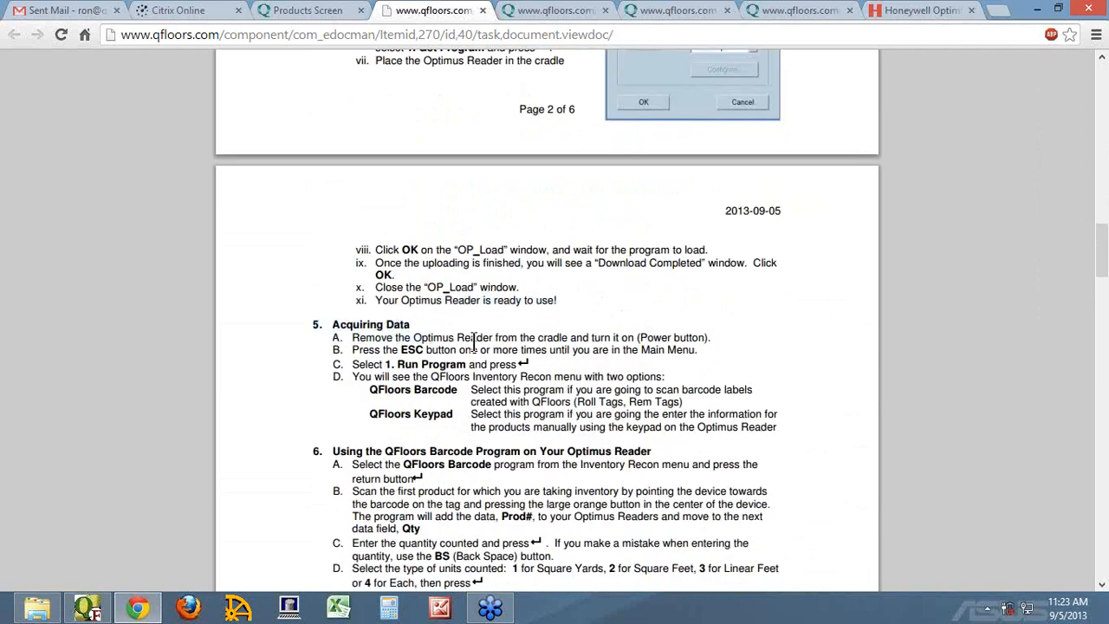
Switch to QFloors and view the first stock product and the first product on order.
{"action": "left_click", "coordinate": [87, 611]}
{"action": "left_click", "coordinate": [67, 124]}
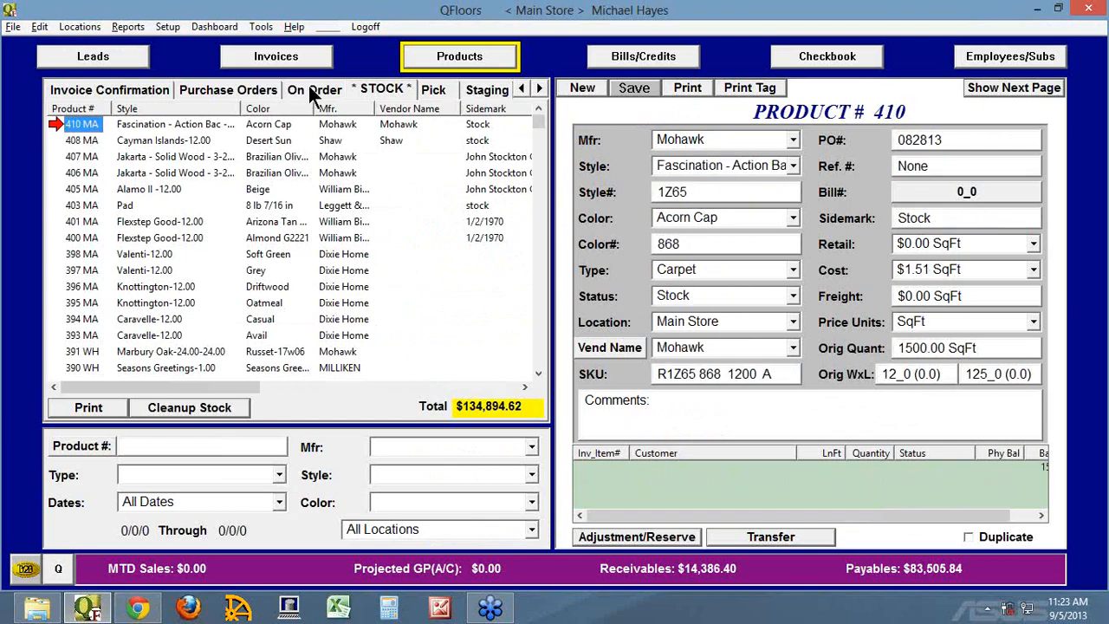
{"action": "left_click", "coordinate": [301, 88]}
{"action": "left_click", "coordinate": [78, 125]}
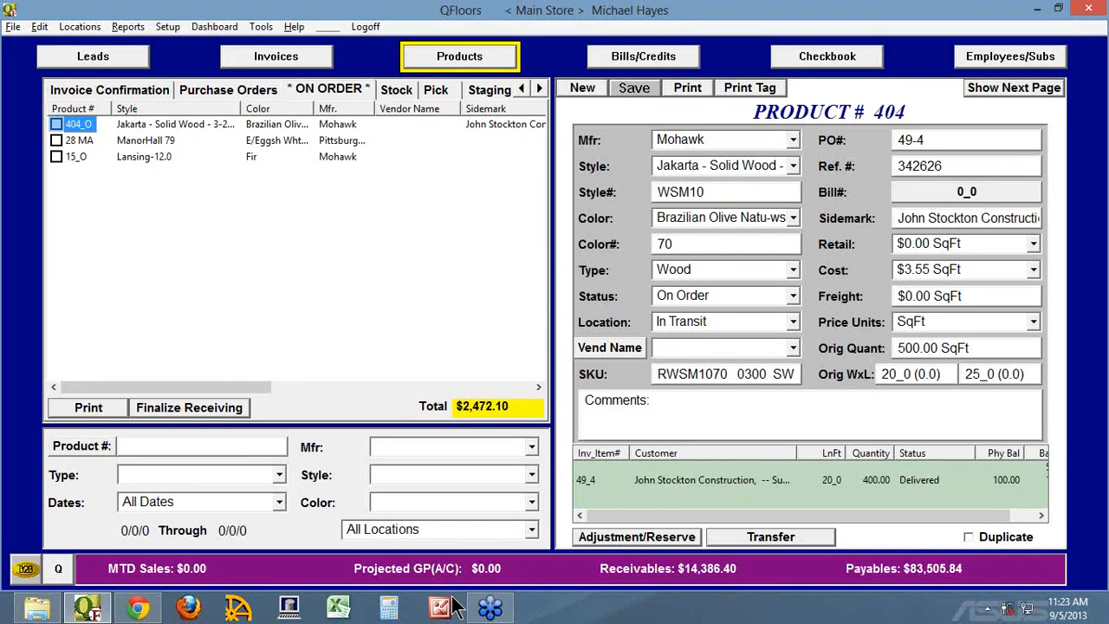
Switch back to Chrome and revisit the Inventory Barcoding note from its overview down to transferring the inventory program to the reader.
{"action": "left_click", "coordinate": [139, 612]}
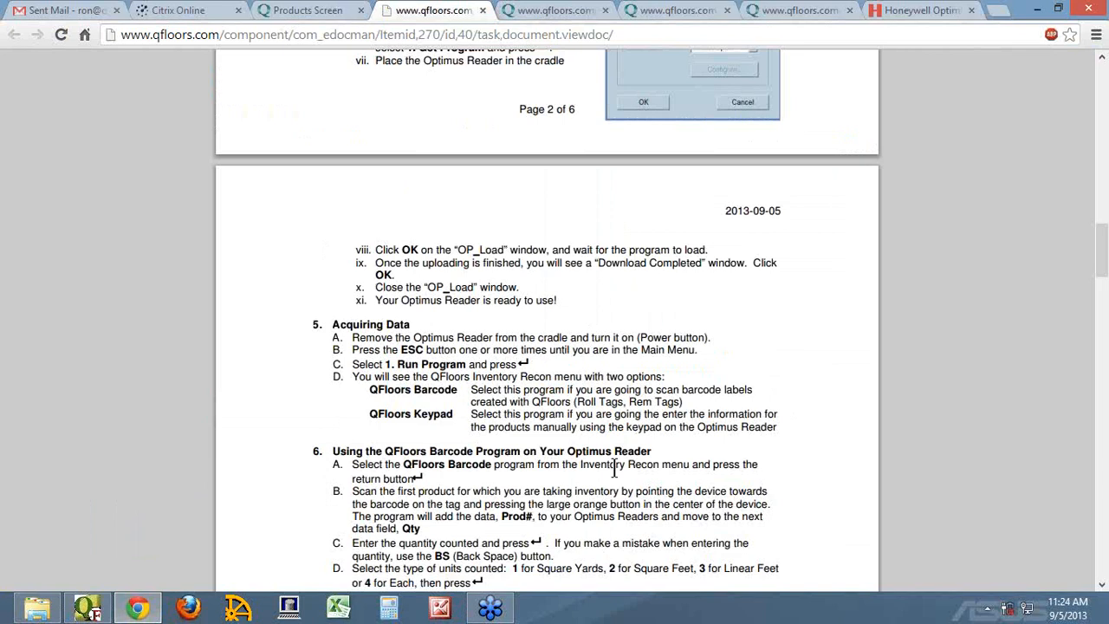
{"action": "scroll", "coordinate": [614, 465], "scroll_direction": "up", "scroll_amount": 10}
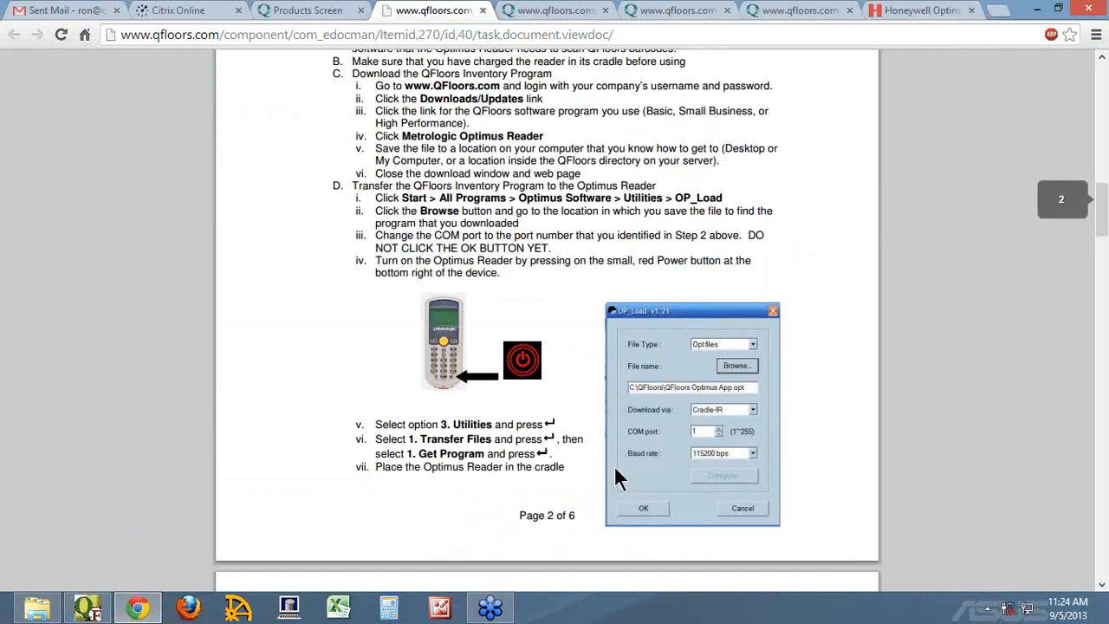
{"action": "scroll", "coordinate": [614, 459], "scroll_direction": "up", "scroll_amount": 8}
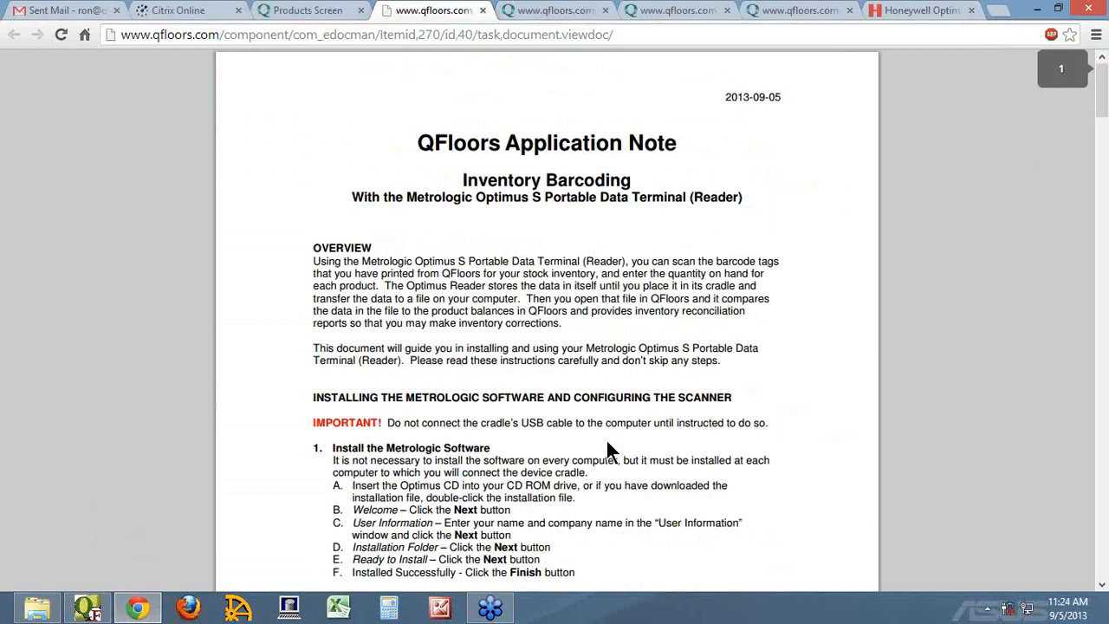
{"action": "scroll", "coordinate": [607, 442], "scroll_direction": "down", "scroll_amount": 10}
{"action": "scroll", "coordinate": [589, 447], "scroll_direction": "down", "scroll_amount": 3}
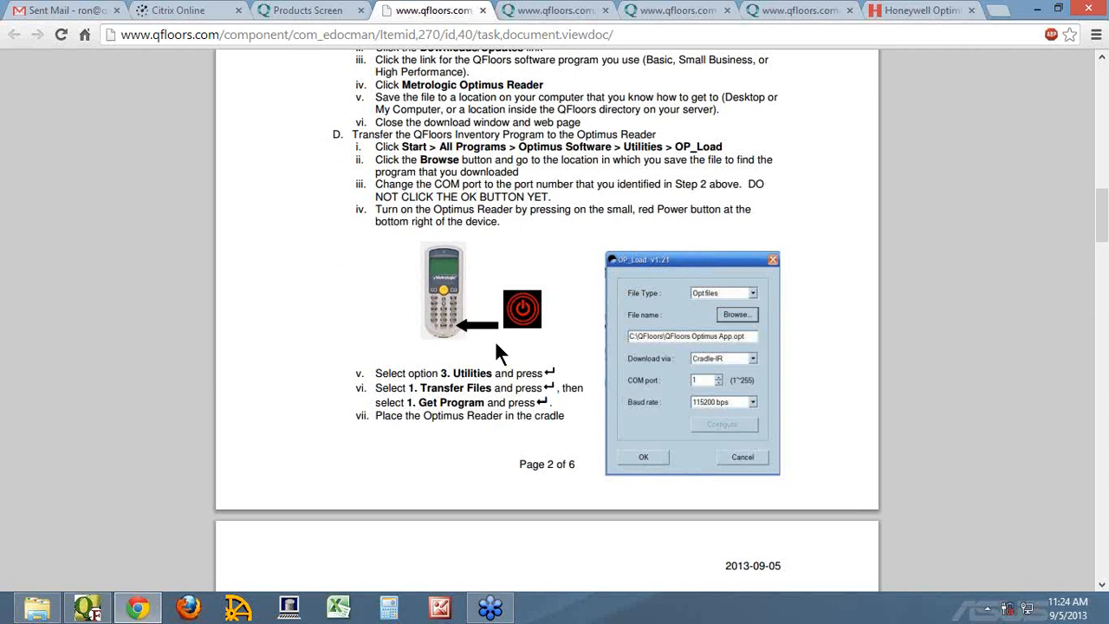
Examine the QFloors Barcode and Keypad program sections, highlighting the unit-type entry and the instruction for finishing data entry.
{"action": "scroll", "coordinate": [507, 355], "scroll_direction": "down", "scroll_amount": 5}
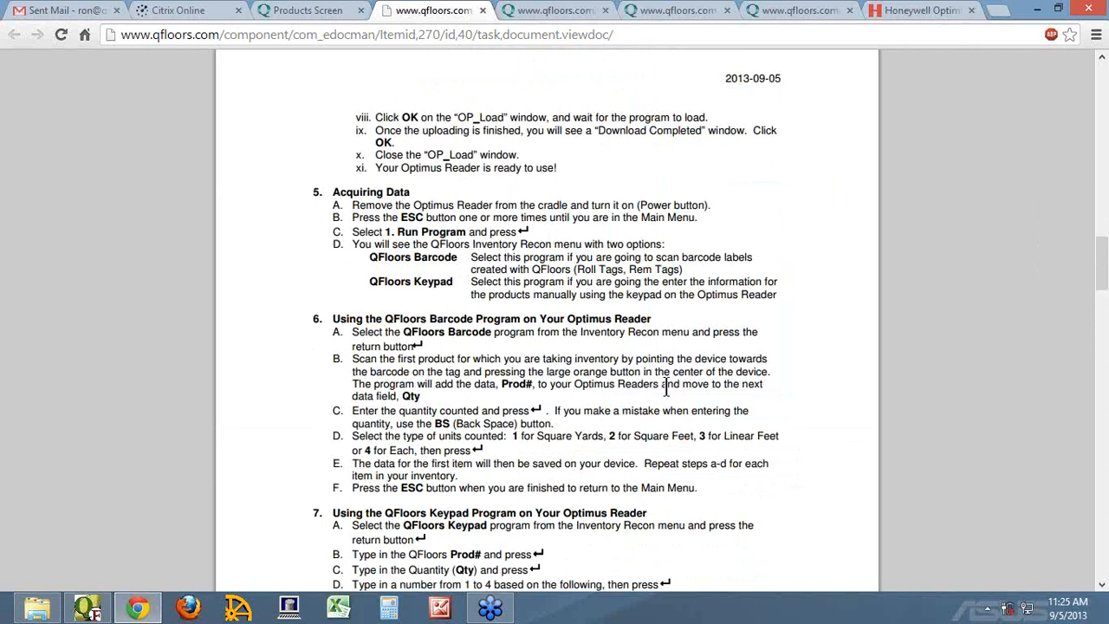
{"action": "scroll", "coordinate": [673, 381], "scroll_direction": "down", "scroll_amount": 2}
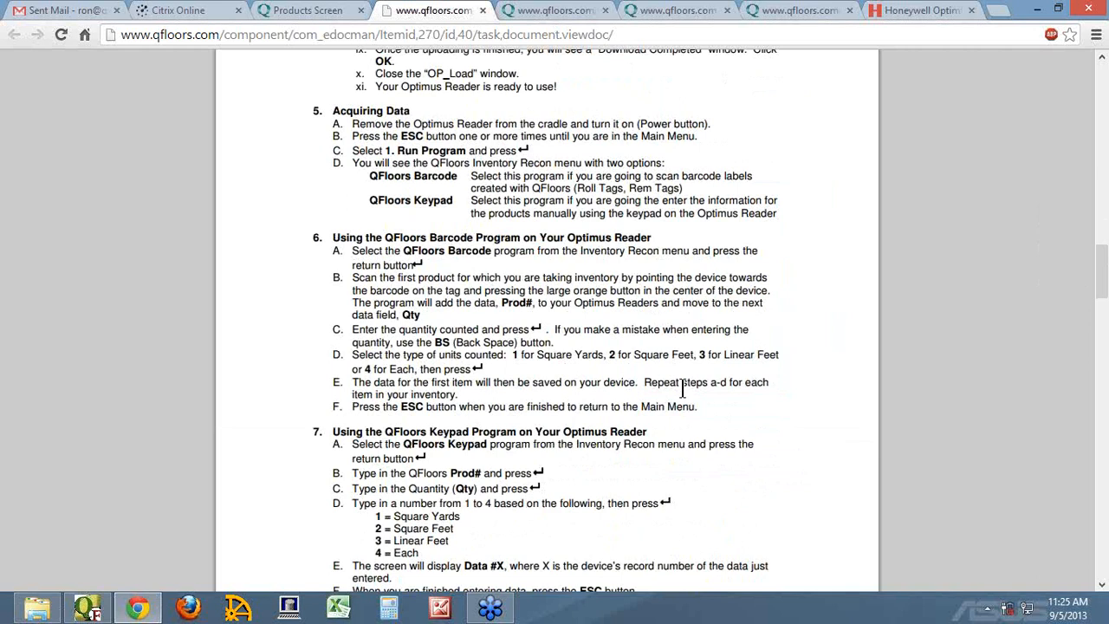
{"action": "scroll", "coordinate": [673, 442], "scroll_direction": "down", "scroll_amount": 3}
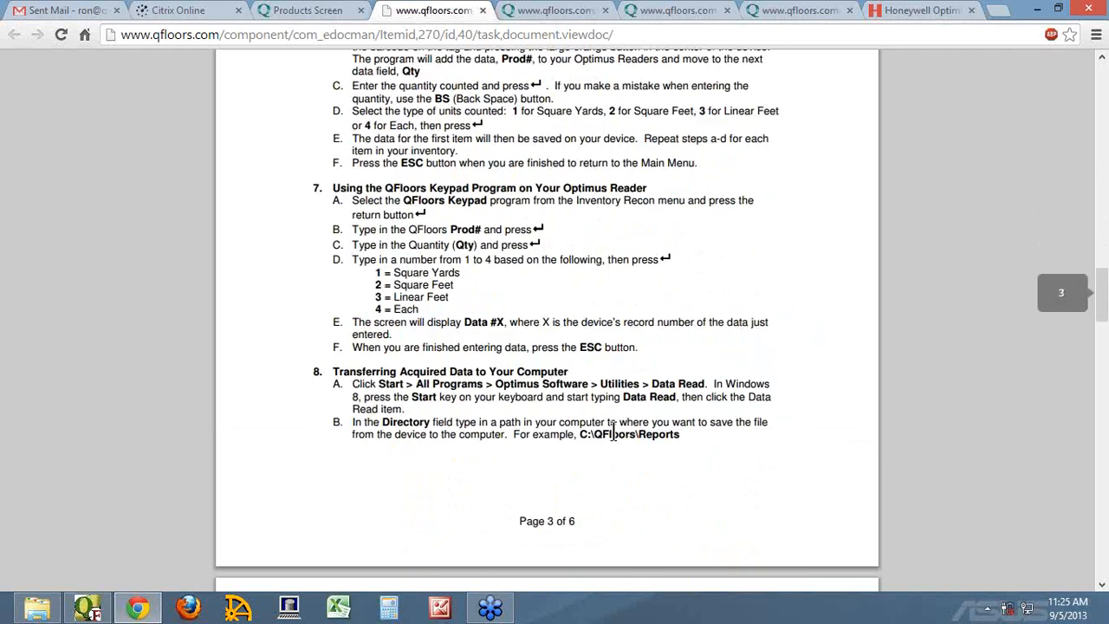
{"action": "left_click_drag", "start_coordinate": [346, 262], "coordinate": [505, 262]}
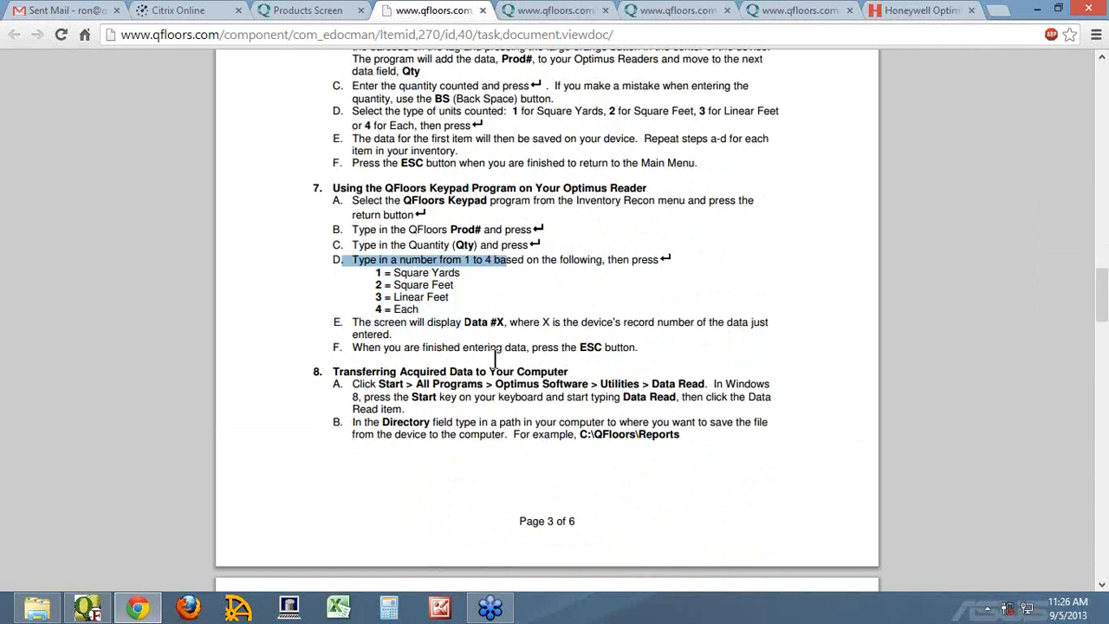
{"action": "left_click_drag", "start_coordinate": [404, 347], "coordinate": [636, 347]}
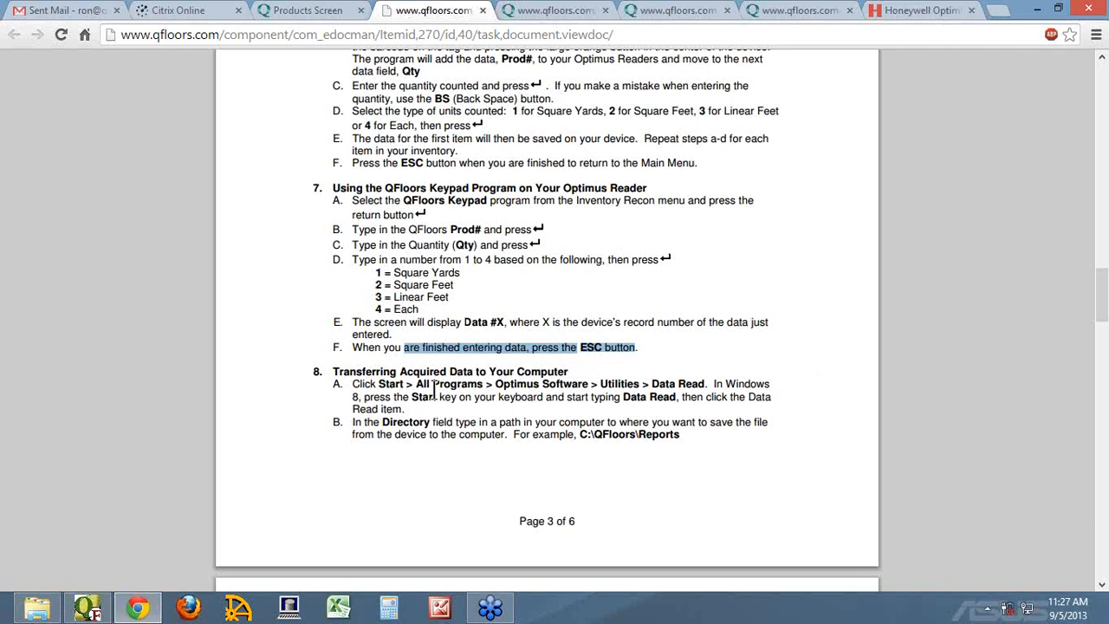
Search Windows for "data", launch Data_Read and place its window beside the section on transferring acquired data.
{"action": "scroll", "coordinate": [377, 381], "scroll_direction": "down", "scroll_amount": 2}
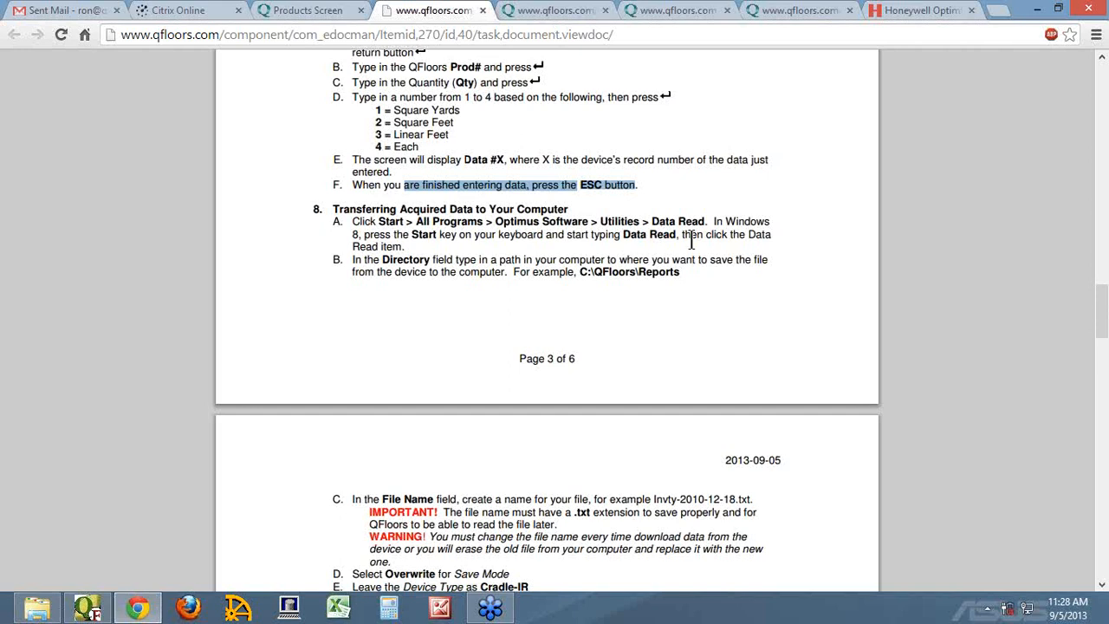
{"action": "key", "text": "super"}
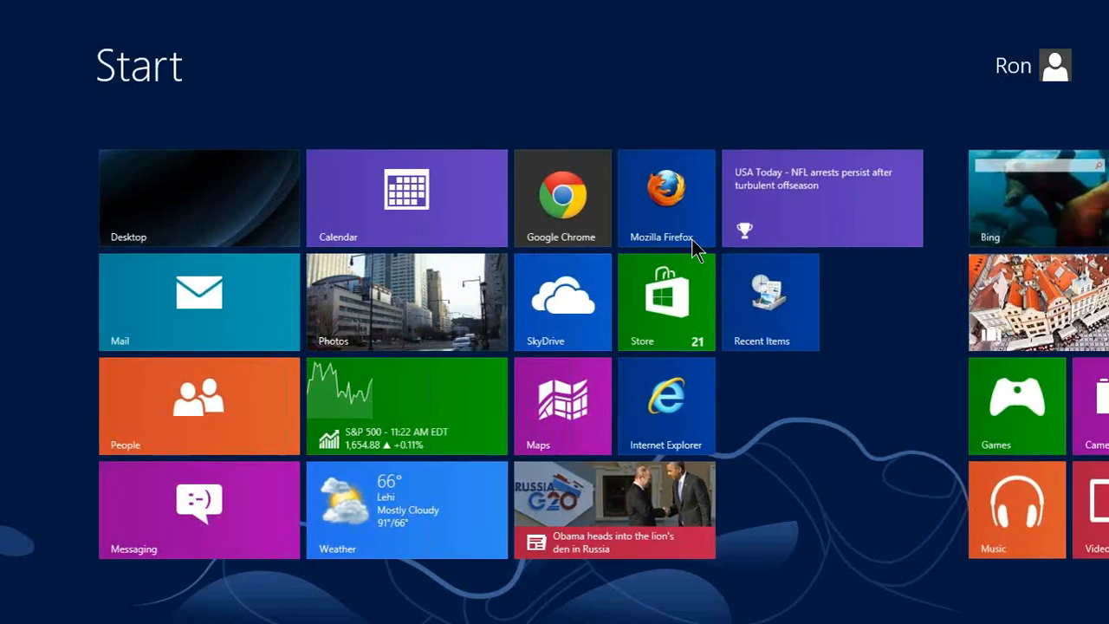
{"action": "type", "text": "data"}
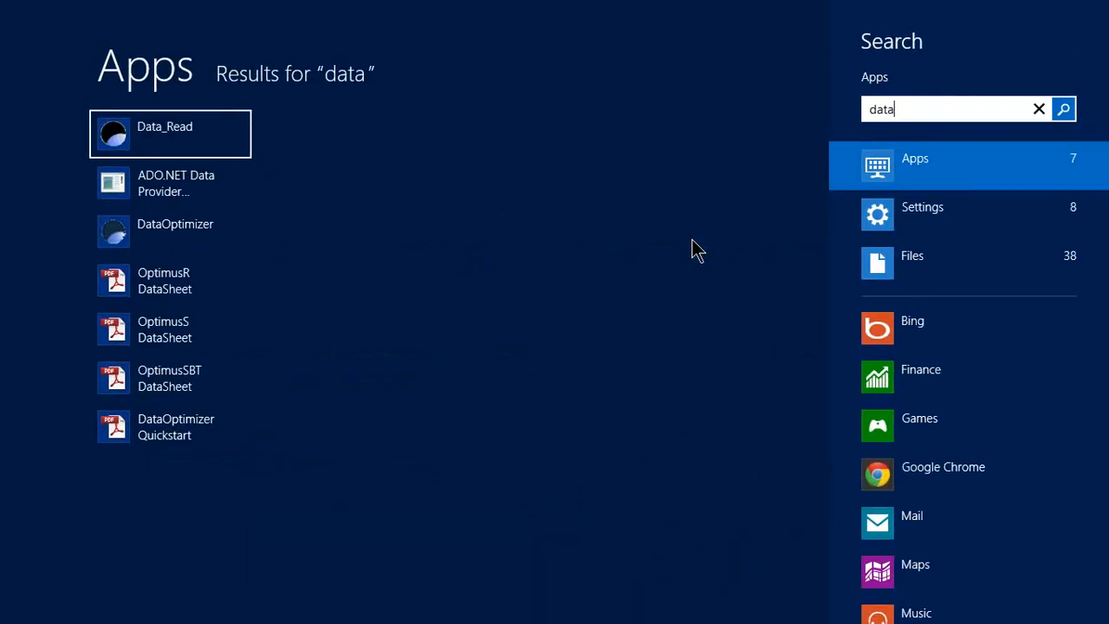
{"action": "left_click", "coordinate": [171, 137]}
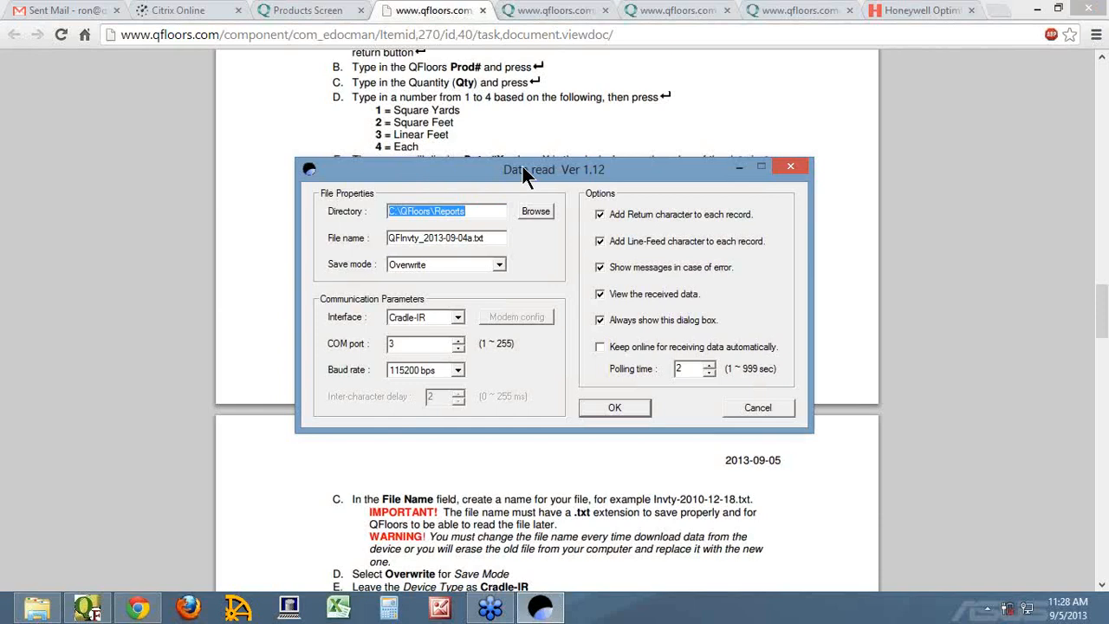
{"action": "left_click_drag", "start_coordinate": [521, 164], "coordinate": [1059, 171]}
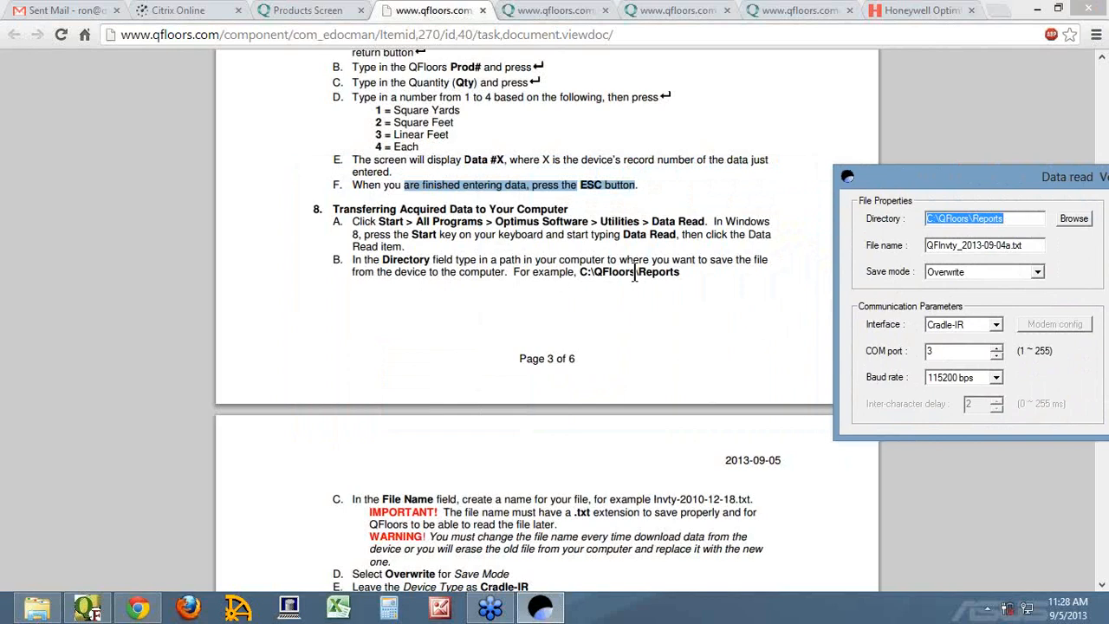
Highlight the Directory path C:\QFloors\Reports in Data read and view the C: drive's folders in File Explorer.
{"action": "left_click_drag", "start_coordinate": [1010, 219], "coordinate": [911, 224]}
{"action": "left_click", "coordinate": [1017, 224]}
{"action": "mouse_move", "coordinate": [1016, 224]}
{"action": "left_mouse_down"}
{"action": "mouse_move", "coordinate": [924, 225]}
{"action": "mouse_move", "coordinate": [1024, 221]}
{"action": "left_mouse_up"}
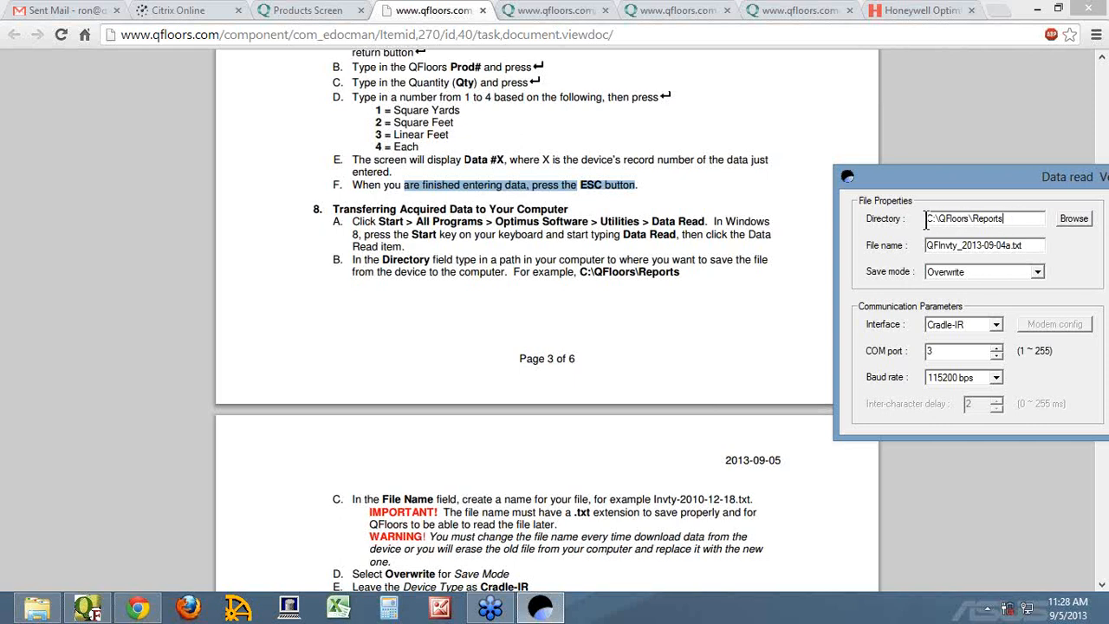
{"action": "left_click_drag", "start_coordinate": [929, 219], "coordinate": [1019, 224]}
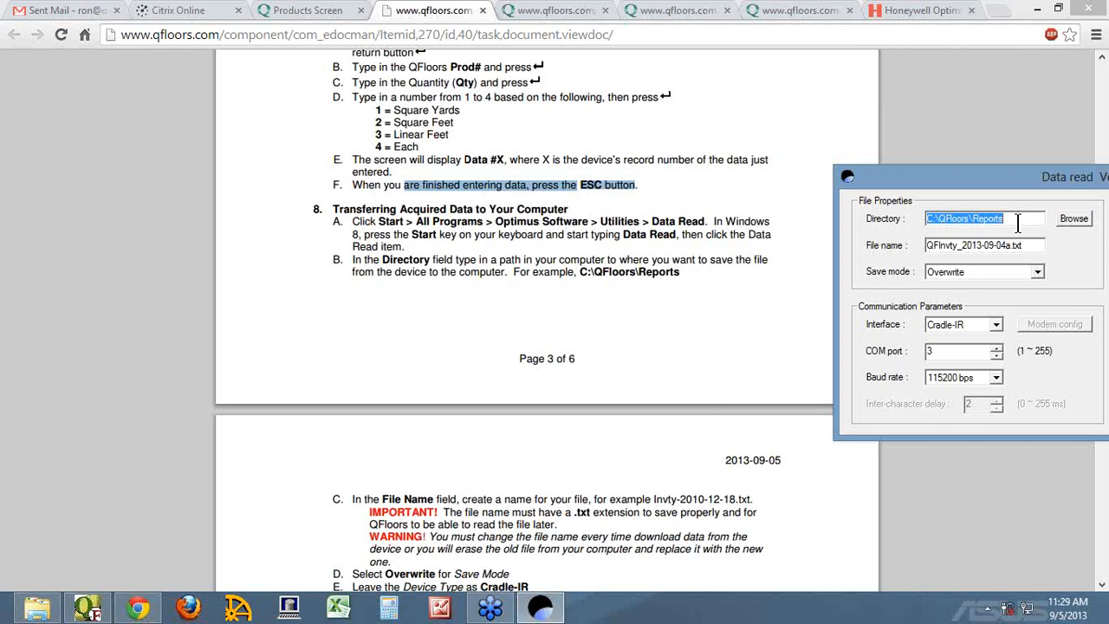
{"action": "left_click", "coordinate": [929, 218]}
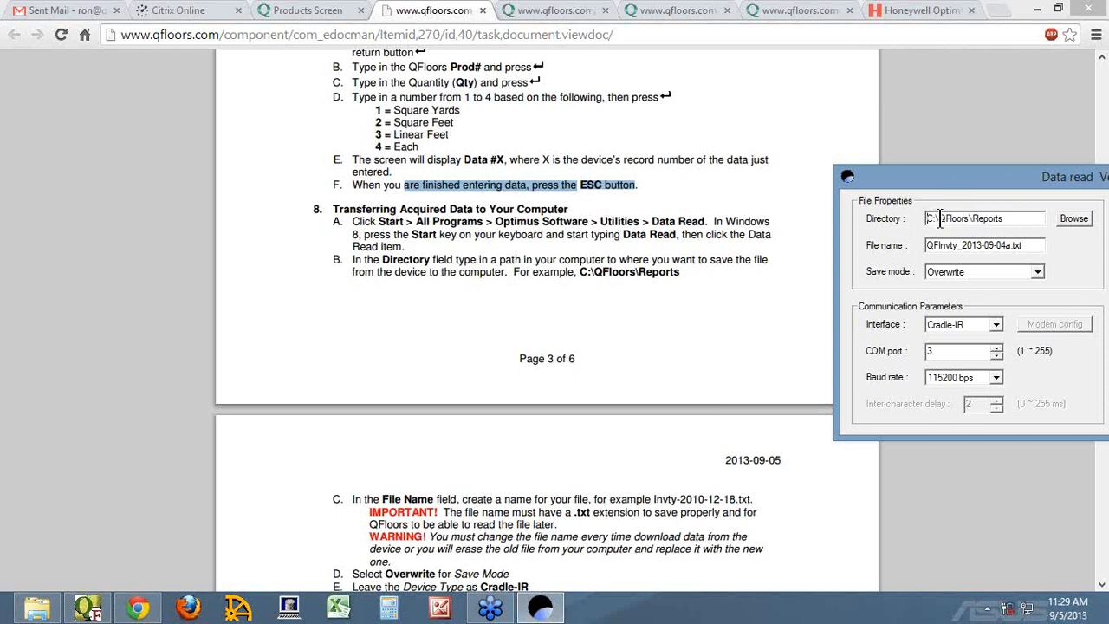
{"action": "left_click", "coordinate": [44, 611]}
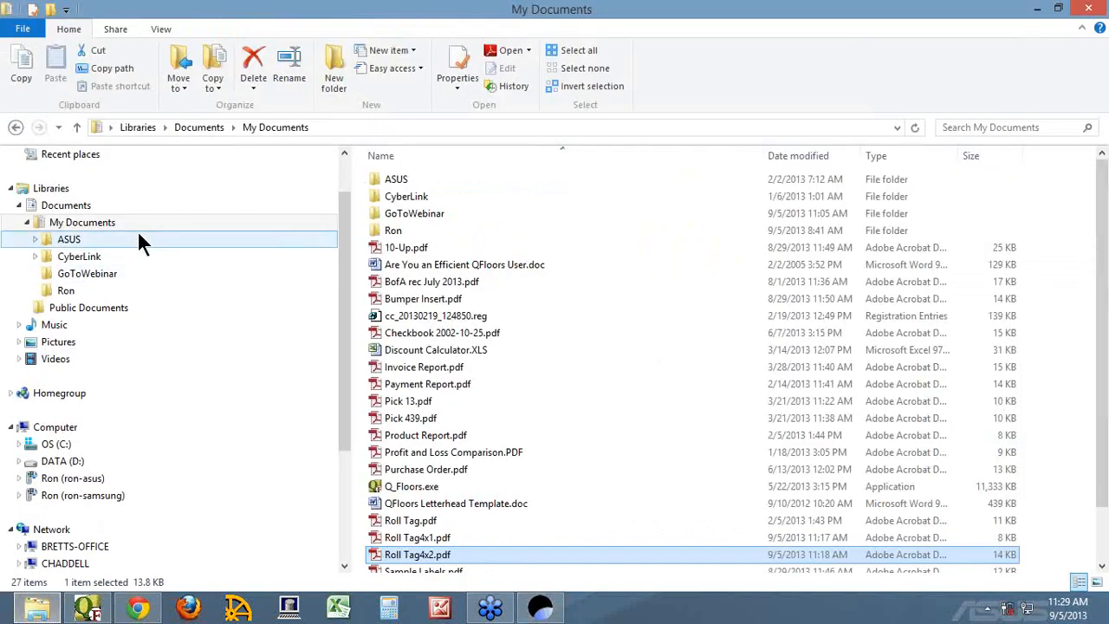
{"action": "left_click", "coordinate": [54, 444]}
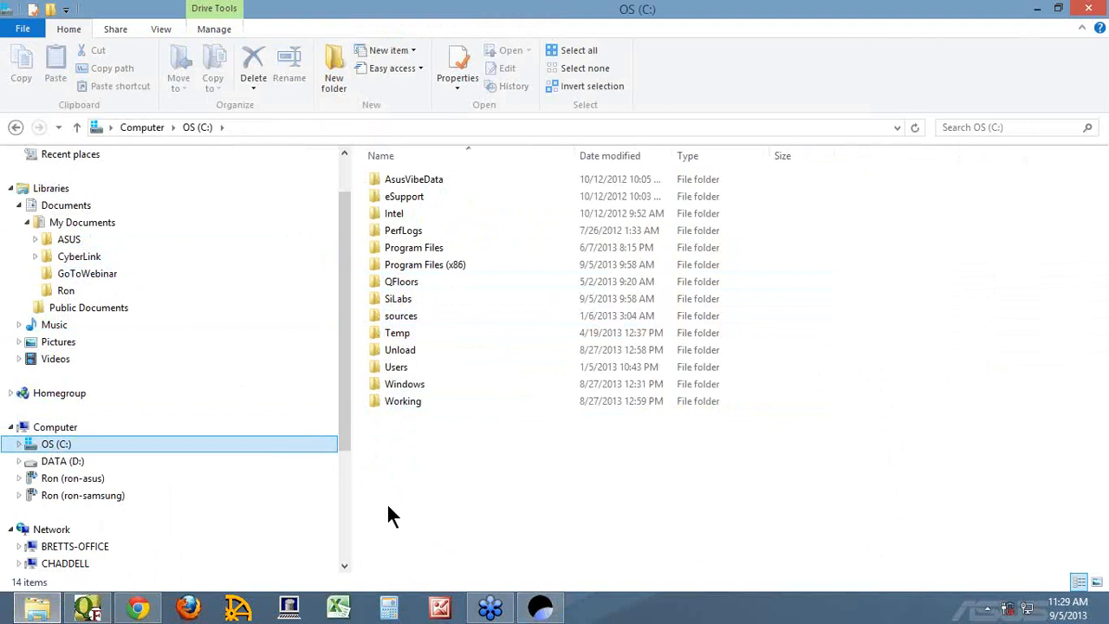
Switch back to Chrome and review the note's file name, save mode, COM port and options instructions for the data transfer.
{"action": "left_click", "coordinate": [144, 612]}
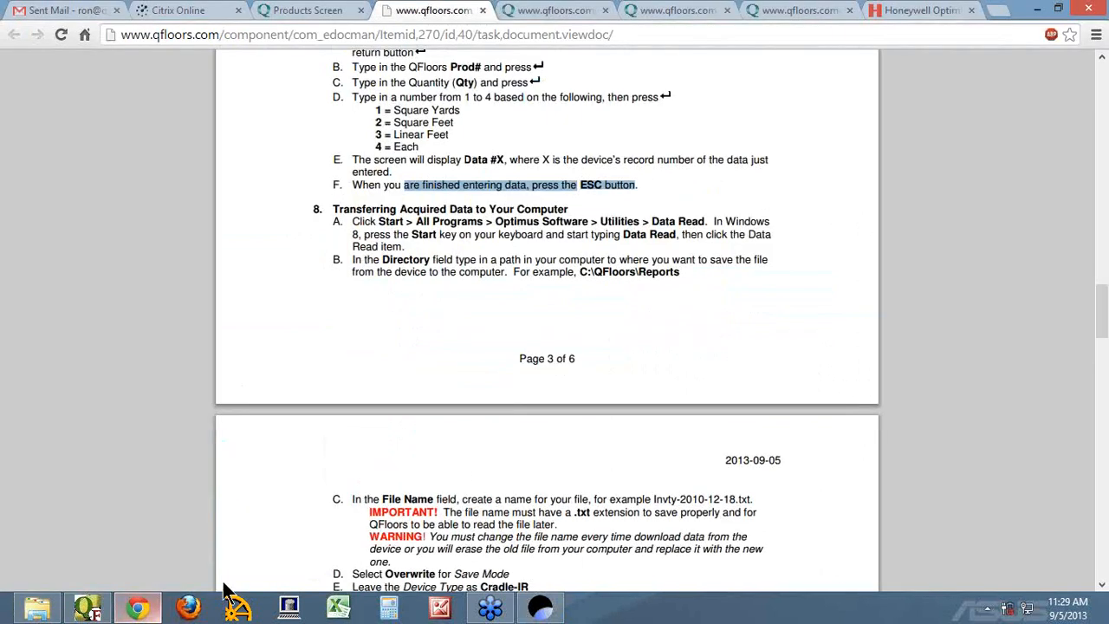
{"action": "left_click", "coordinate": [449, 280]}
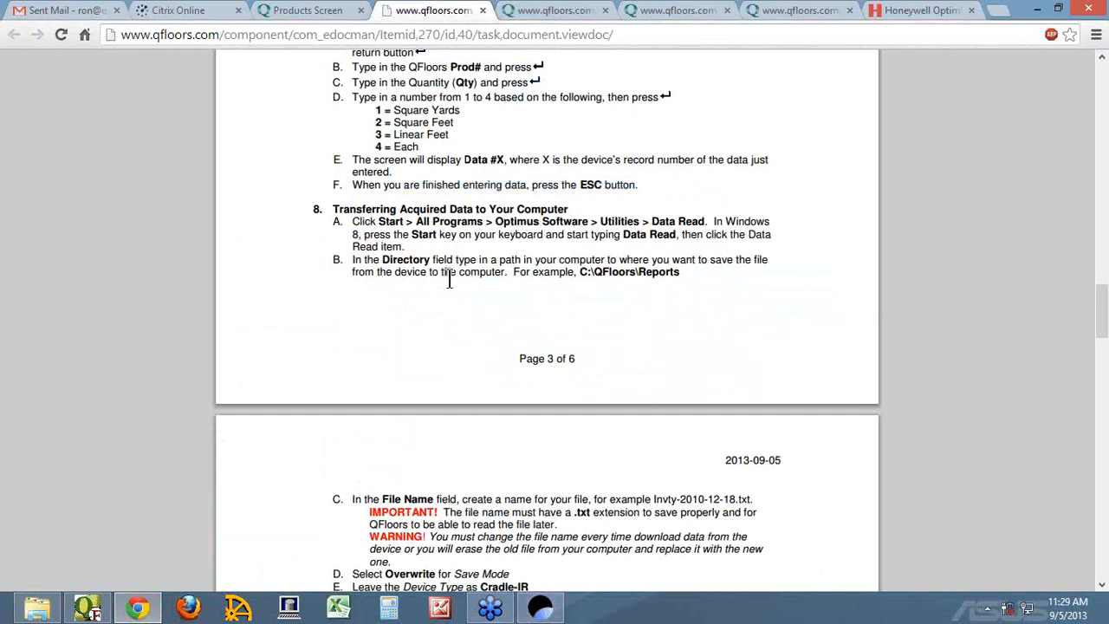
{"action": "scroll", "coordinate": [449, 280], "scroll_direction": "down", "scroll_amount": 2}
{"action": "scroll", "coordinate": [459, 309], "scroll_direction": "down", "scroll_amount": 1}
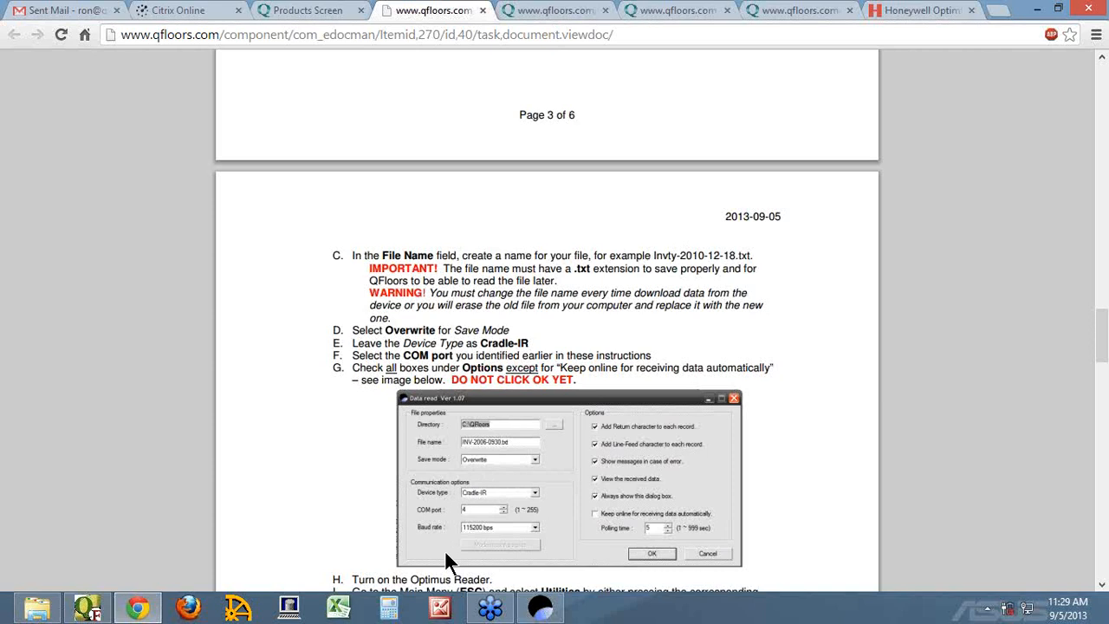
Switch to Data read and reposition its window beside the file name instructions so both can be compared.
{"action": "left_click", "coordinate": [553, 613]}
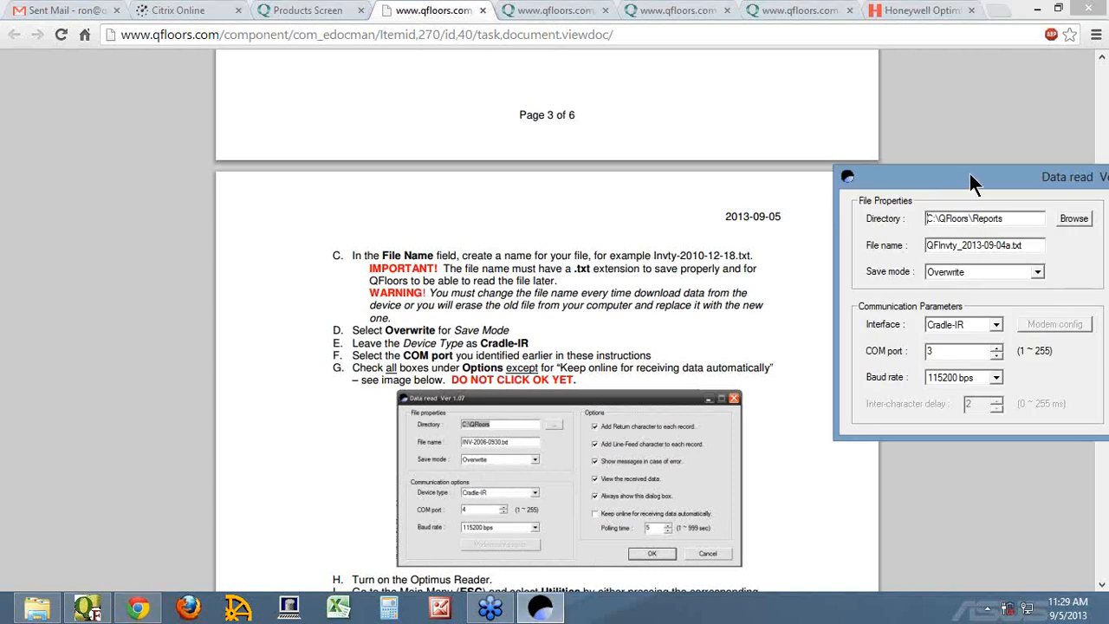
{"action": "left_click_drag", "start_coordinate": [970, 176], "coordinate": [727, 151]}
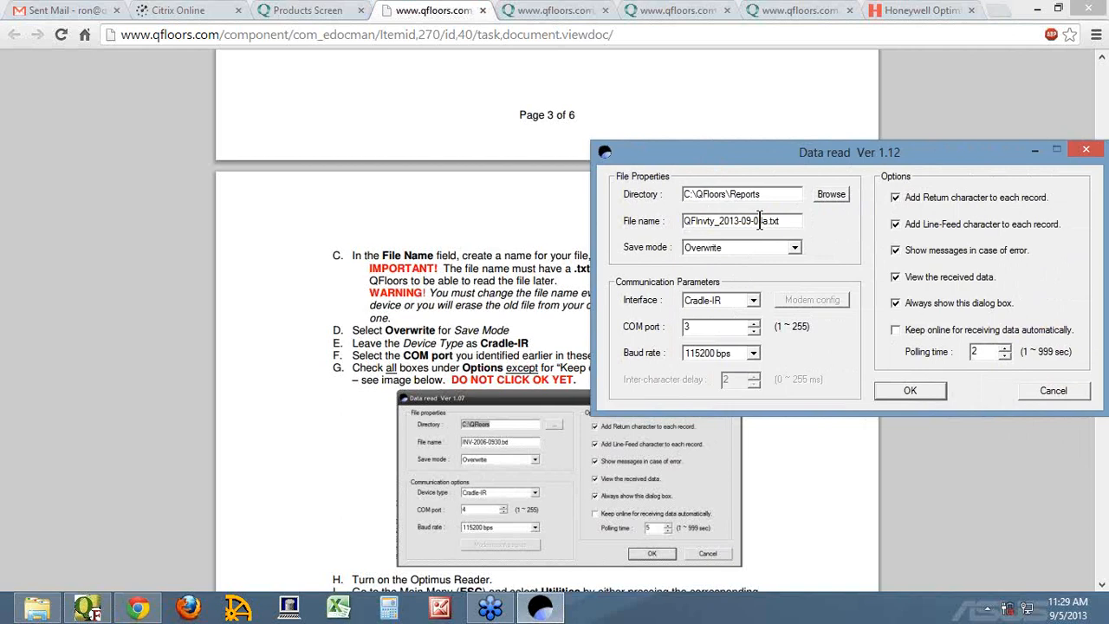
{"action": "left_click_drag", "start_coordinate": [754, 155], "coordinate": [929, 154]}
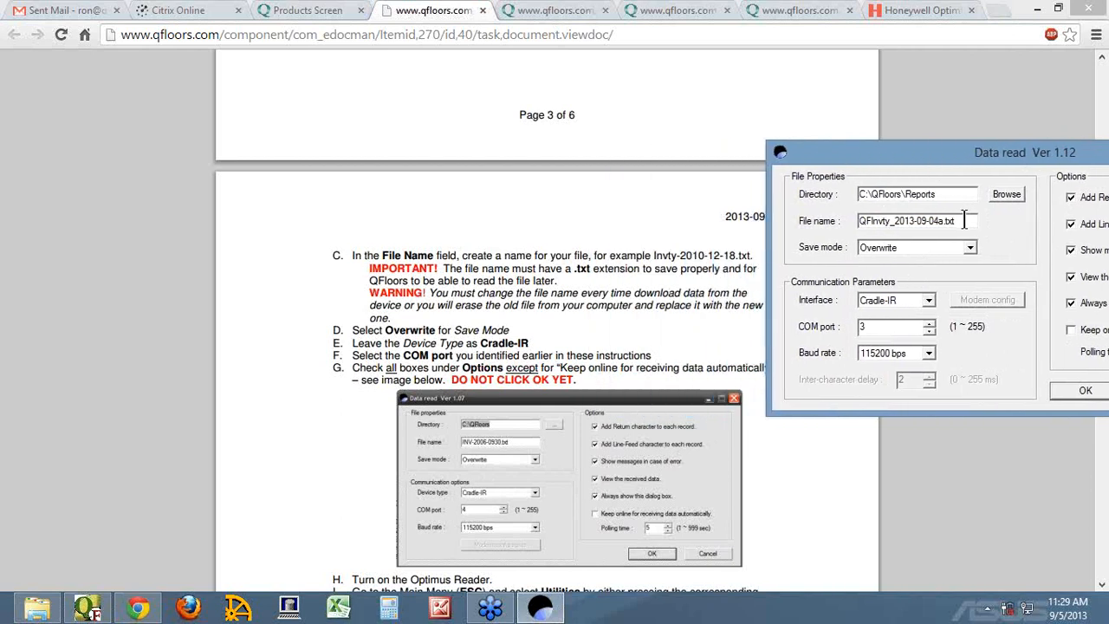
Check the available save modes in Data read, then return to Chrome and view the note's remaining transfer instructions.
{"action": "left_click", "coordinate": [914, 247]}
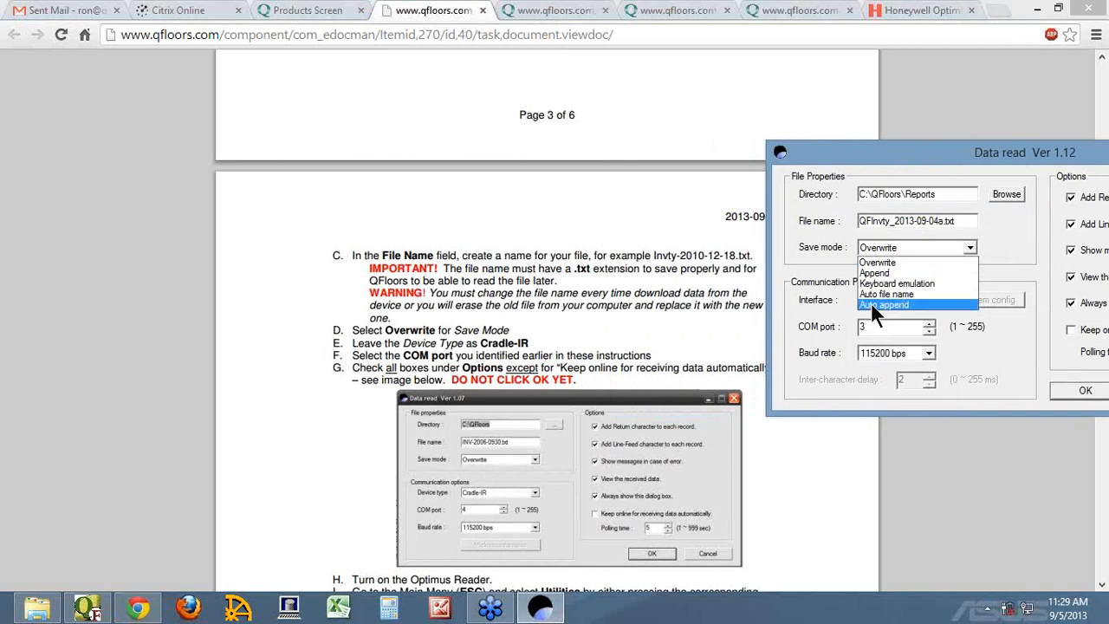
{"action": "left_click", "coordinate": [810, 246]}
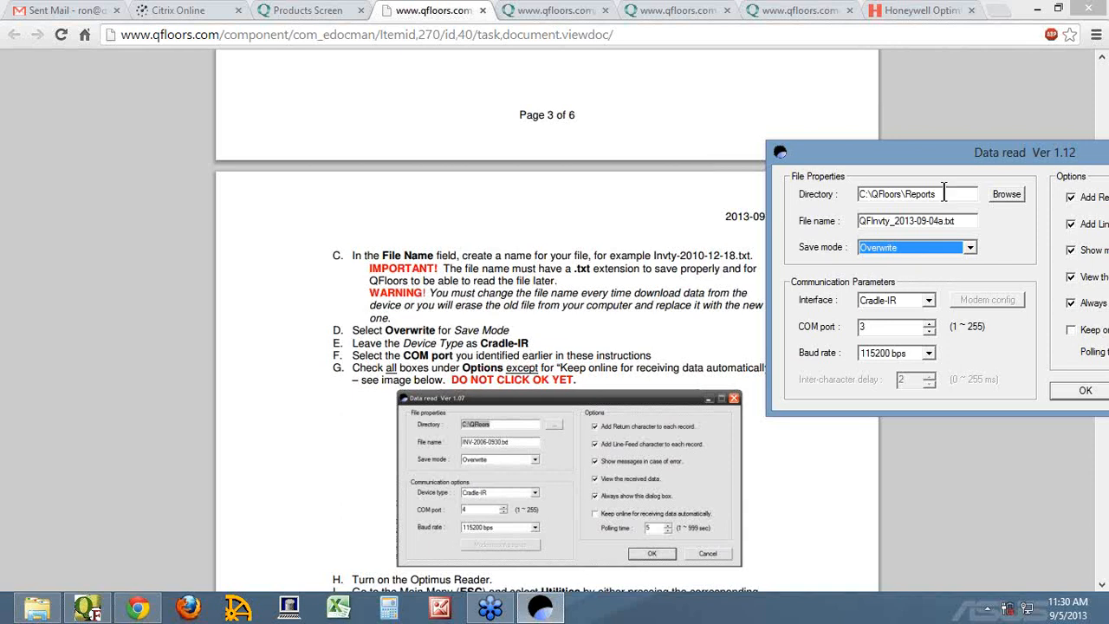
{"action": "left_click_drag", "start_coordinate": [960, 150], "coordinate": [850, 100]}
{"action": "left_click", "coordinate": [520, 279]}
{"action": "scroll", "coordinate": [544, 291], "scroll_direction": "down", "scroll_amount": 3}
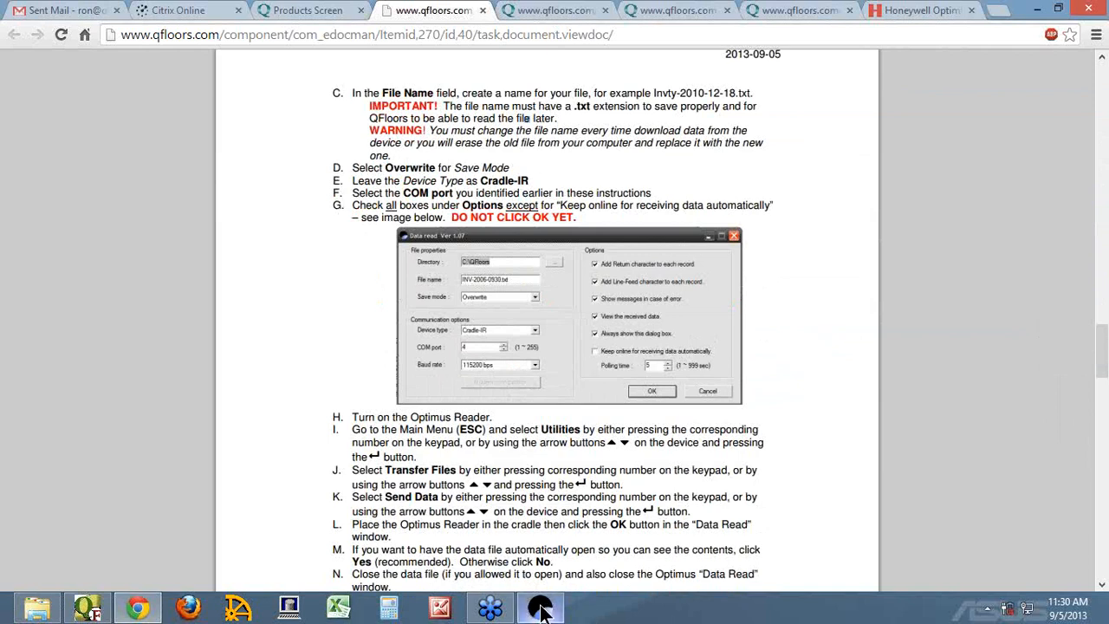
Switch to Data read, highlight the COM port value and compare its communication settings and options with the note's sample image.
{"action": "mouse_move", "coordinate": [541, 607]}
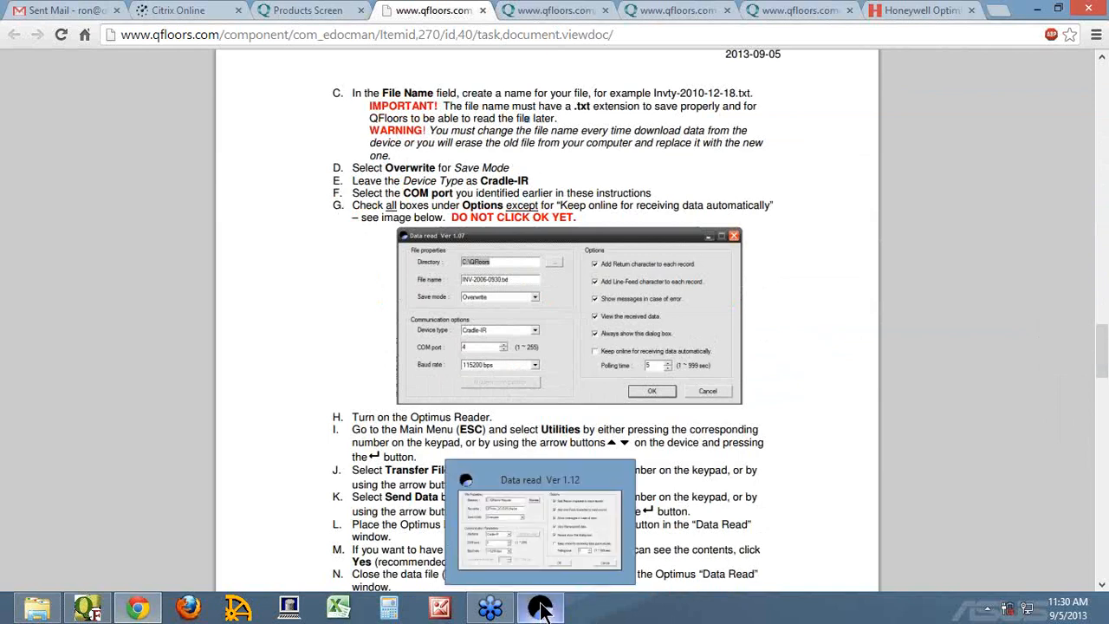
{"action": "left_click", "coordinate": [540, 609]}
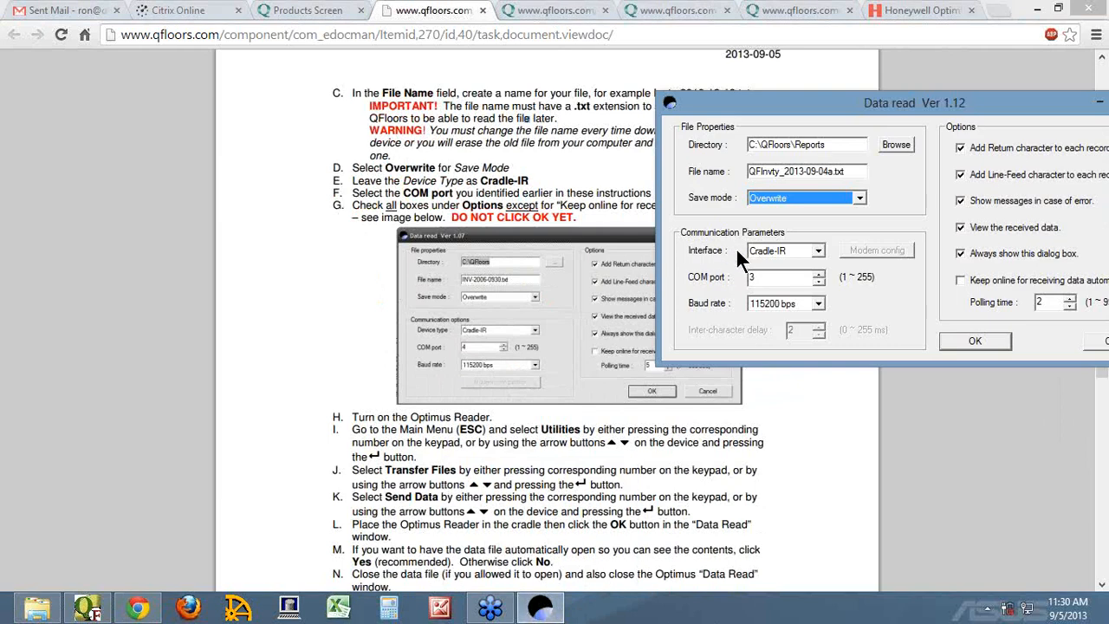
{"action": "double_click", "coordinate": [759, 277]}
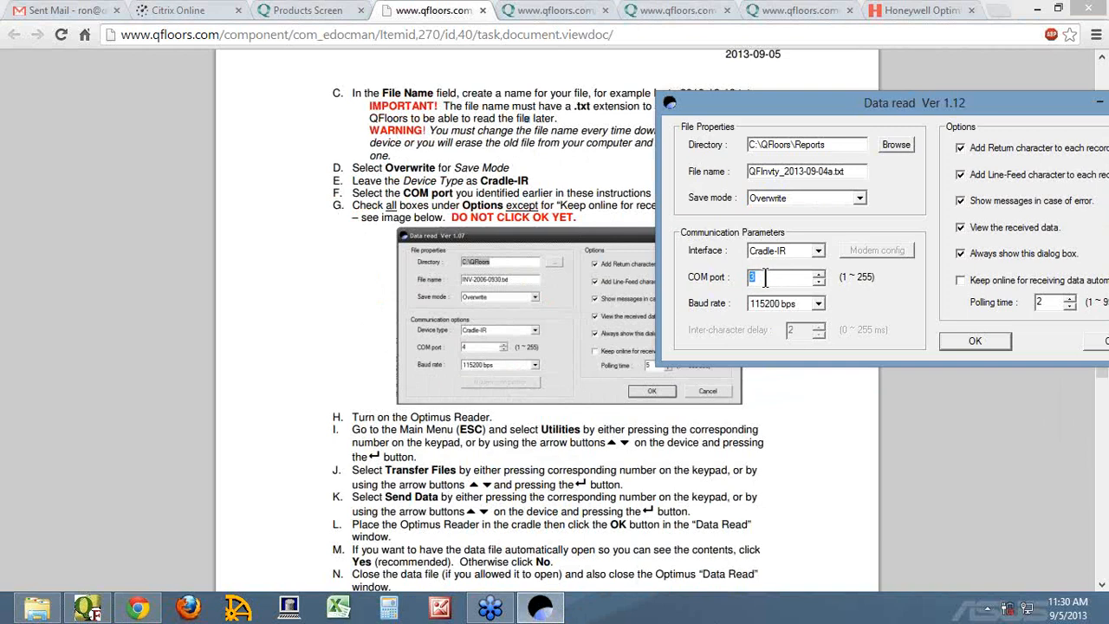
{"action": "left_click_drag", "start_coordinate": [919, 102], "coordinate": [805, 104]}
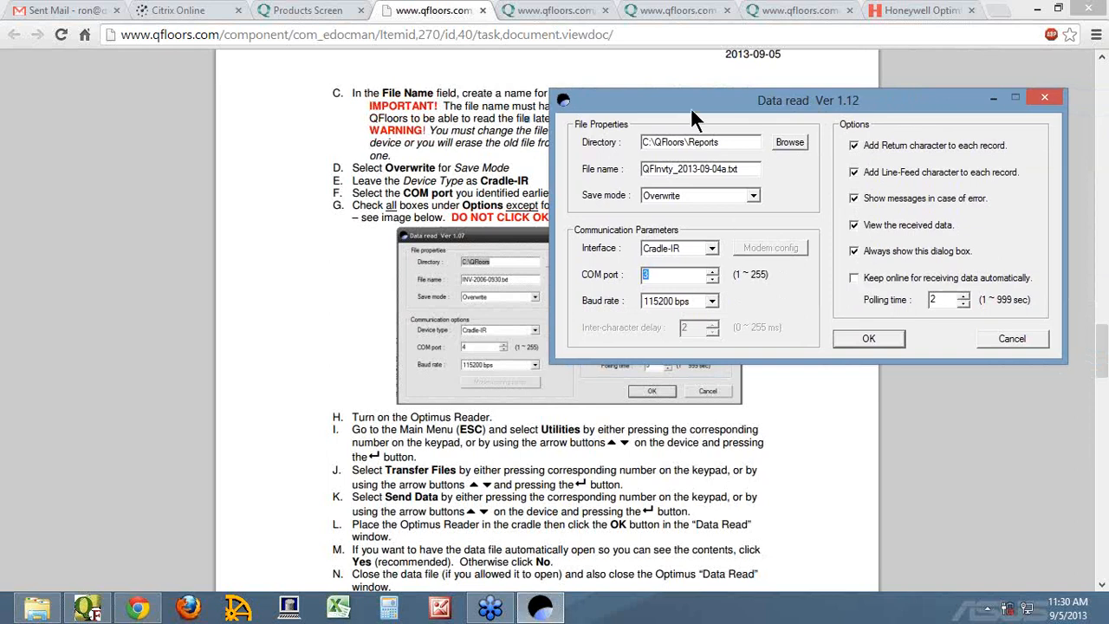
{"action": "left_click_drag", "start_coordinate": [691, 111], "coordinate": [974, 117]}
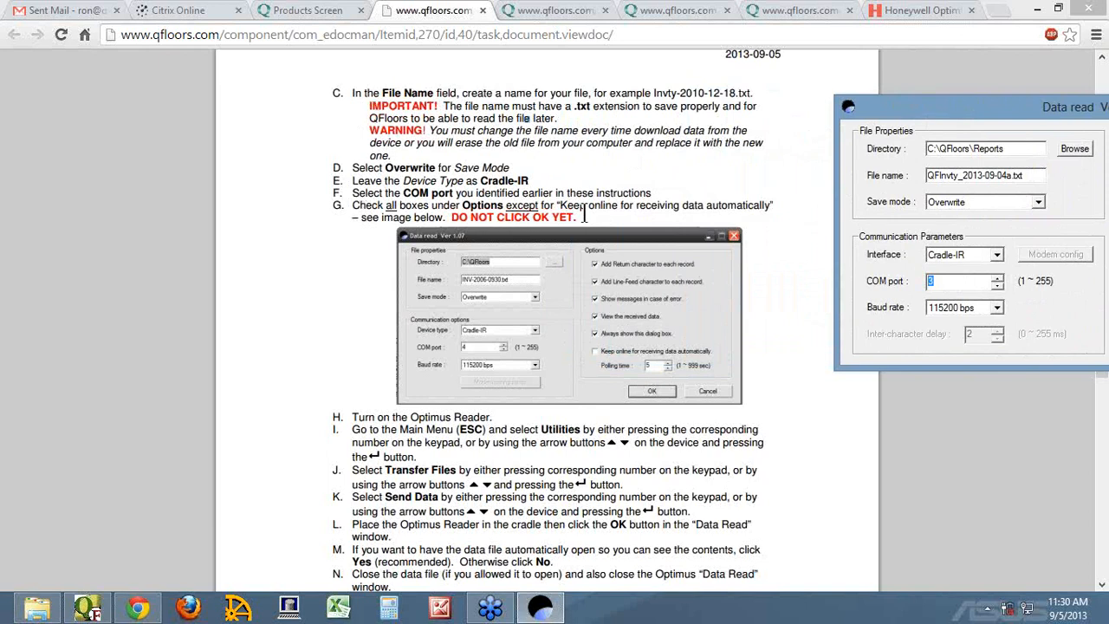
{"action": "left_click_drag", "start_coordinate": [957, 106], "coordinate": [688, 77]}
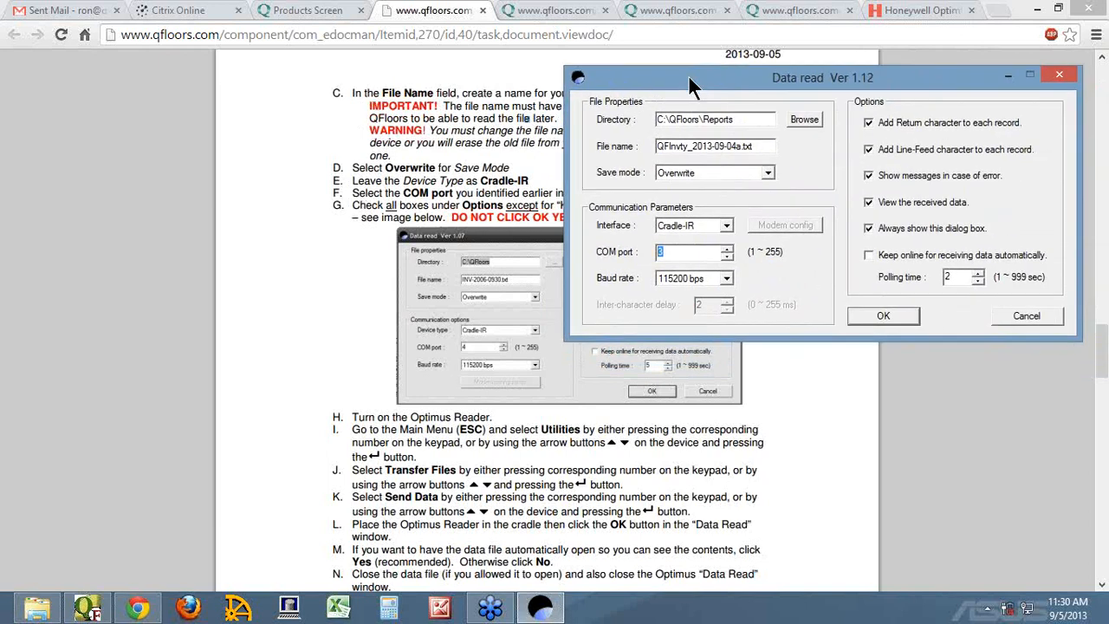
{"action": "left_click", "coordinate": [292, 293]}
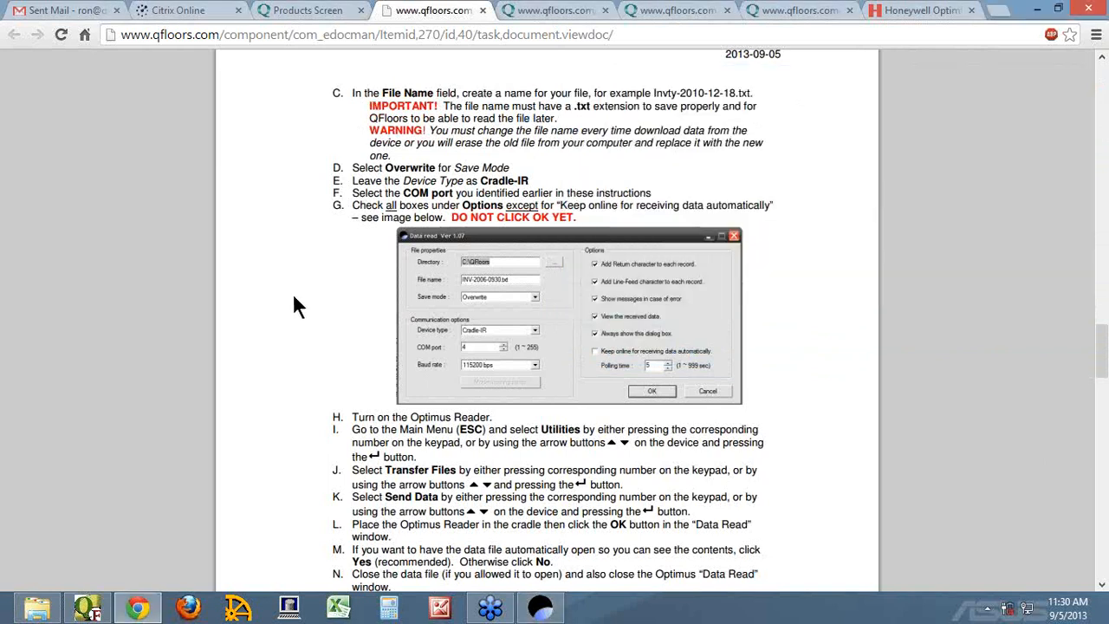
Highlight the Select Transfer Files and Select Send Data instructions in the note's transfer section.
{"action": "scroll", "coordinate": [301, 296], "scroll_direction": "down", "scroll_amount": 4}
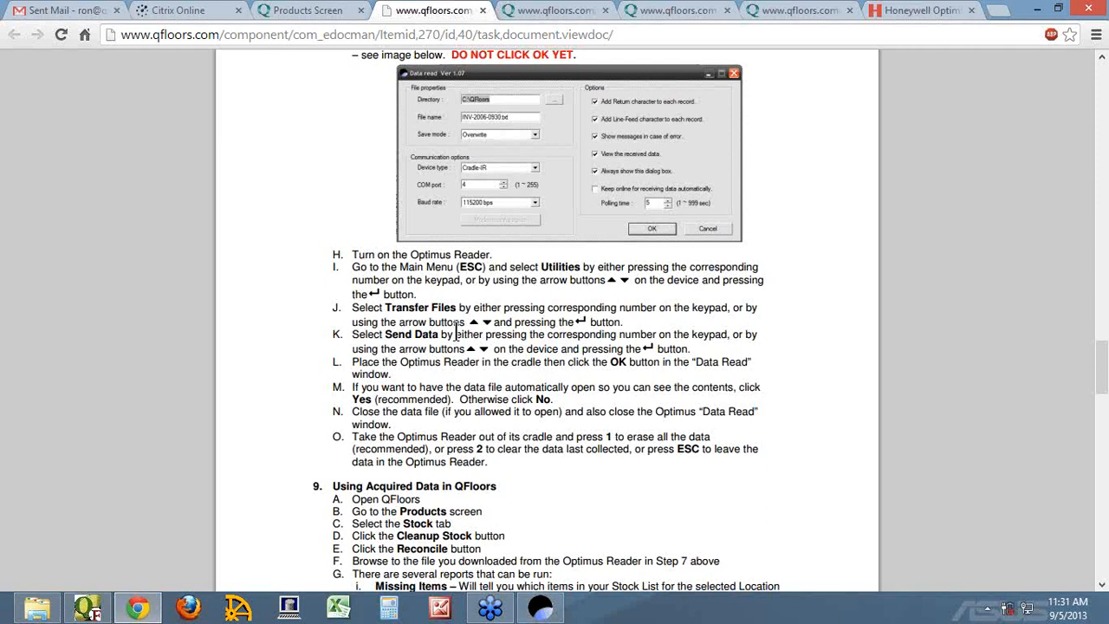
{"action": "left_click_drag", "start_coordinate": [353, 308], "coordinate": [456, 307]}
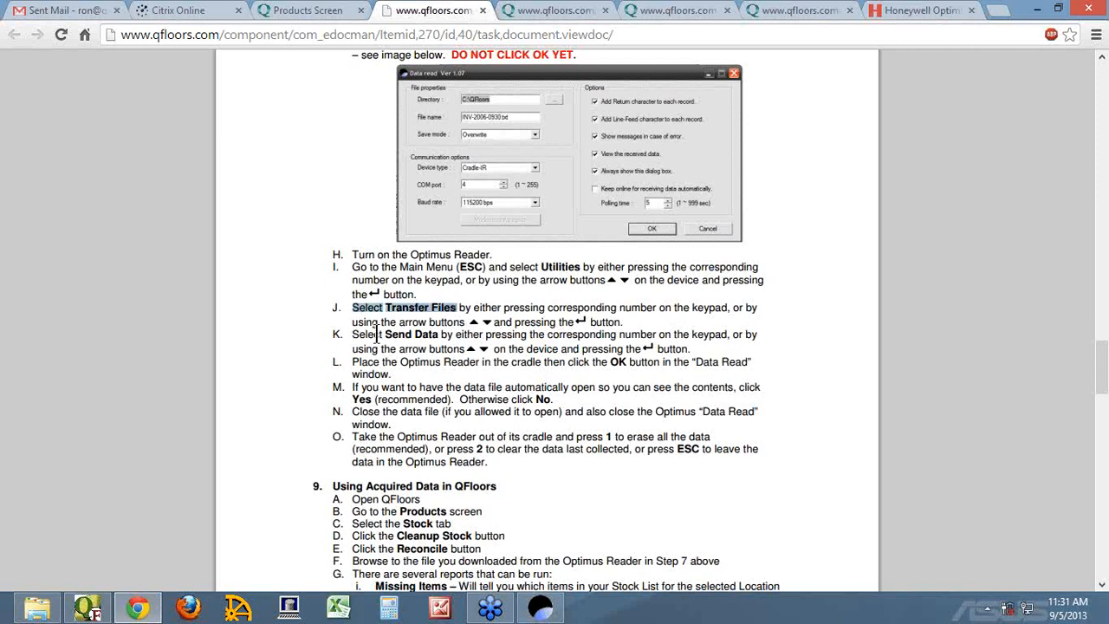
{"action": "left_click_drag", "start_coordinate": [358, 335], "coordinate": [445, 340]}
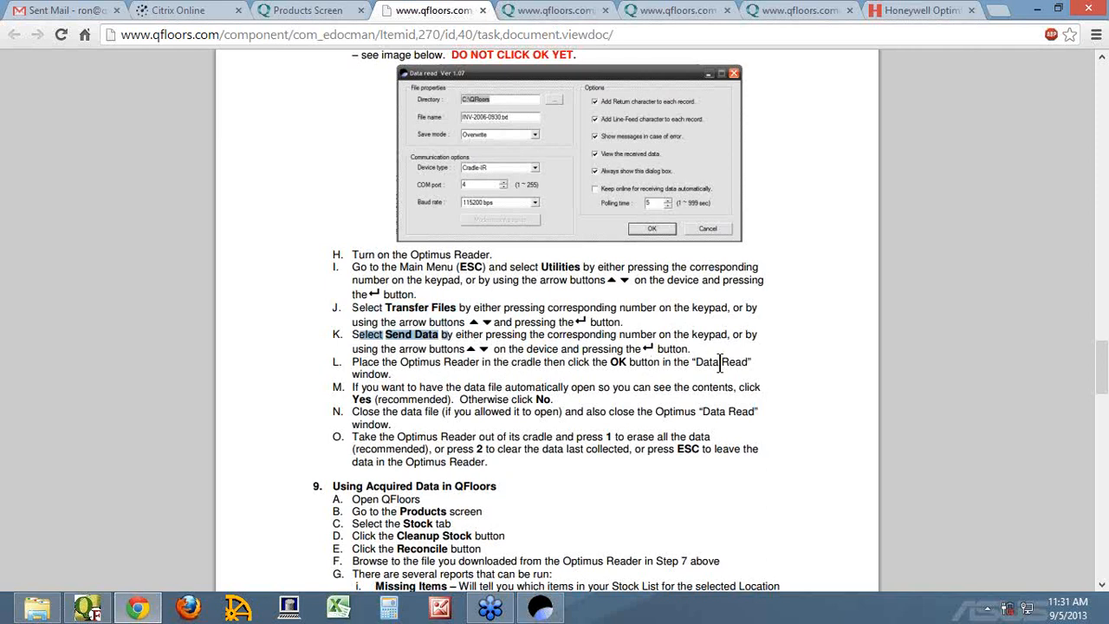
Switch to Data read, receive the Optimus reader's data and open the received file for viewing.
{"action": "left_click", "coordinate": [541, 607]}
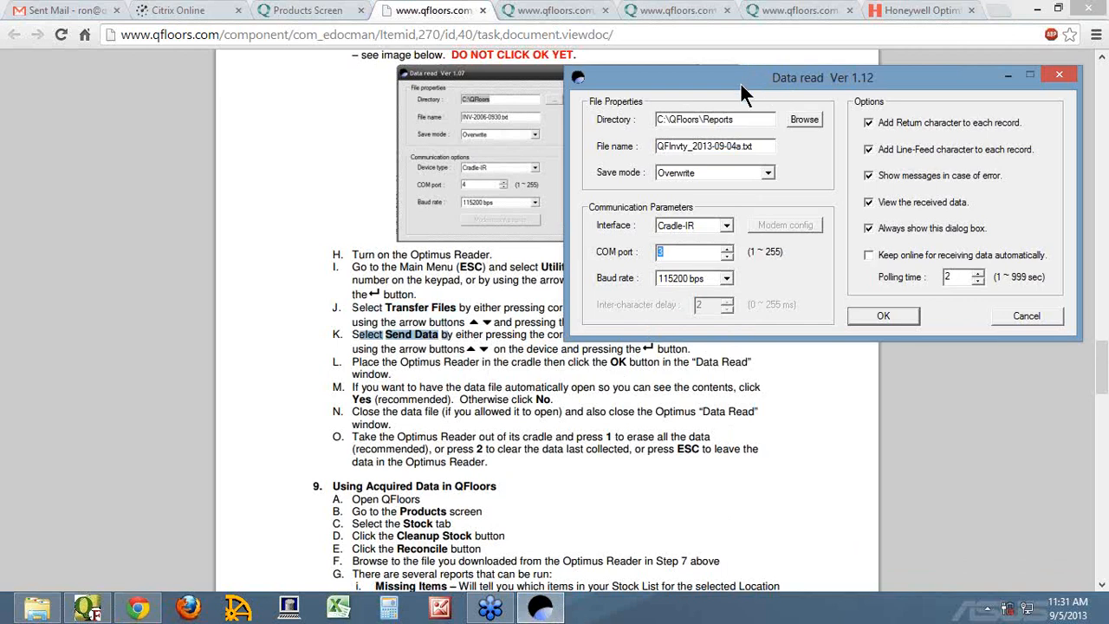
{"action": "left_click", "coordinate": [894, 315]}
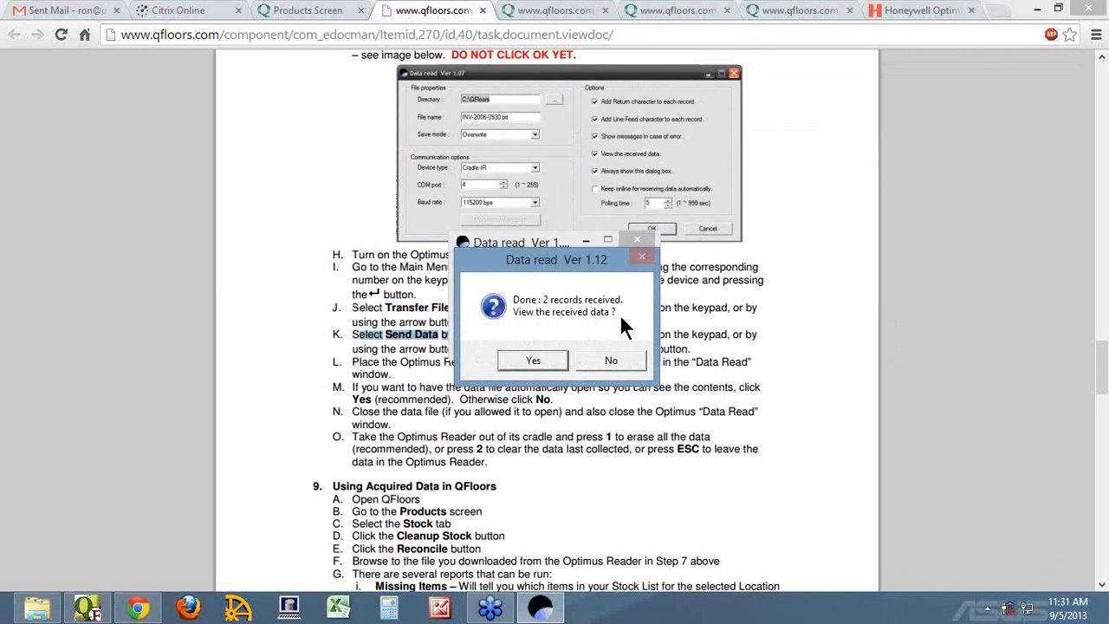
{"action": "left_click", "coordinate": [538, 359]}
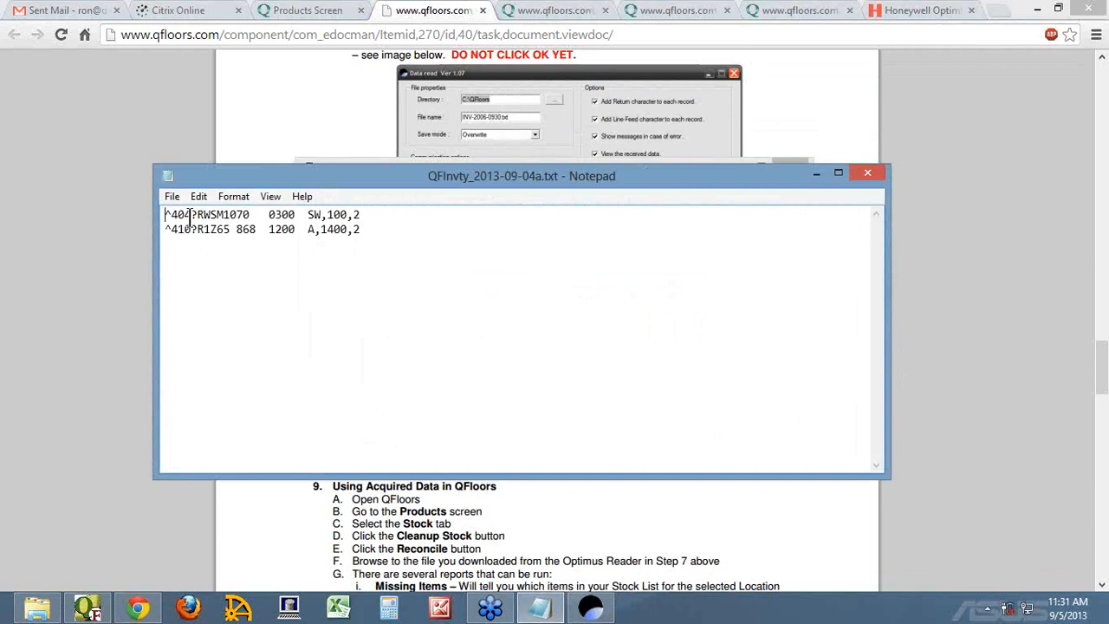
Highlight the first record's product number, SKU and trailing values in Notepad, comparing the SKU with product 404's SKU in QFloors.
{"action": "left_click_drag", "start_coordinate": [191, 217], "coordinate": [168, 232]}
{"action": "left_click_drag", "start_coordinate": [197, 217], "coordinate": [322, 215]}
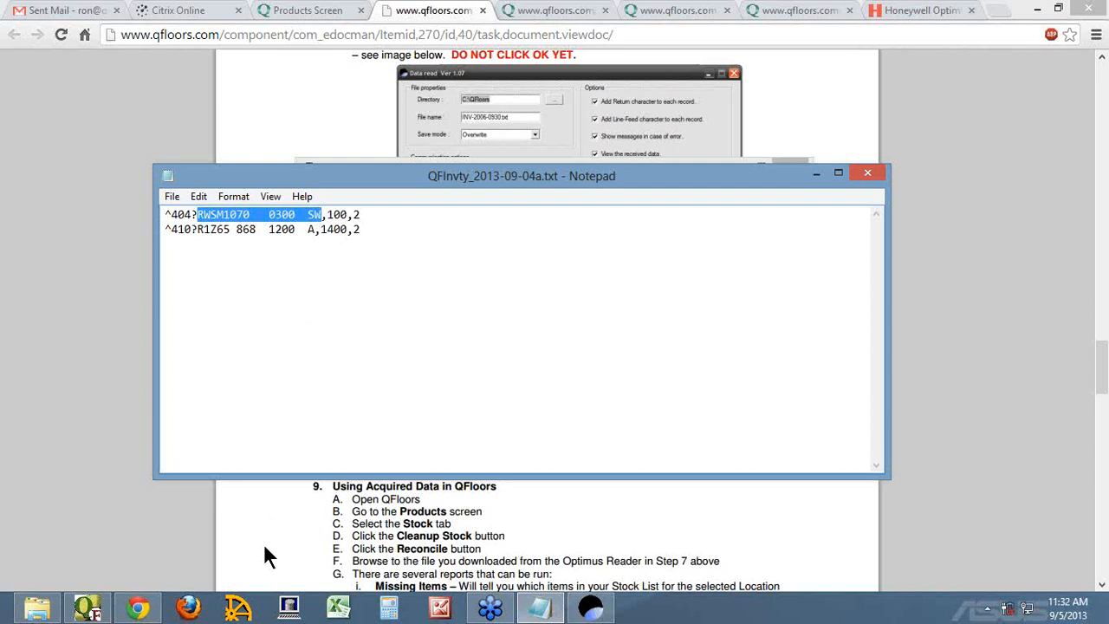
{"action": "left_click", "coordinate": [111, 611]}
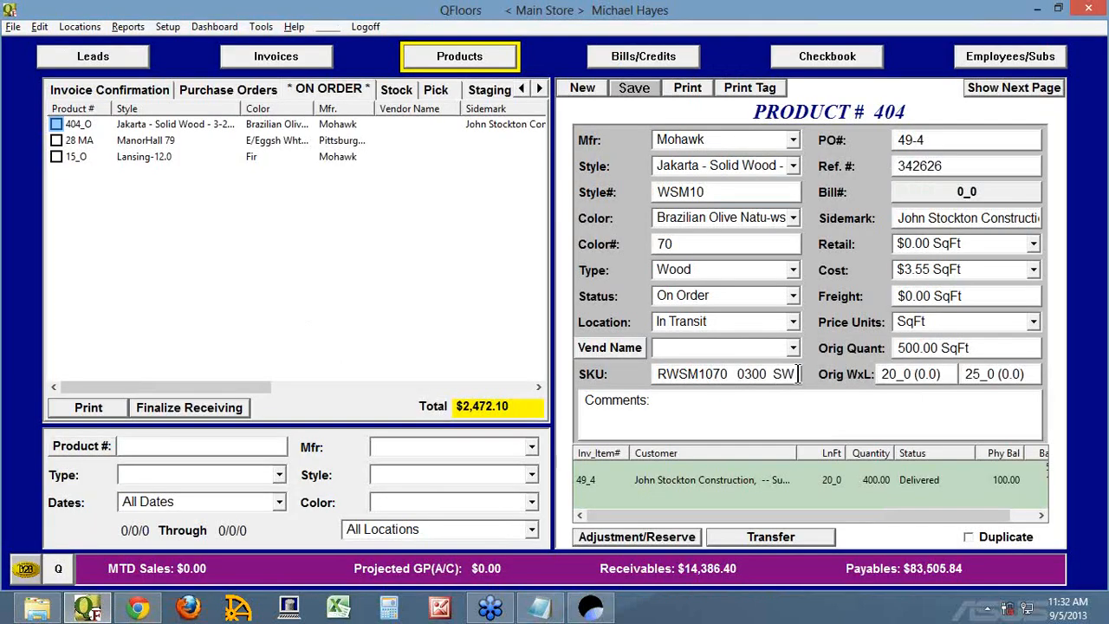
{"action": "left_click_drag", "start_coordinate": [783, 373], "coordinate": [605, 373]}
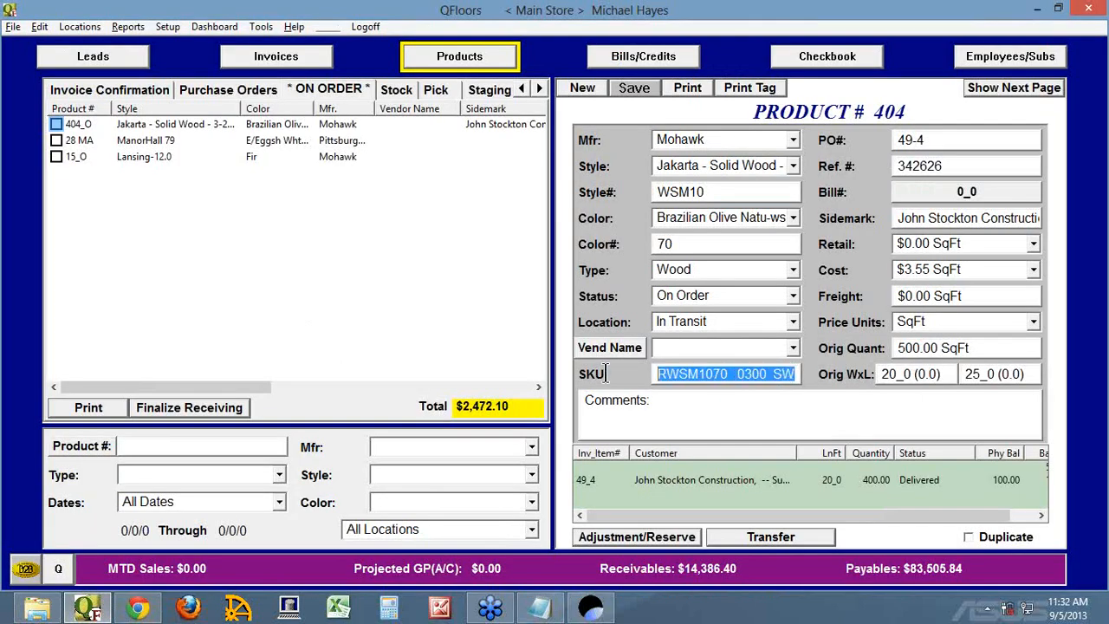
{"action": "left_click", "coordinate": [540, 609]}
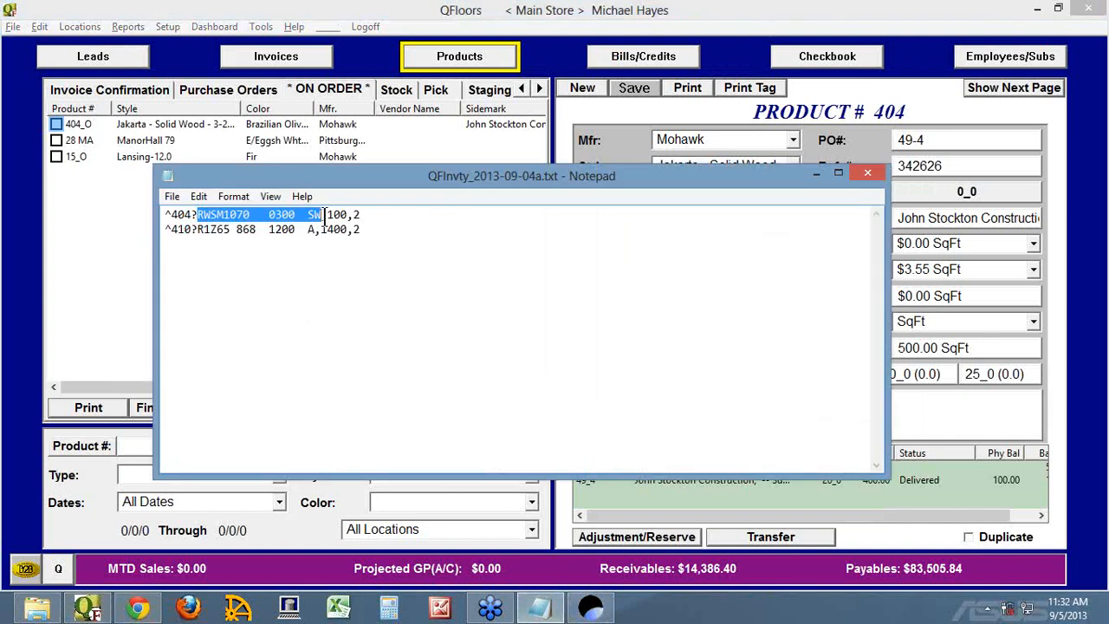
{"action": "left_click_drag", "start_coordinate": [327, 214], "coordinate": [365, 215]}
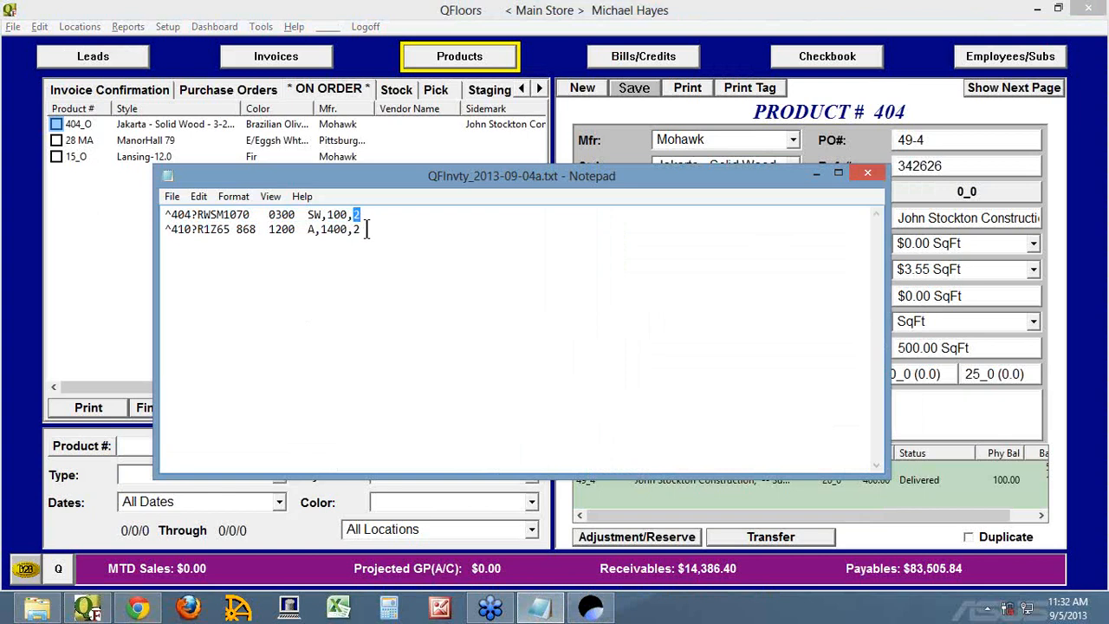
Close the received data file in Notepad and dismiss the Data read window without another transfer.
{"action": "left_click", "coordinate": [869, 176]}
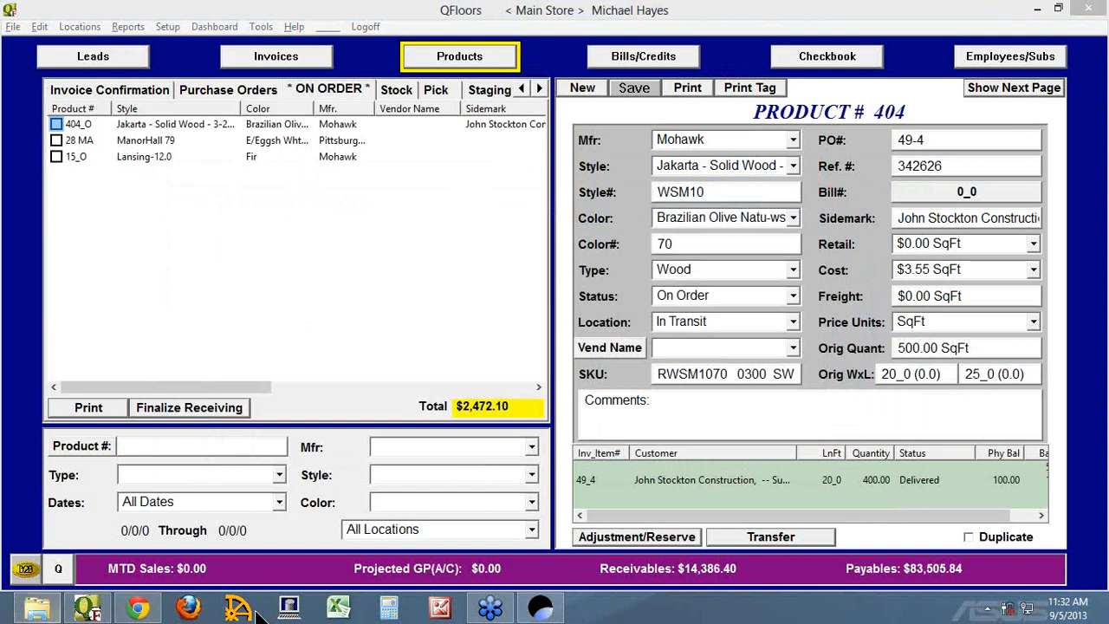
{"action": "left_click", "coordinate": [540, 607]}
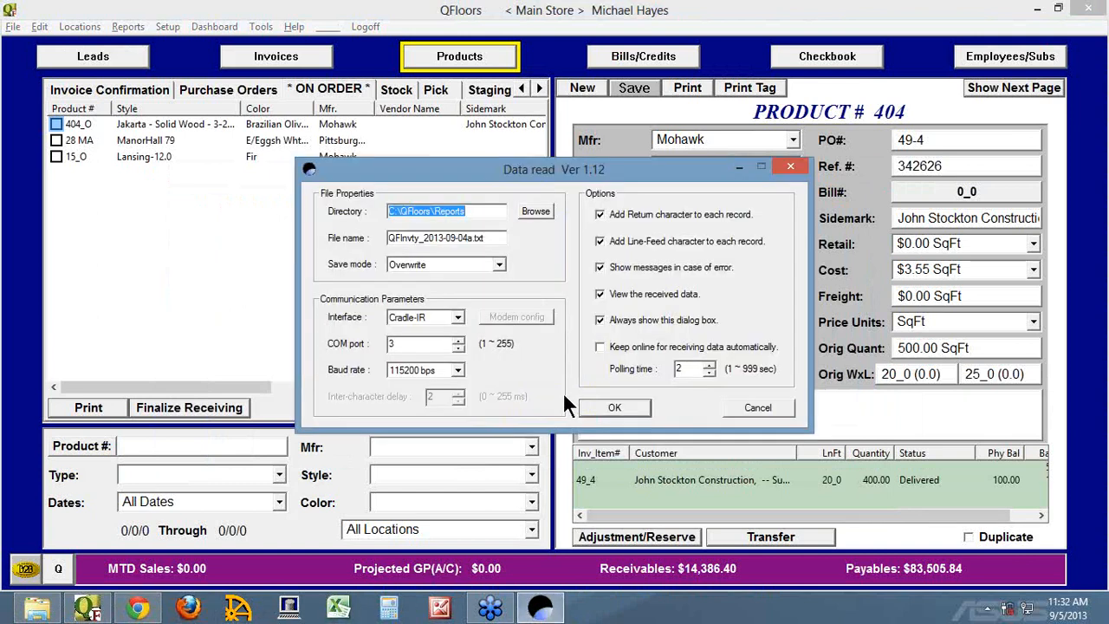
{"action": "left_click", "coordinate": [759, 408]}
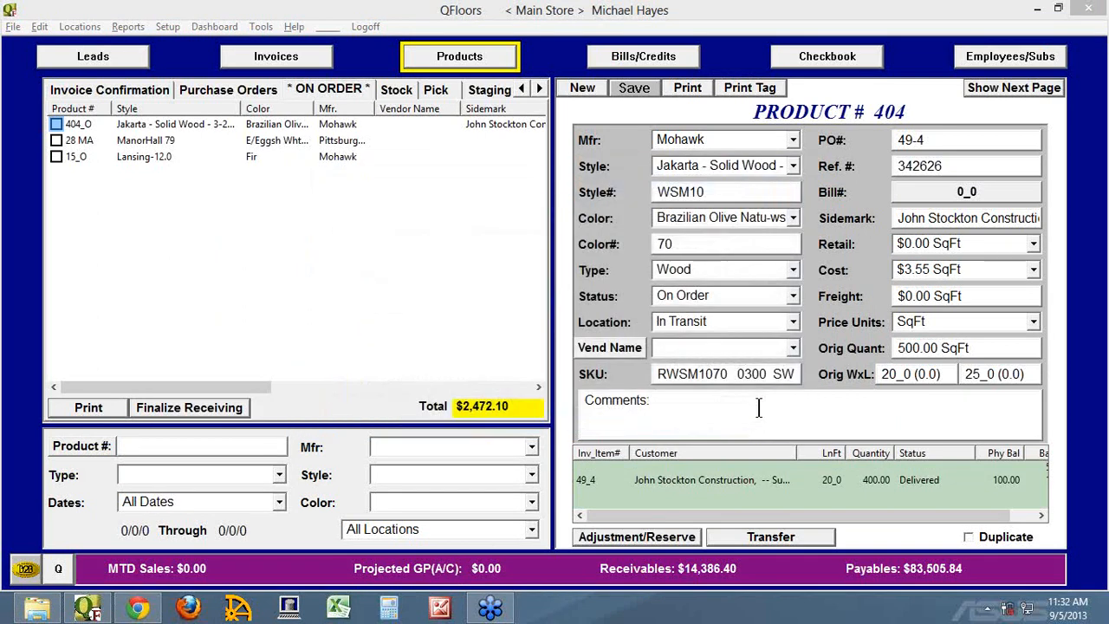
Switch to Chrome to review the instructions on using acquired data, then open C:\QFloors\Reports in File Explorer.
{"action": "left_click", "coordinate": [138, 607]}
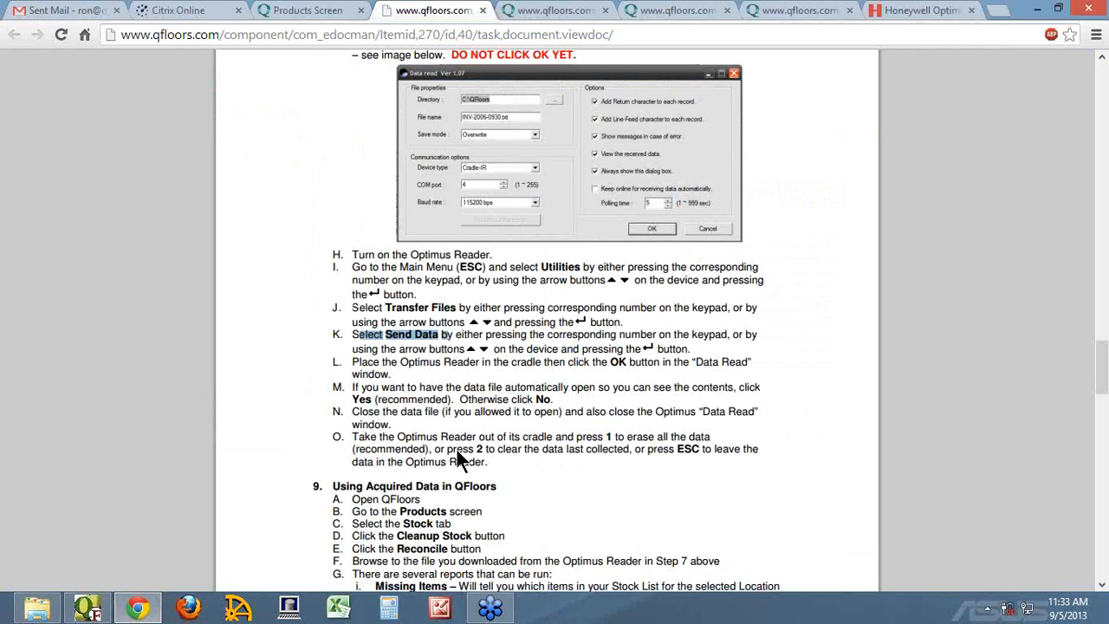
{"action": "scroll", "coordinate": [463, 442], "scroll_direction": "down", "scroll_amount": 1}
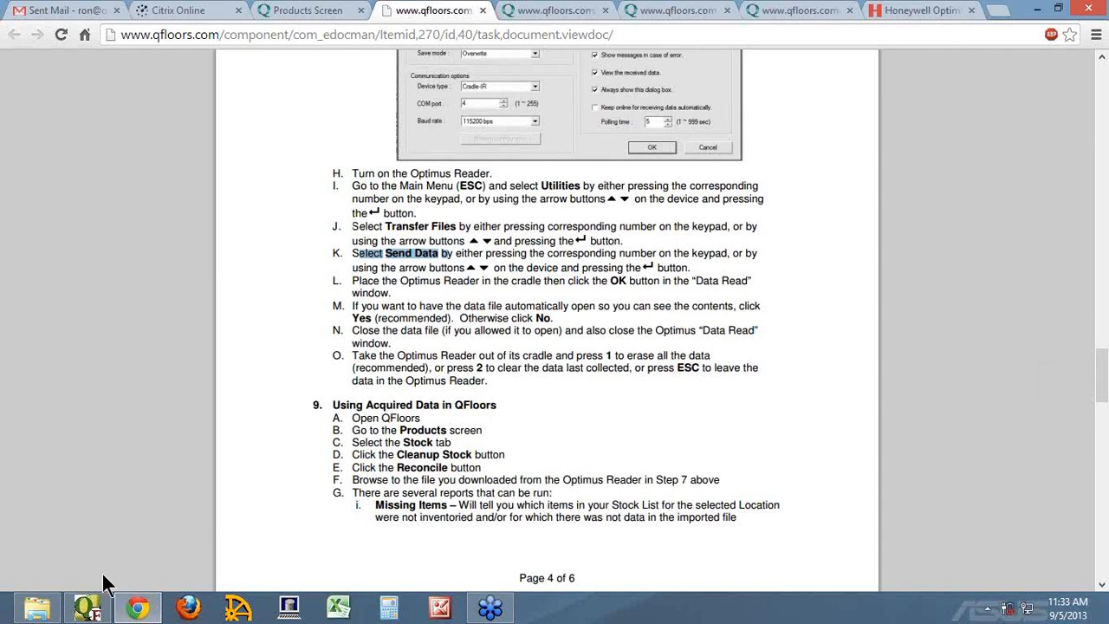
{"action": "left_click", "coordinate": [39, 611]}
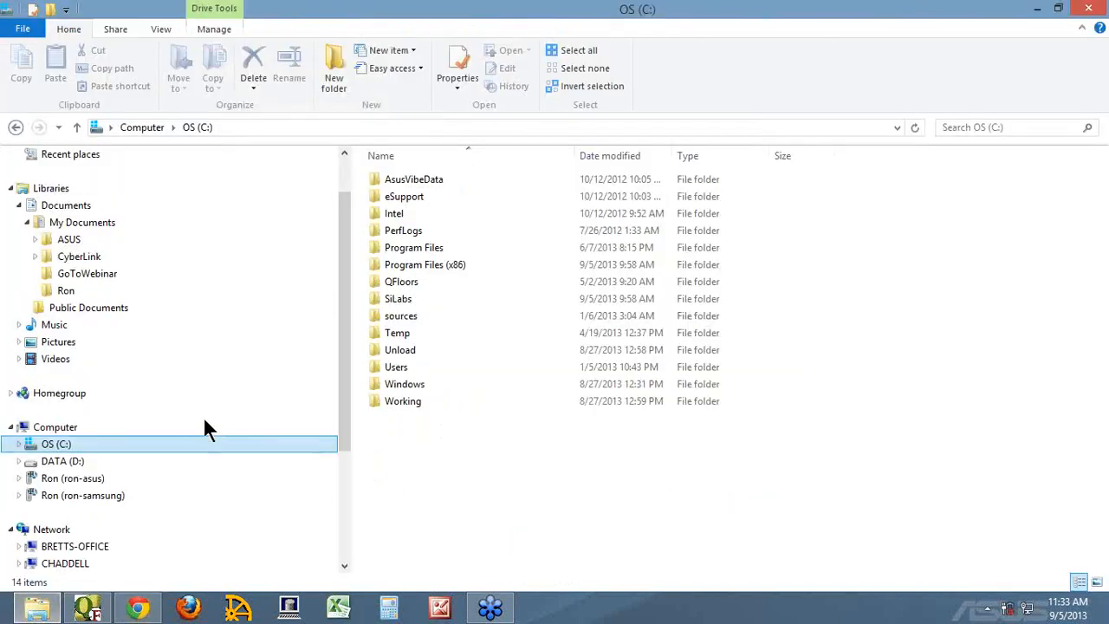
{"action": "double_click", "coordinate": [398, 282]}
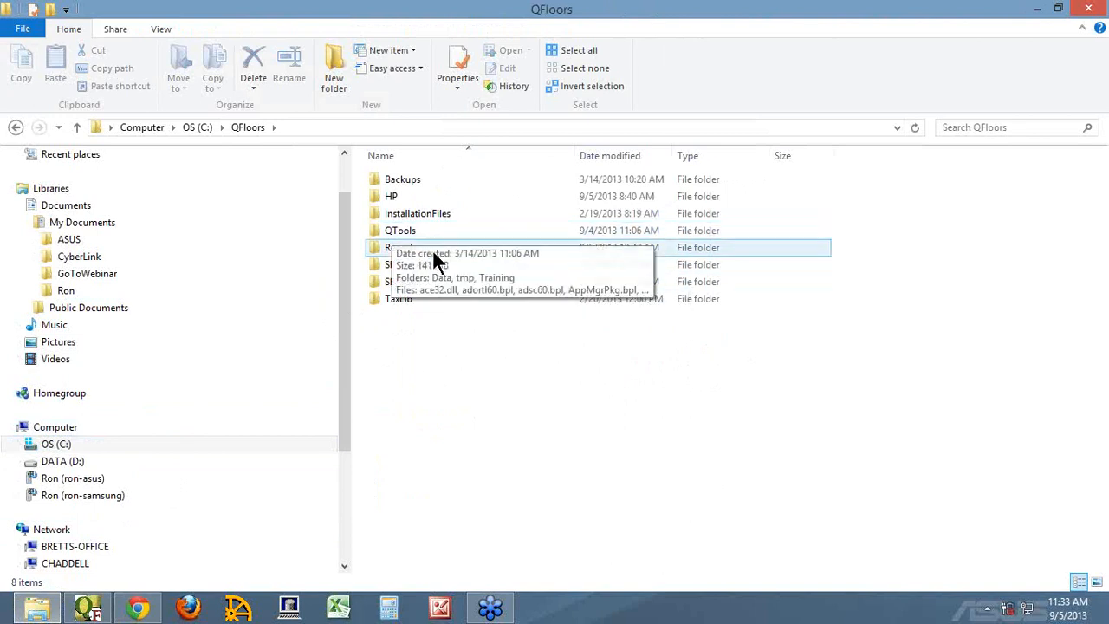
{"action": "double_click", "coordinate": [384, 246]}
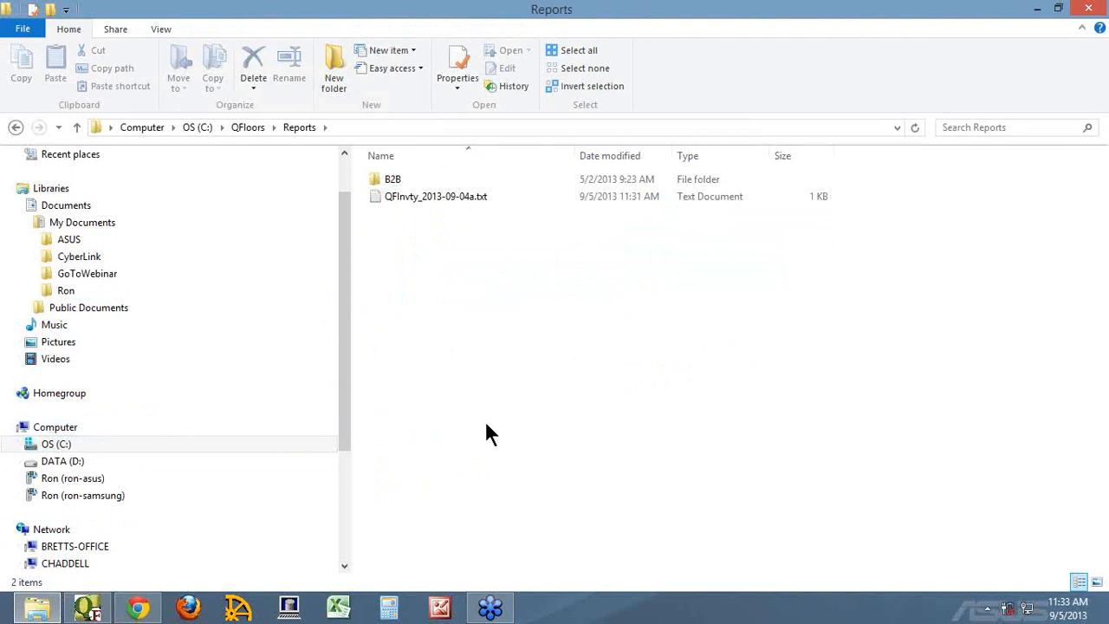
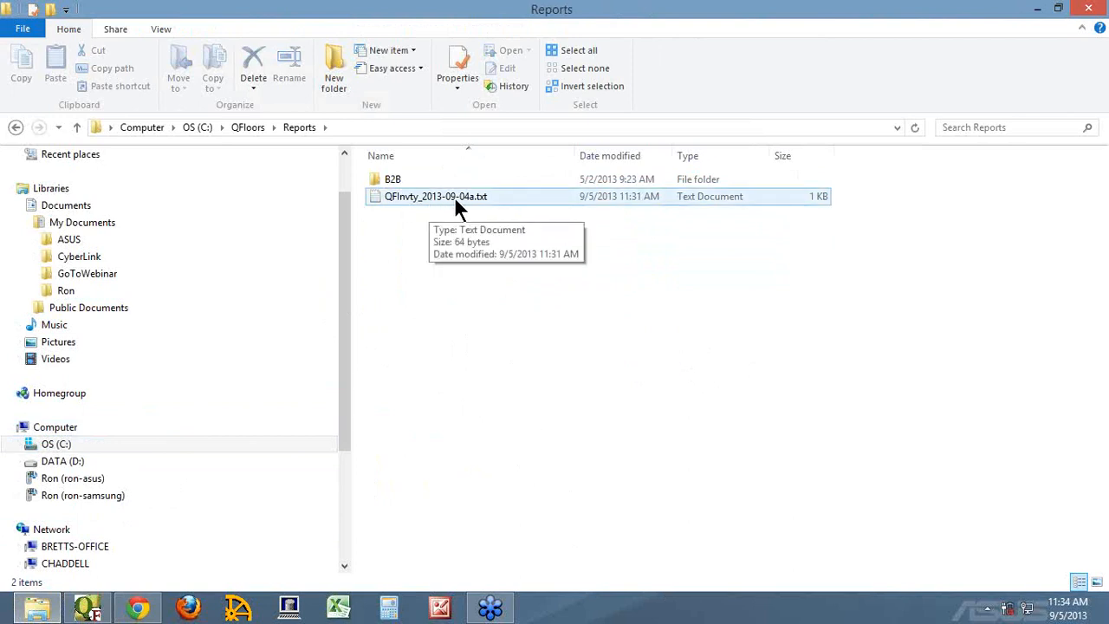
Duplicate QFInvty_2013-09-04a.txt within the Reports folder.
{"action": "right_click", "coordinate": [410, 196]}
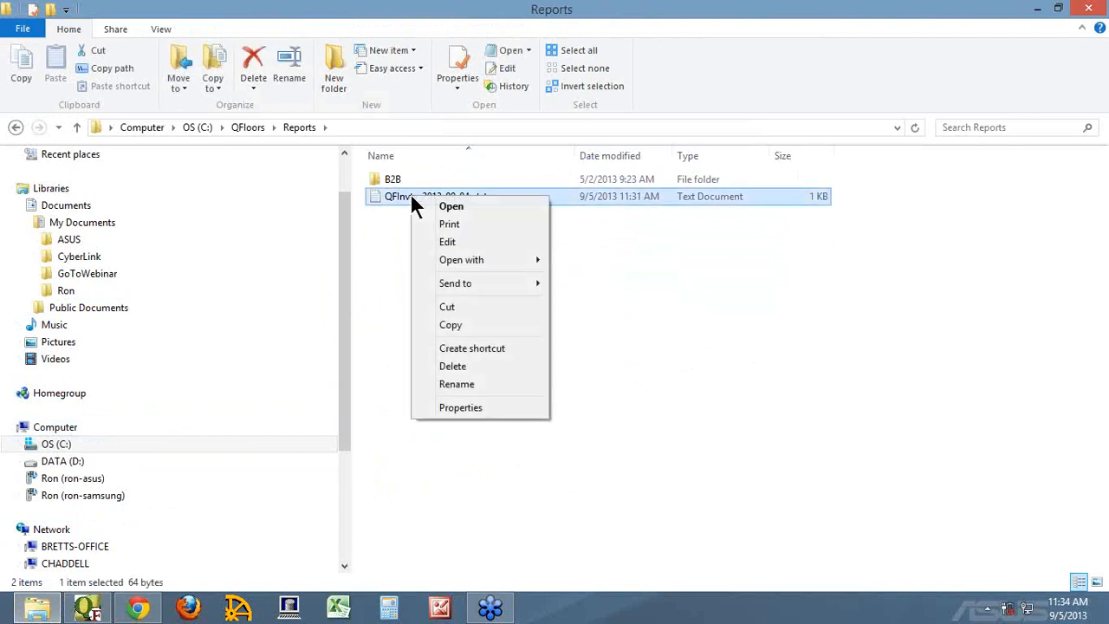
{"action": "left_click", "coordinate": [451, 325]}
{"action": "right_click", "coordinate": [429, 282]}
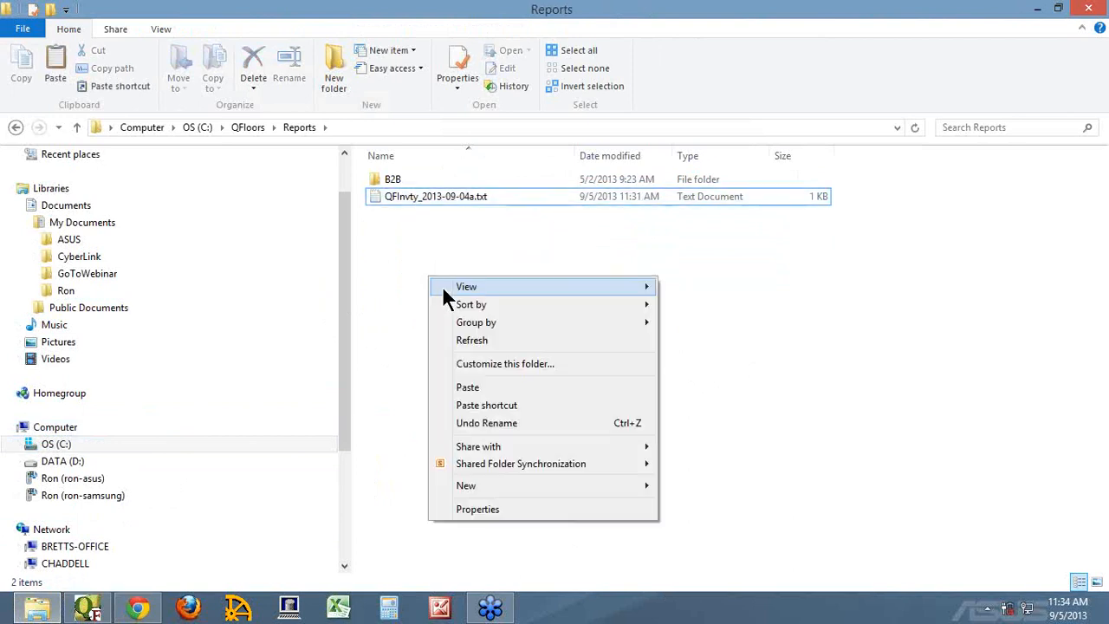
{"action": "left_click", "coordinate": [473, 388]}
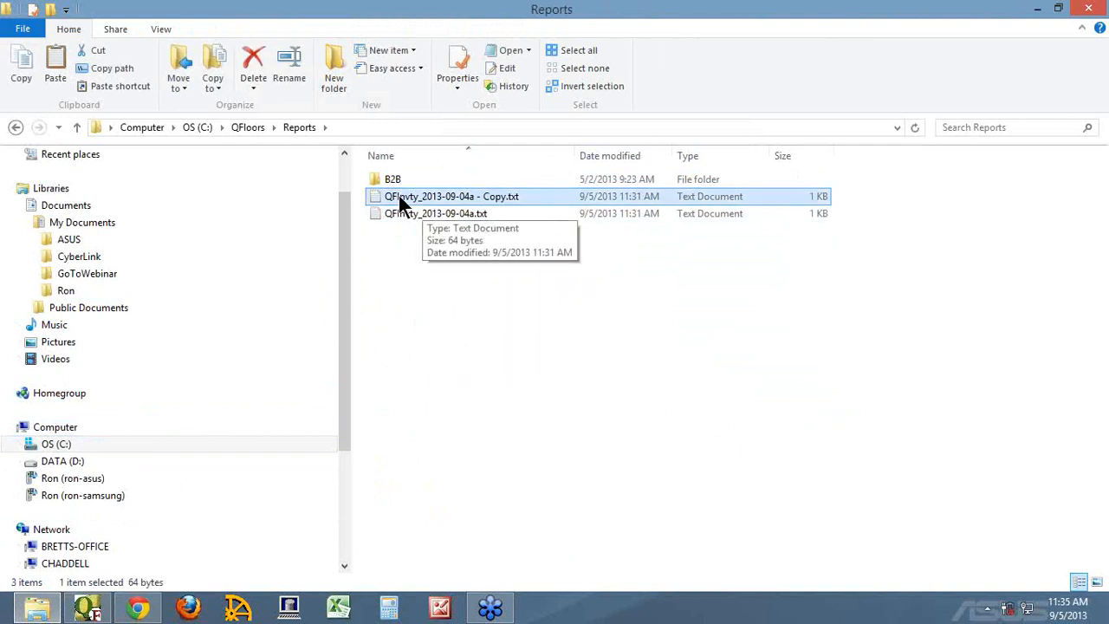
Rename the original QFInvty_2013-09-04a.txt file as QFInvty_2013-09-04b.txt.
{"action": "left_click", "coordinate": [458, 216]}
{"action": "left_click", "coordinate": [470, 211]}
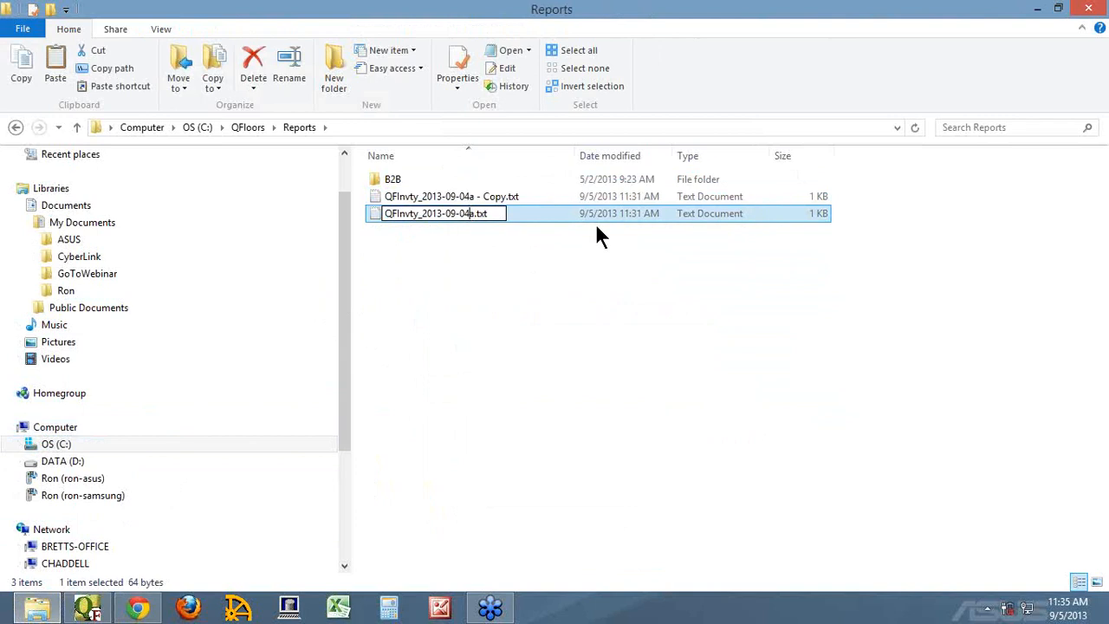
{"action": "key", "text": "BackSpace"}
{"action": "type", "text": "b"}
{"action": "key", "text": "Return"}
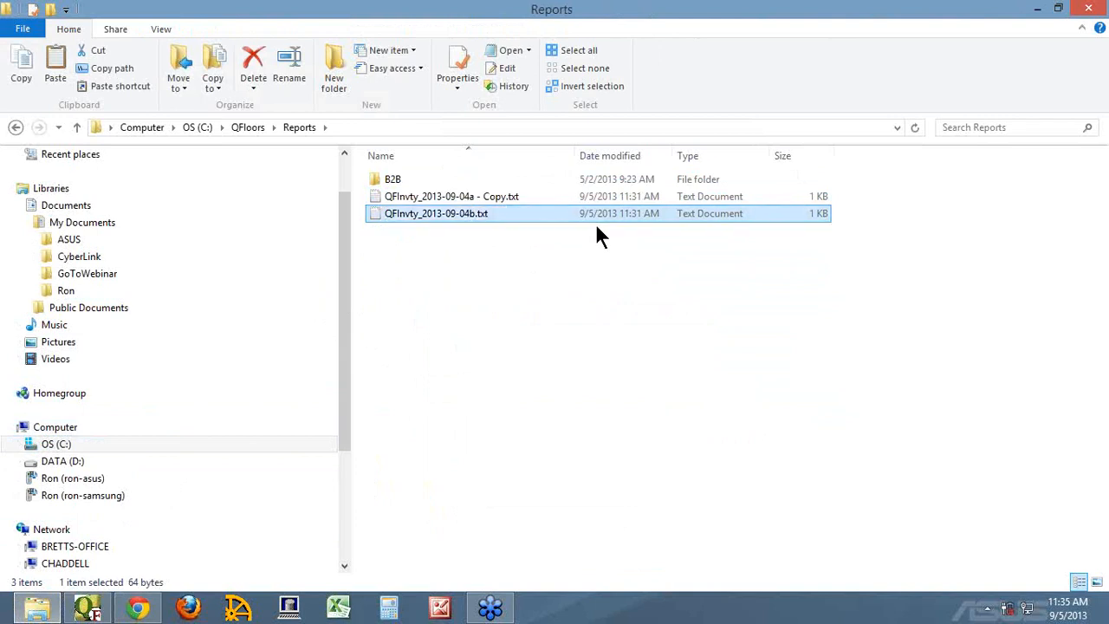
Open QFInvty_2013-09-04b.txt and QFInvty_2013-09-04a - Copy.txt in Notepad and arrange their windows to compare the scanned lines.
{"action": "left_click", "coordinate": [427, 192]}
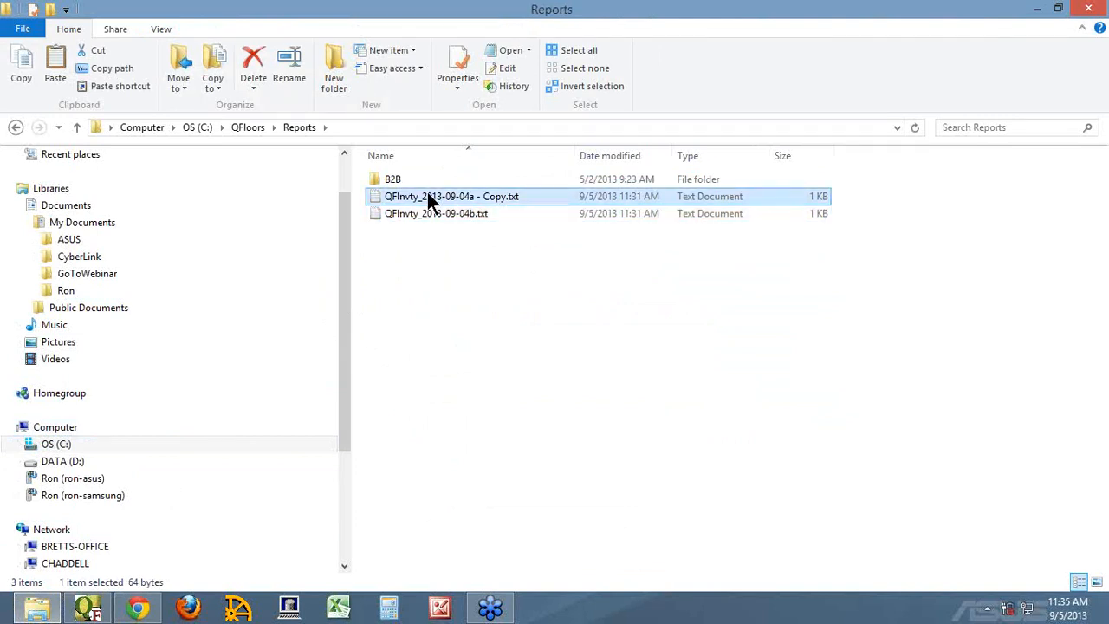
{"action": "left_click", "coordinate": [414, 208], "text": "ctrl"}
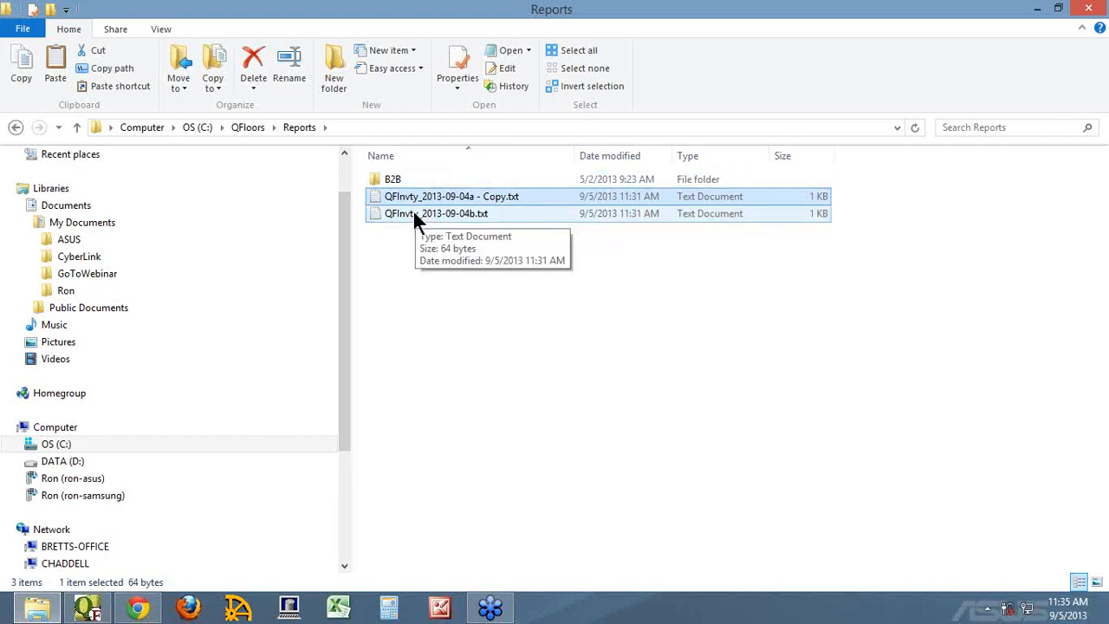
{"action": "double_click", "coordinate": [415, 215]}
{"action": "left_click_drag", "start_coordinate": [414, 187], "coordinate": [293, 265]}
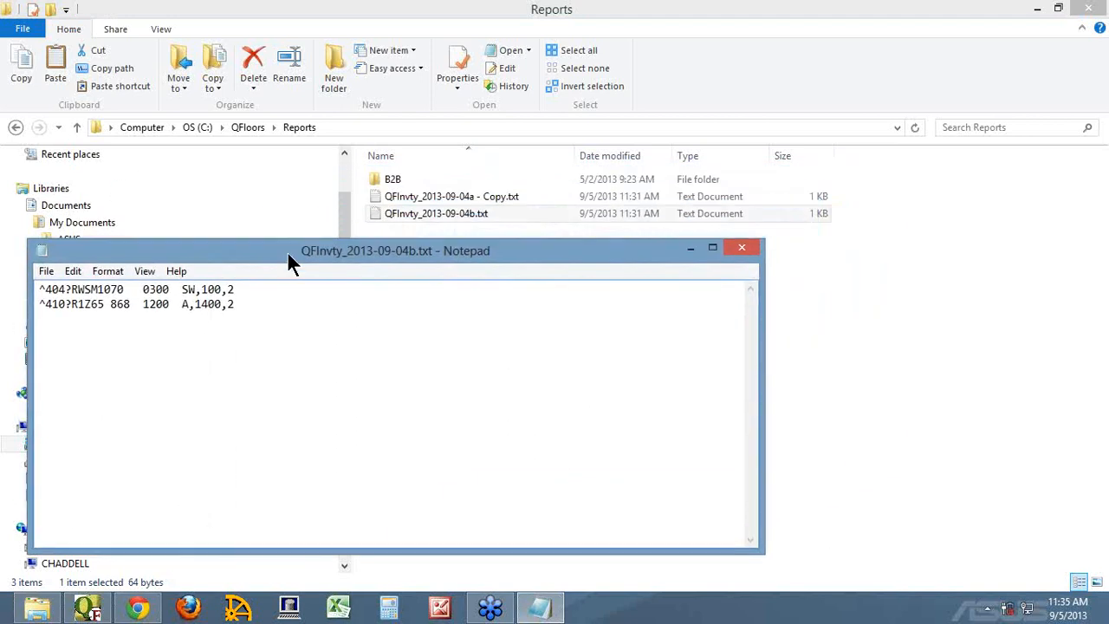
{"action": "double_click", "coordinate": [404, 195]}
{"action": "left_click_drag", "start_coordinate": [420, 178], "coordinate": [575, 100]}
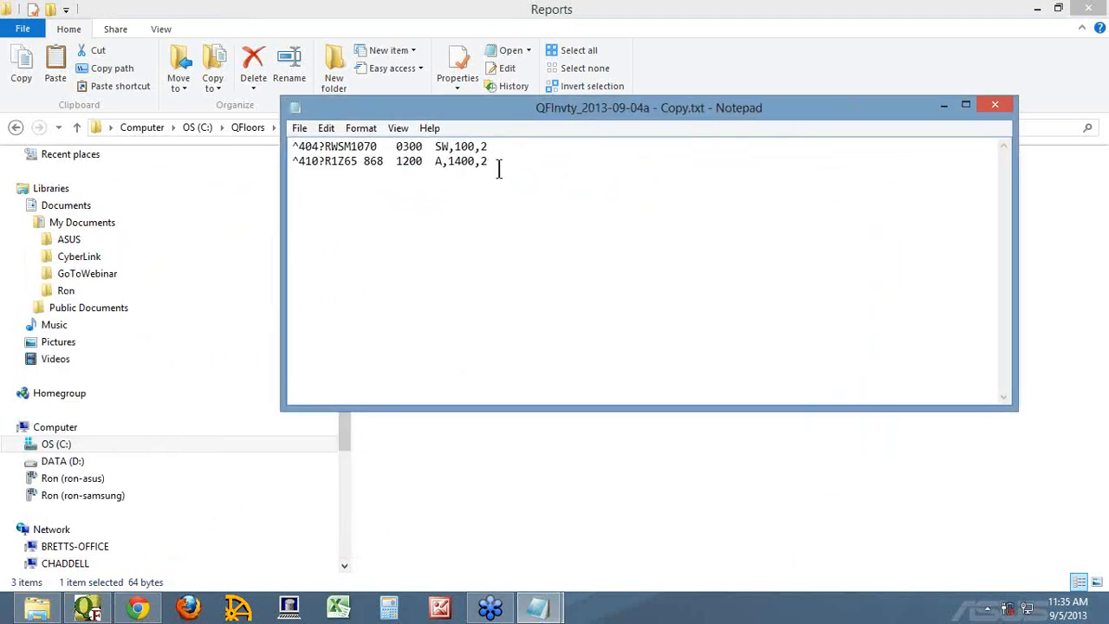
Copy both lines from QFInvty_2013-09-04a - Copy.txt to the end of QFInvty_2013-09-04b.txt, and close the copy's window.
{"action": "left_click_drag", "start_coordinate": [489, 163], "coordinate": [295, 146]}
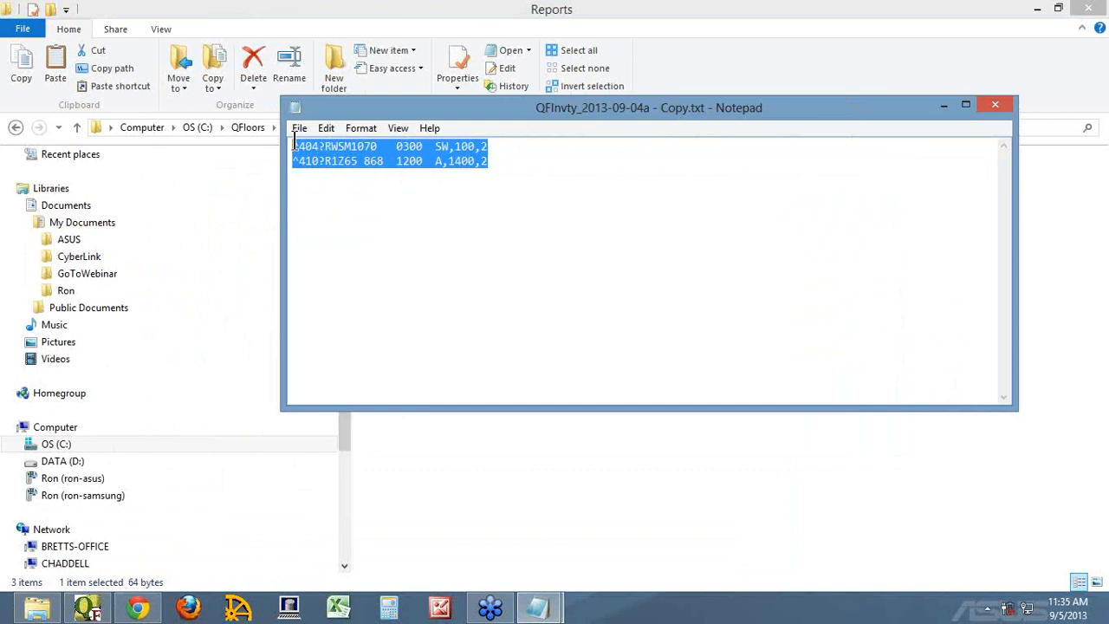
{"action": "right_click", "coordinate": [364, 147]}
{"action": "left_click", "coordinate": [413, 195]}
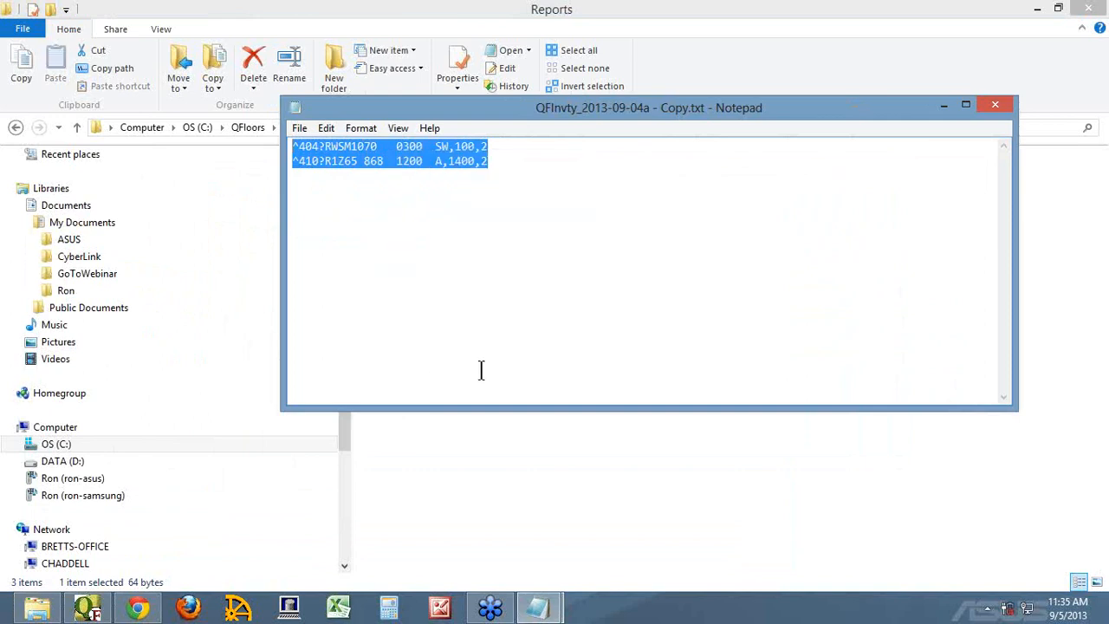
{"action": "left_click", "coordinate": [542, 609]}
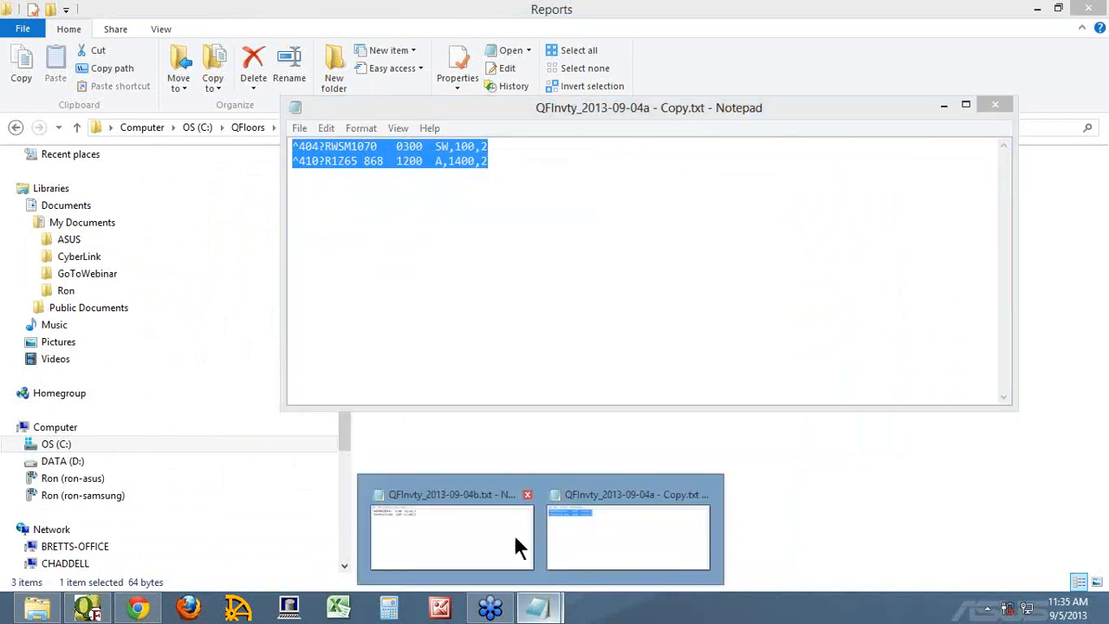
{"action": "left_click", "coordinate": [500, 532]}
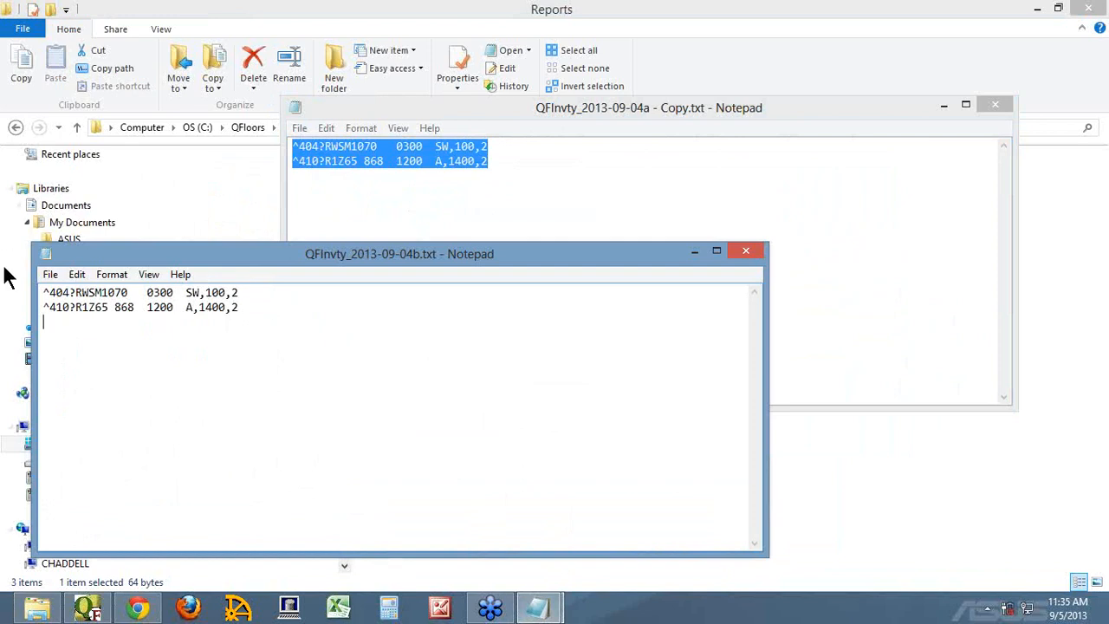
{"action": "key", "text": "ctrl+v"}
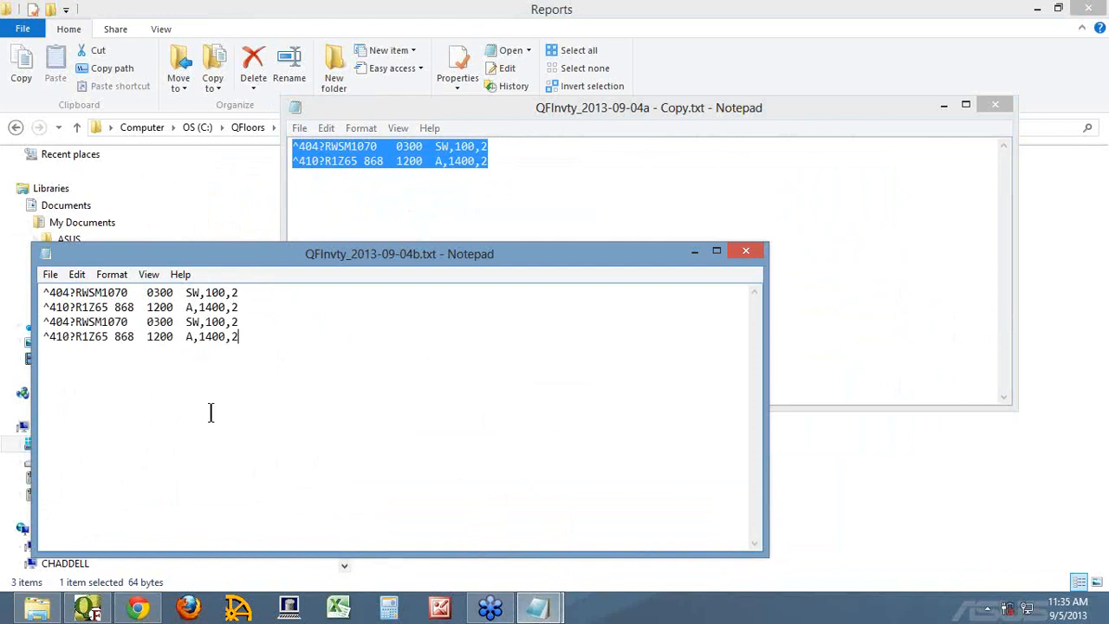
{"action": "left_click", "coordinate": [1001, 103]}
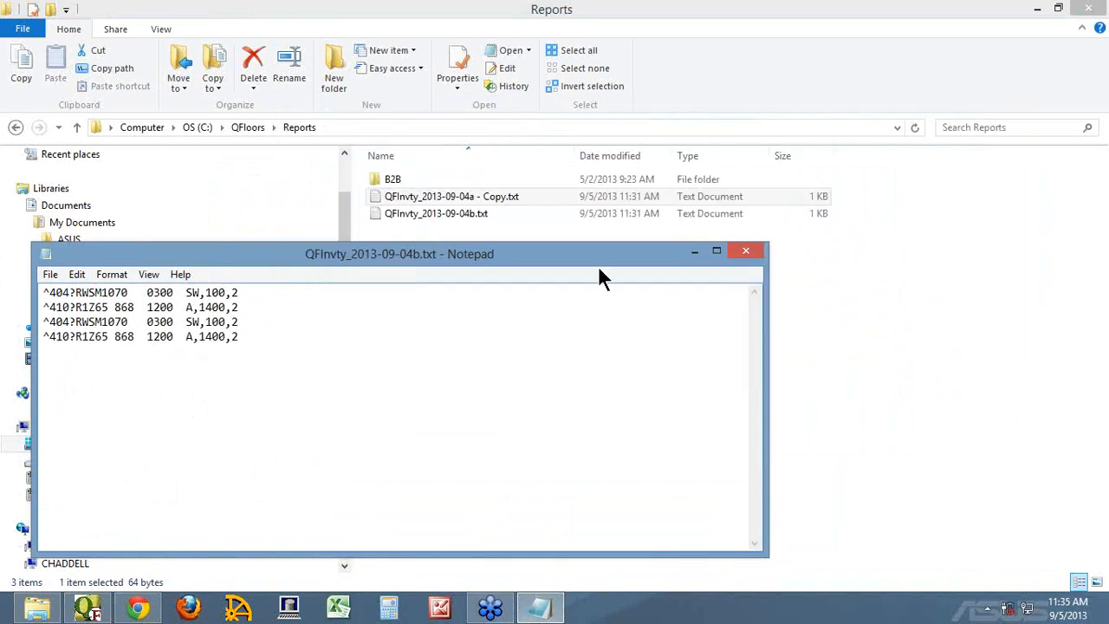
Delete the two pasted lines from QFInvty_2013-09-04b.txt and close the file without saving.
{"action": "left_click_drag", "start_coordinate": [622, 253], "coordinate": [750, 211]}
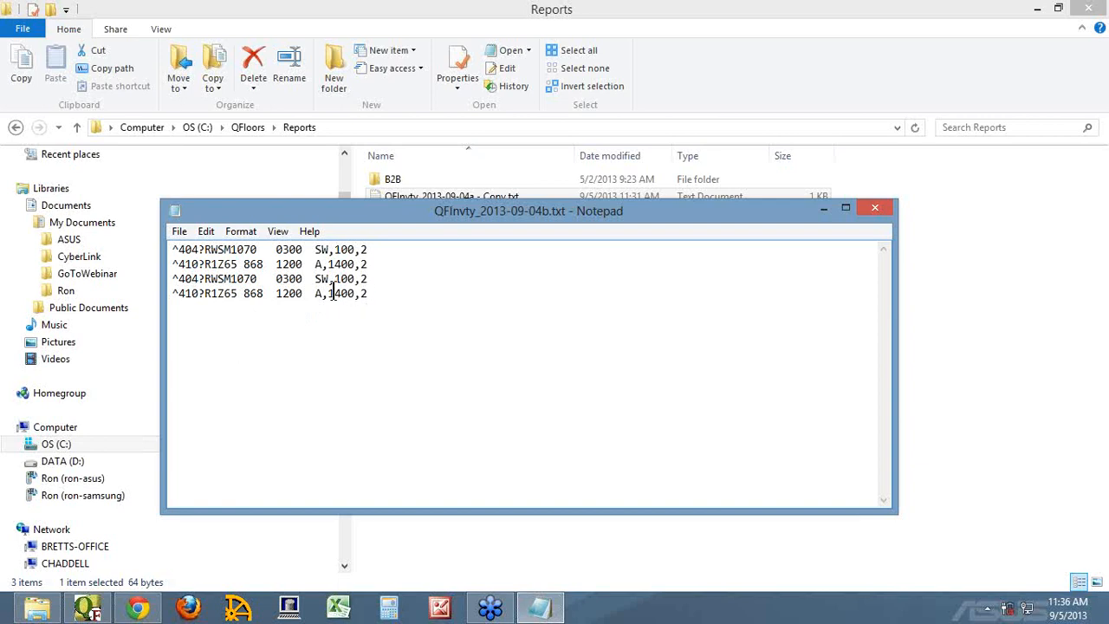
{"action": "left_click_drag", "start_coordinate": [368, 295], "coordinate": [175, 275]}
{"action": "key", "text": "Delete"}
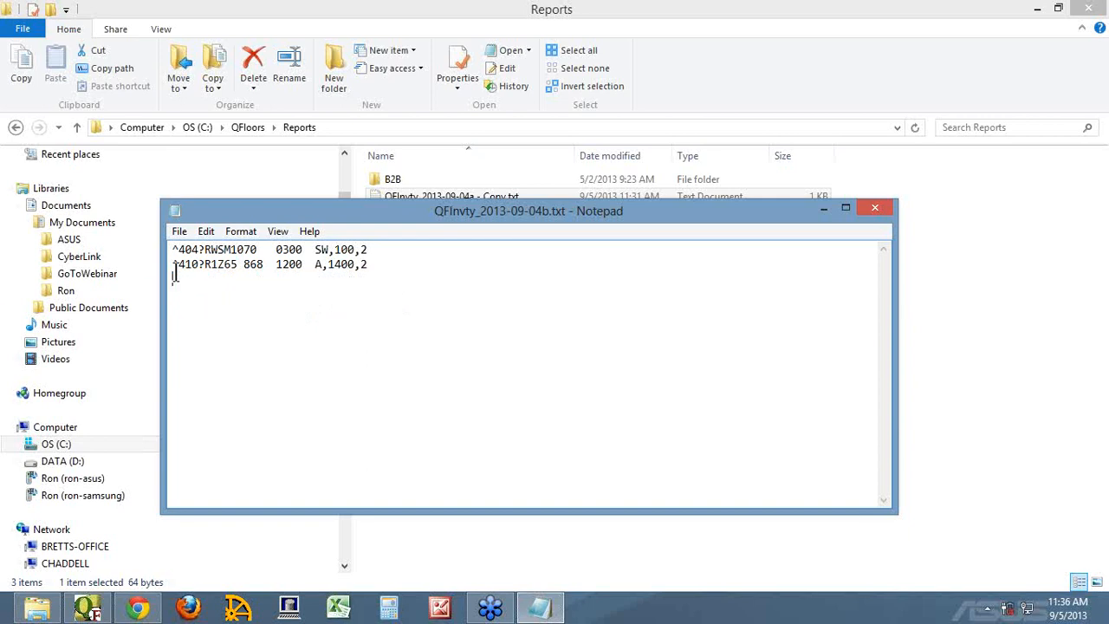
{"action": "left_click", "coordinate": [876, 208]}
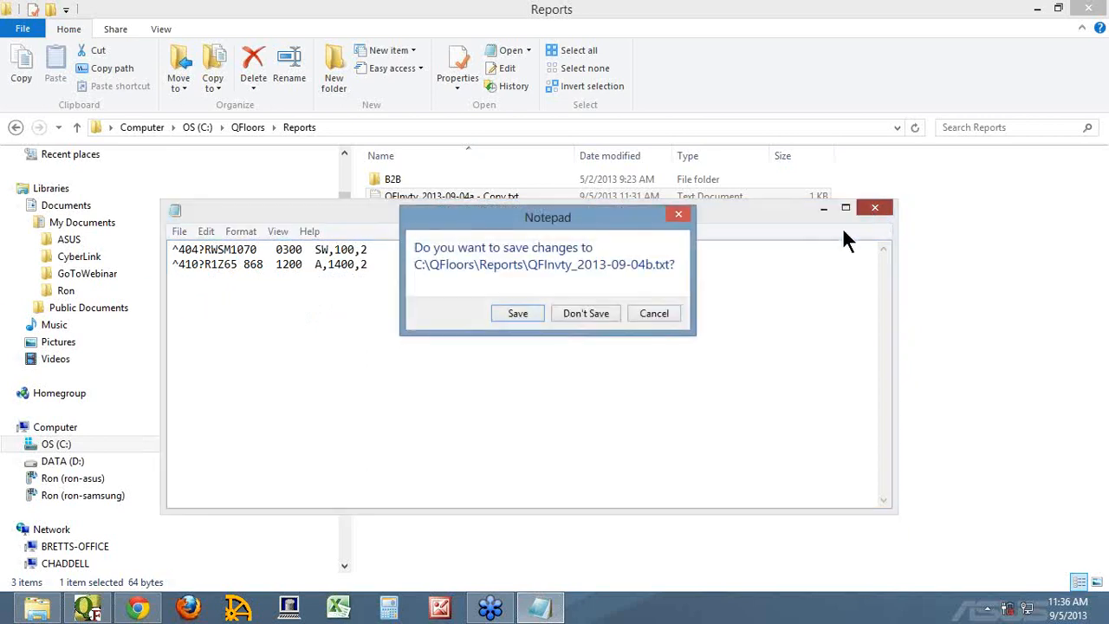
{"action": "left_click", "coordinate": [587, 312]}
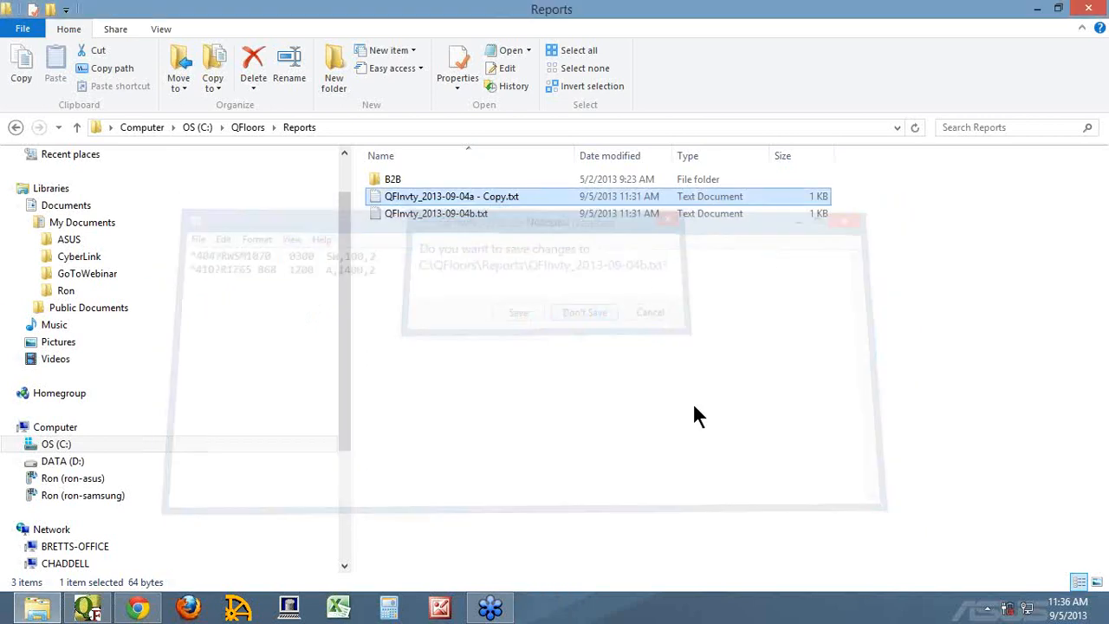
Reopen QFInvty_2013-09-04b.txt to check its contents and close it again.
{"action": "double_click", "coordinate": [460, 213]}
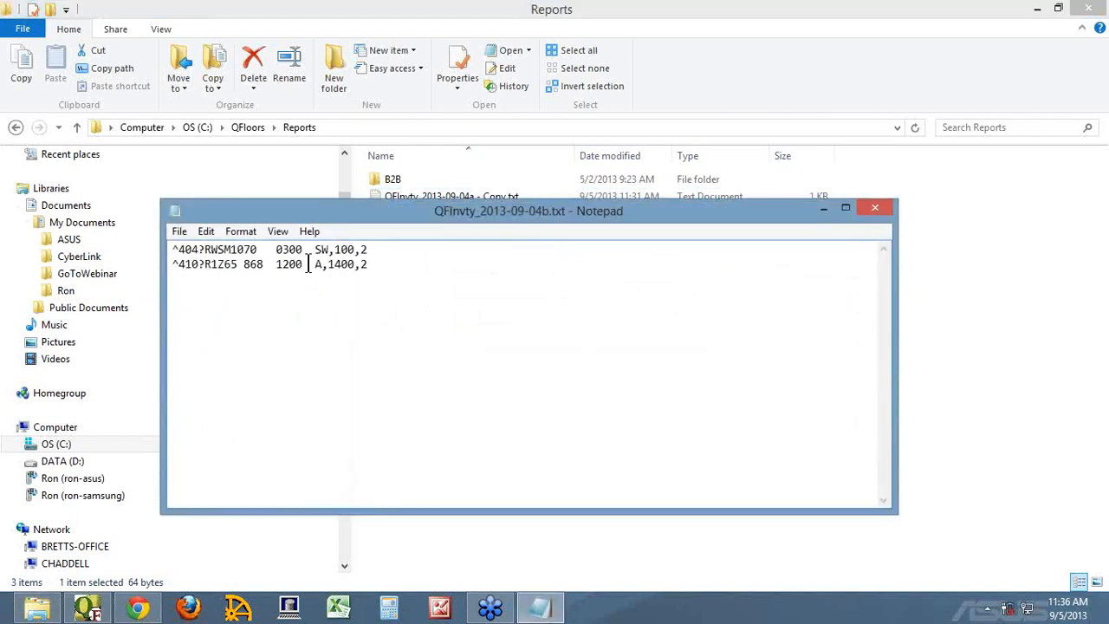
{"action": "left_click", "coordinate": [877, 210]}
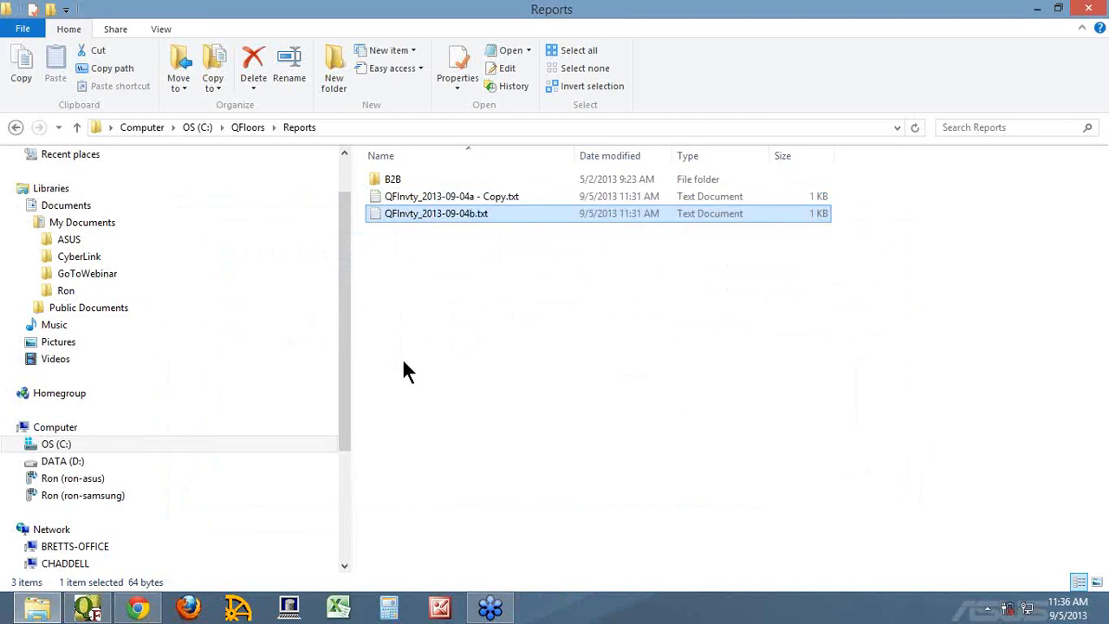
Switch to QFloors and reconcile the stock list against the scanned file QFInvty_2013-09-04b.txt from the stock cleanup options.
{"action": "left_click", "coordinate": [89, 610]}
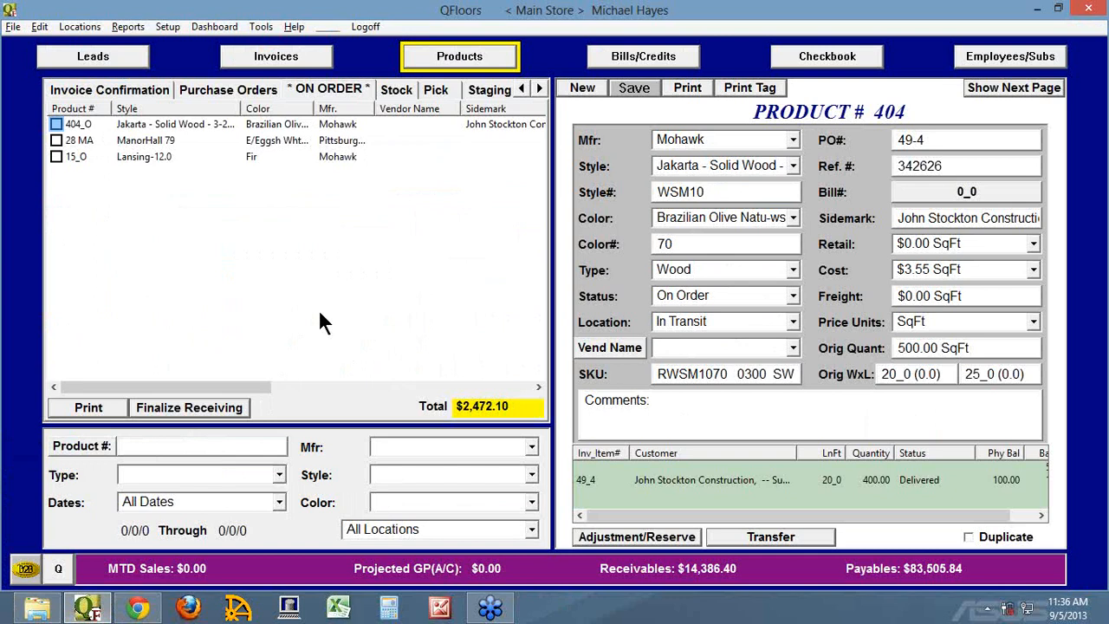
{"action": "left_click", "coordinate": [395, 90]}
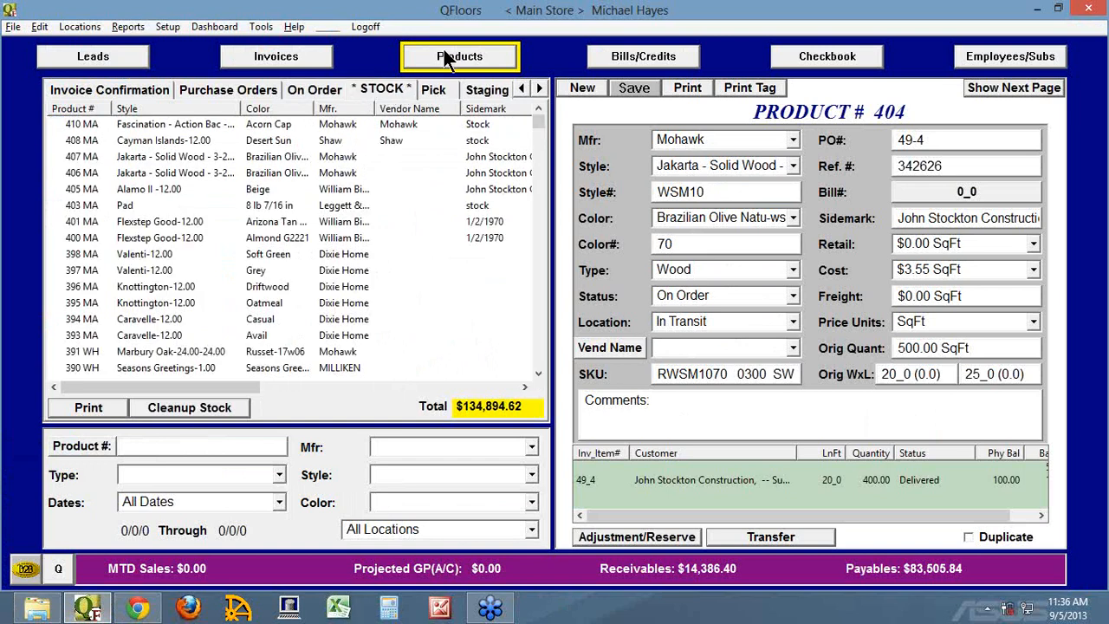
{"action": "left_click", "coordinate": [187, 408]}
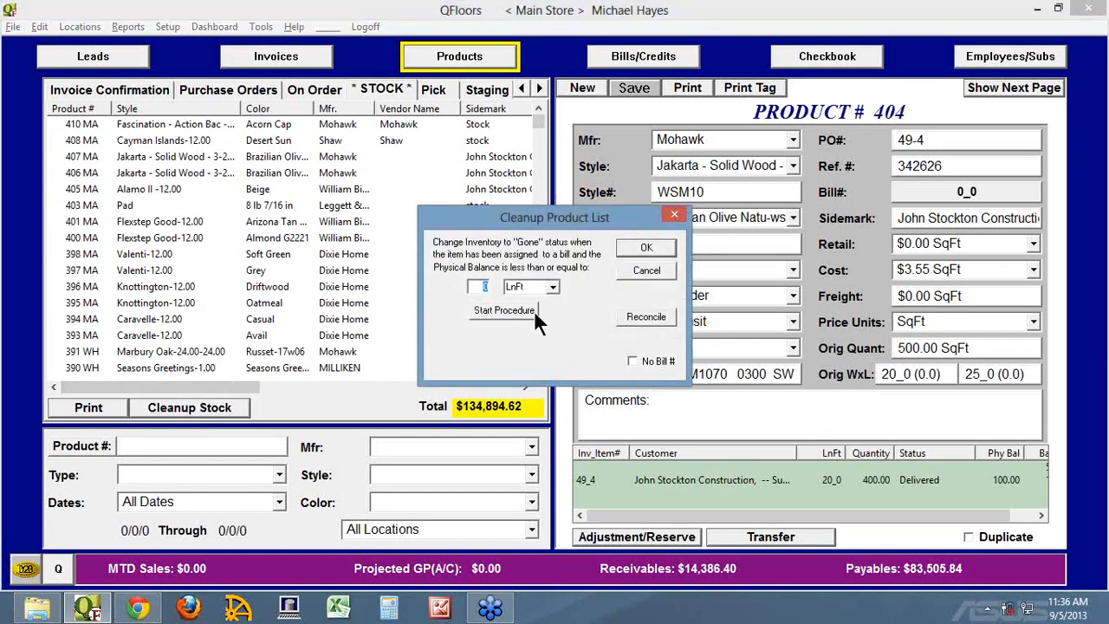
{"action": "left_click", "coordinate": [642, 316]}
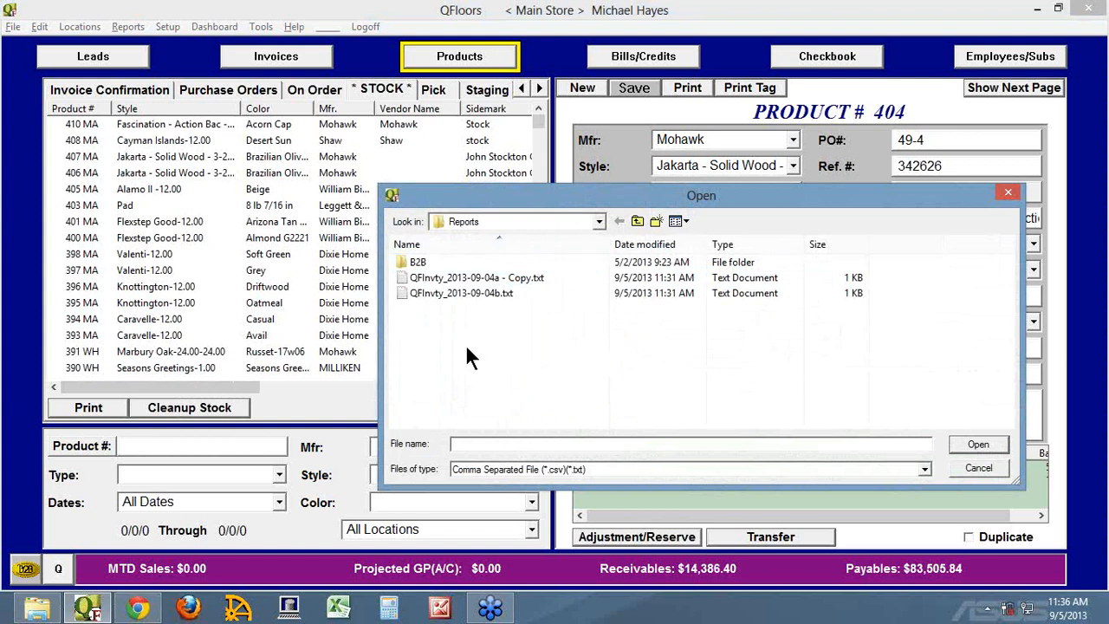
{"action": "left_click", "coordinate": [422, 292]}
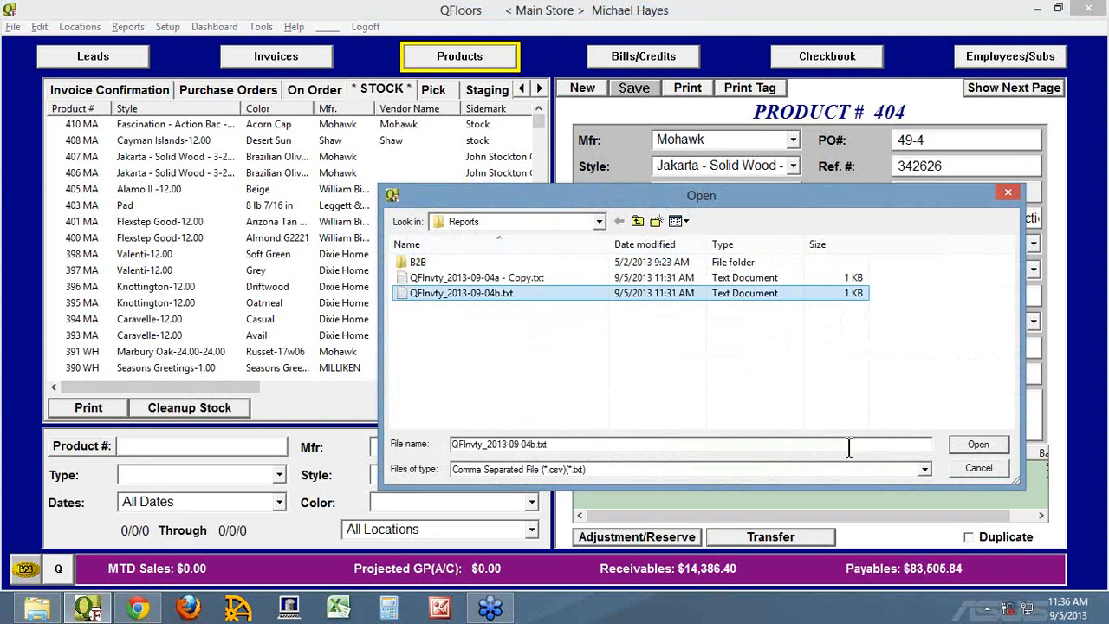
{"action": "left_click", "coordinate": [980, 442]}
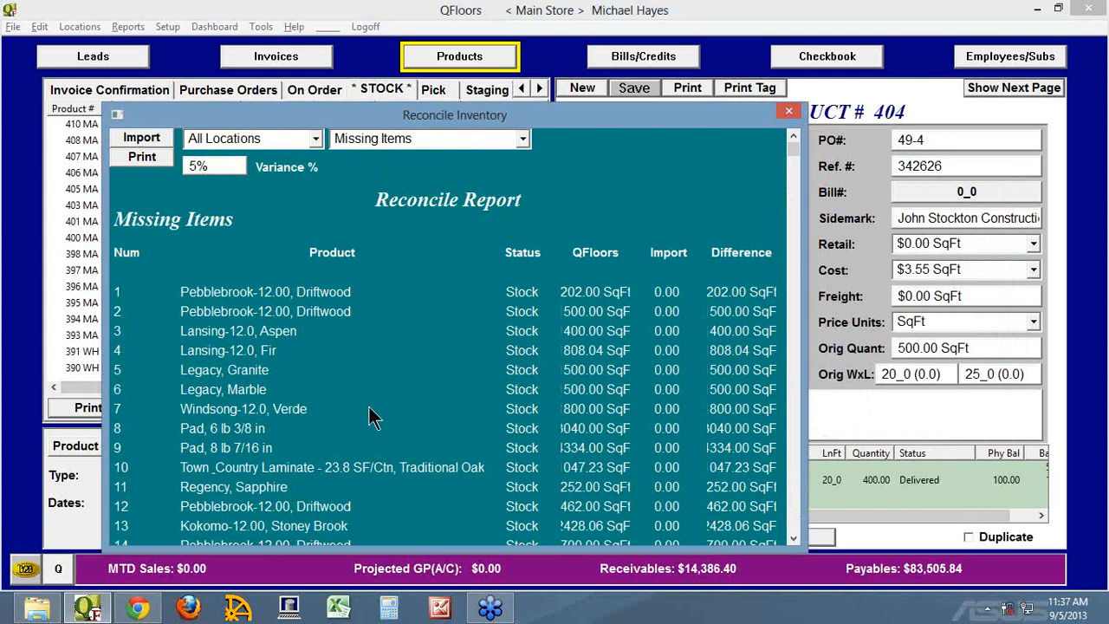
Show the Quantity Difference reconcile report for all locations and widen its window to make the quantity columns readable.
{"action": "mouse_move", "coordinate": [794, 149]}
{"action": "left_mouse_down"}
{"action": "mouse_move", "coordinate": [808, 540]}
{"action": "mouse_move", "coordinate": [818, 245]}
{"action": "mouse_move", "coordinate": [800, 144]}
{"action": "left_mouse_up"}
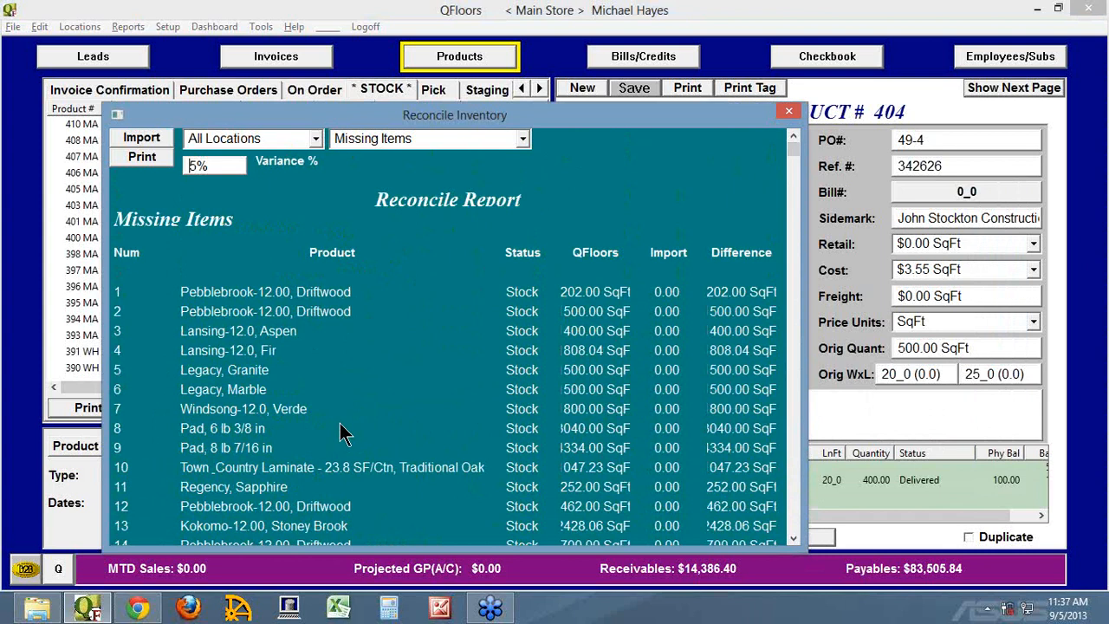
{"action": "left_click", "coordinate": [317, 139]}
{"action": "left_click", "coordinate": [317, 138]}
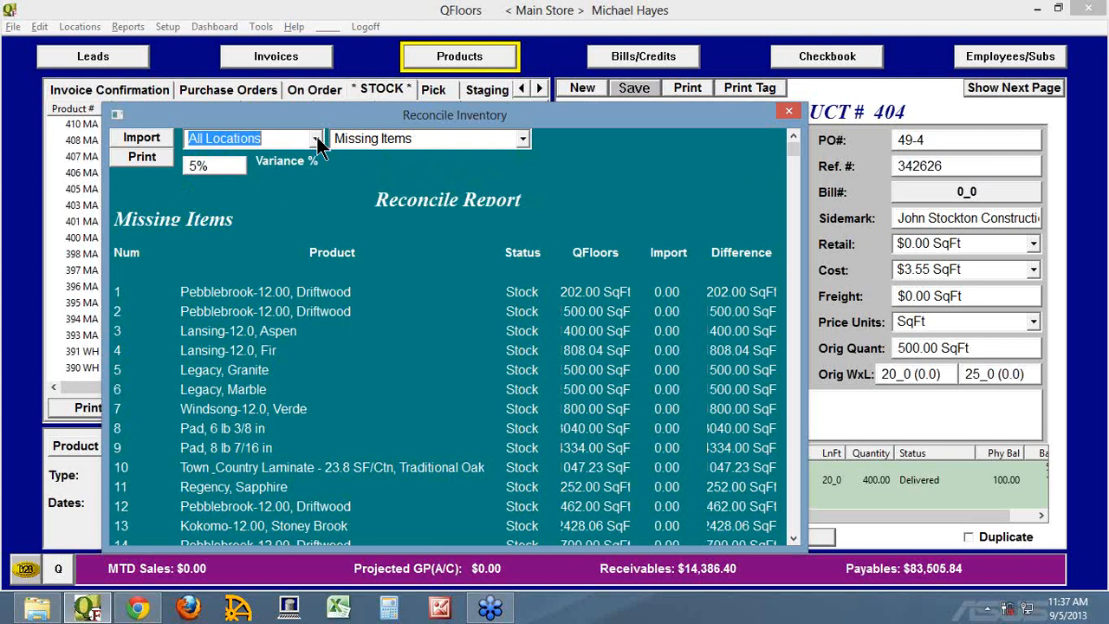
{"action": "left_click", "coordinate": [524, 141]}
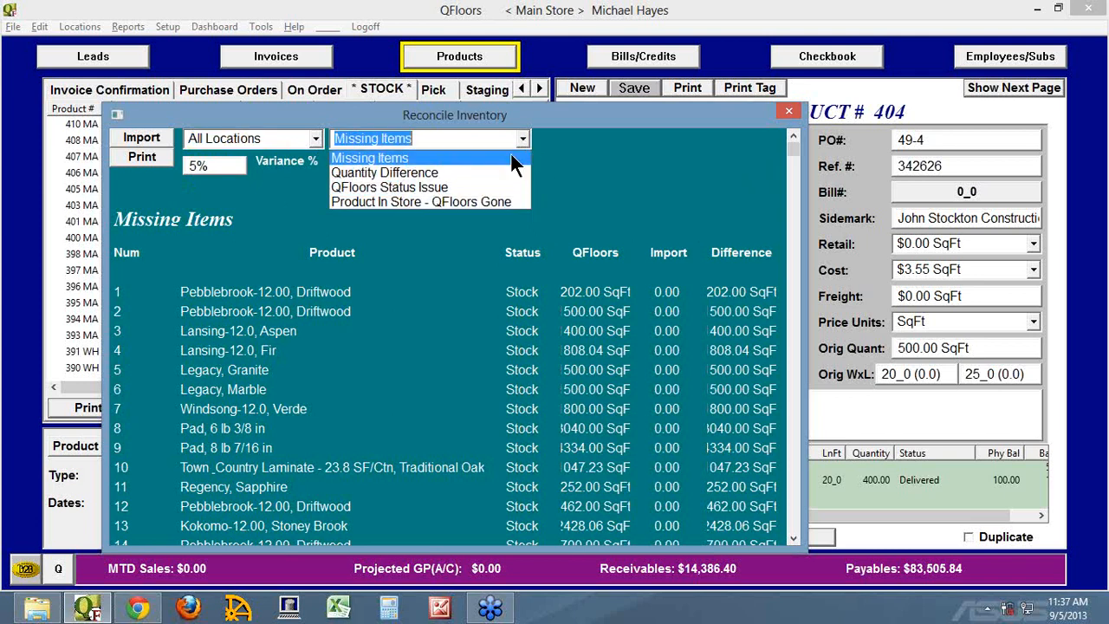
{"action": "left_click", "coordinate": [438, 174]}
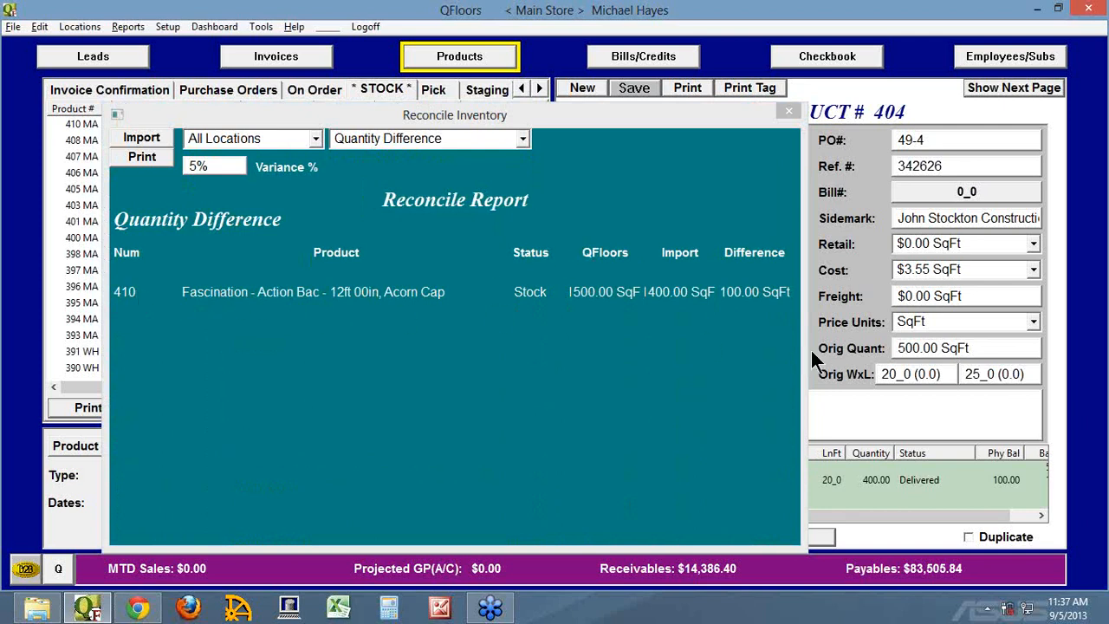
{"action": "left_click_drag", "start_coordinate": [806, 349], "coordinate": [966, 358]}
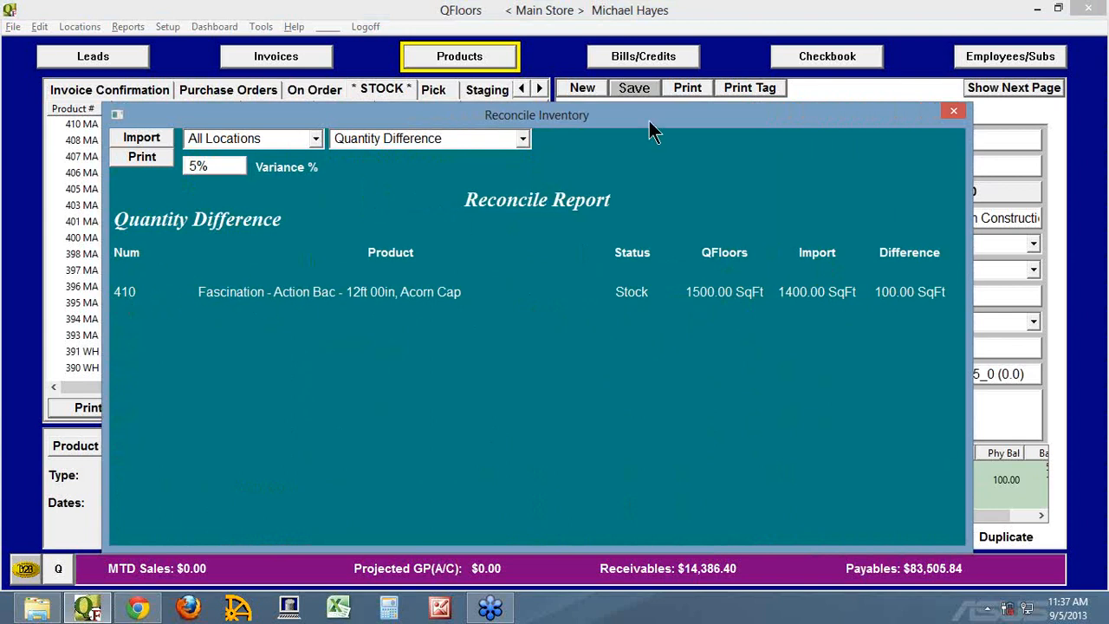
Move the Reconcile Inventory window out of the way and open stock product 410 to review its original quantity.
{"action": "left_click_drag", "start_coordinate": [651, 130], "coordinate": [607, 593]}
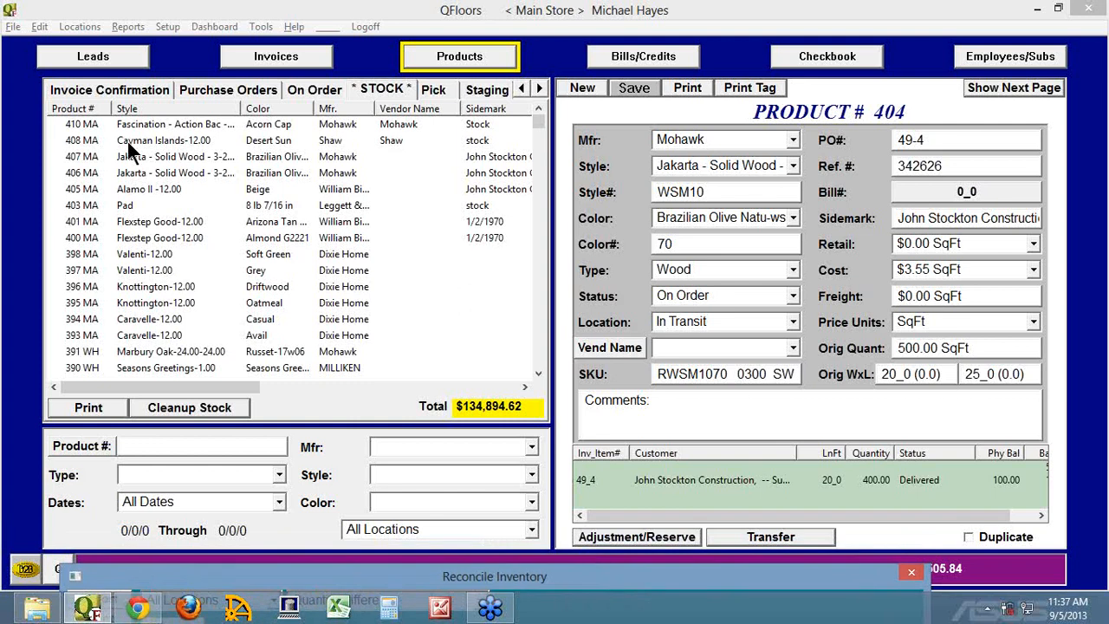
{"action": "left_click", "coordinate": [71, 124]}
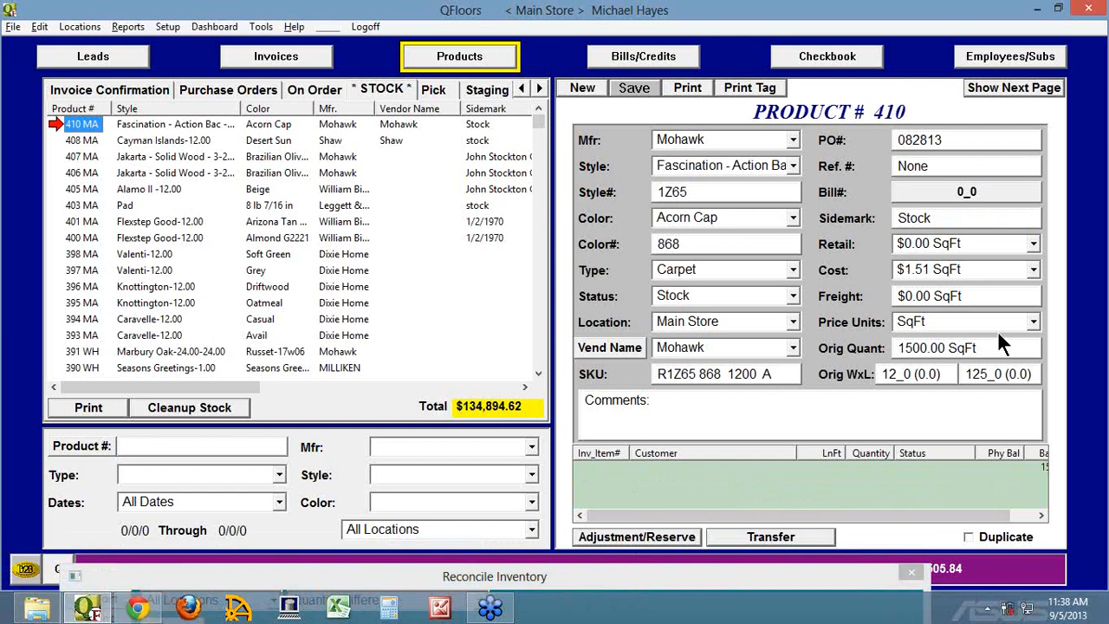
{"action": "left_click_drag", "start_coordinate": [986, 348], "coordinate": [884, 340]}
{"action": "left_click_drag", "start_coordinate": [989, 342], "coordinate": [871, 340]}
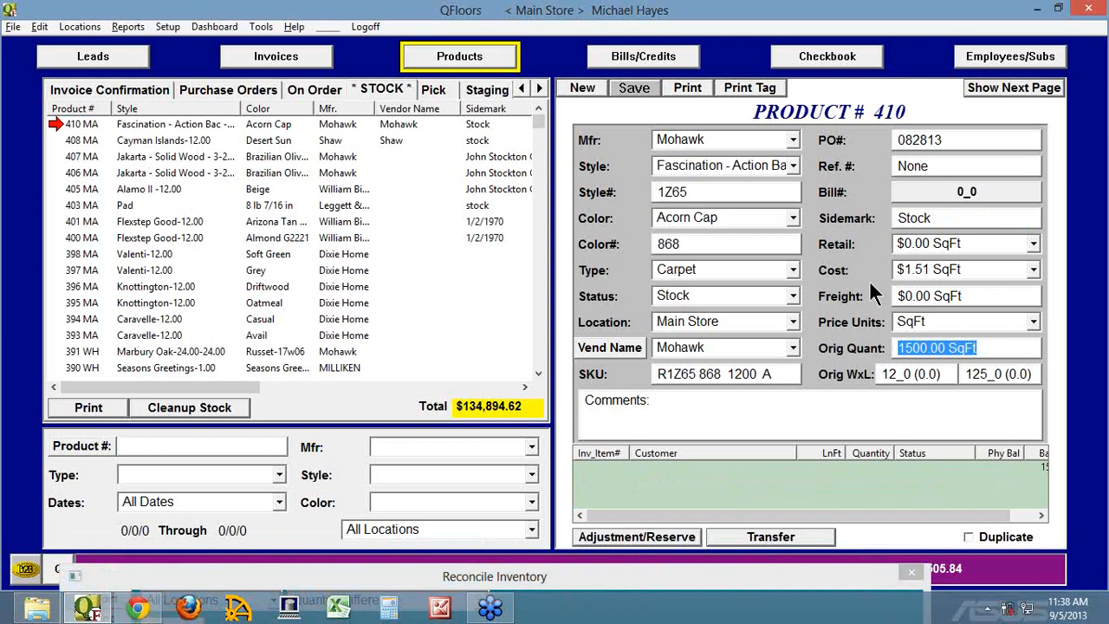
Record an inventory adjustment of 100.00 SqFt for product 410, dated 09/05/2013, with the comment "counted invty".
{"action": "left_click", "coordinate": [612, 537]}
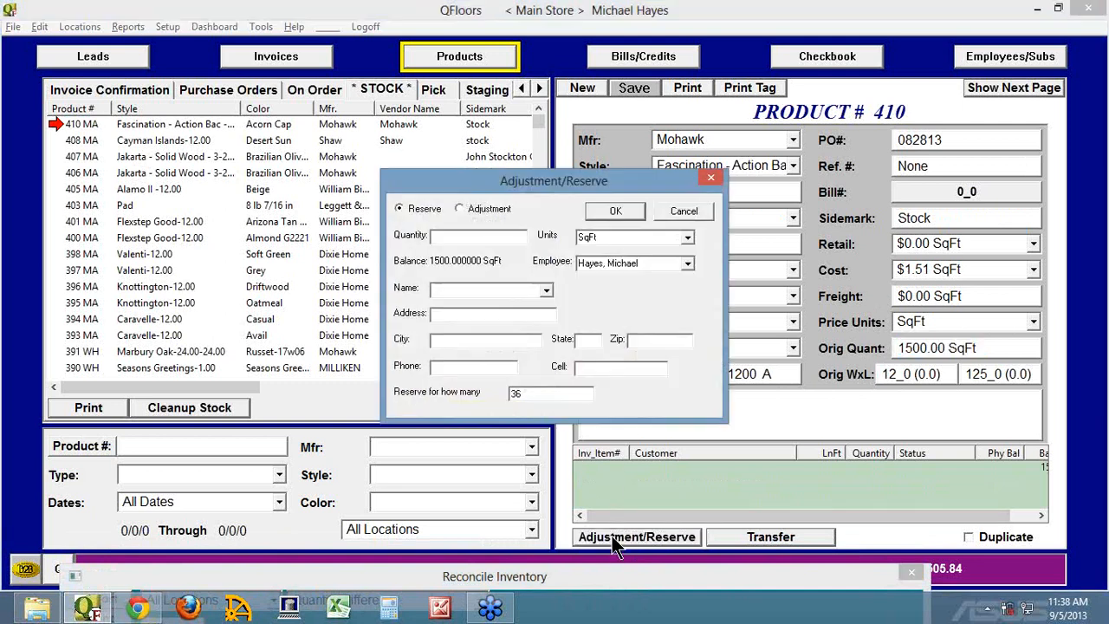
{"action": "left_click", "coordinate": [460, 209]}
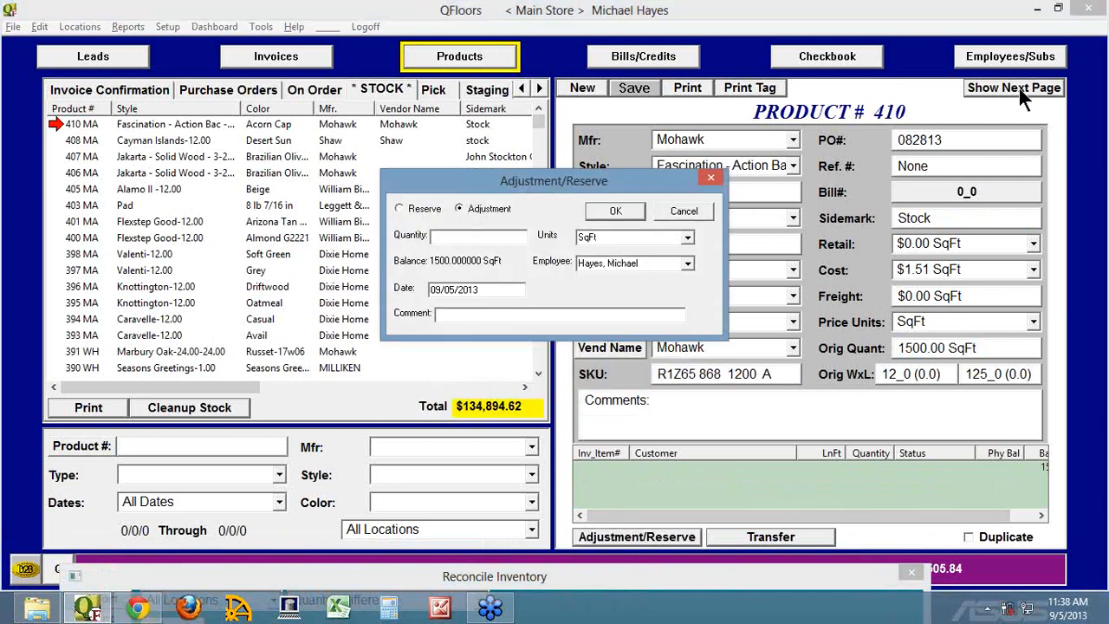
{"action": "type", "text": "100.00"}
{"action": "left_click_drag", "start_coordinate": [486, 291], "coordinate": [423, 290]}
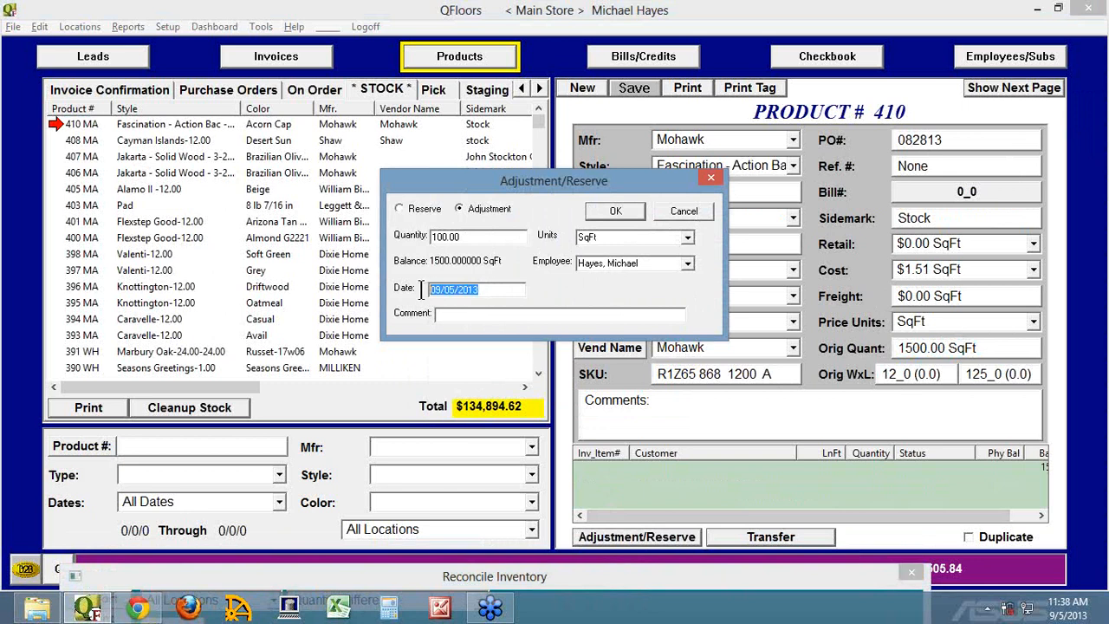
{"action": "left_click", "coordinate": [486, 293]}
{"action": "type", "text": "counted"}
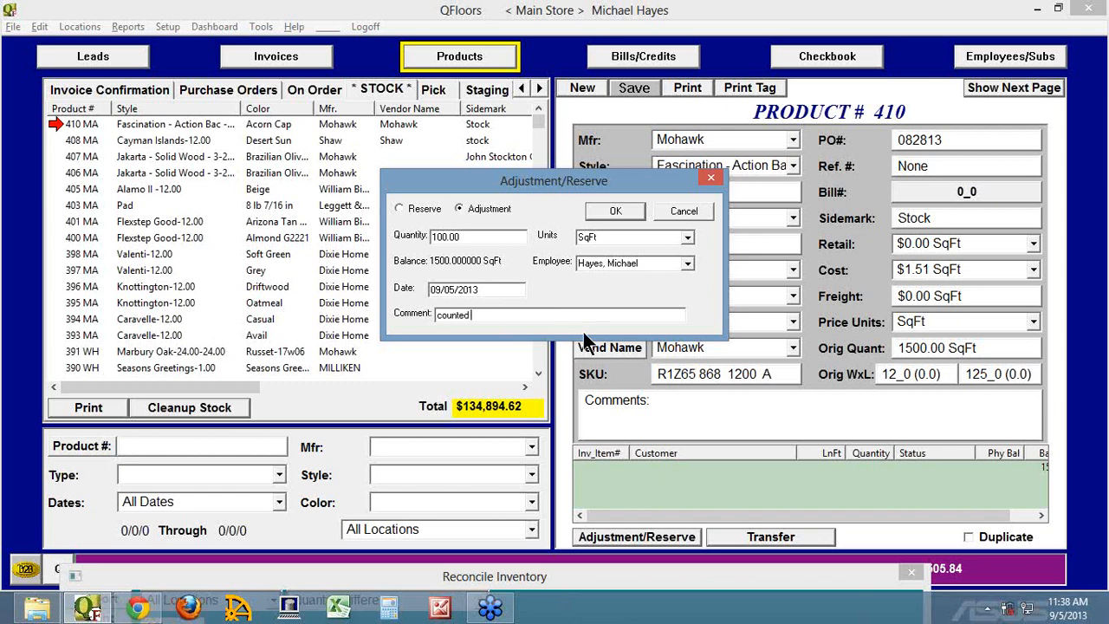
{"action": "type", "text": " invty"}
{"action": "left_click", "coordinate": [615, 212]}
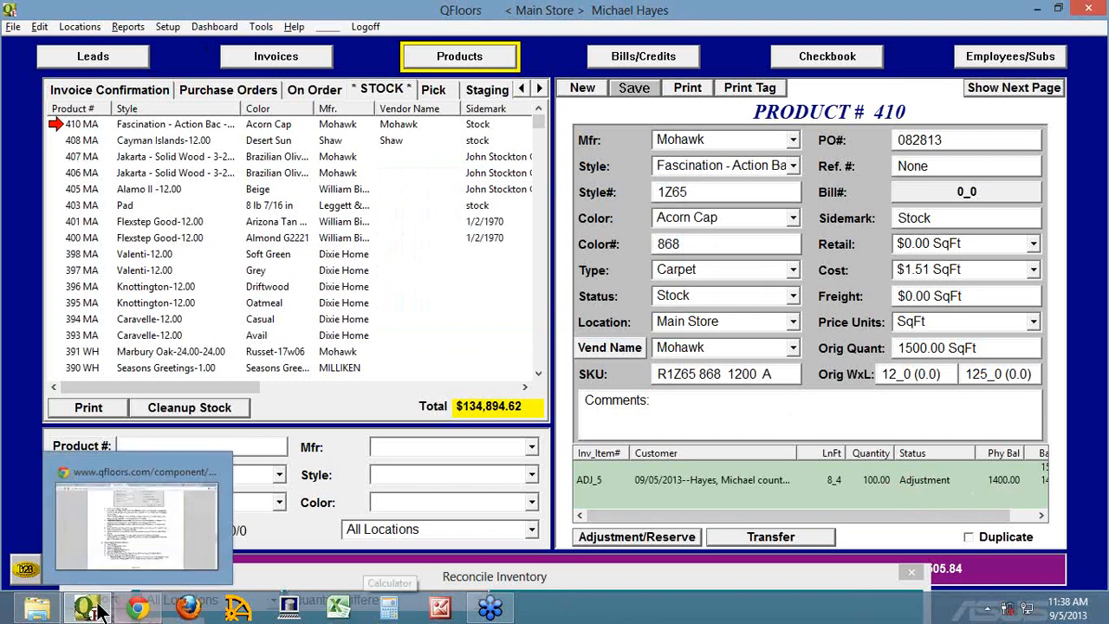
Bring the Reconcile Inventory window back into view and show the QFloors Status Issue report for all locations.
{"action": "left_click_drag", "start_coordinate": [497, 578], "coordinate": [532, 78]}
{"action": "left_click", "coordinate": [525, 90]}
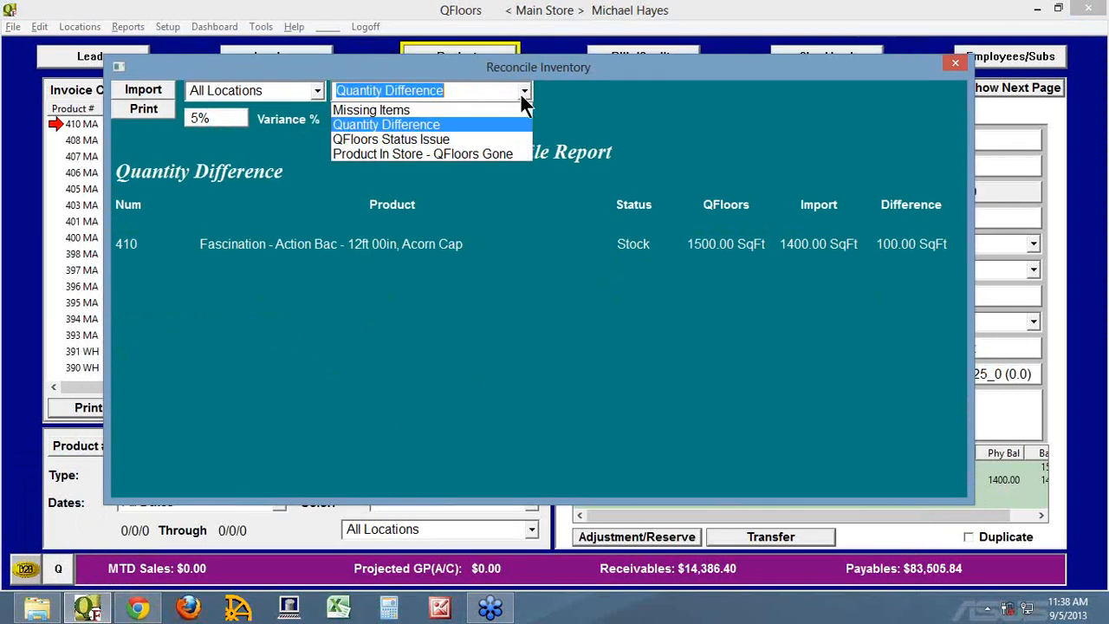
{"action": "left_click", "coordinate": [406, 143]}
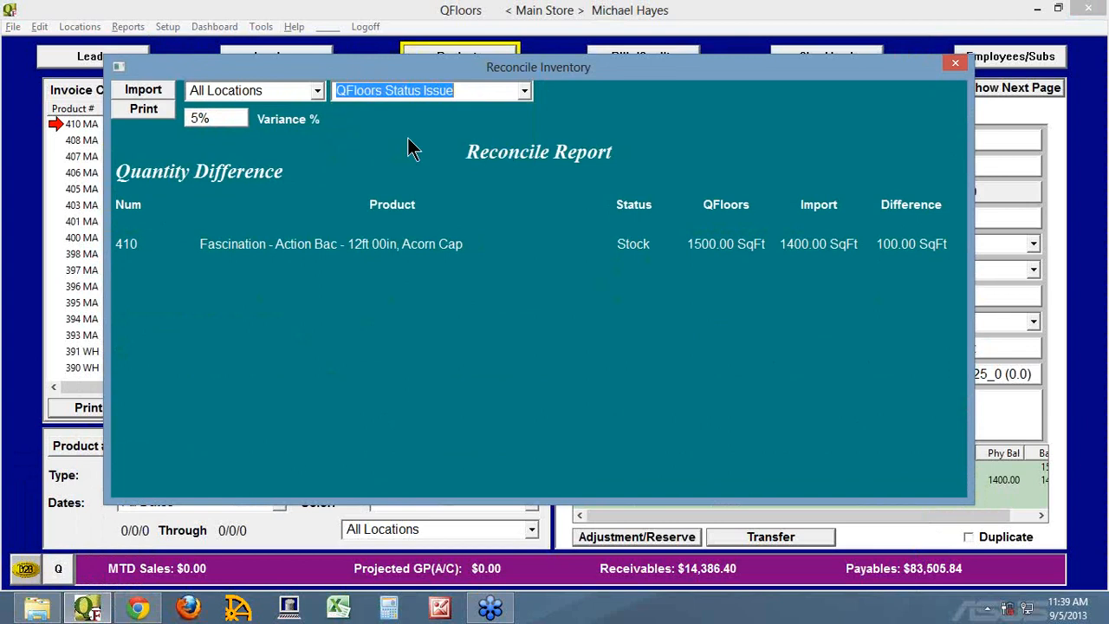
{"action": "left_click", "coordinate": [319, 93]}
{"action": "left_click", "coordinate": [318, 98]}
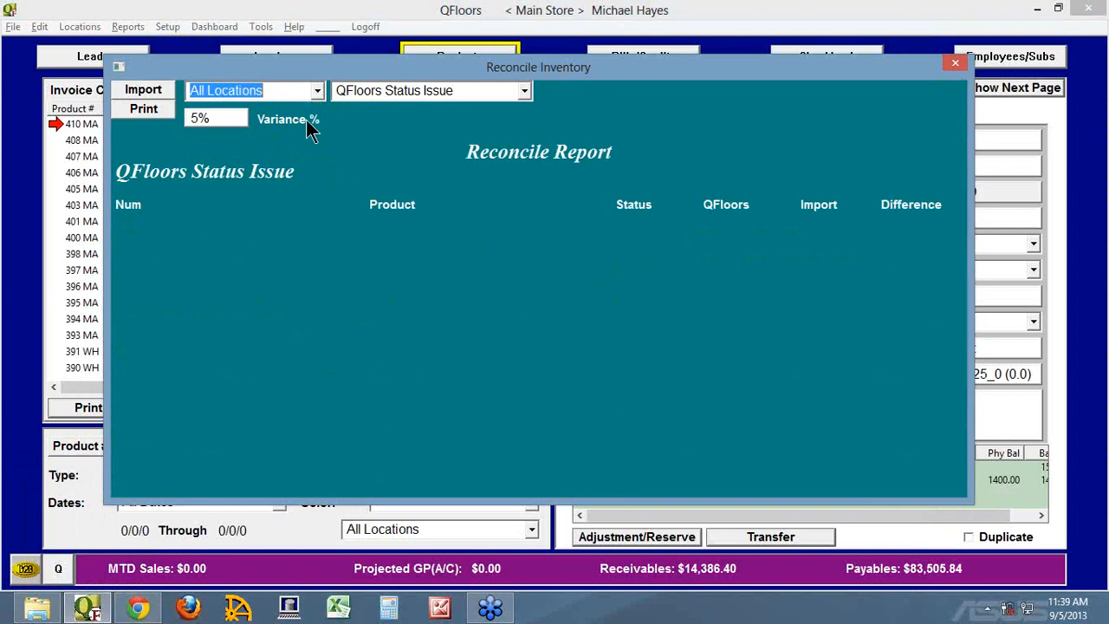
{"action": "left_click", "coordinate": [218, 119]}
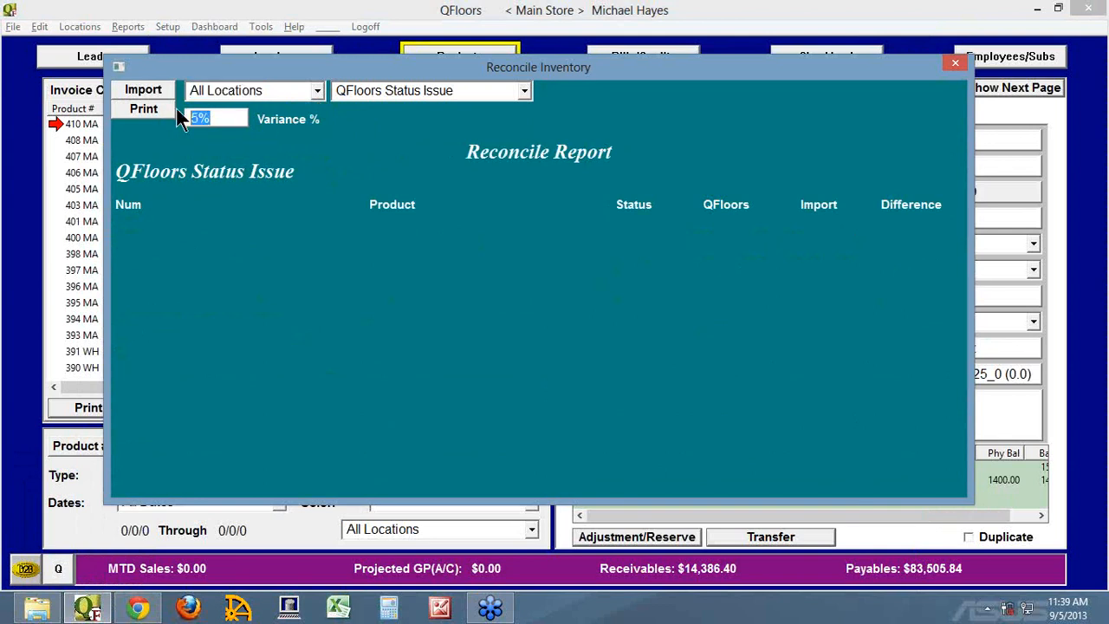
{"action": "left_click", "coordinate": [450, 97]}
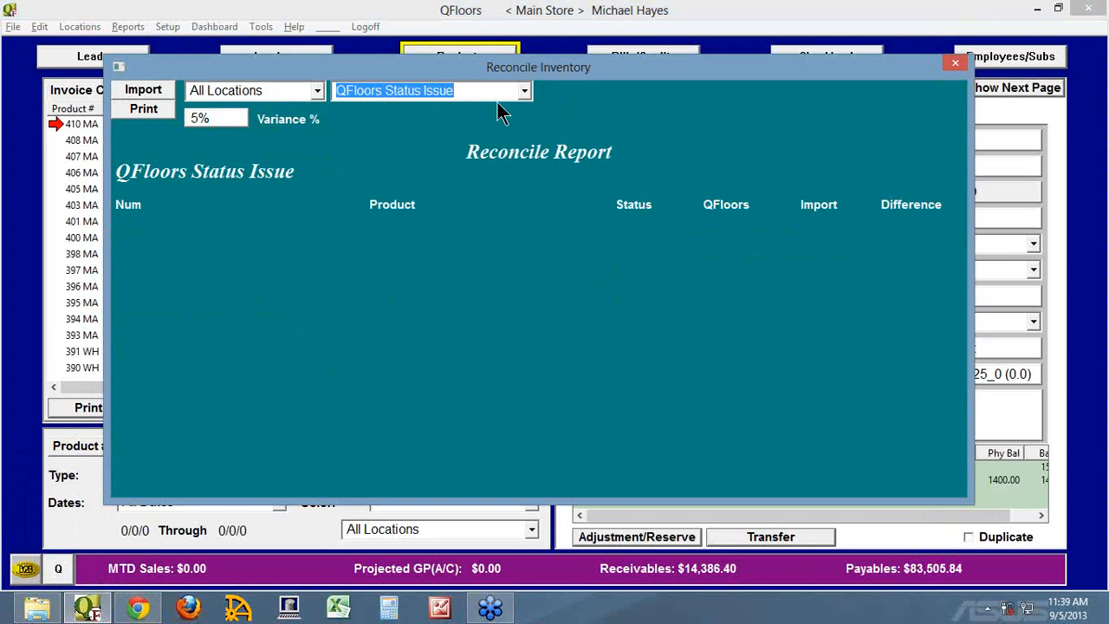
Move the Reconcile Inventory window out of the way and open on-order product 404 to review its status and location.
{"action": "left_click", "coordinate": [475, 12]}
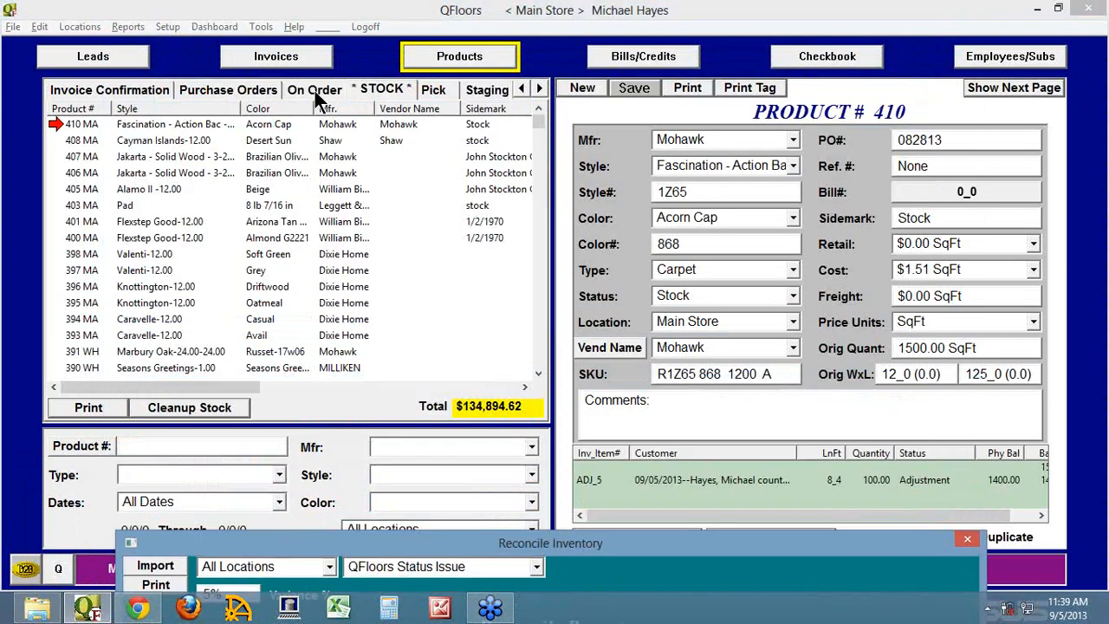
{"action": "left_click", "coordinate": [319, 91]}
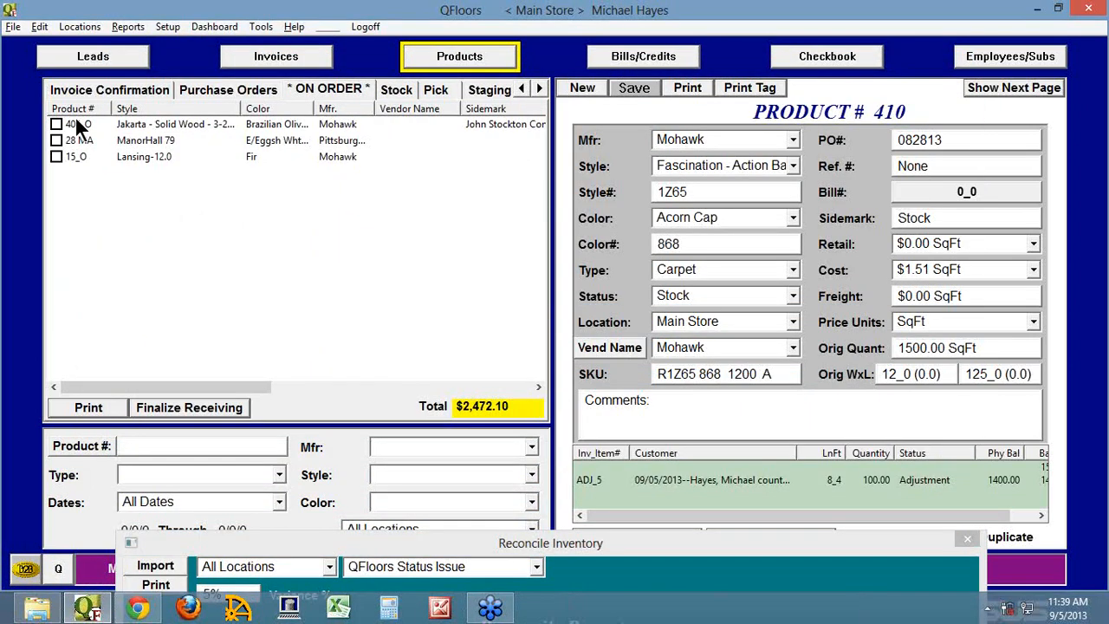
{"action": "left_click", "coordinate": [83, 125]}
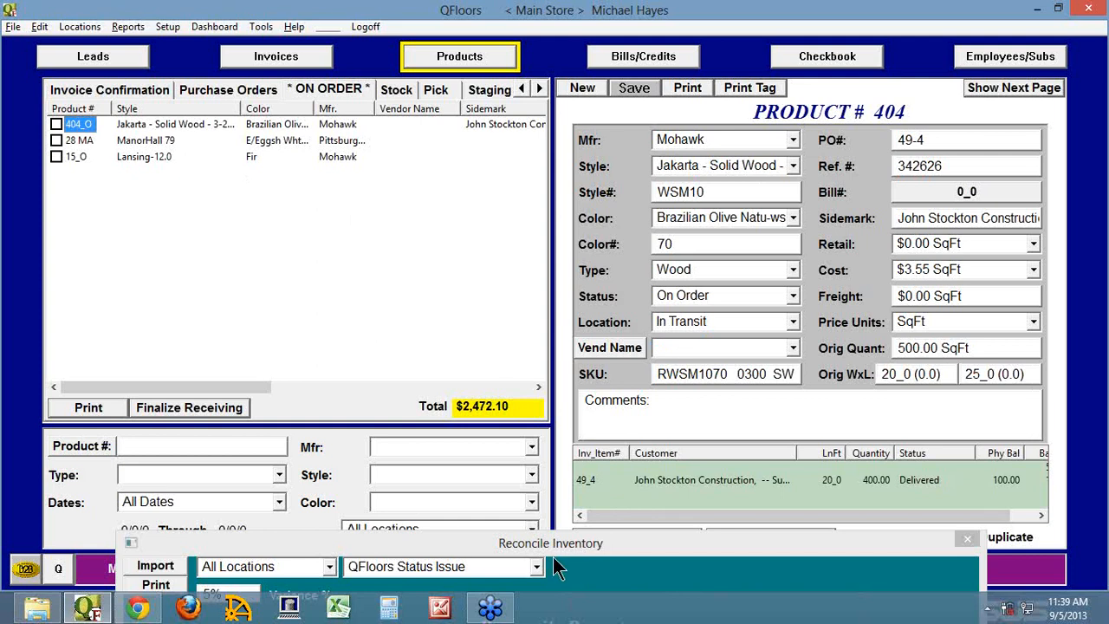
{"action": "left_click_drag", "start_coordinate": [567, 549], "coordinate": [595, 396]}
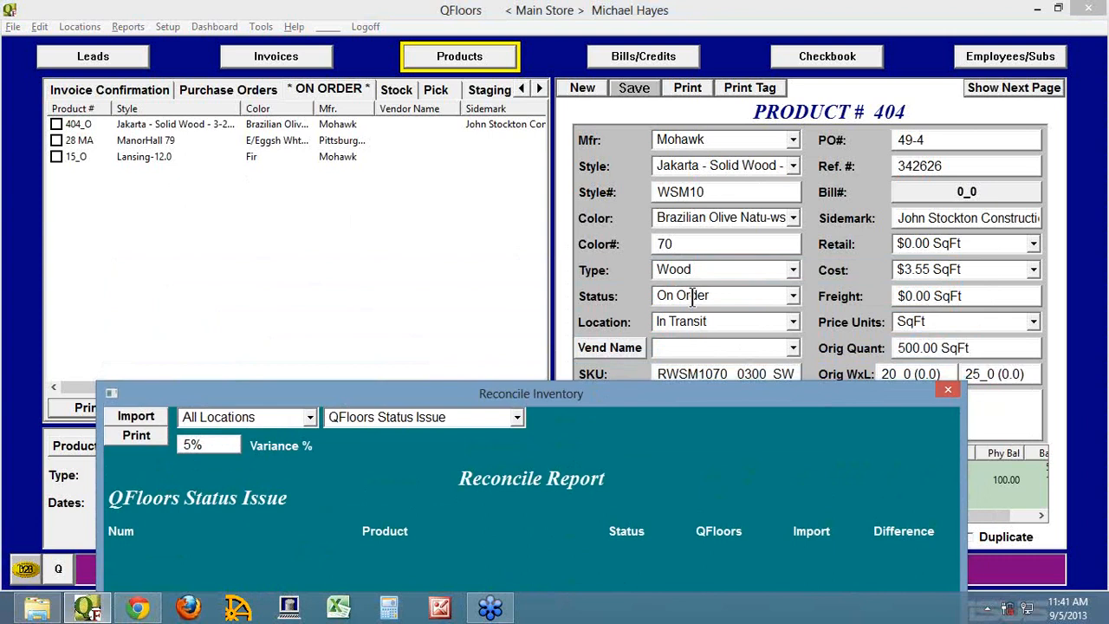
{"action": "left_click", "coordinate": [491, 611]}
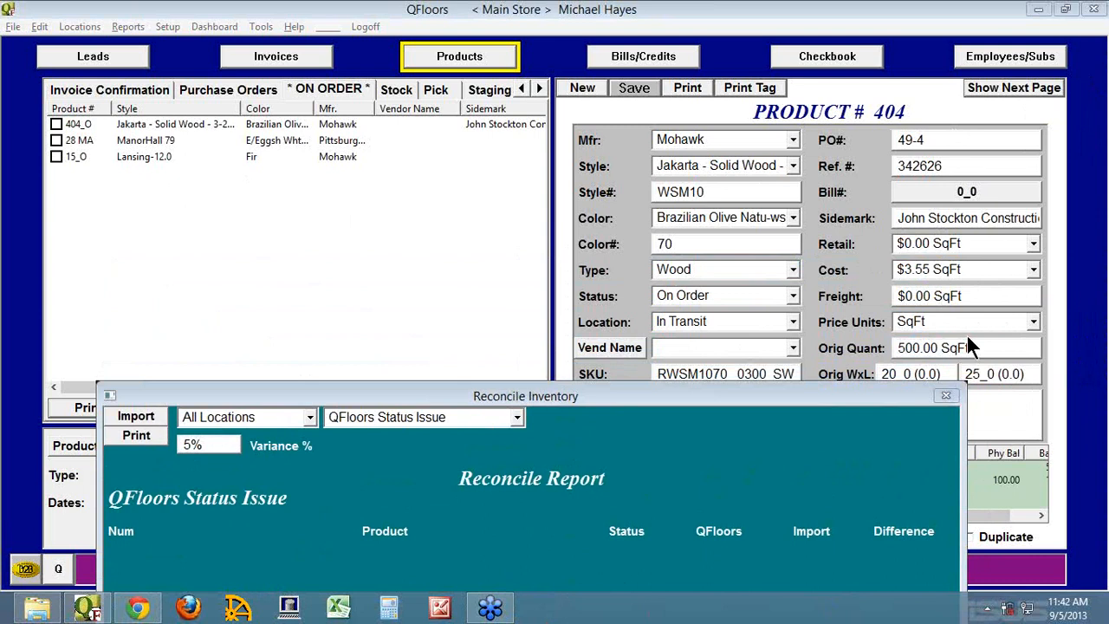
Switch to Chrome and show the product documentation list on Honeywell's OptimusS 5500 Mobile Computer page.
{"action": "left_click", "coordinate": [151, 610]}
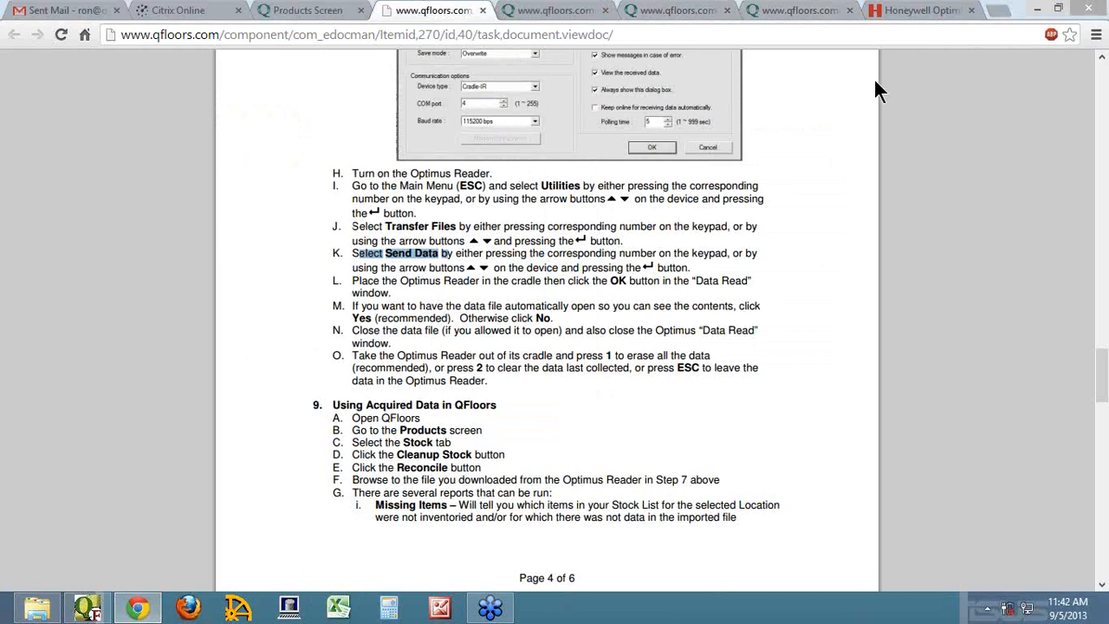
{"action": "left_click", "coordinate": [905, 12]}
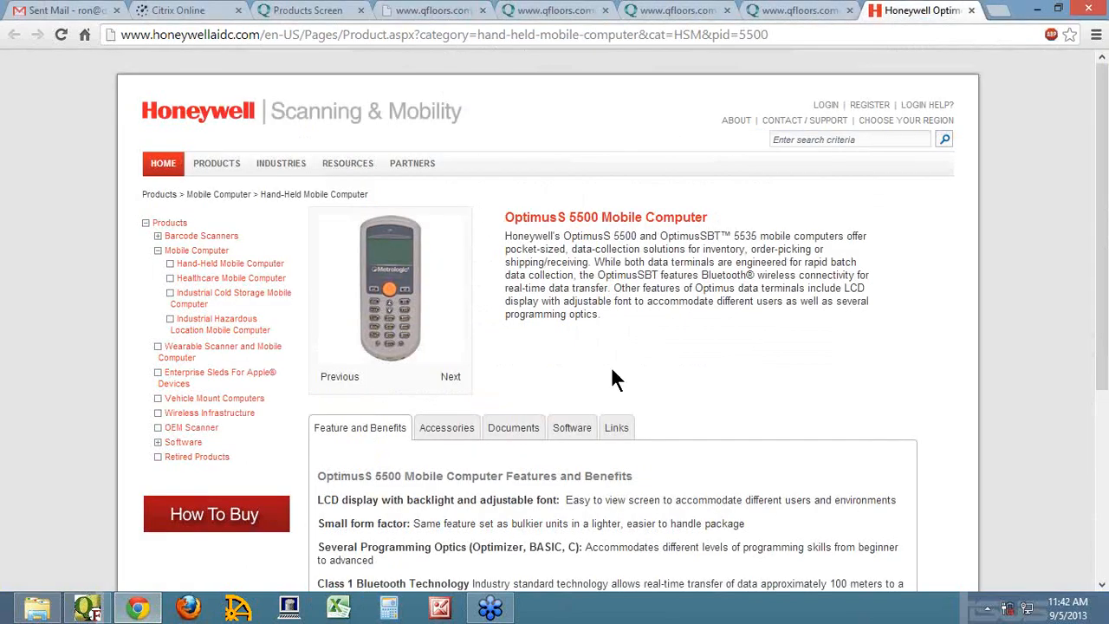
{"action": "scroll", "coordinate": [763, 428], "scroll_direction": "down", "scroll_amount": 2}
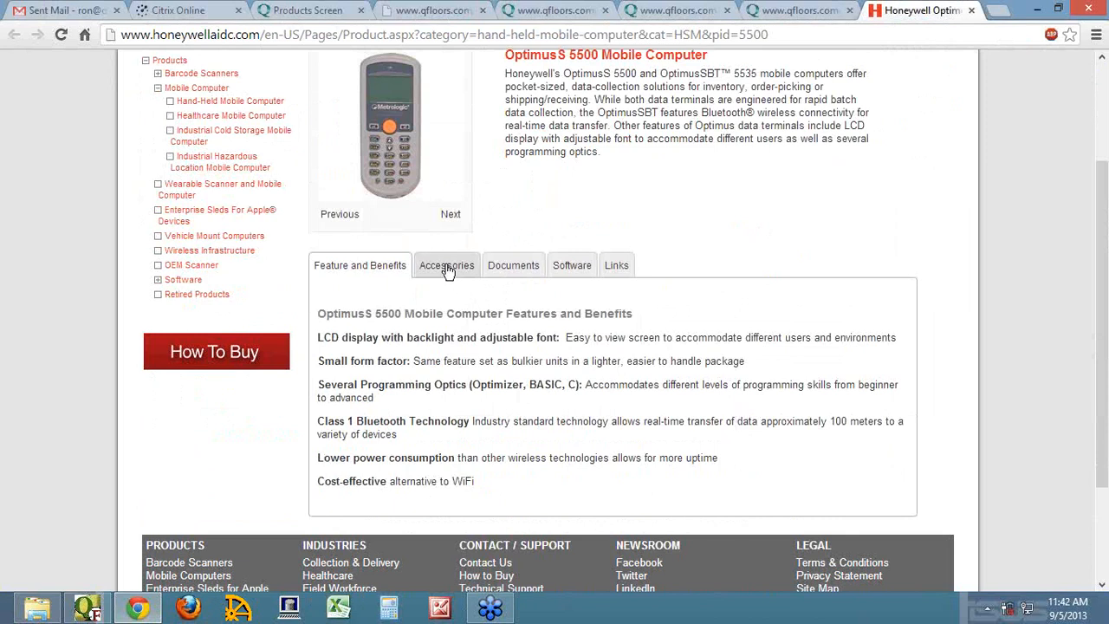
{"action": "left_click", "coordinate": [518, 268]}
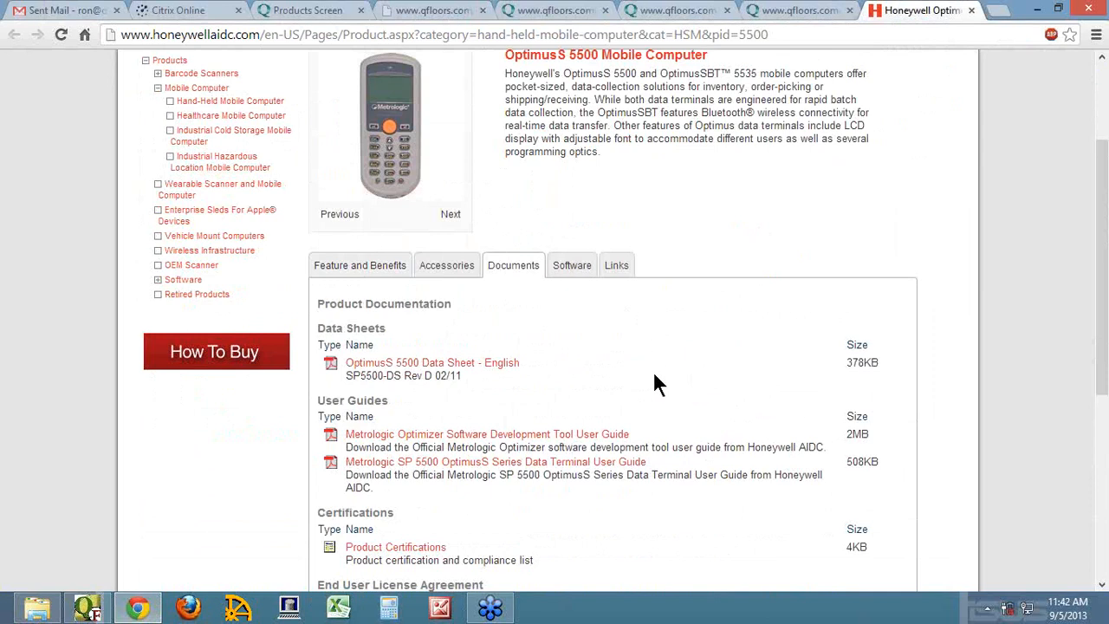
Open the English OptimusS 5500 data sheet in a new tab and review its technical specifications.
{"action": "right_click", "coordinate": [436, 362]}
{"action": "left_click", "coordinate": [481, 368]}
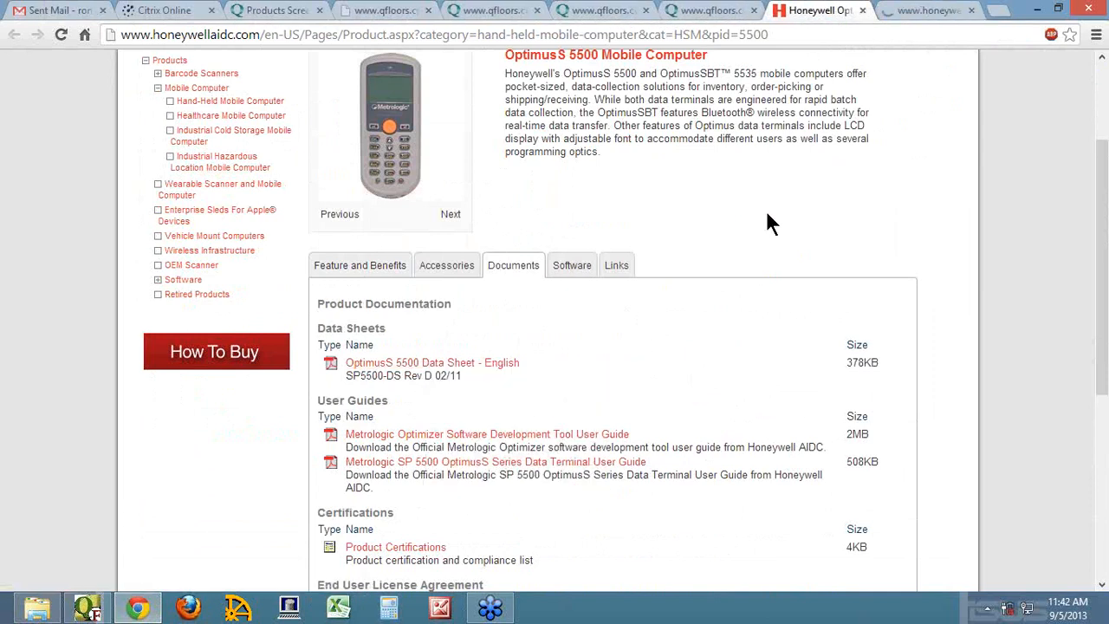
{"action": "left_click", "coordinate": [922, 11]}
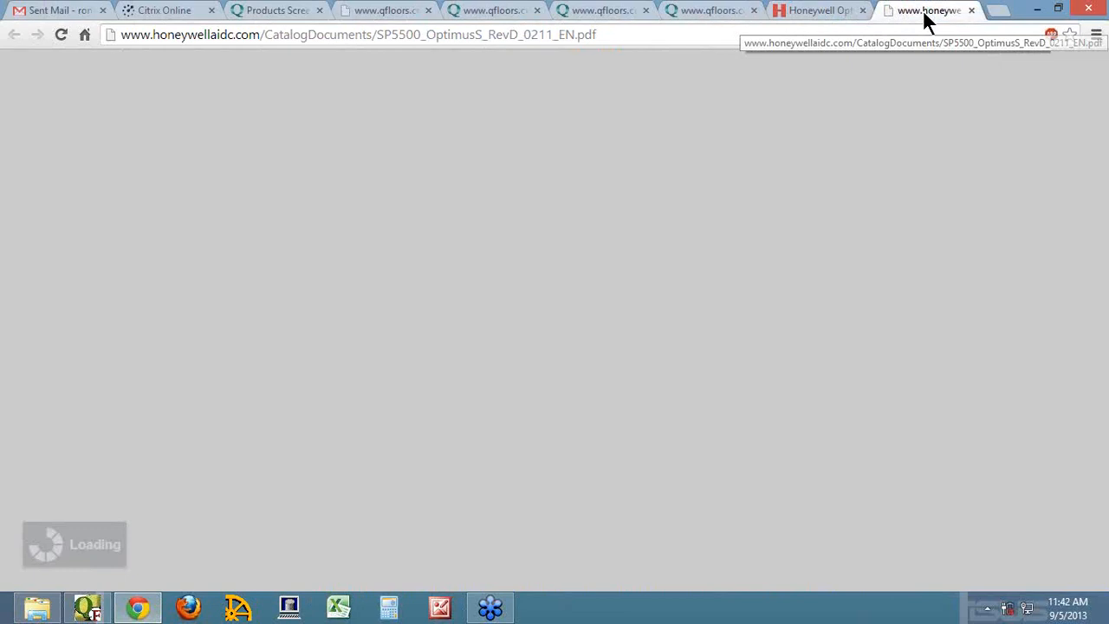
{"action": "scroll", "coordinate": [535, 287], "scroll_direction": "down", "scroll_amount": 1}
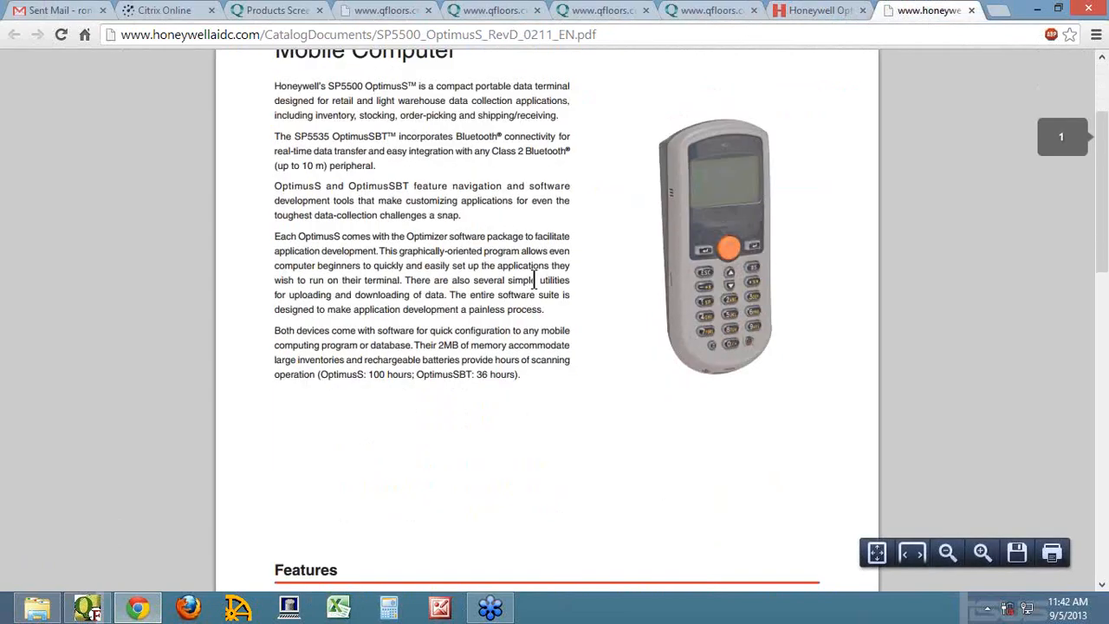
{"action": "scroll", "coordinate": [536, 279], "scroll_direction": "down", "scroll_amount": 6}
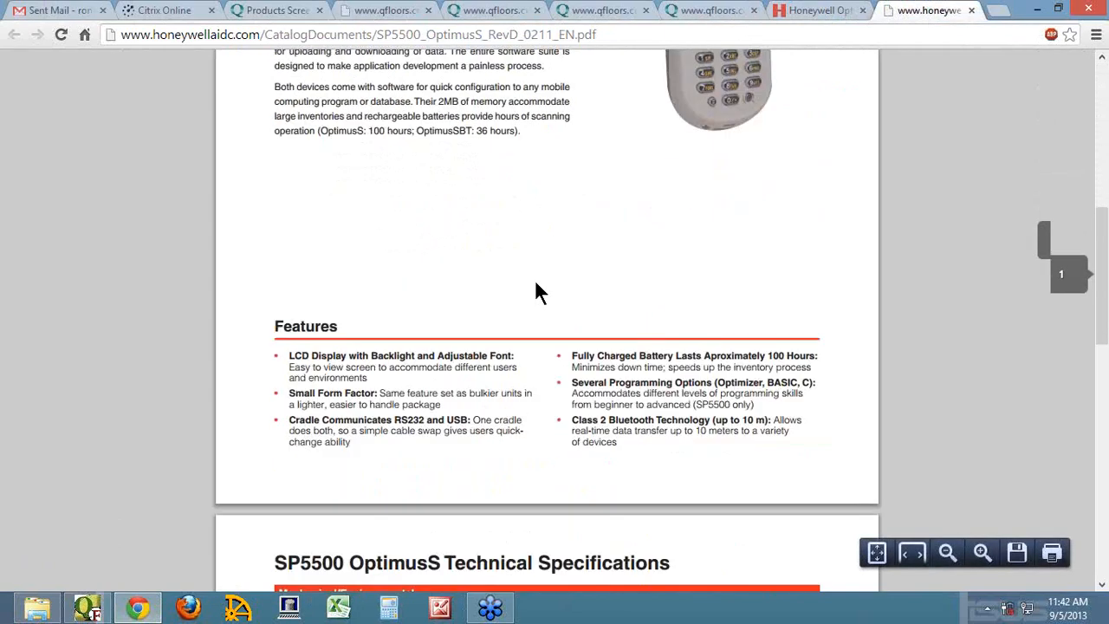
{"action": "scroll", "coordinate": [539, 291], "scroll_direction": "down", "scroll_amount": 2}
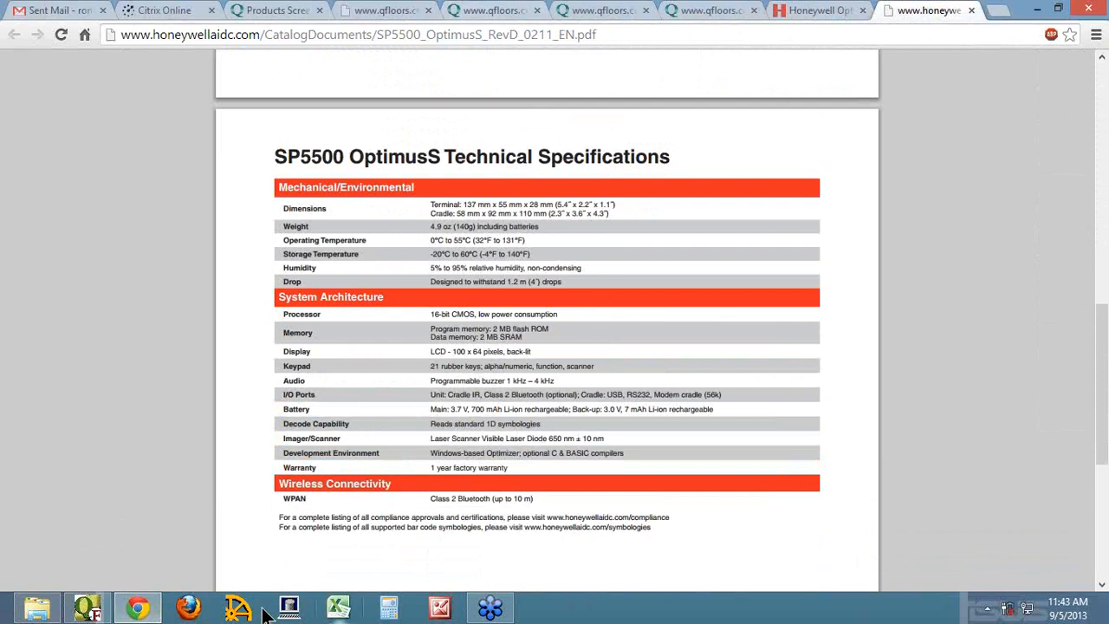
Switch to QFloors, set the reconcile report to Product In Store - QFloors Gone, and move its window out of the way.
{"action": "left_click", "coordinate": [87, 609]}
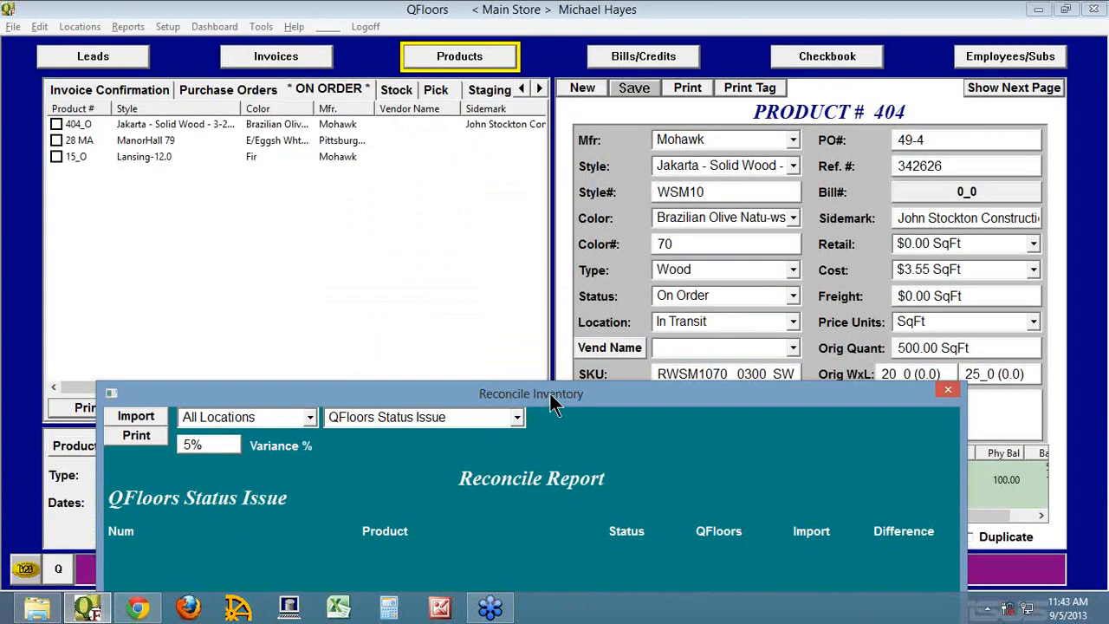
{"action": "left_click_drag", "start_coordinate": [553, 394], "coordinate": [557, 364]}
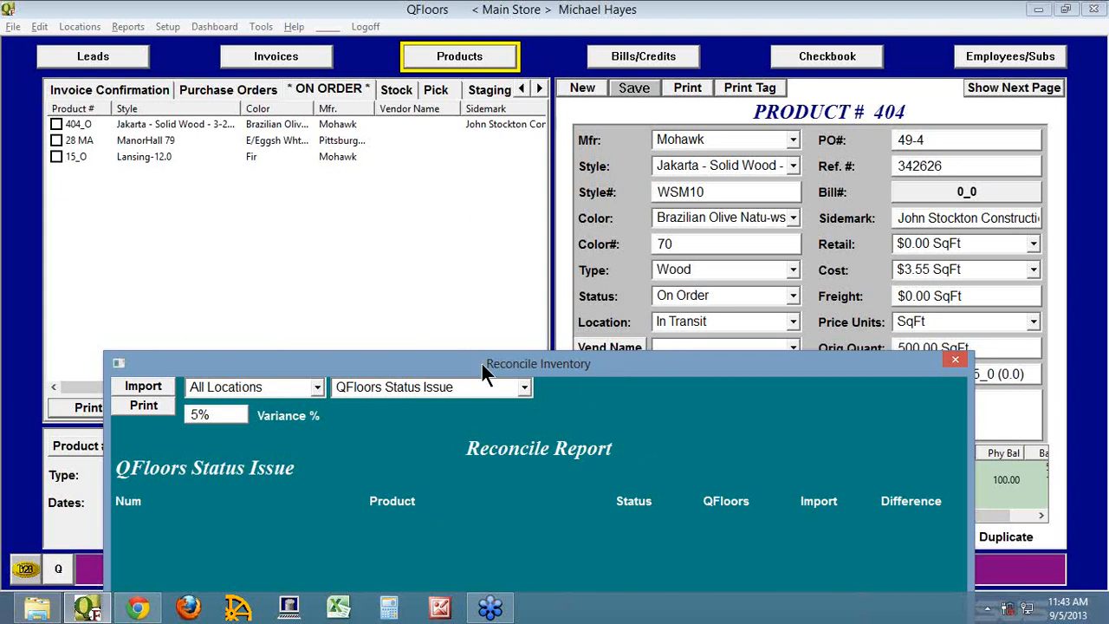
{"action": "left_click_drag", "start_coordinate": [527, 364], "coordinate": [533, 118]}
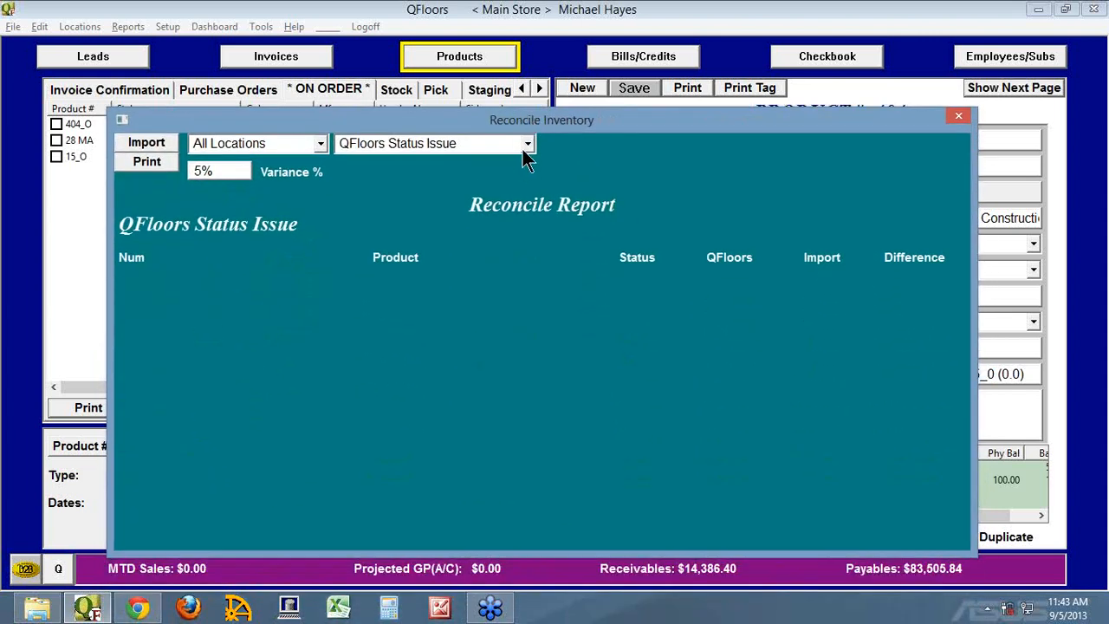
{"action": "left_click", "coordinate": [525, 144]}
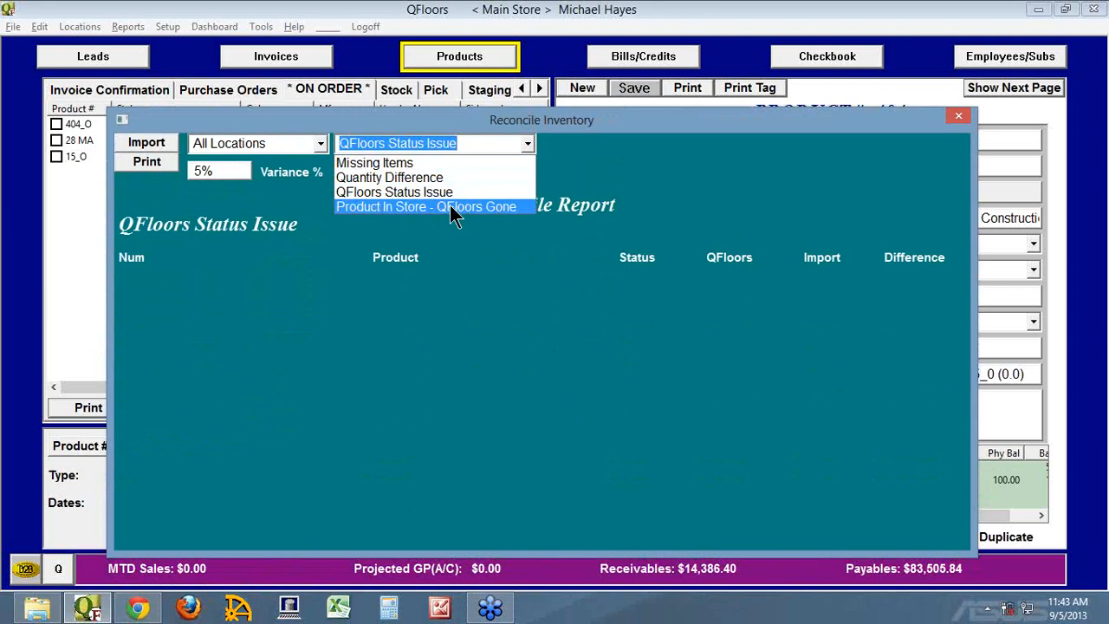
{"action": "left_click", "coordinate": [449, 205]}
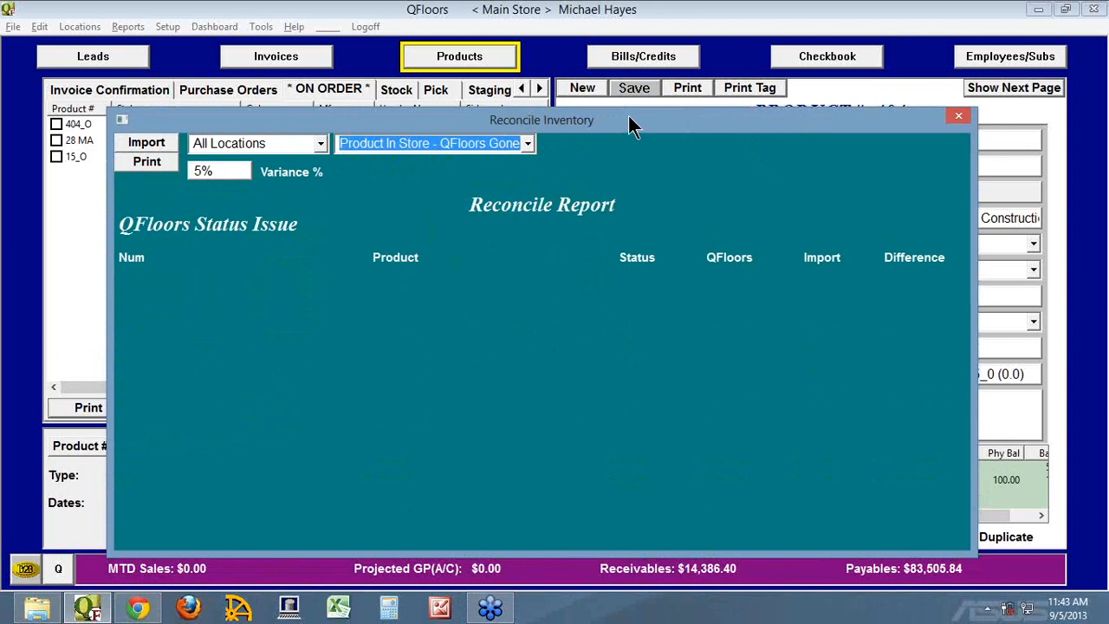
{"action": "left_click_drag", "start_coordinate": [629, 124], "coordinate": [611, 588]}
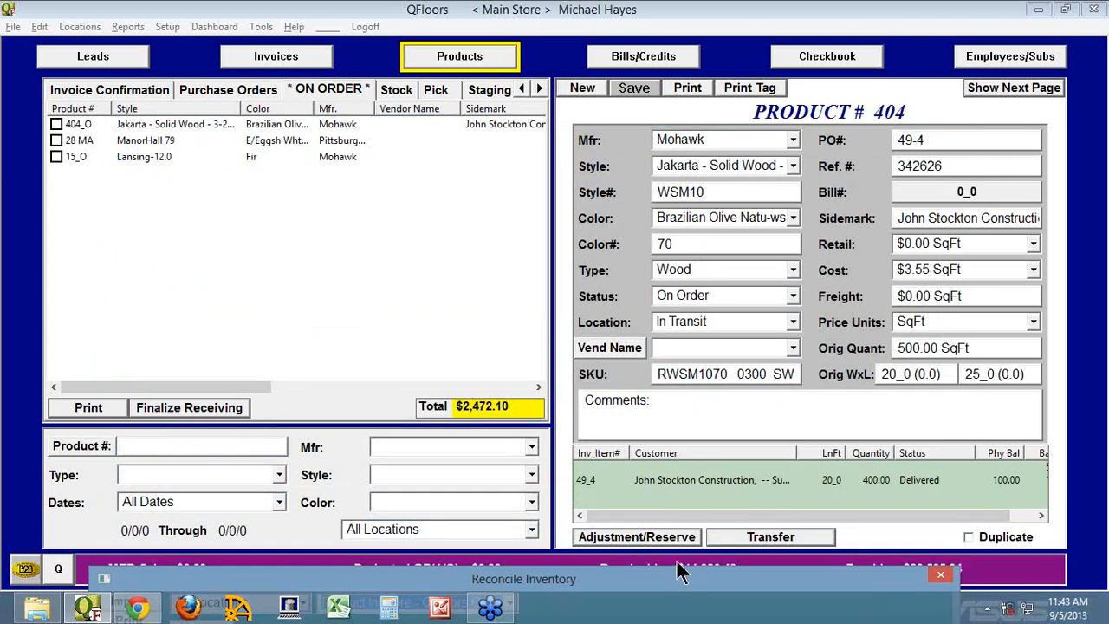
Switch to Chrome and review the guide's section 9, Using Acquired Data in QFloors, through its reconcile report descriptions.
{"action": "left_click", "coordinate": [137, 607]}
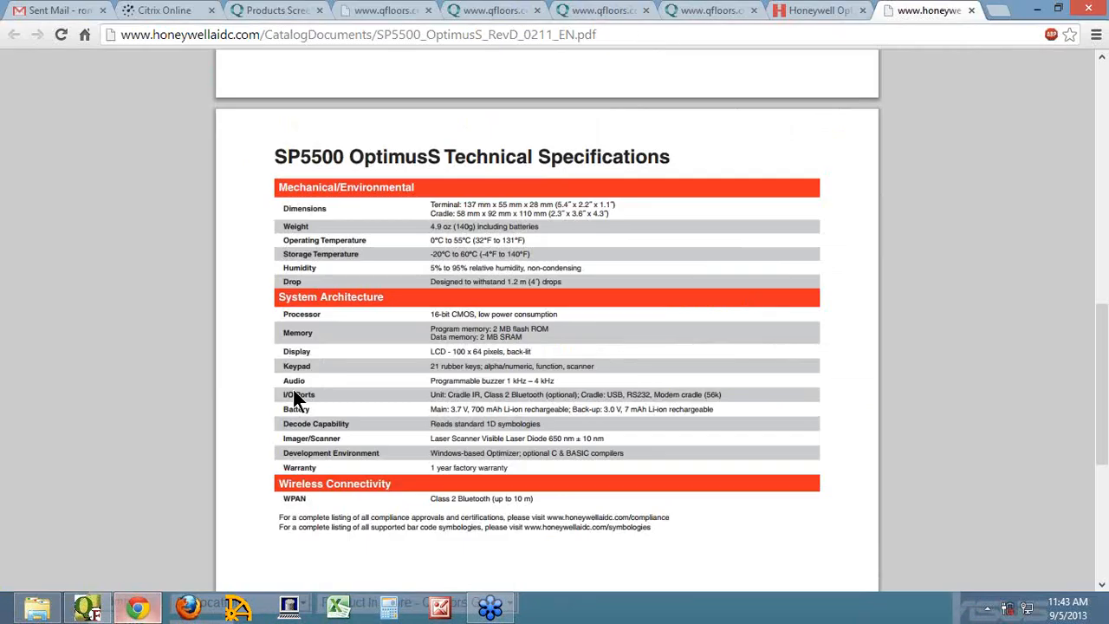
{"action": "left_click", "coordinate": [382, 11]}
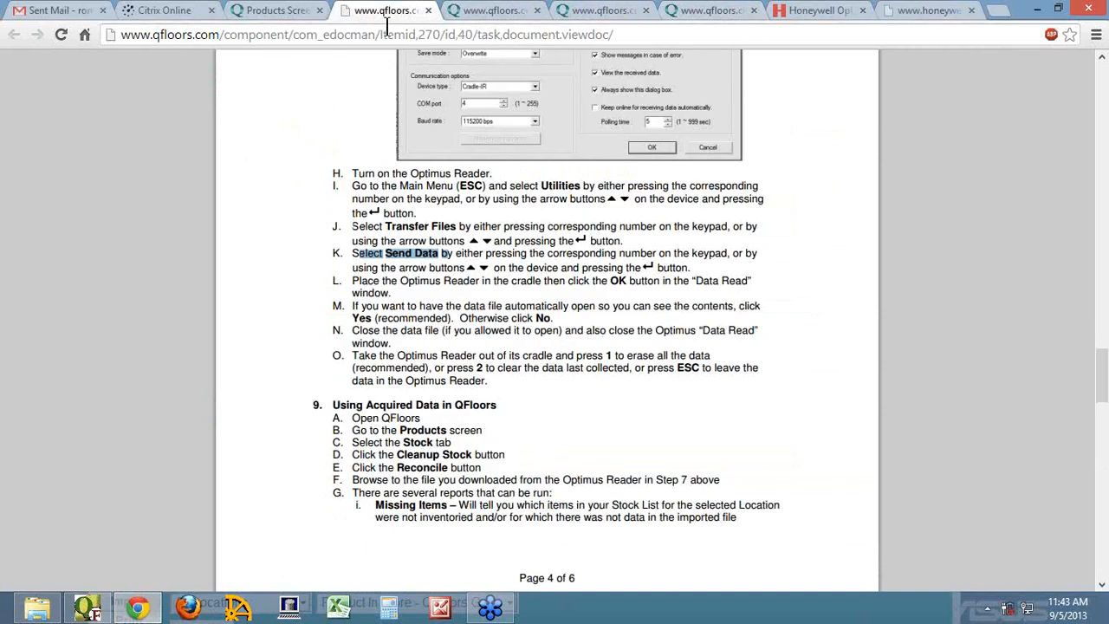
{"action": "left_click", "coordinate": [526, 245]}
{"action": "scroll", "coordinate": [512, 339], "scroll_direction": "down", "scroll_amount": 2}
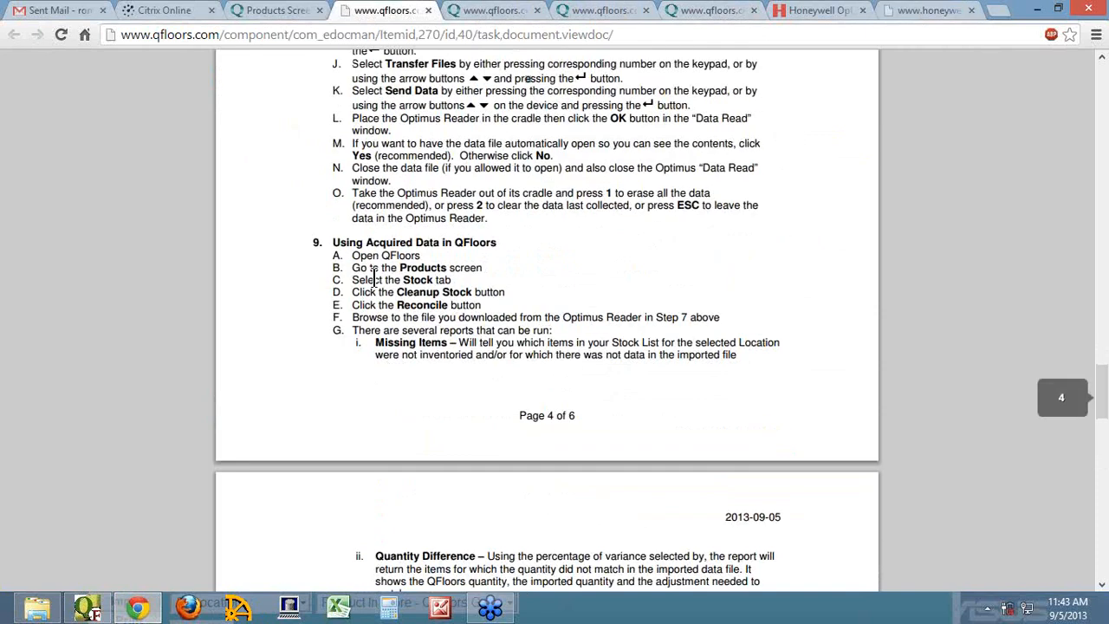
{"action": "scroll", "coordinate": [506, 319], "scroll_direction": "down", "scroll_amount": 2}
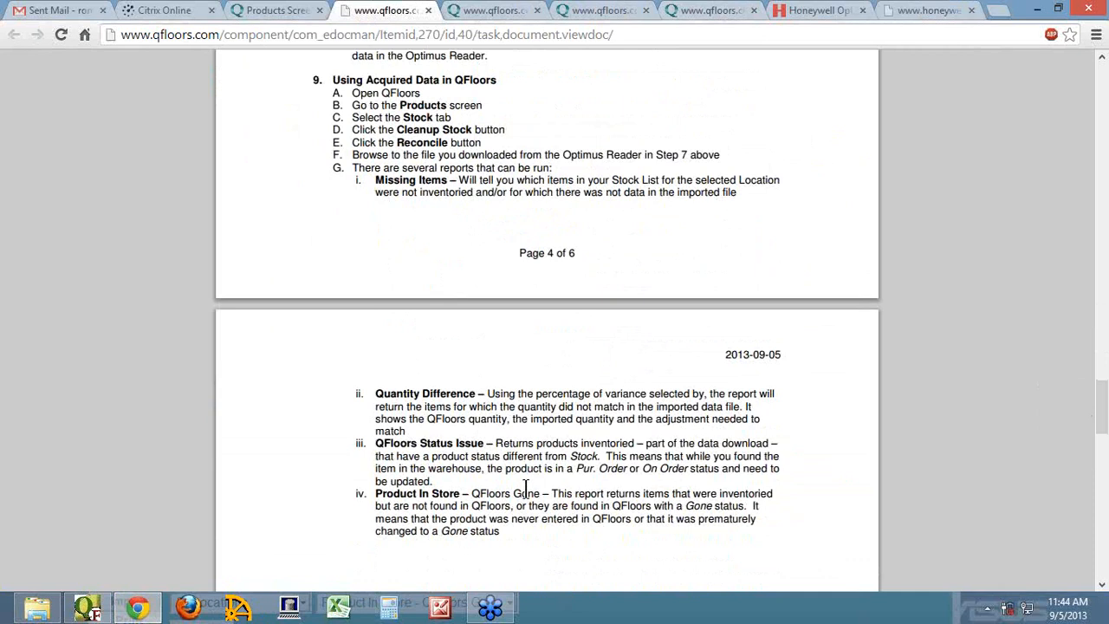
{"action": "scroll", "coordinate": [527, 395], "scroll_direction": "down", "scroll_amount": 1}
{"action": "scroll", "coordinate": [555, 399], "scroll_direction": "down", "scroll_amount": 1}
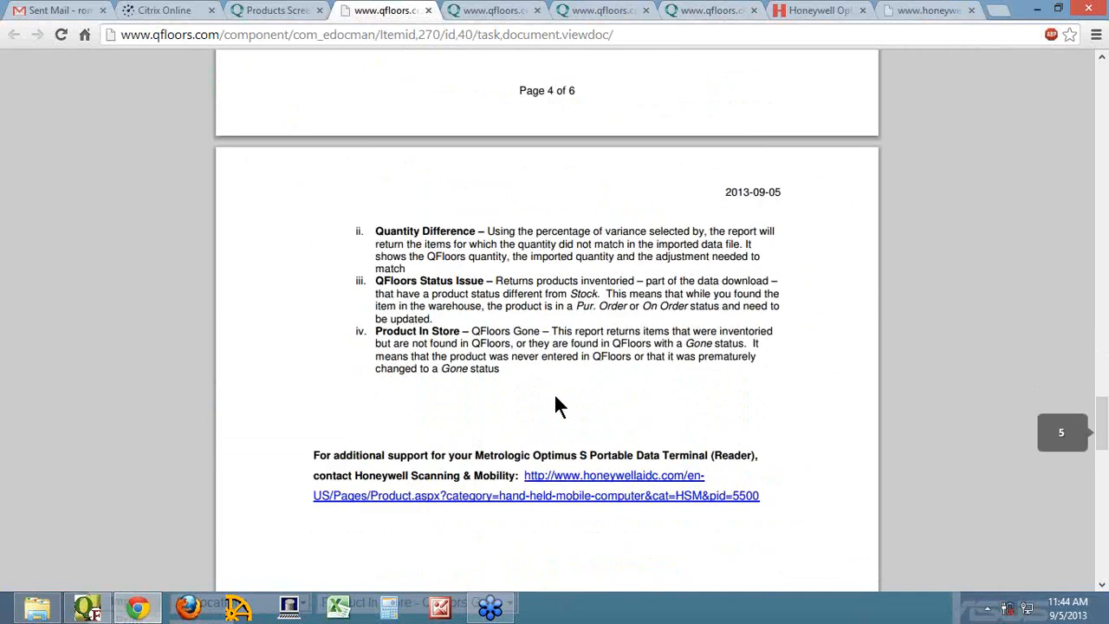
Try the guide's Honeywell Scanning & Mobility support link and review the already open OptimusS 5500 product page.
{"action": "left_click", "coordinate": [574, 478]}
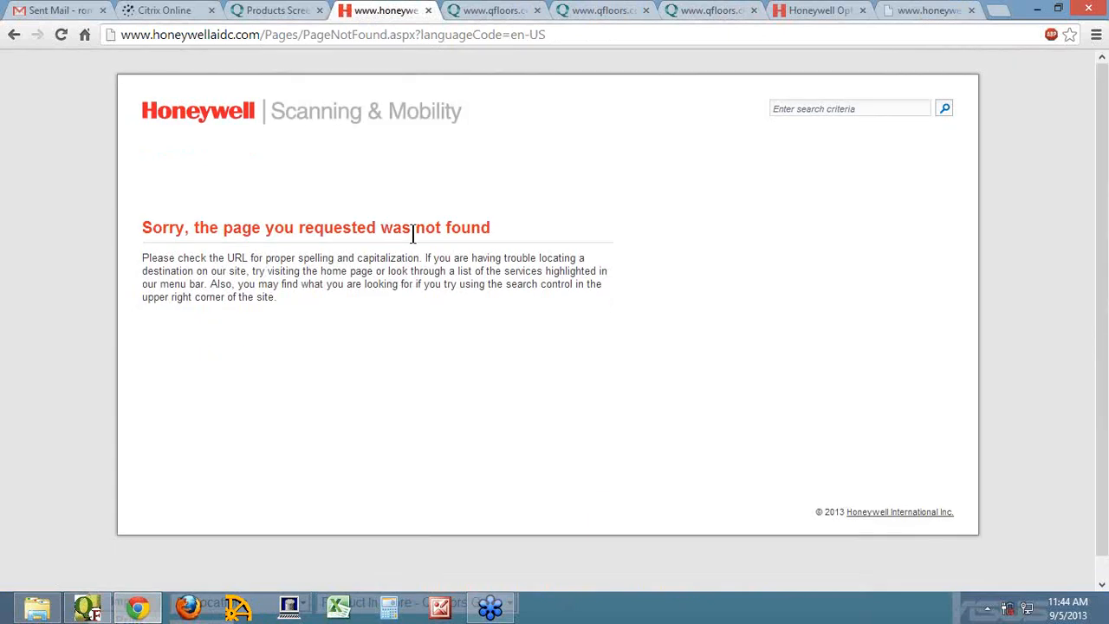
{"action": "left_click", "coordinate": [811, 14]}
{"action": "scroll", "coordinate": [757, 87], "scroll_direction": "up", "scroll_amount": 2}
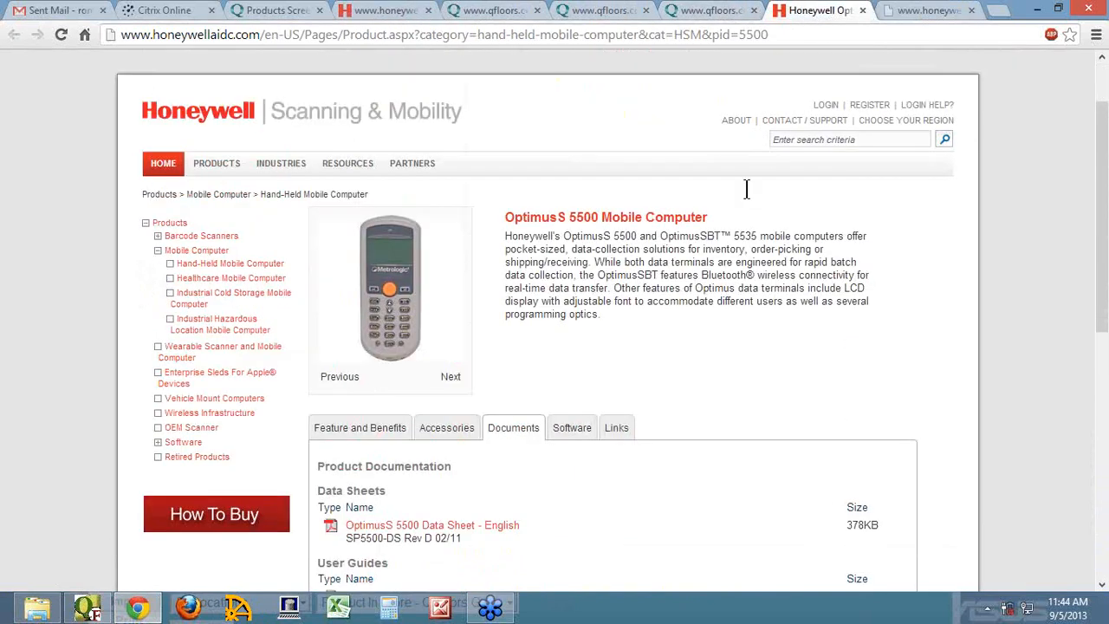
{"action": "scroll", "coordinate": [746, 185], "scroll_direction": "down", "scroll_amount": 1}
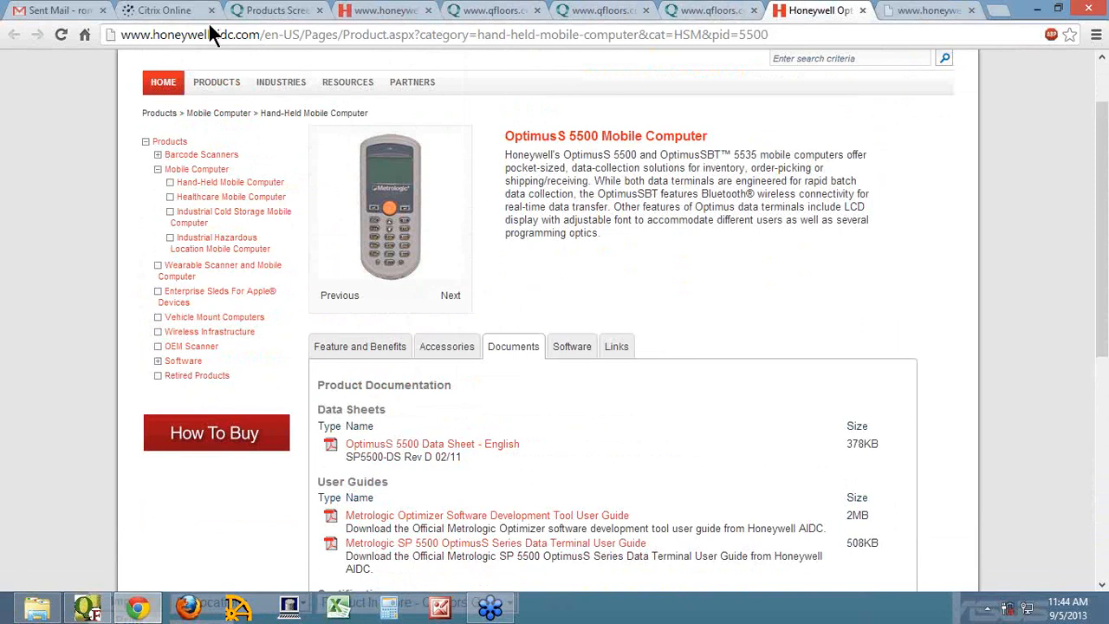
Return to the QFloors Products Screen document list containing the Inventory Reconciliation with Barcoding guide.
{"action": "left_click", "coordinate": [381, 22]}
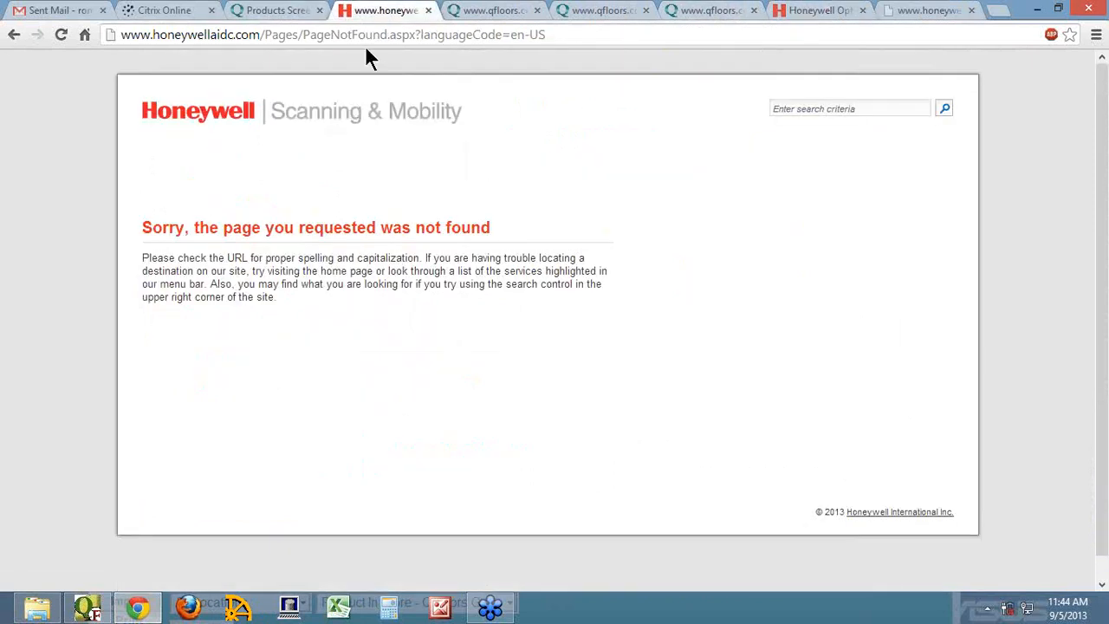
{"action": "left_click", "coordinate": [290, 12]}
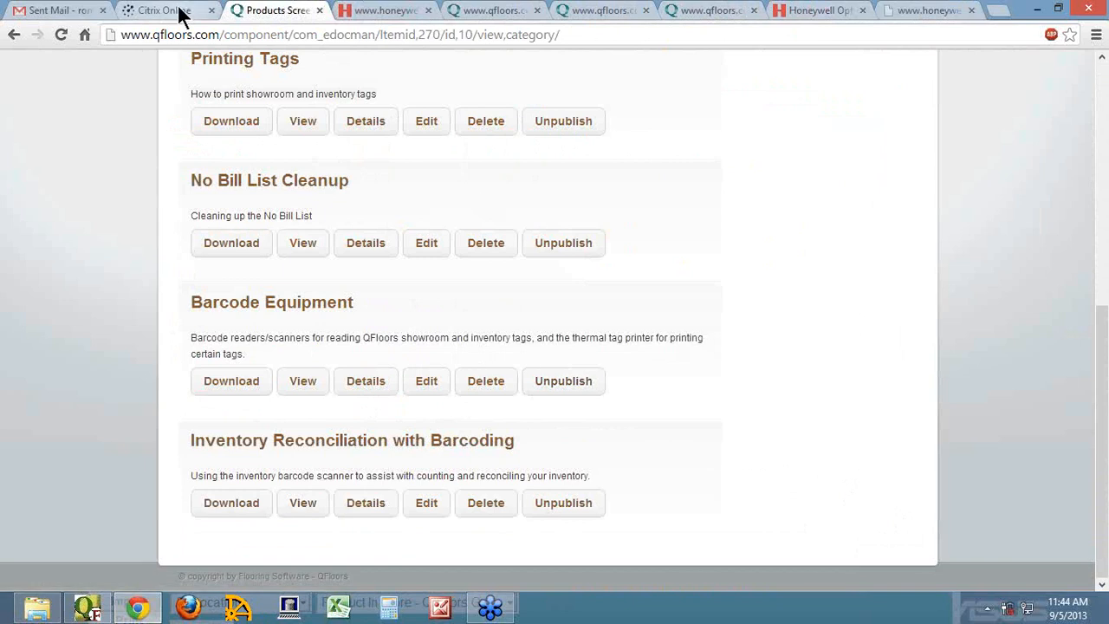
Return to the Inventory Barcoding application note and review its last-page section on manually creating the import file.
{"action": "left_click", "coordinate": [383, 13]}
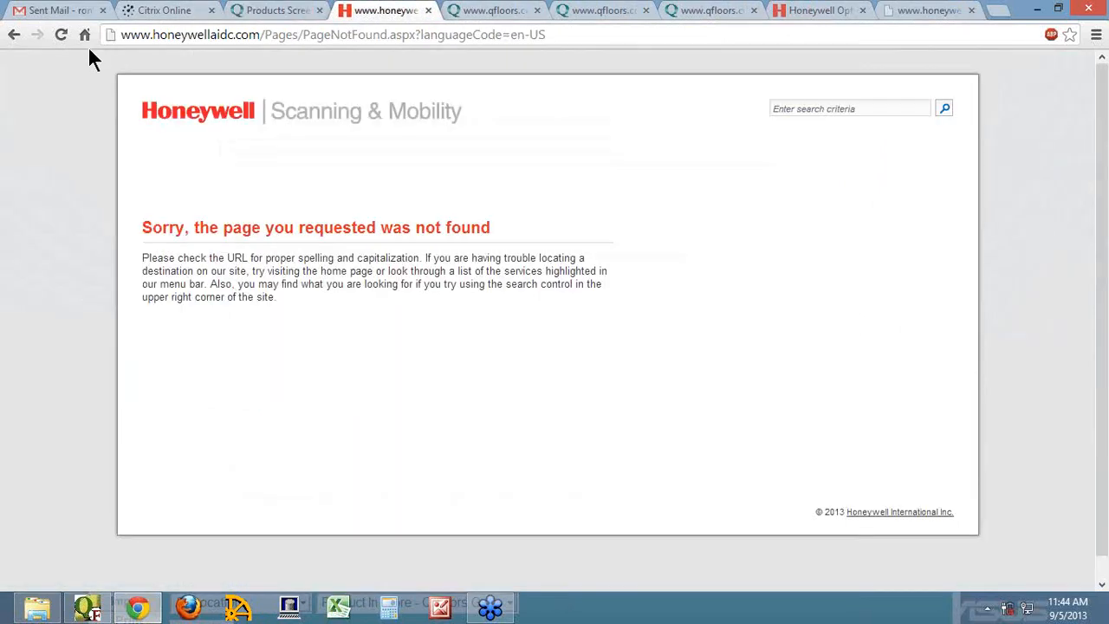
{"action": "left_click", "coordinate": [15, 36]}
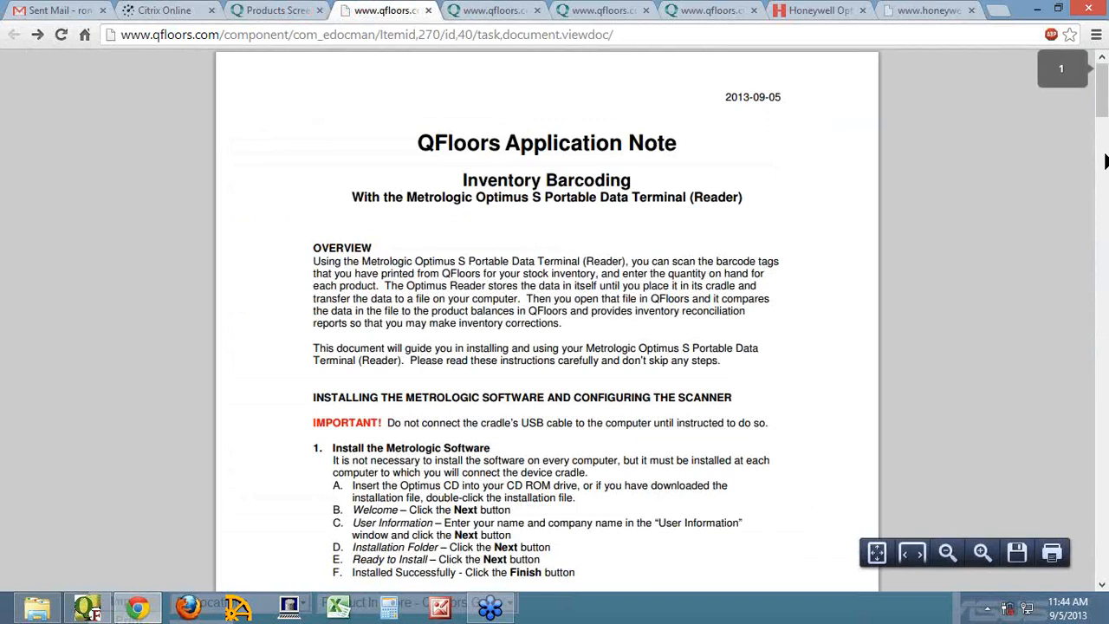
{"action": "scroll", "coordinate": [682, 271], "scroll_direction": "down", "scroll_amount": 20}
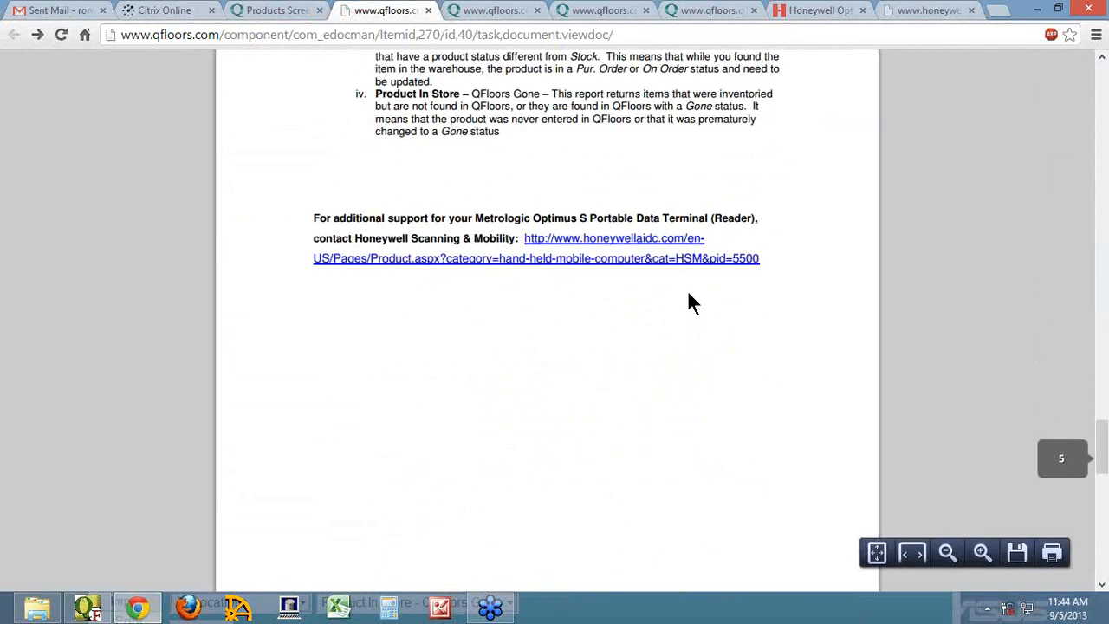
{"action": "scroll", "coordinate": [678, 284], "scroll_direction": "down", "scroll_amount": 6}
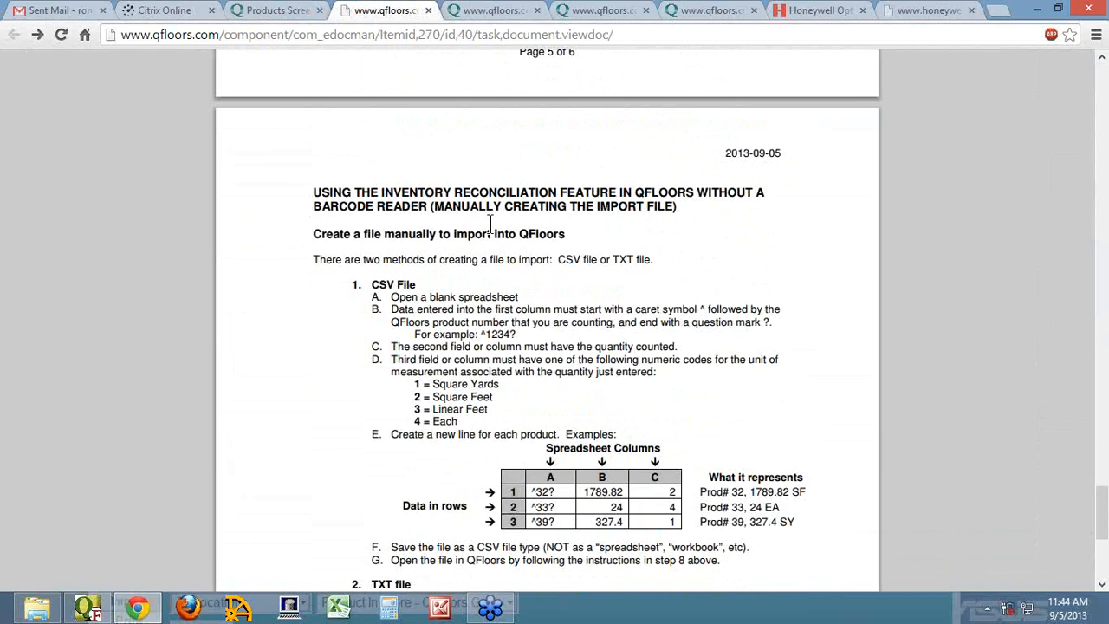
{"action": "left_click_drag", "start_coordinate": [447, 205], "coordinate": [678, 207]}
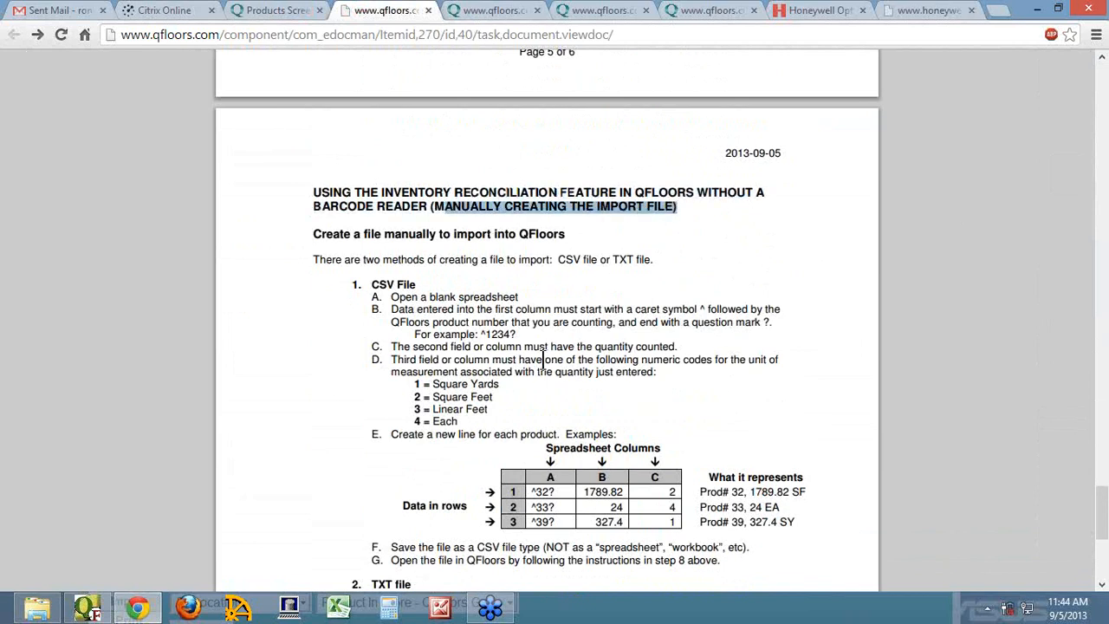
Switch to File Explorer, open QFInvty_2013-09-04b.txt in the Reports folder, examine the first record's product number and SKU text, and close it.
{"action": "left_click", "coordinate": [21, 609]}
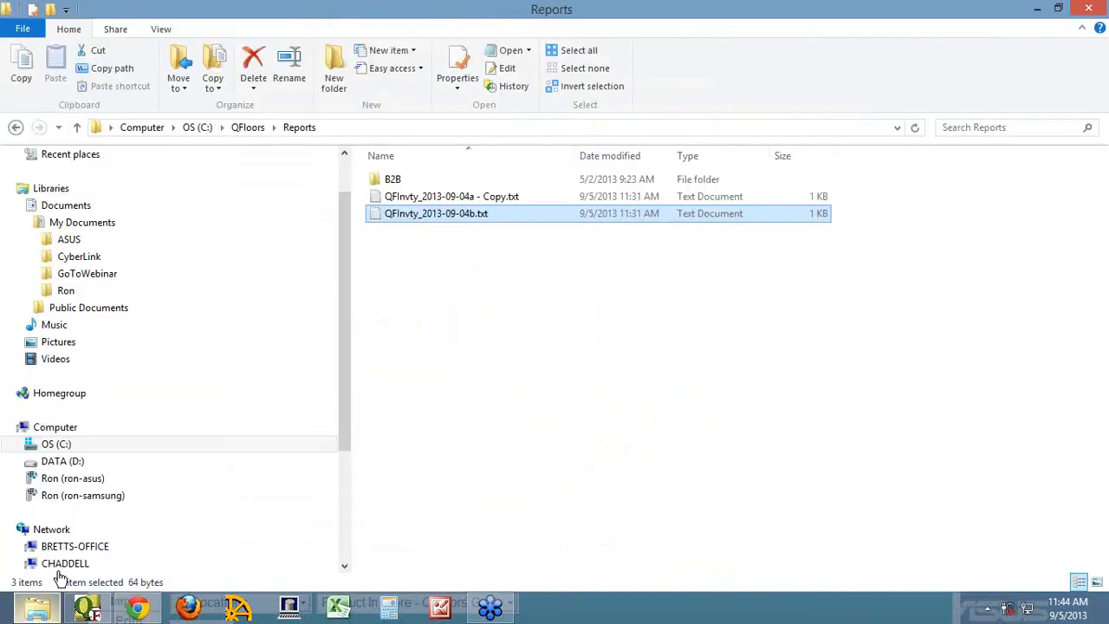
{"action": "double_click", "coordinate": [380, 215]}
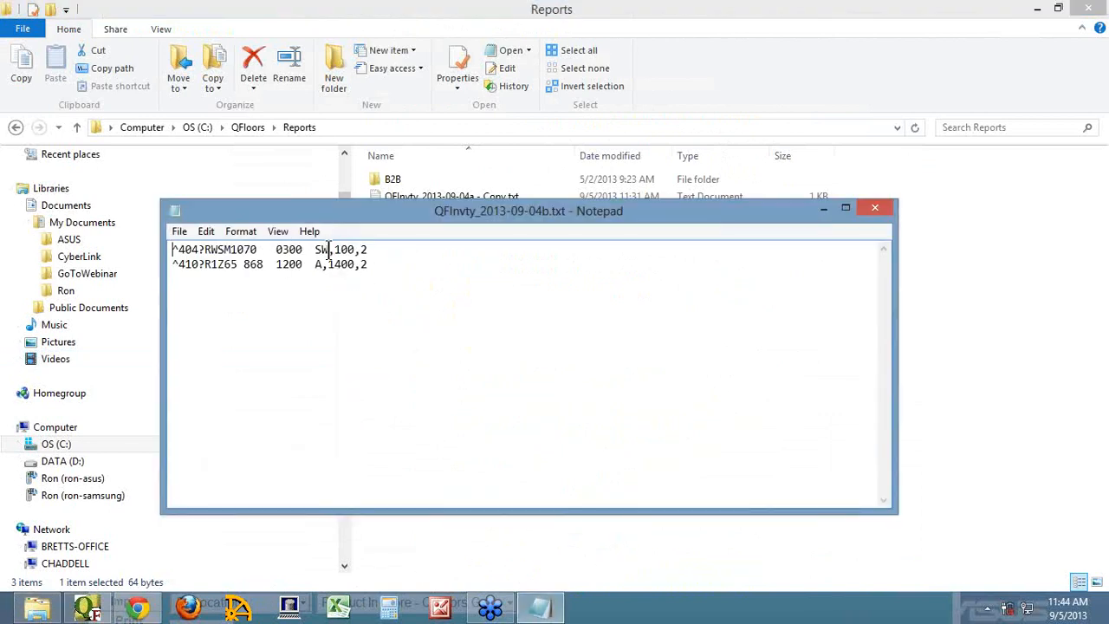
{"action": "left_click_drag", "start_coordinate": [329, 250], "coordinate": [199, 249]}
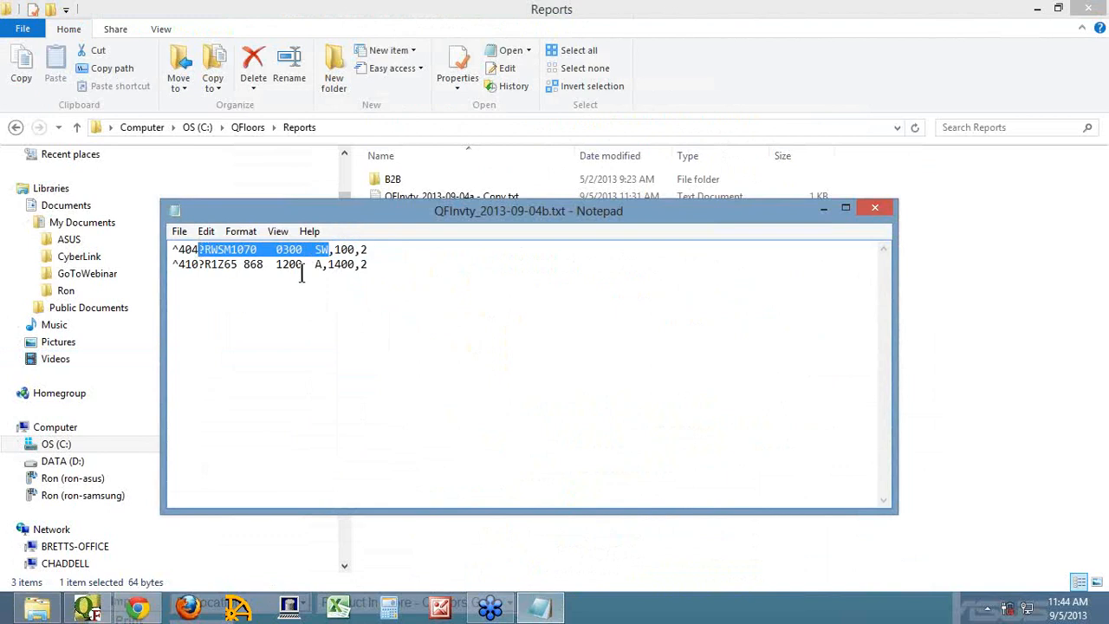
{"action": "key", "text": "shift+Right"}
{"action": "left_click_drag", "start_coordinate": [329, 249], "coordinate": [174, 251]}
{"action": "left_click", "coordinate": [884, 213]}
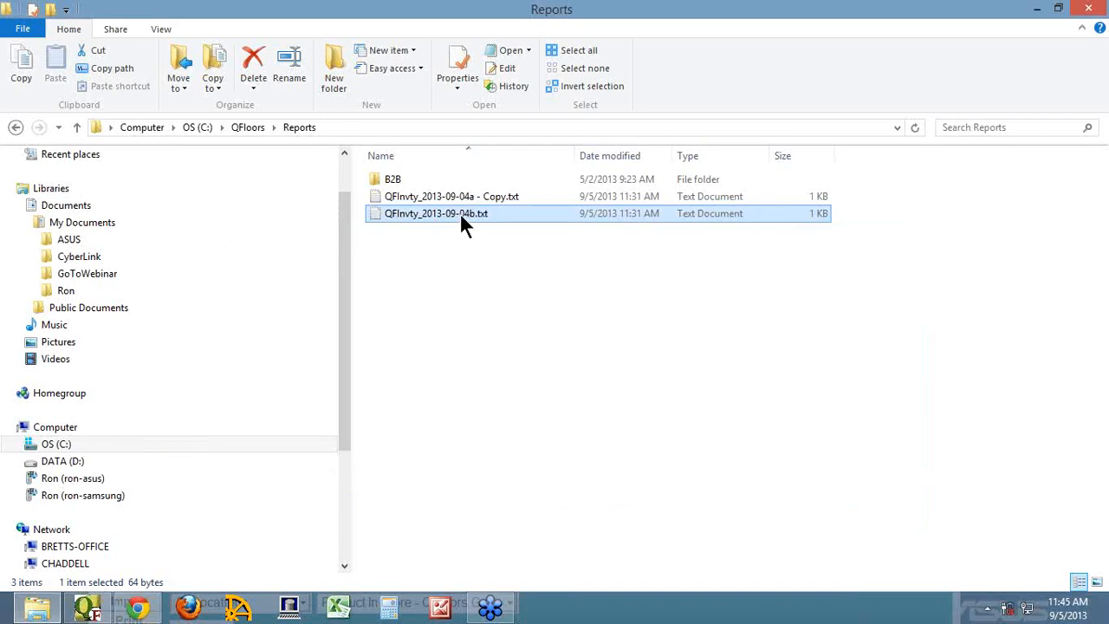
Rename QFInvty_2013-09-04b.txt to QFInvty_2013-09-04b.csv, accepting the extension change.
{"action": "left_click", "coordinate": [463, 216]}
{"action": "right_click", "coordinate": [469, 214]}
{"action": "left_click", "coordinate": [442, 215]}
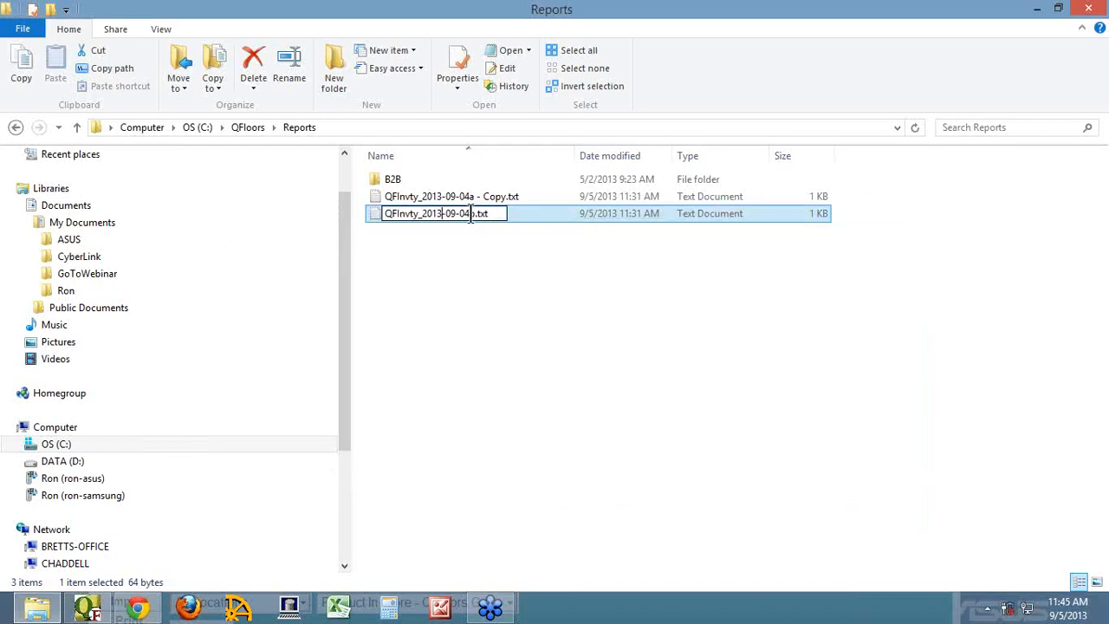
{"action": "left_click_drag", "start_coordinate": [480, 213], "coordinate": [517, 215]}
{"action": "key", "text": "BackSpace"}
{"action": "key", "text": "BackSpace"}
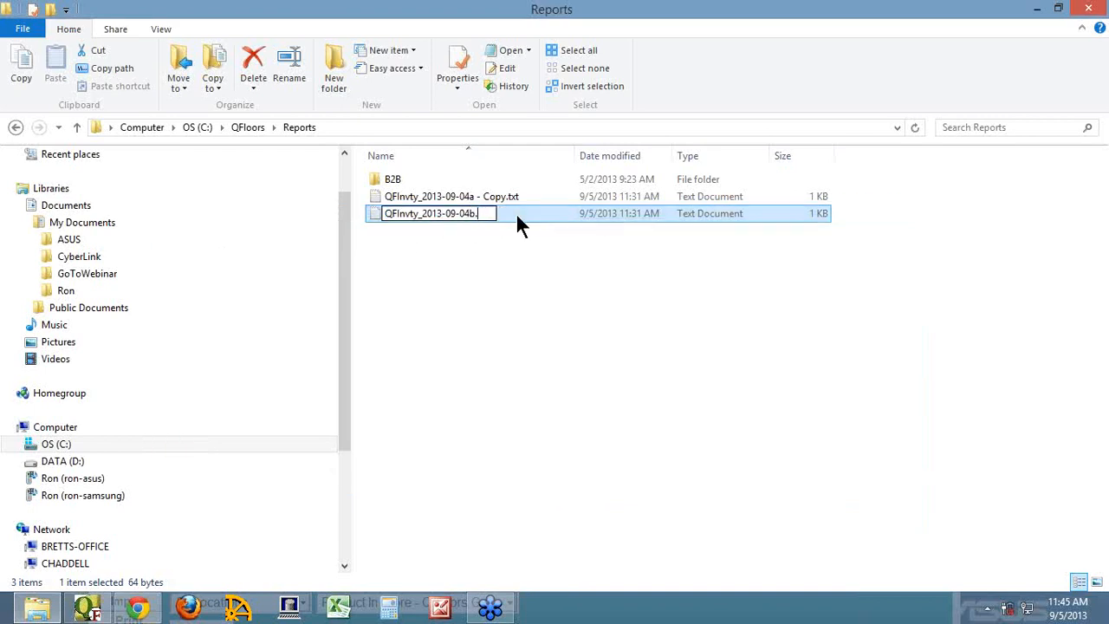
{"action": "type", "text": "csv"}
{"action": "key", "text": "Return"}
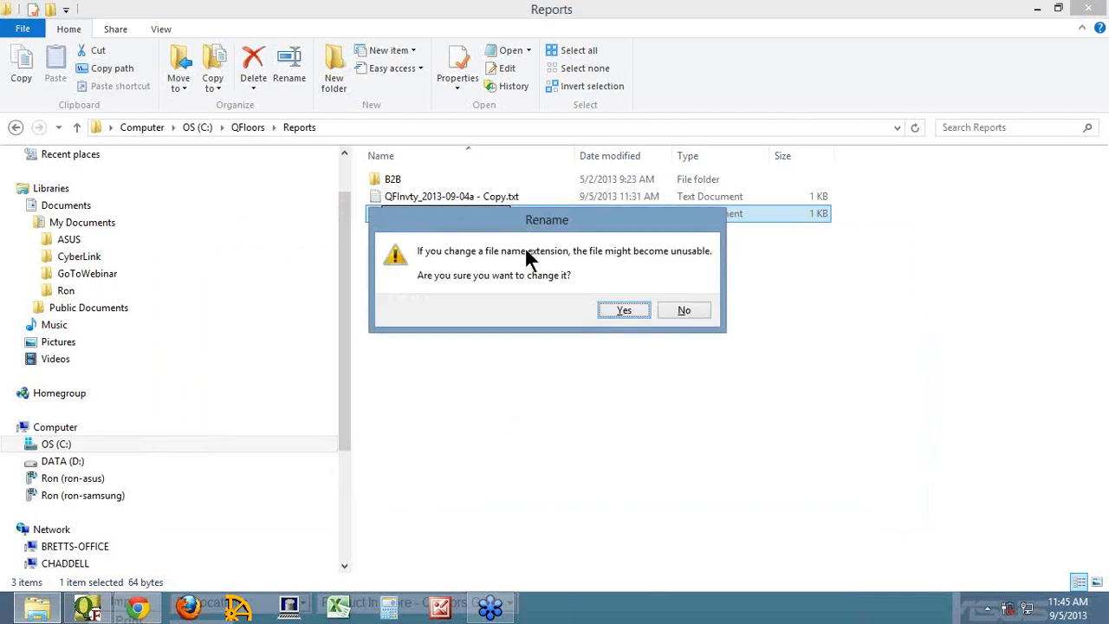
{"action": "left_click", "coordinate": [624, 312]}
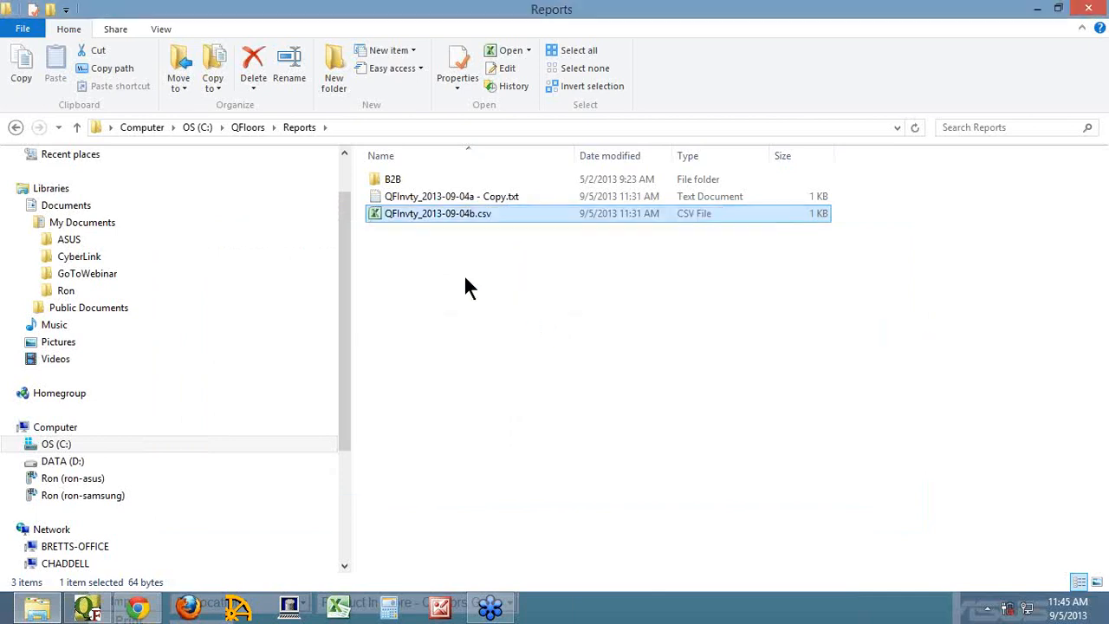
Open QFInvty_2013-09-04b.csv in Excel with column A widened and add a third row containing ^409?, 800 and 2.
{"action": "double_click", "coordinate": [388, 217]}
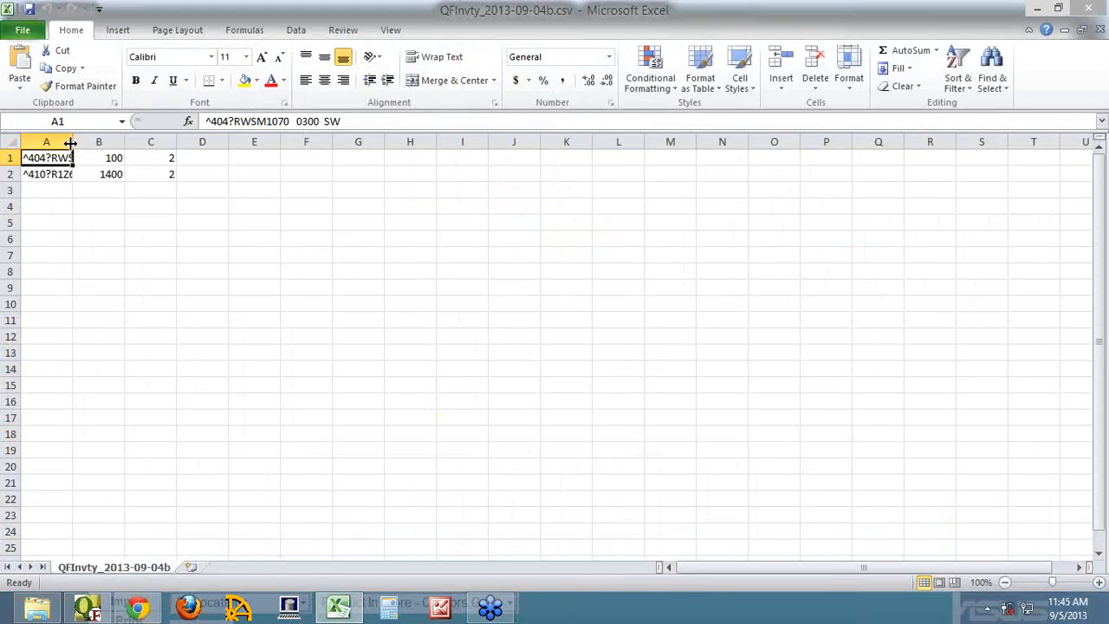
{"action": "left_click_drag", "start_coordinate": [75, 141], "coordinate": [177, 141]}
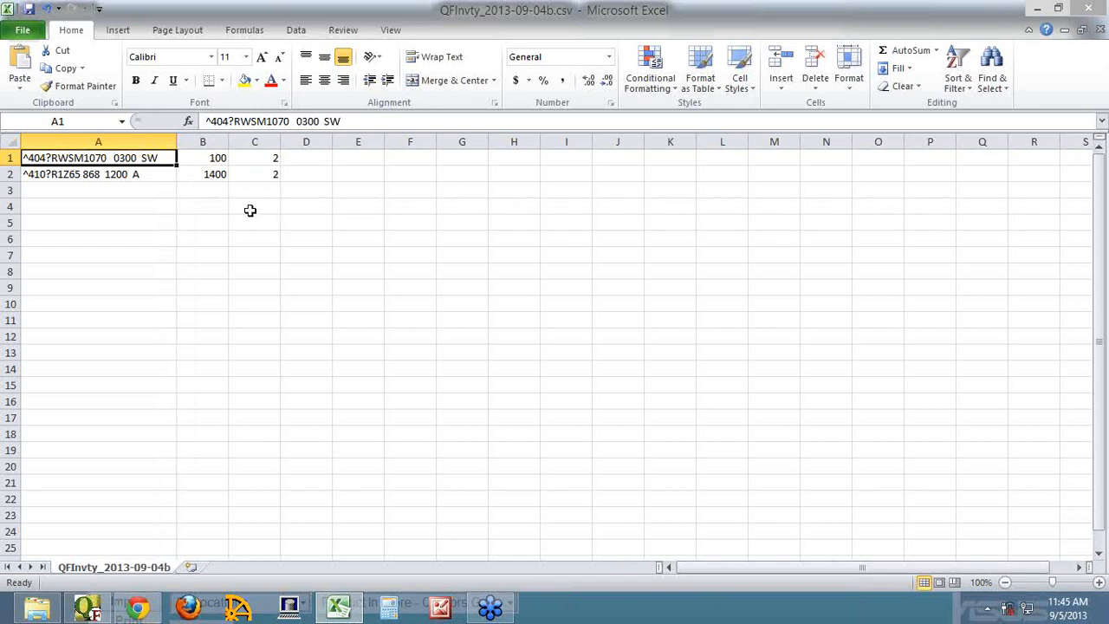
{"action": "left_click", "coordinate": [64, 191]}
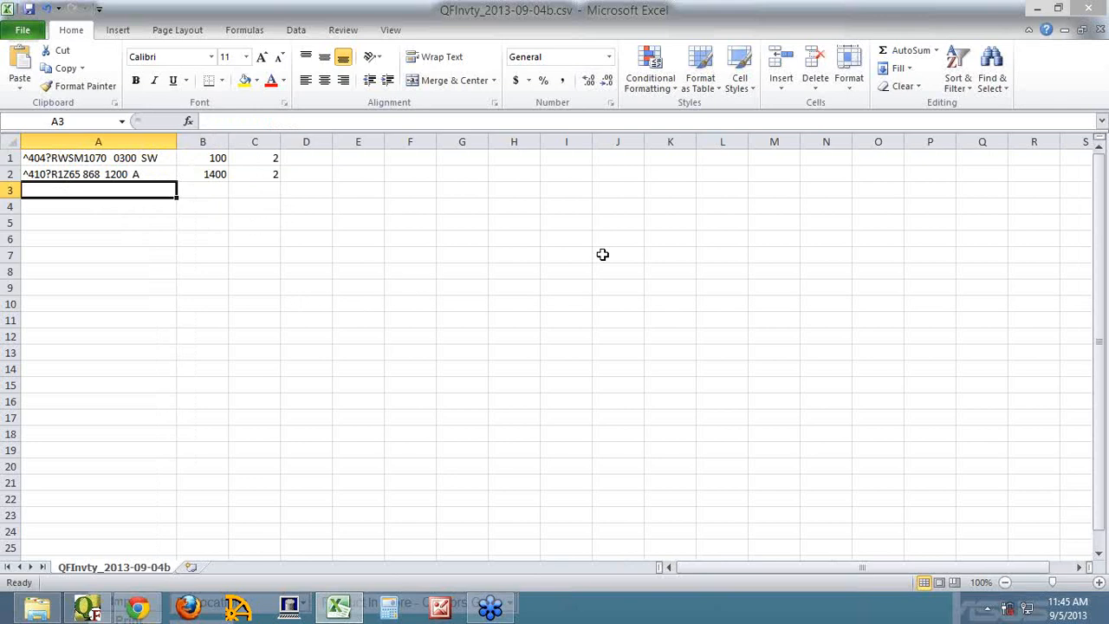
{"action": "type", "text": "^"}
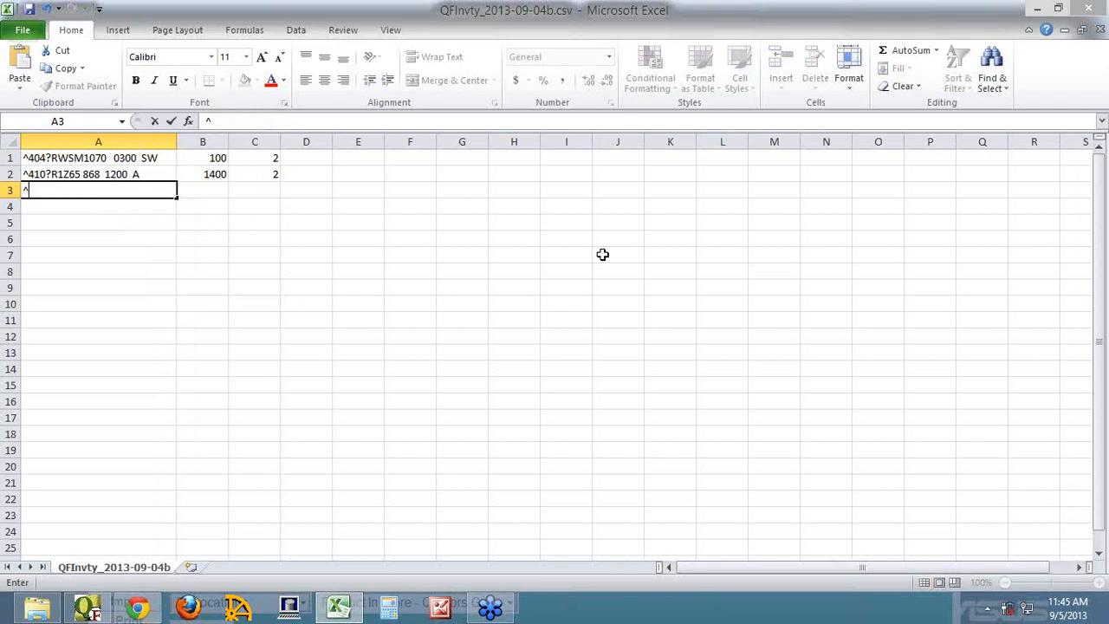
{"action": "type", "text": "409?"}
{"action": "key", "text": "Tab"}
{"action": "type", "text": "800"}
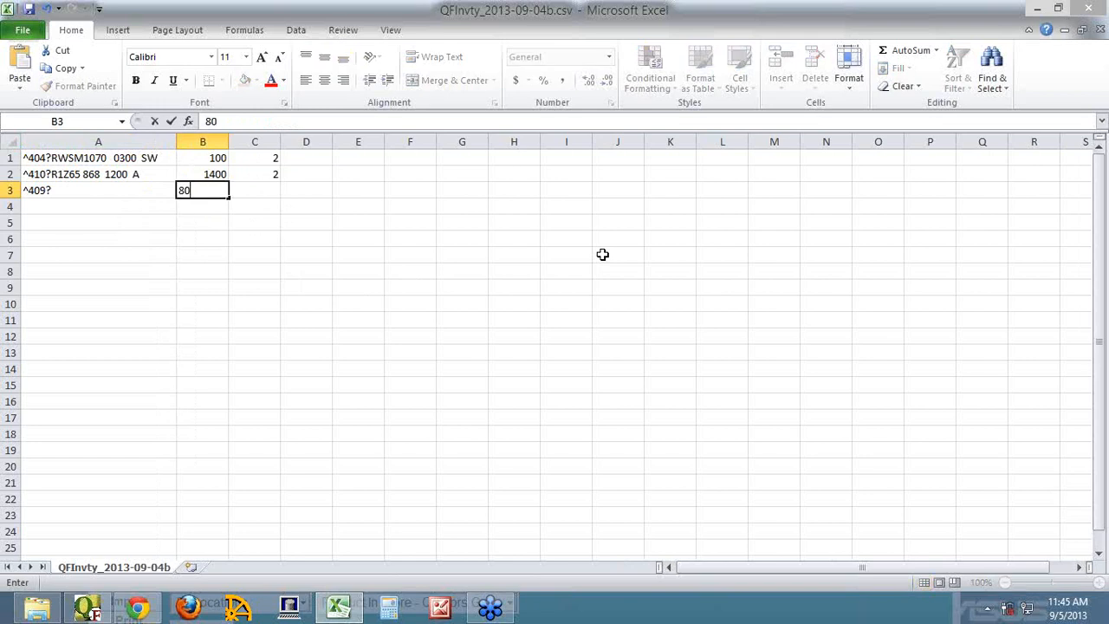
{"action": "key", "text": "Tab"}
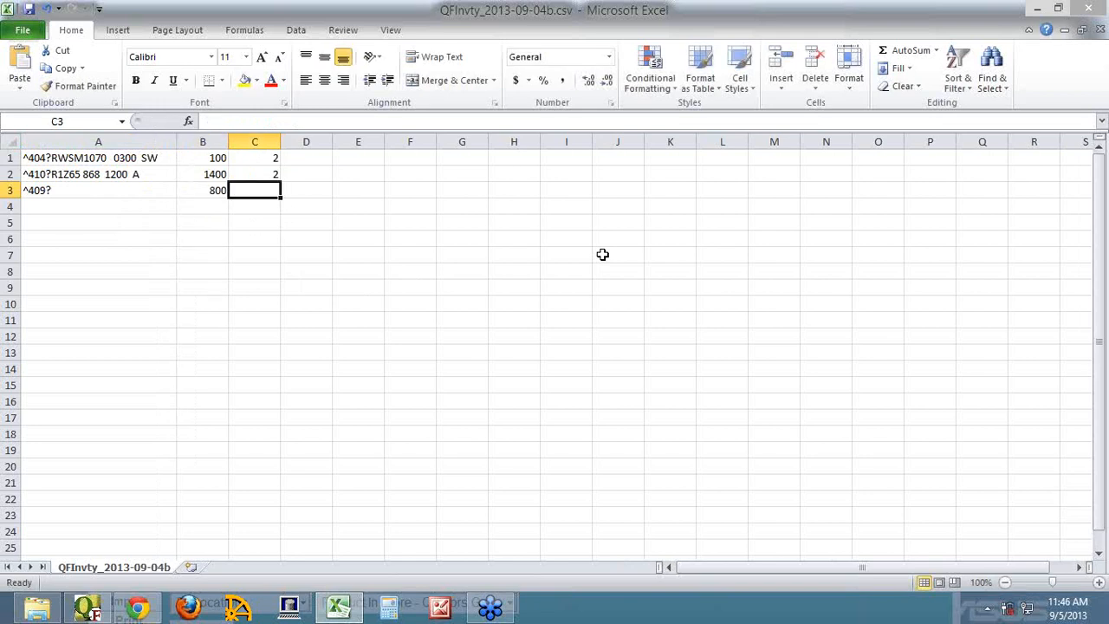
{"action": "type", "text": "2"}
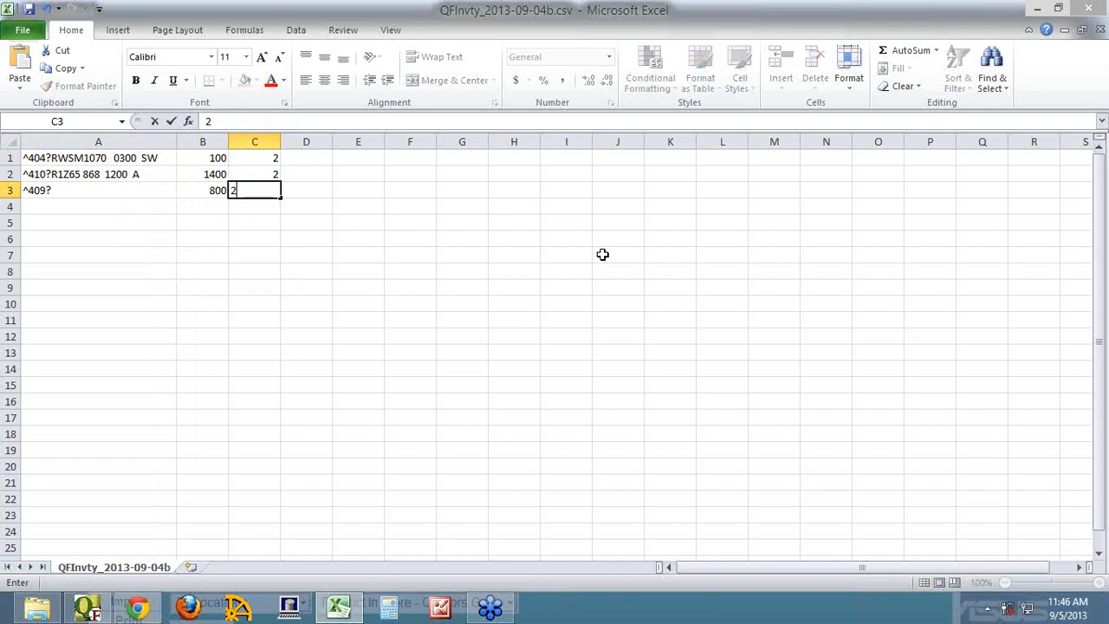
{"action": "key", "text": "Return"}
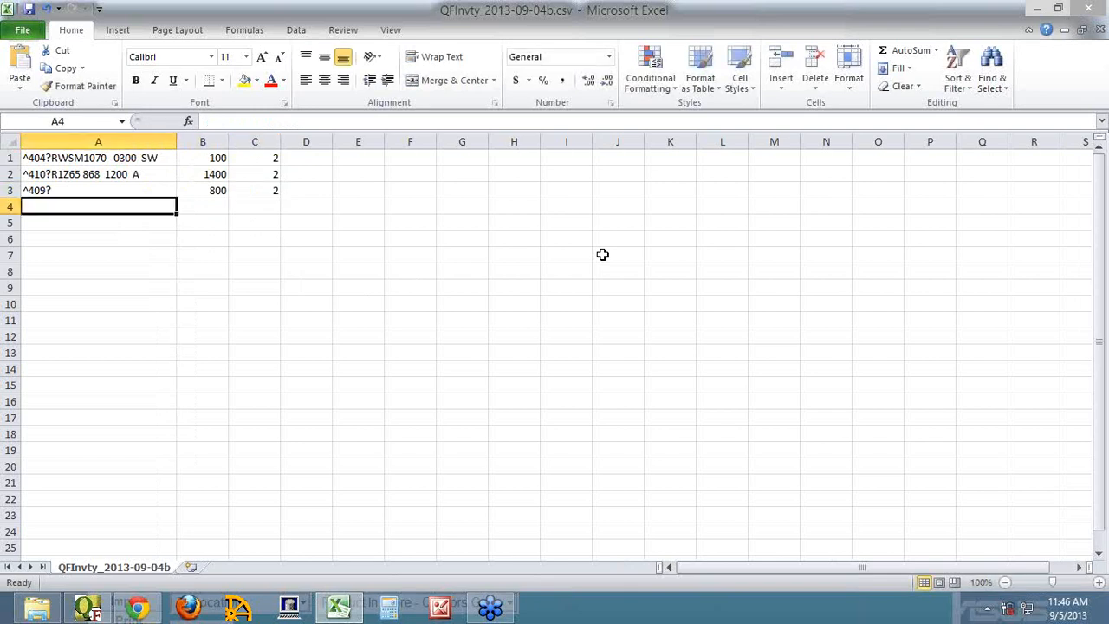
Switch to QFloors and export the Stock product list to the Reports folder as Invty Export_09-05-2013.csv.
{"action": "left_click", "coordinate": [87, 607]}
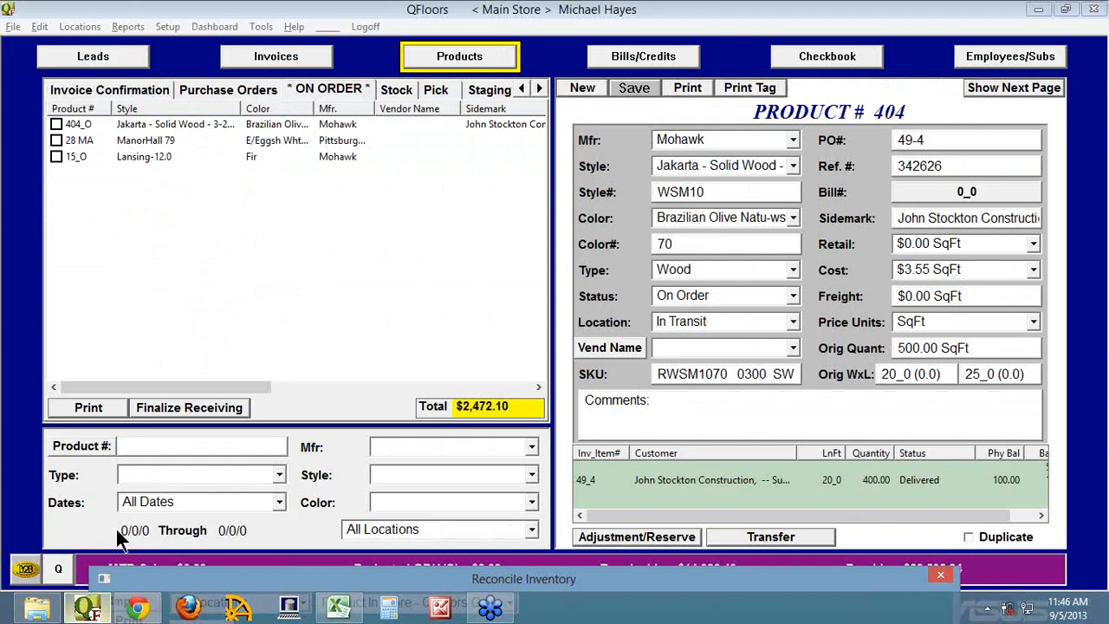
{"action": "left_click", "coordinate": [397, 89]}
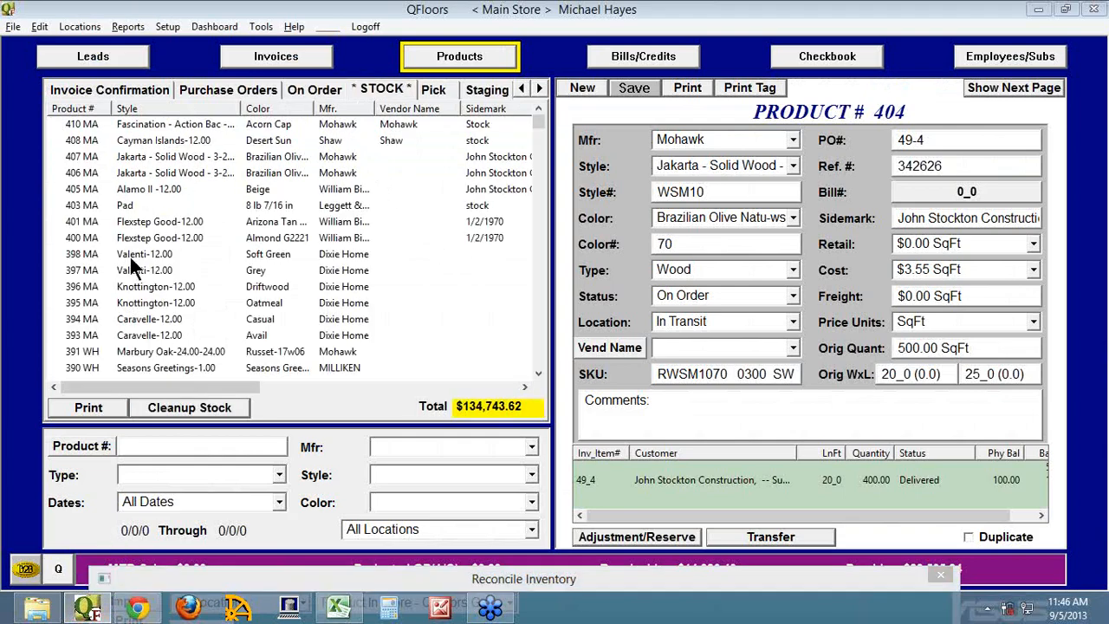
{"action": "left_click", "coordinate": [90, 408]}
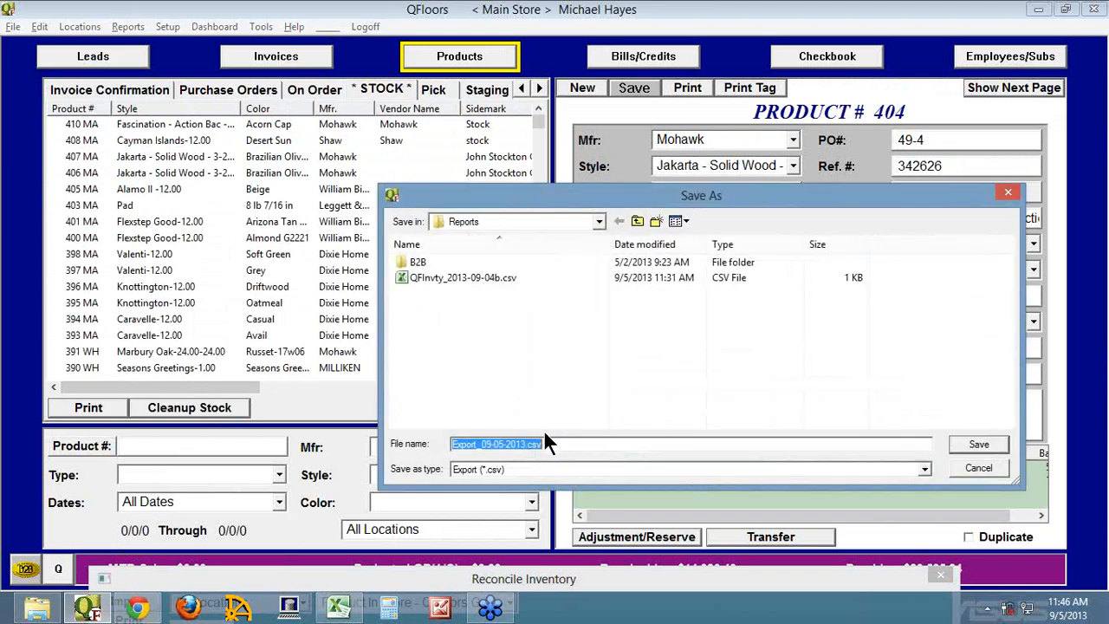
{"action": "key", "text": "Home"}
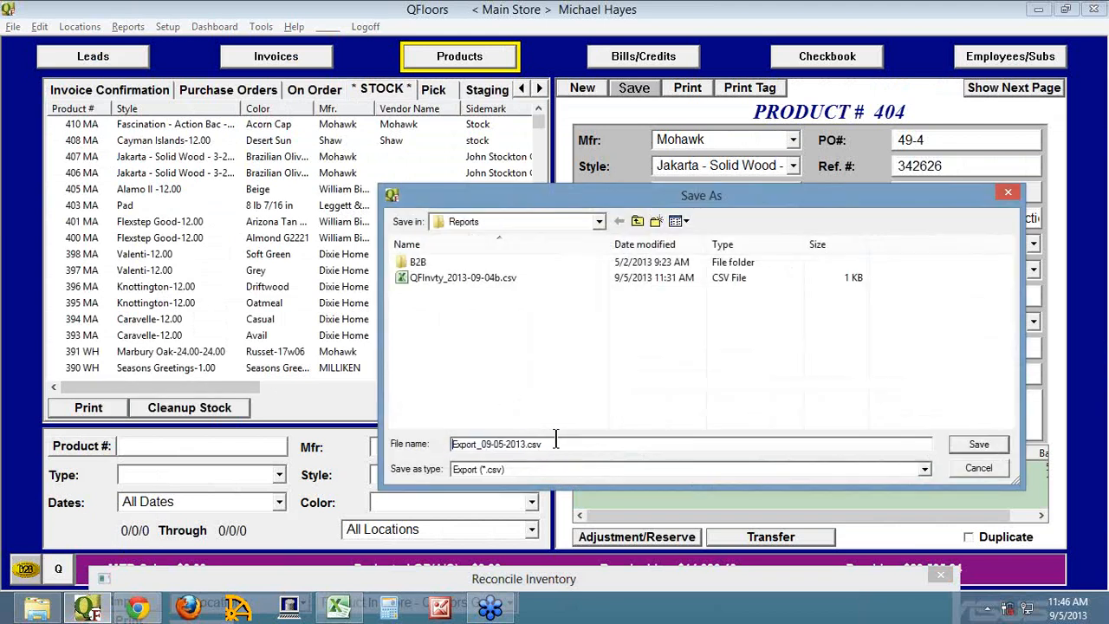
{"action": "type", "text": "Invty"}
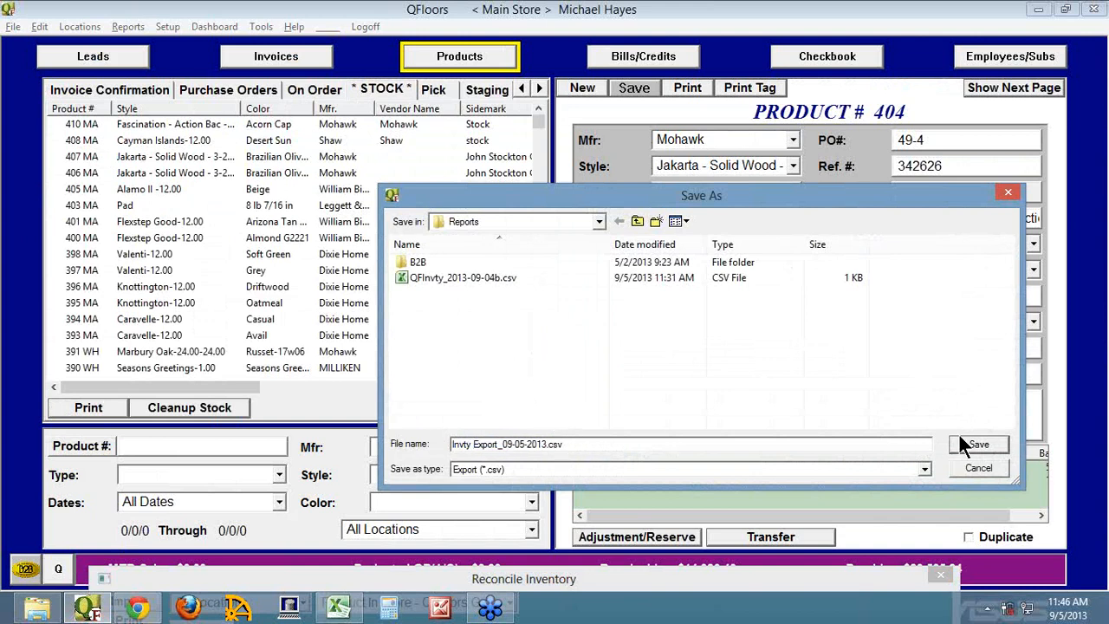
{"action": "left_click", "coordinate": [597, 222]}
{"action": "left_click", "coordinate": [597, 222]}
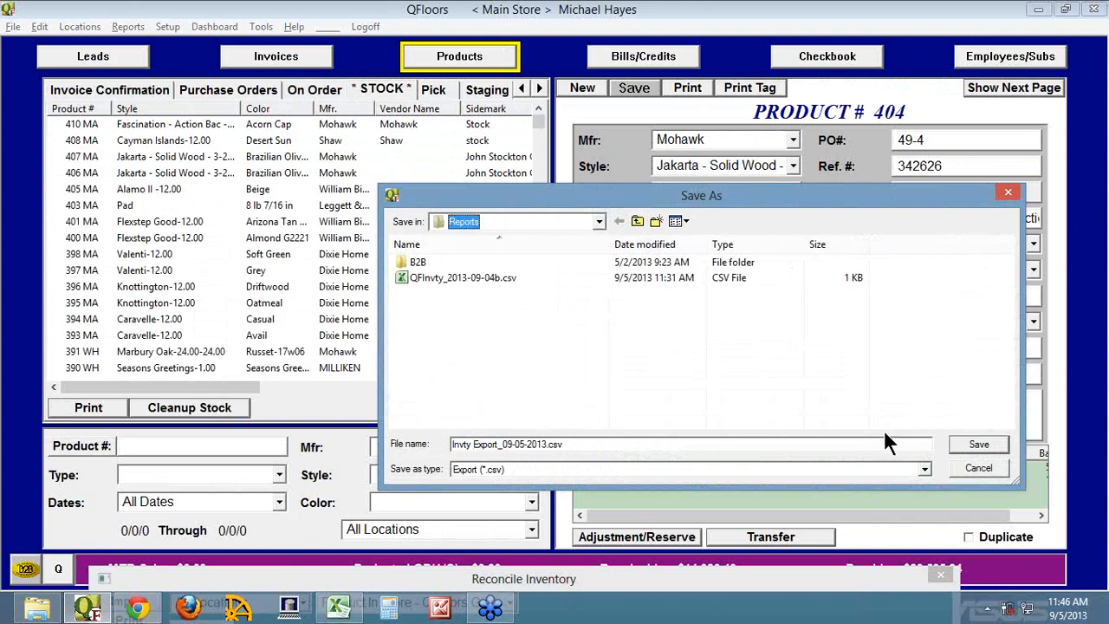
{"action": "left_click", "coordinate": [968, 440]}
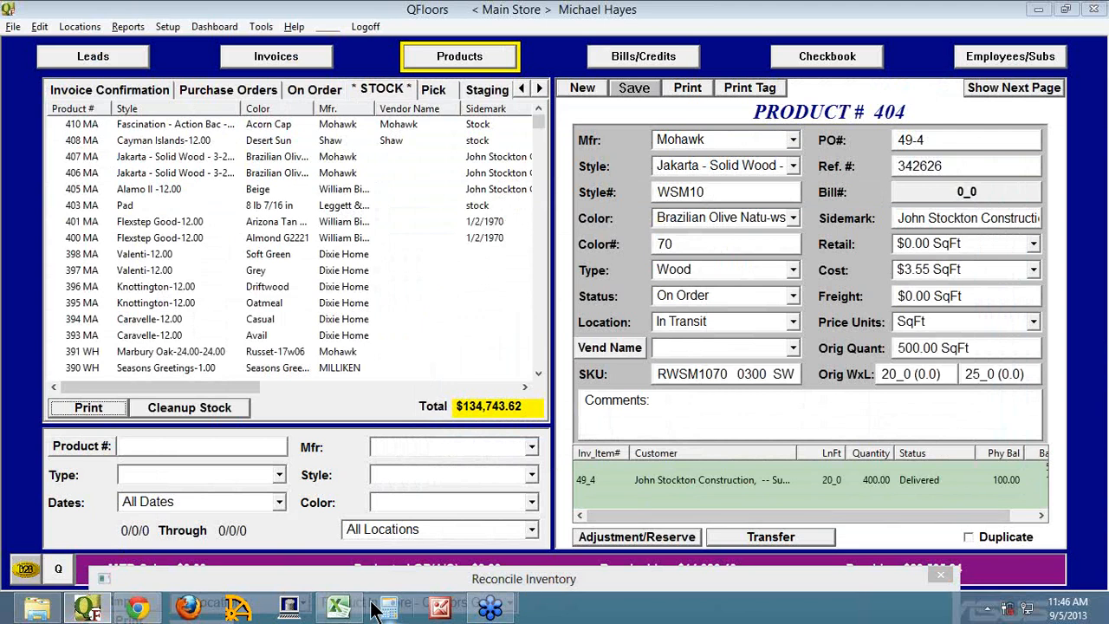
Open Invty Export_09-05-2013.csv from the Reports folder in Excel and widen column A.
{"action": "left_click", "coordinate": [39, 606]}
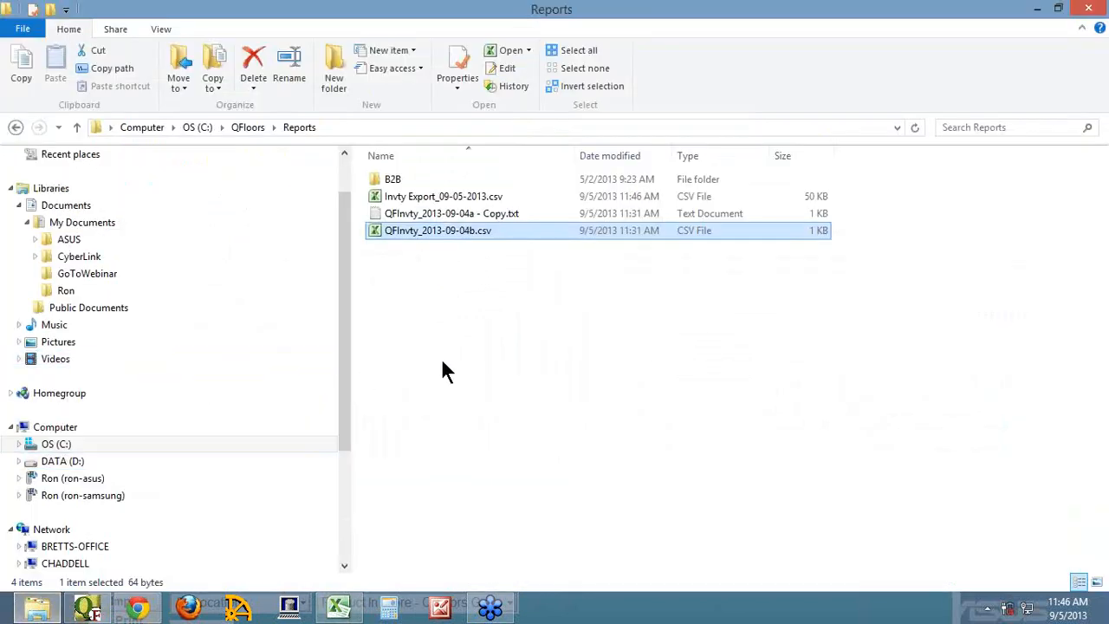
{"action": "double_click", "coordinate": [394, 197]}
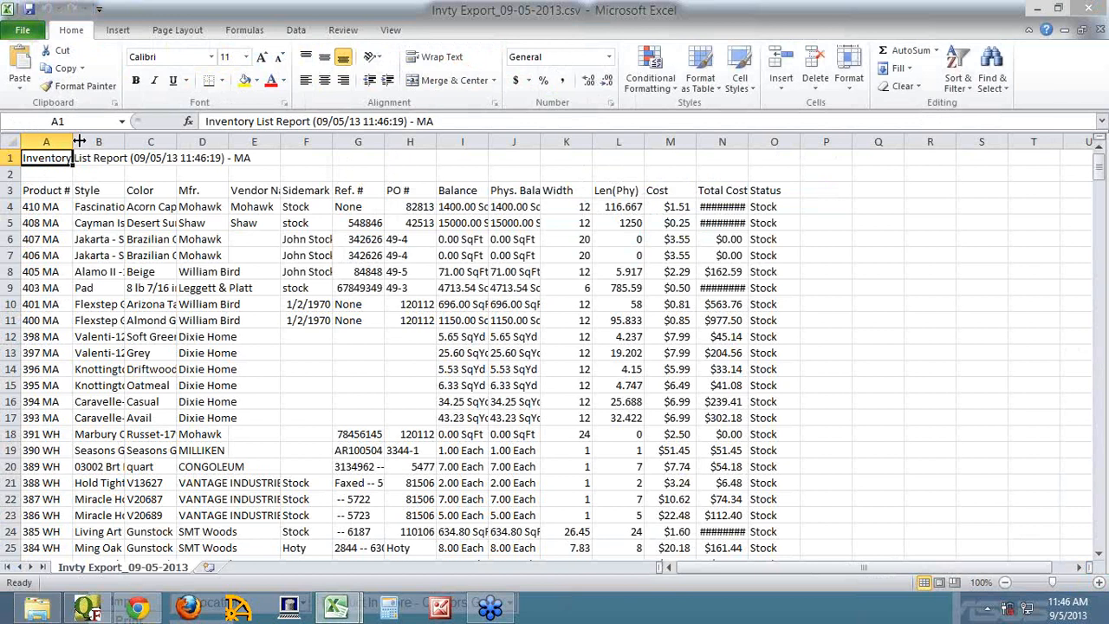
{"action": "left_click_drag", "start_coordinate": [69, 143], "coordinate": [156, 143]}
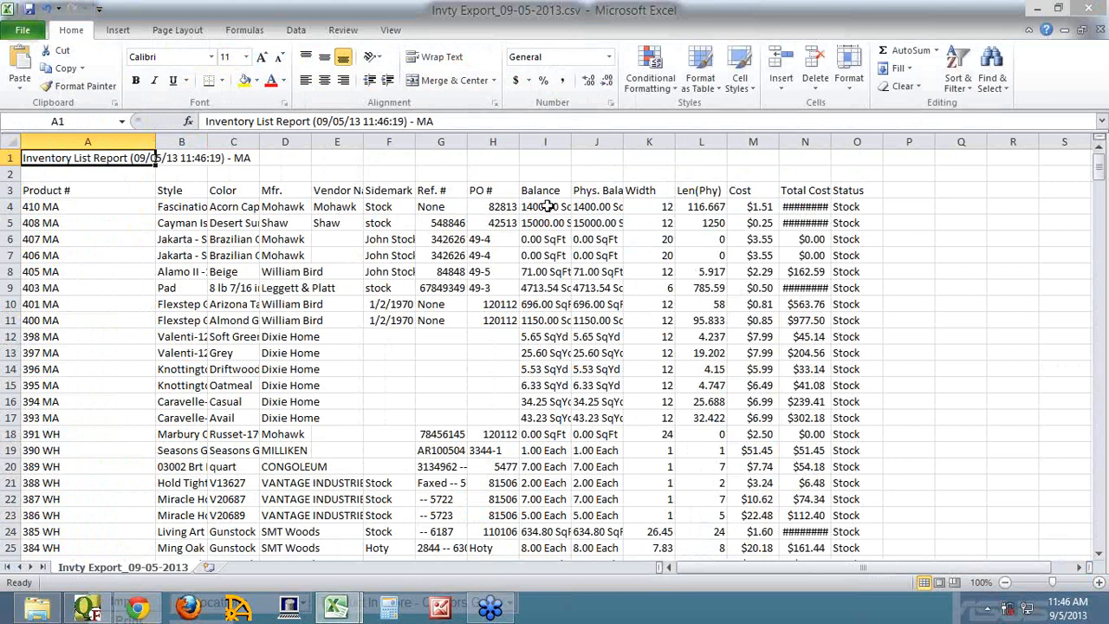
Examine the exported product numbers by selecting column A and viewing the available column operations.
{"action": "left_click", "coordinate": [50, 208]}
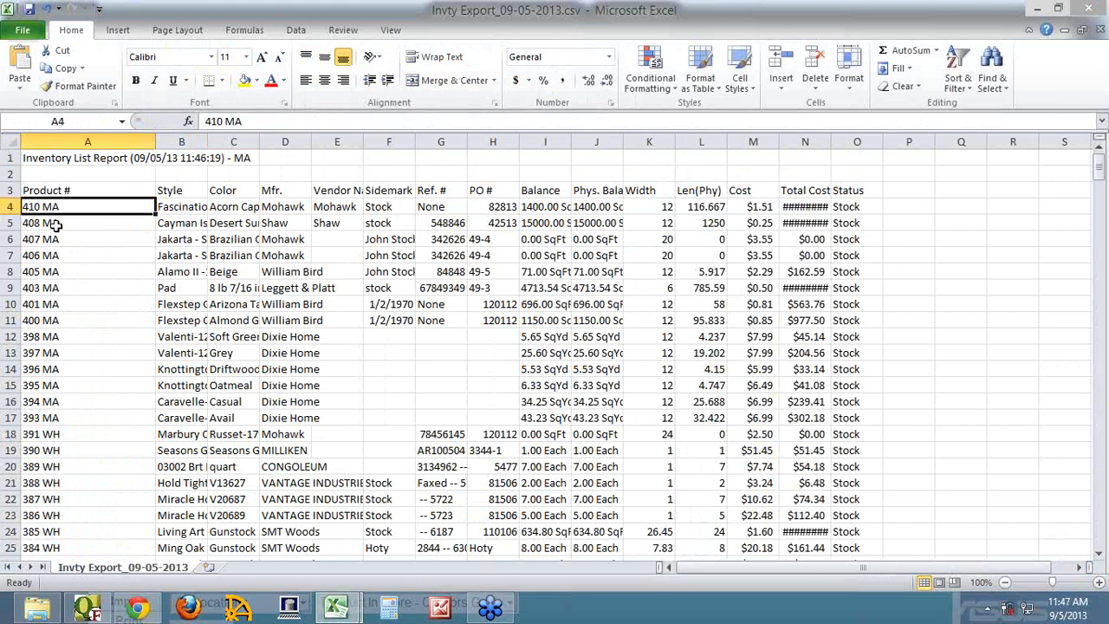
{"action": "left_click", "coordinate": [89, 140]}
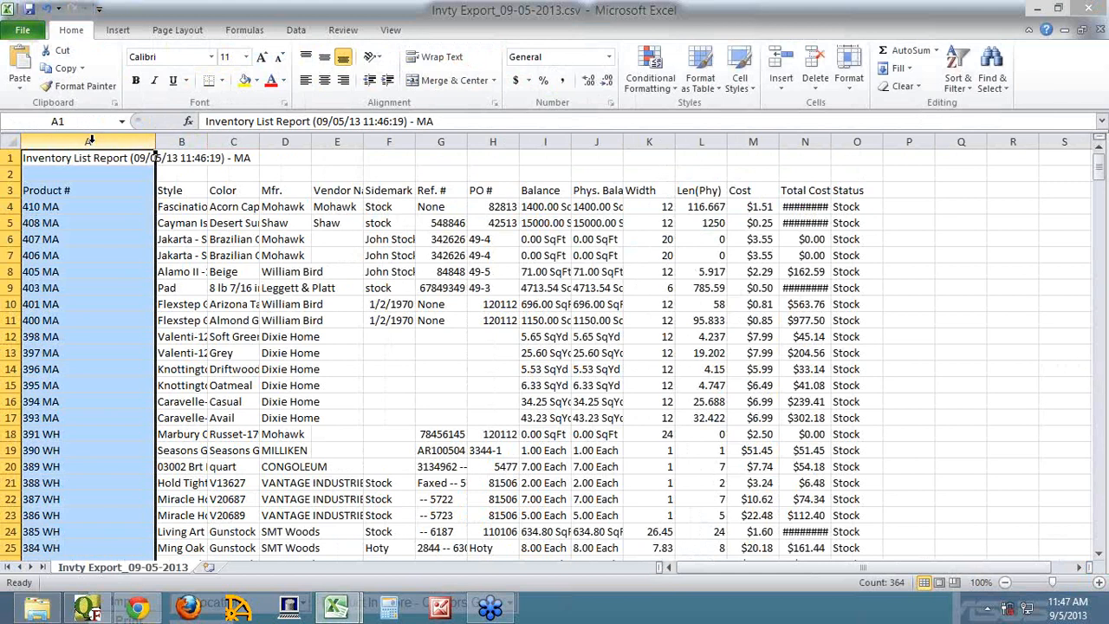
{"action": "right_click", "coordinate": [91, 142]}
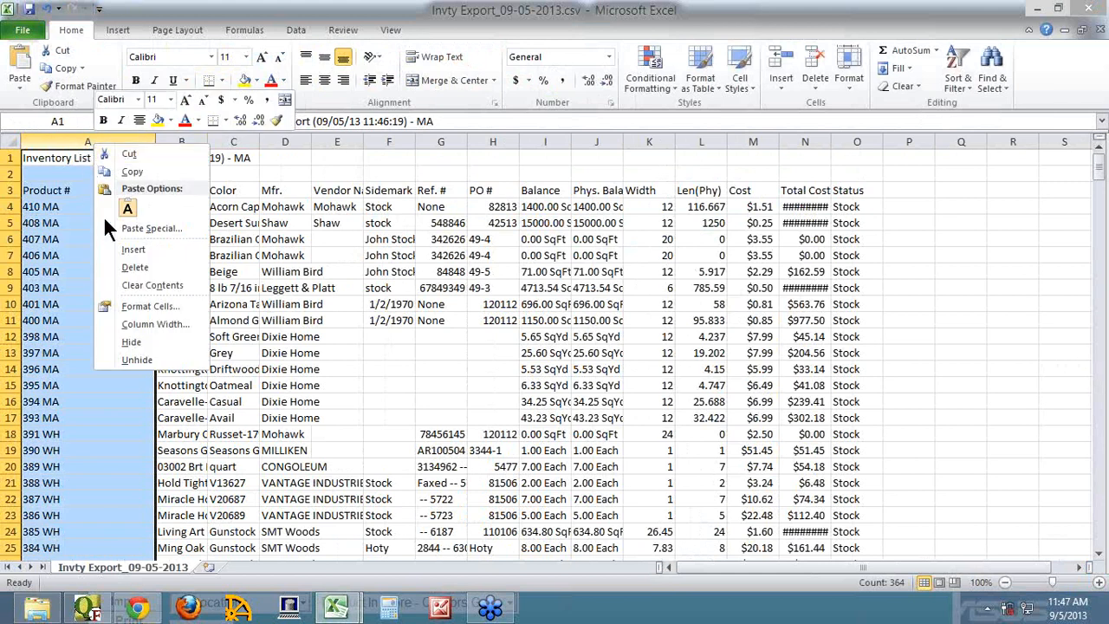
{"action": "left_click", "coordinate": [65, 140]}
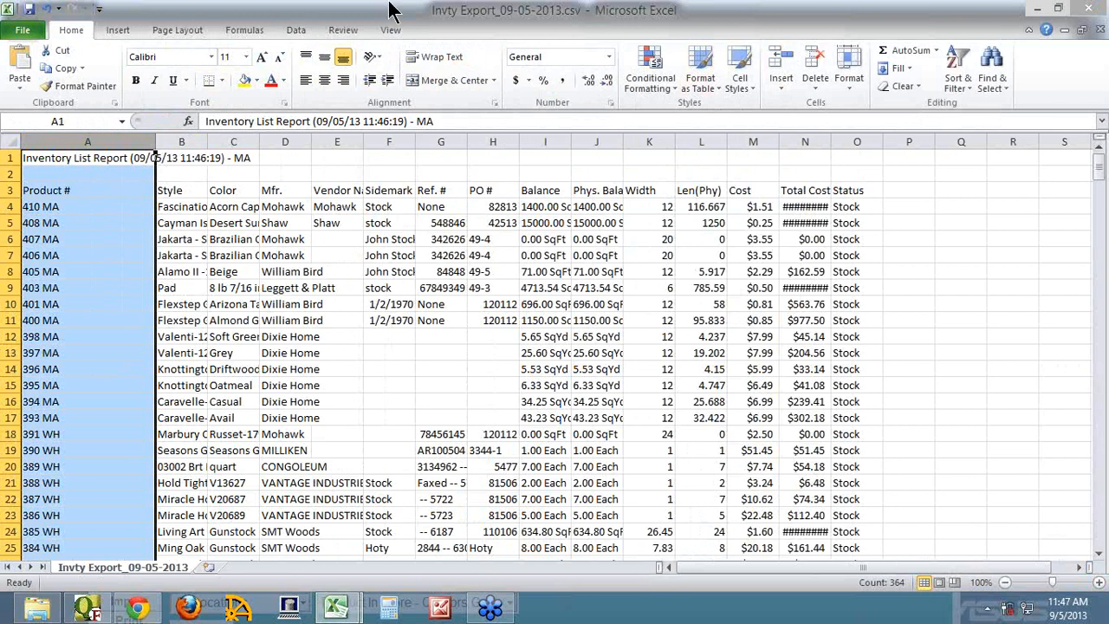
Strip the MA and WH location codes from column A by replacing every occurrence of each with nothing.
{"action": "key", "text": "ctrl+h"}
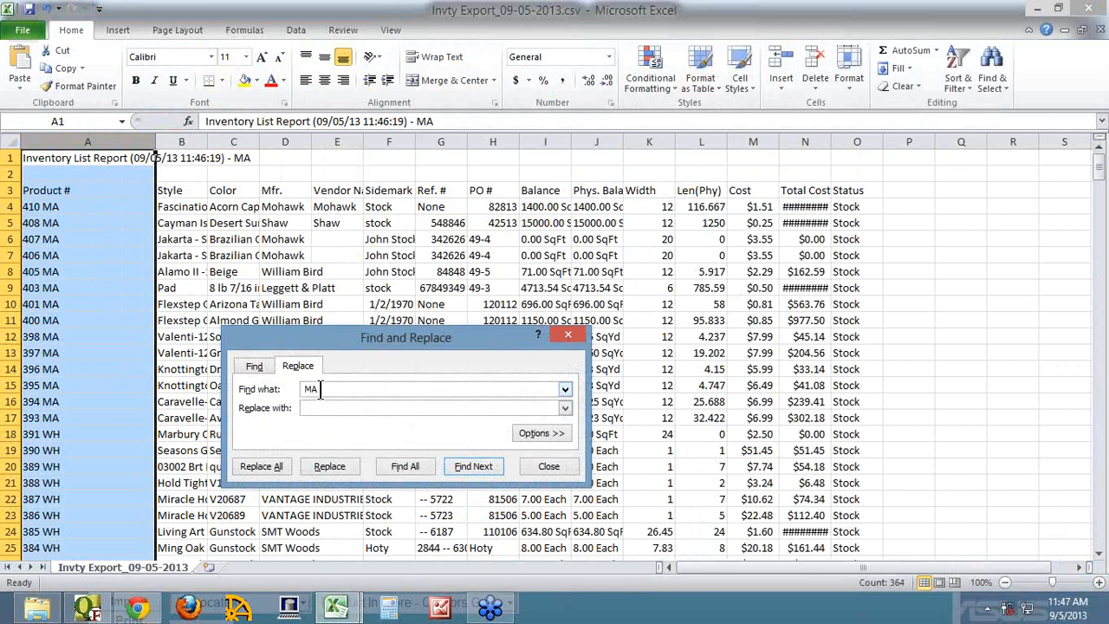
{"action": "left_click", "coordinate": [264, 468]}
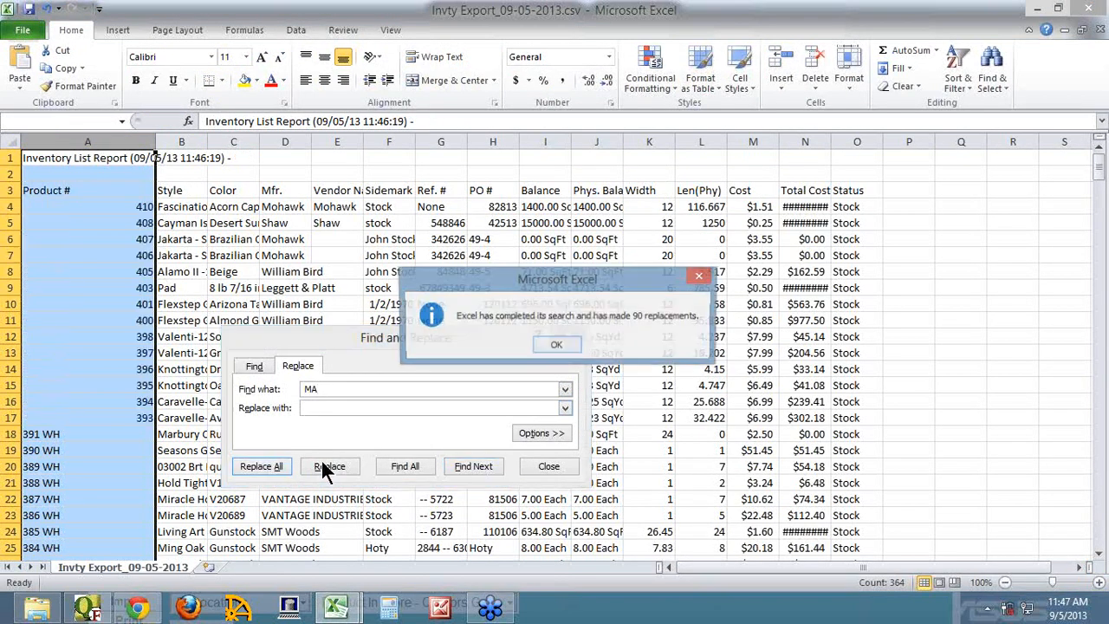
{"action": "left_click", "coordinate": [559, 346]}
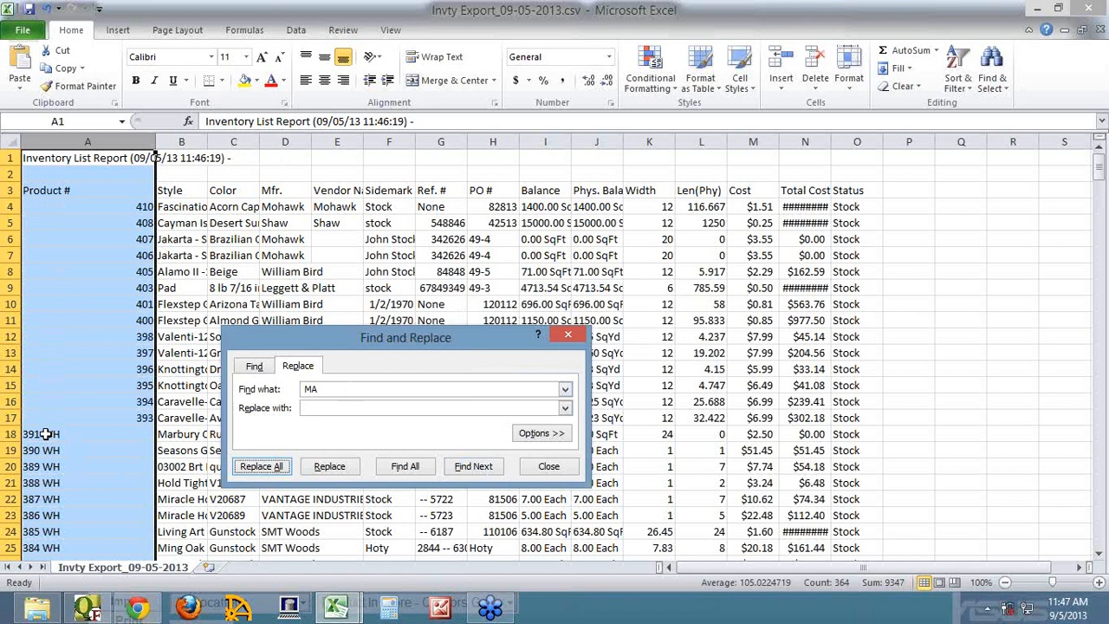
{"action": "left_click_drag", "start_coordinate": [305, 389], "coordinate": [333, 391]}
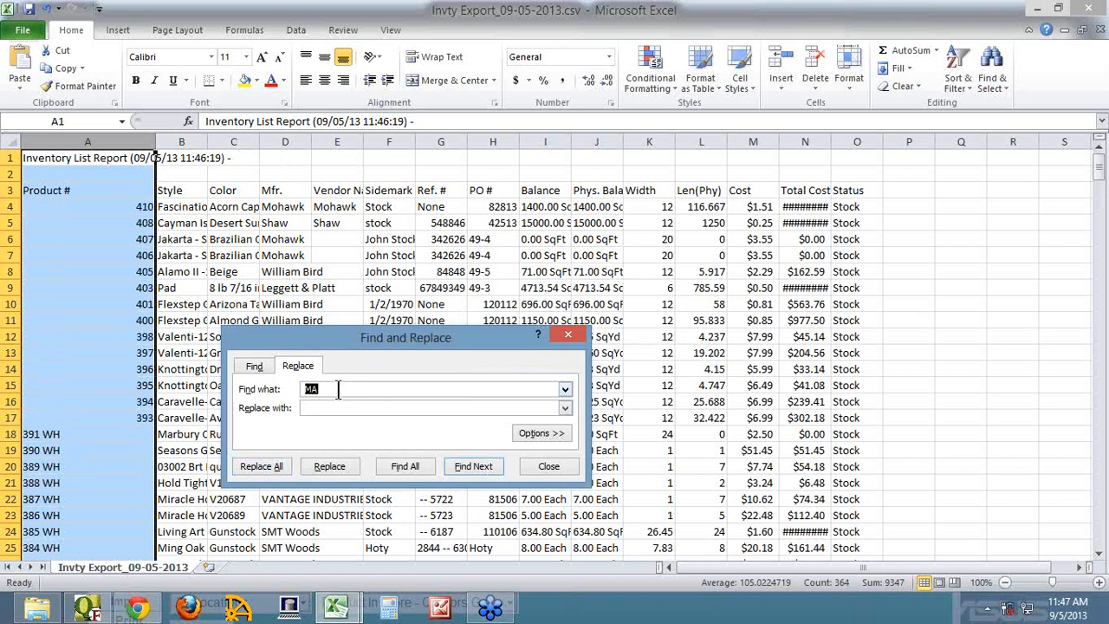
{"action": "type", "text": "WH"}
{"action": "left_click", "coordinate": [257, 469]}
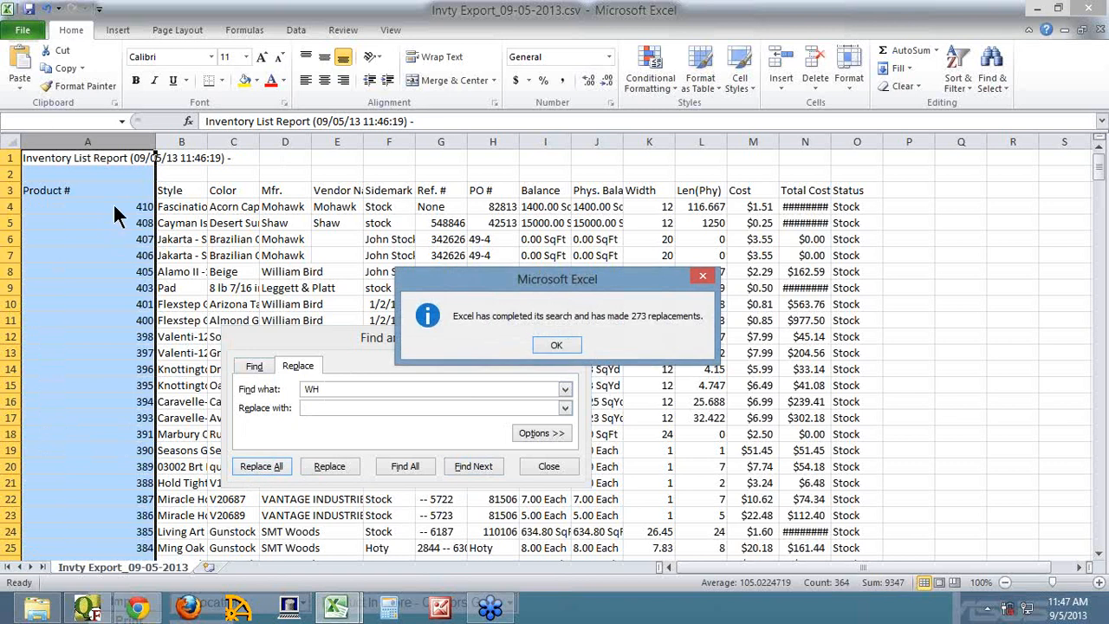
{"action": "left_click", "coordinate": [559, 346]}
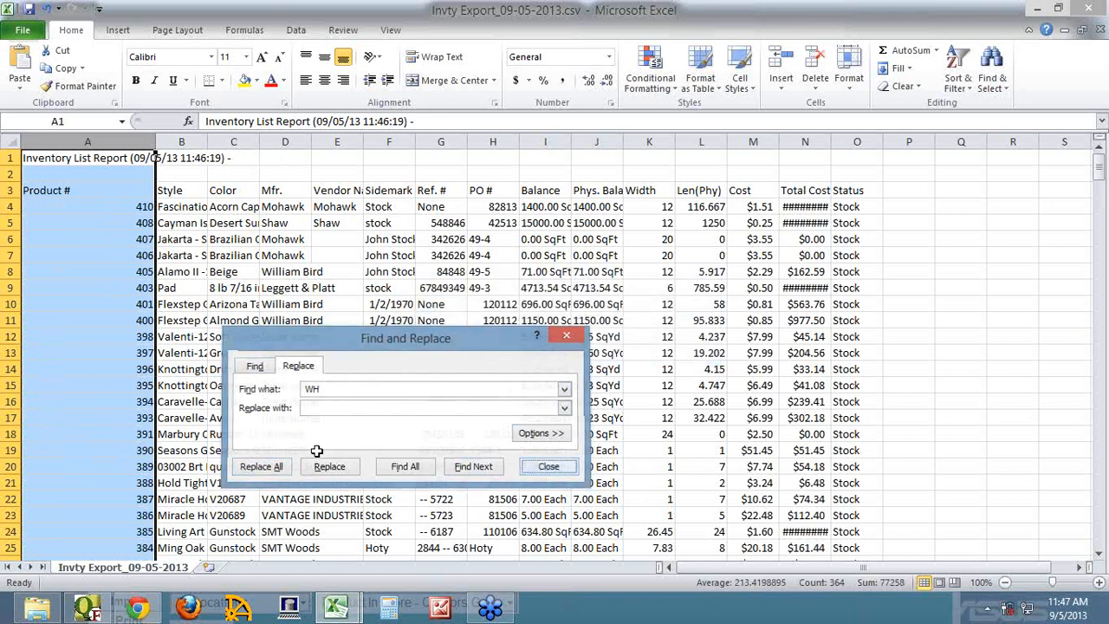
{"action": "key", "text": "Escape"}
{"action": "left_click", "coordinate": [91, 210]}
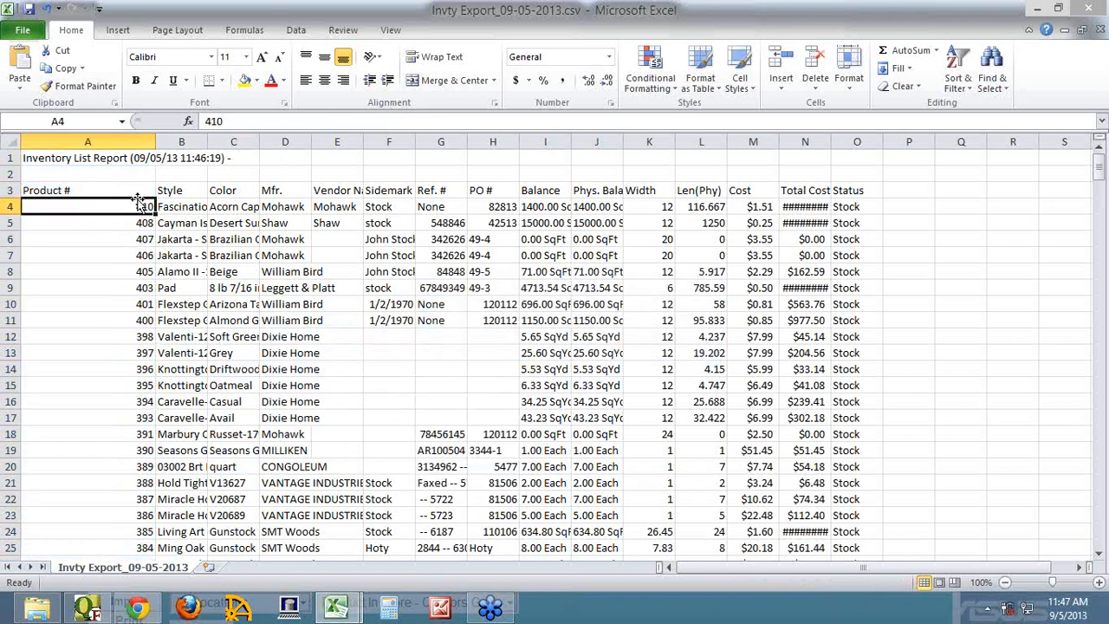
Delete columns B through O, from Style to Status, leaving only the product numbers.
{"action": "left_click_drag", "start_coordinate": [182, 140], "coordinate": [858, 141]}
{"action": "right_click", "coordinate": [858, 143]}
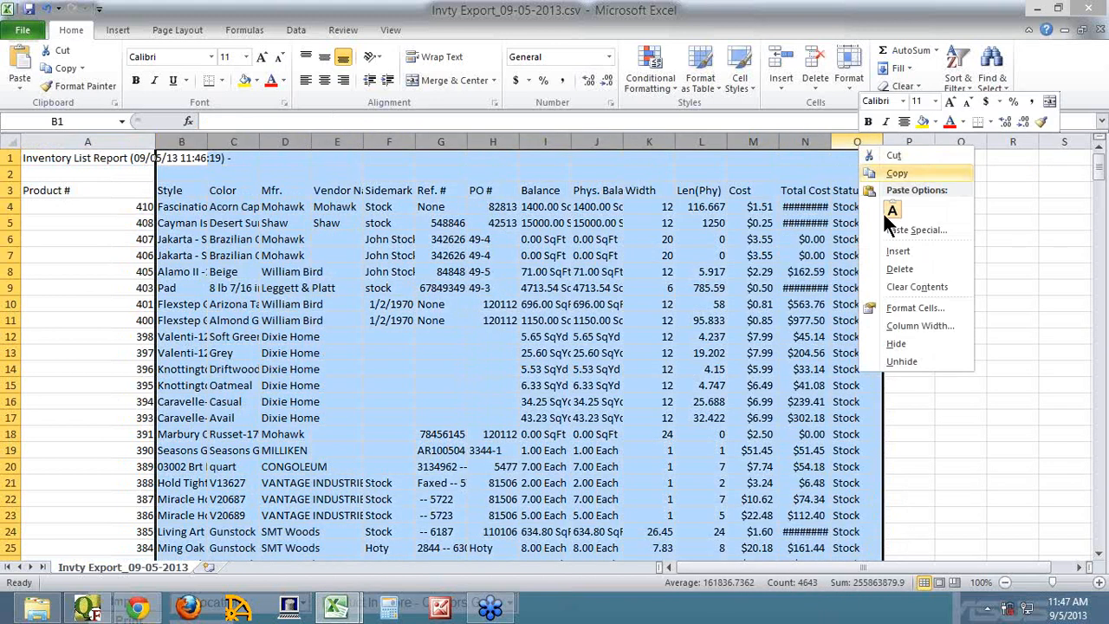
{"action": "left_click", "coordinate": [900, 270]}
Enter the formula =CONCATENATE("^",A4,"?") in cell B4 to wrap the first product number in barcode characters.
{"action": "left_click", "coordinate": [183, 206]}
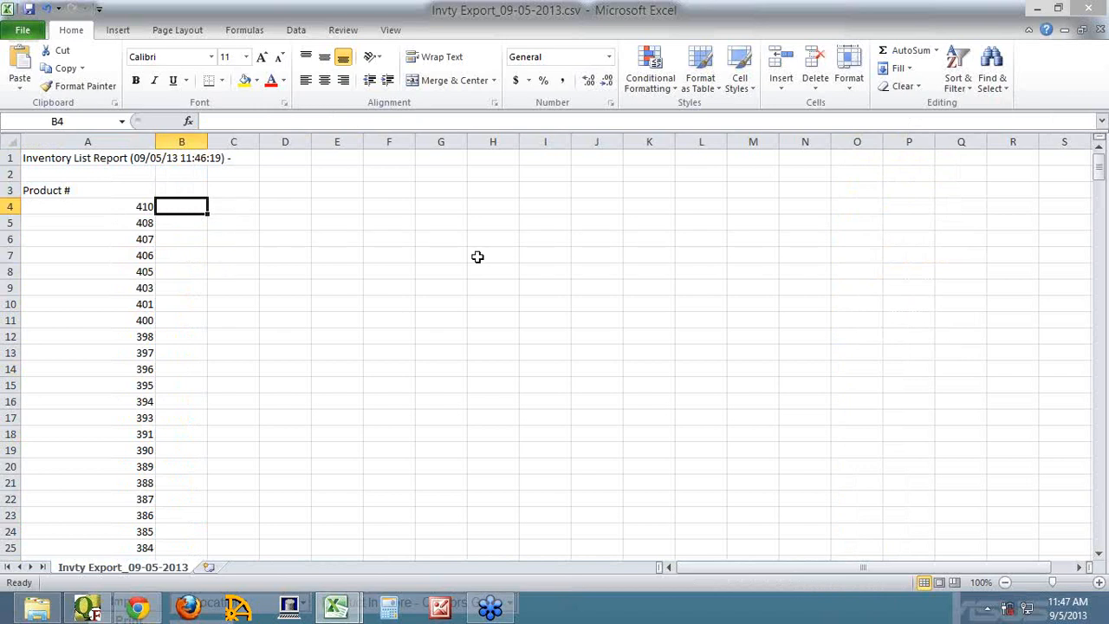
{"action": "type", "text": "="}
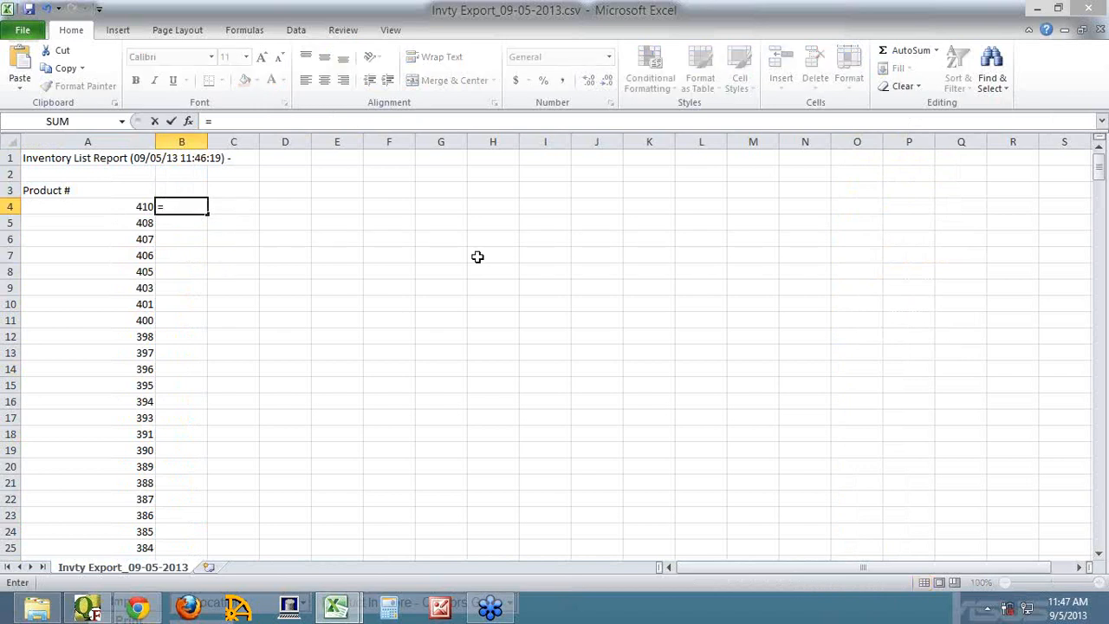
{"action": "type", "text": "concatenate"}
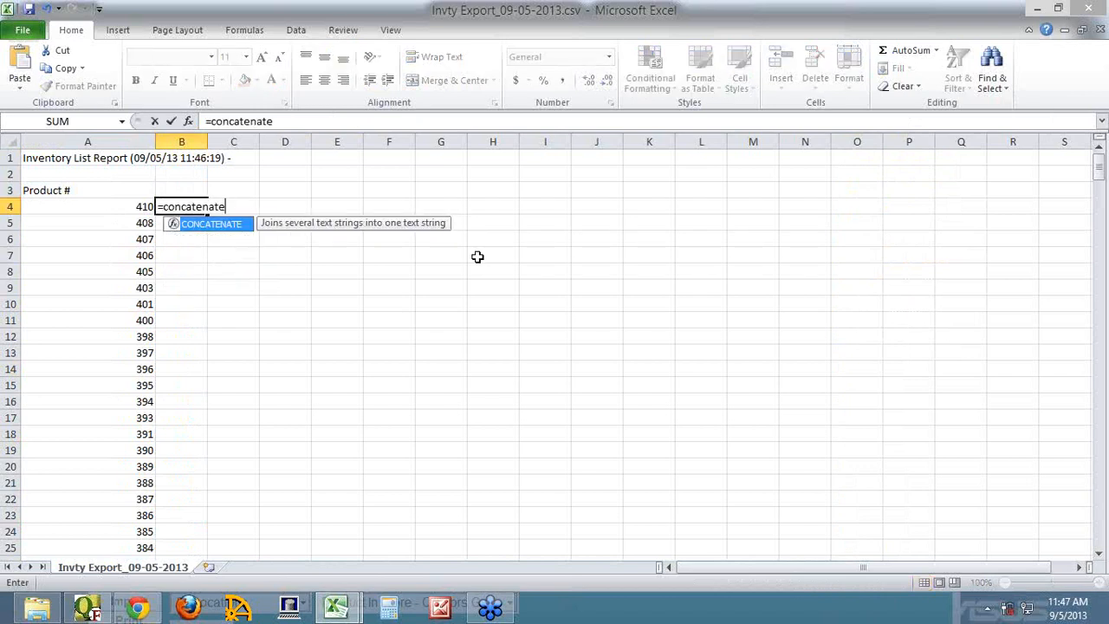
{"action": "type", "text": "(\"^\","}
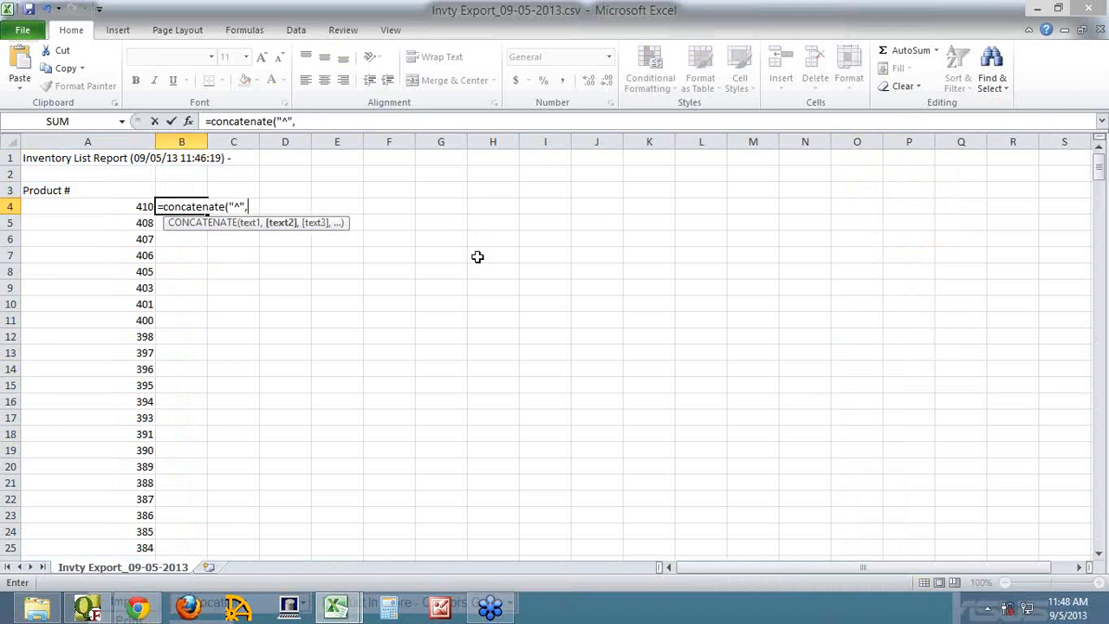
{"action": "left_click", "coordinate": [130, 208]}
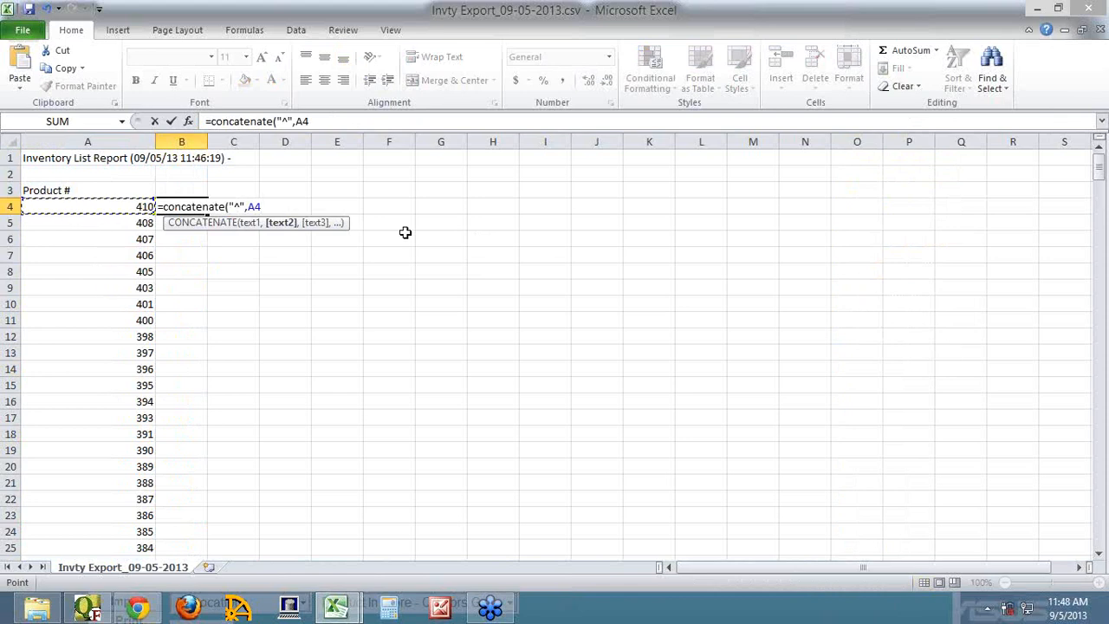
{"action": "type", "text": "\""}
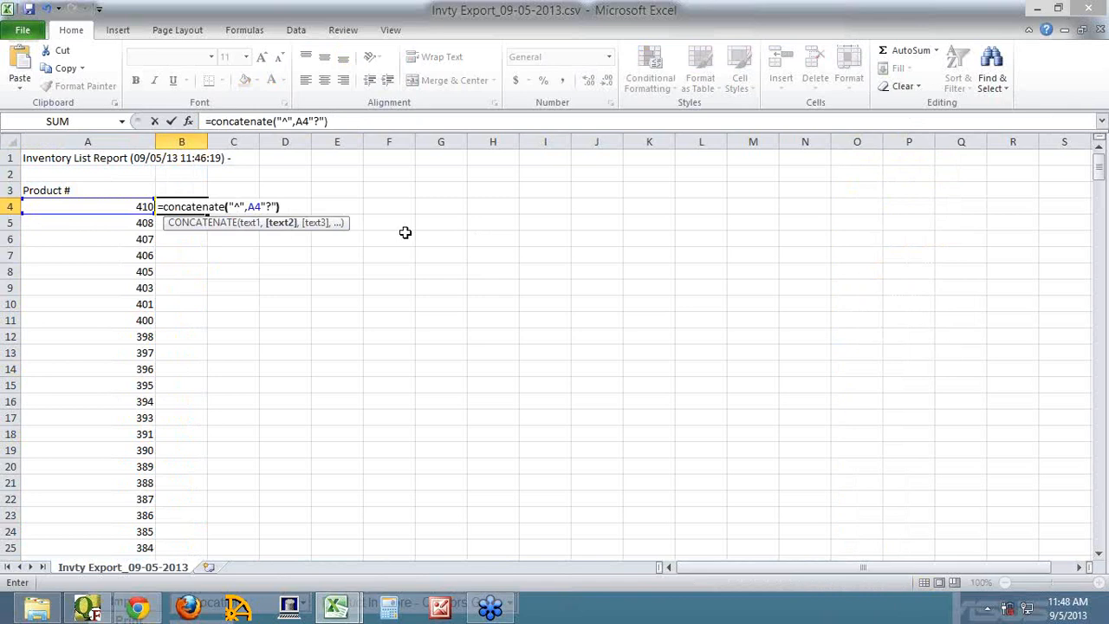
{"action": "type", "text": "?\")"}
{"action": "key", "text": "Return"}
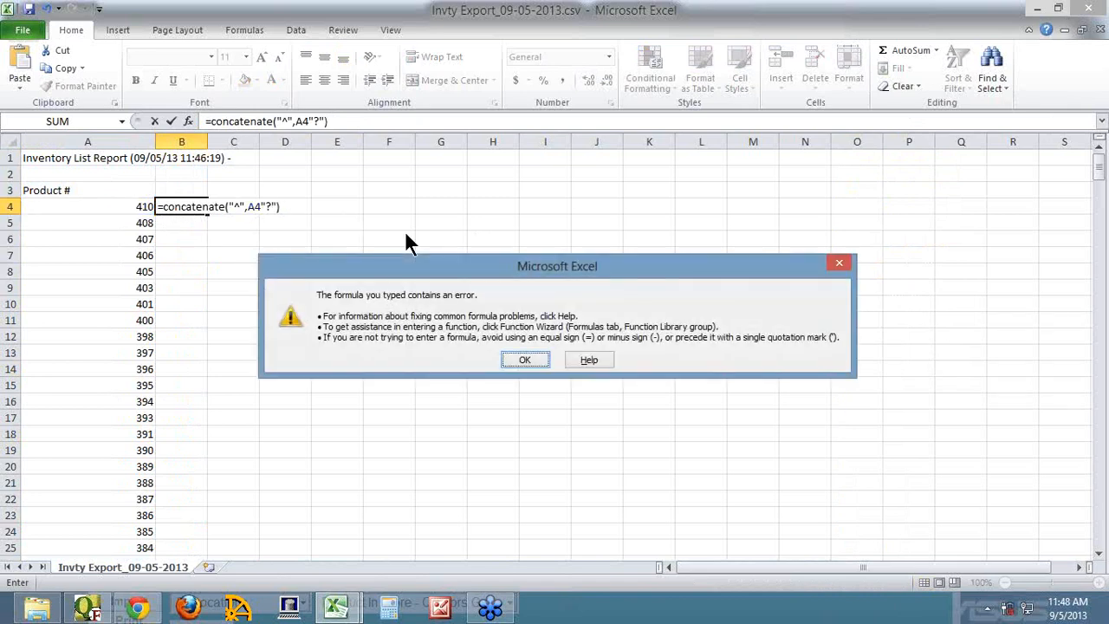
{"action": "left_click", "coordinate": [524, 361]}
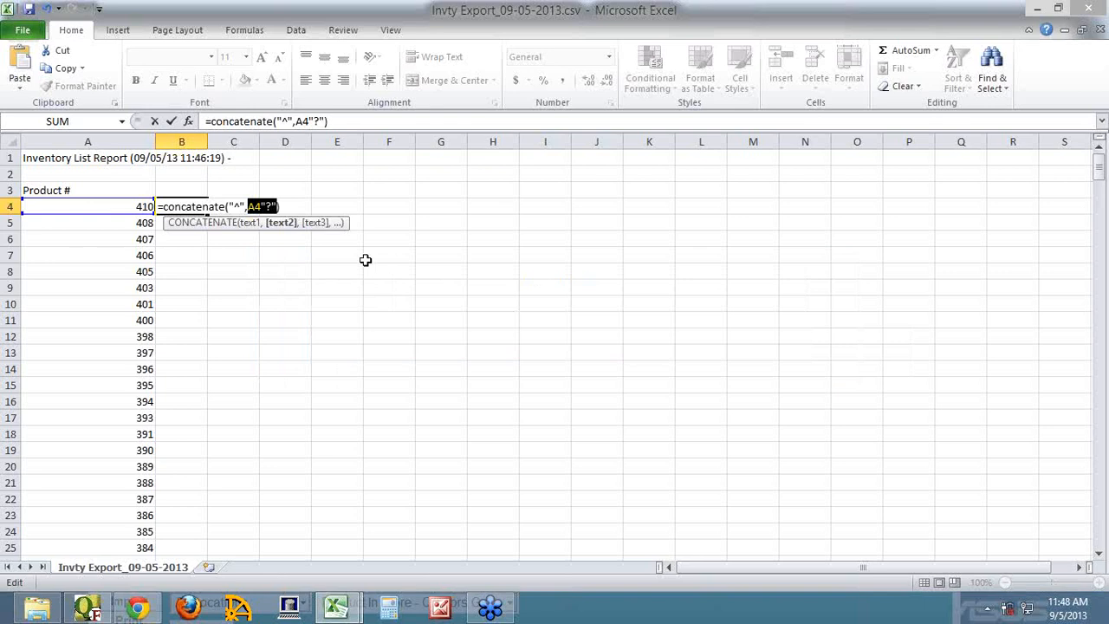
{"action": "left_click", "coordinate": [264, 207]}
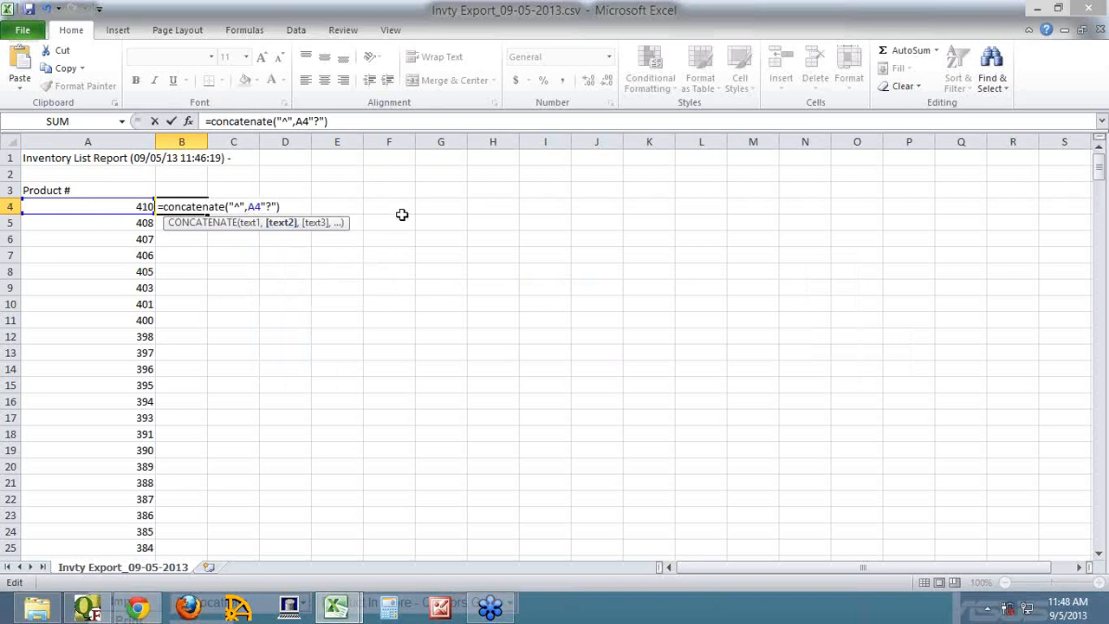
{"action": "type", "text": ","}
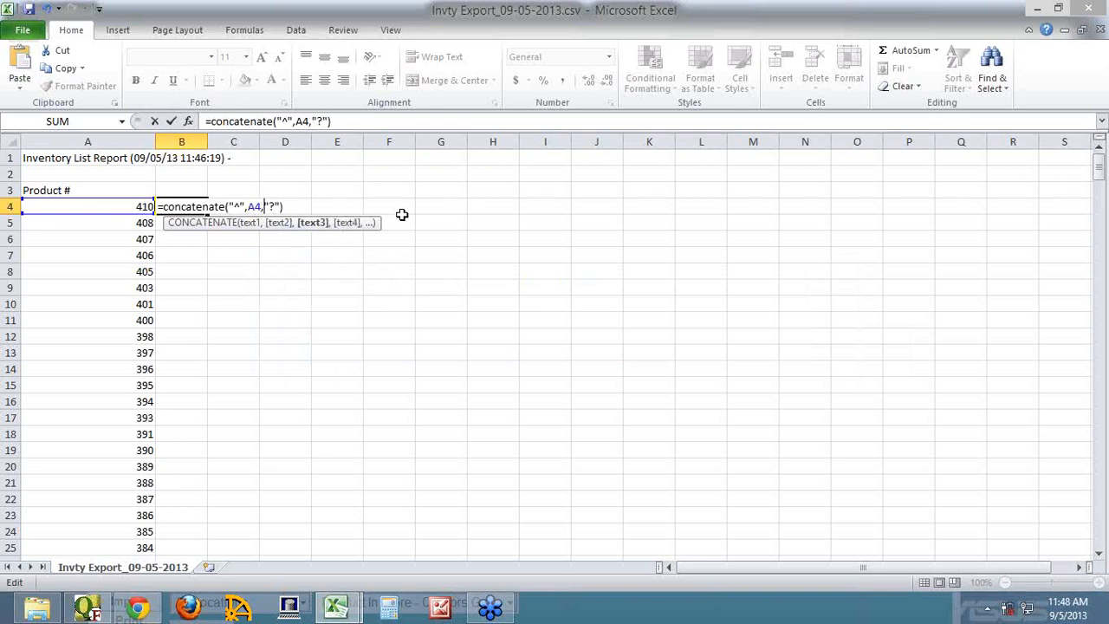
{"action": "key", "text": "Return"}
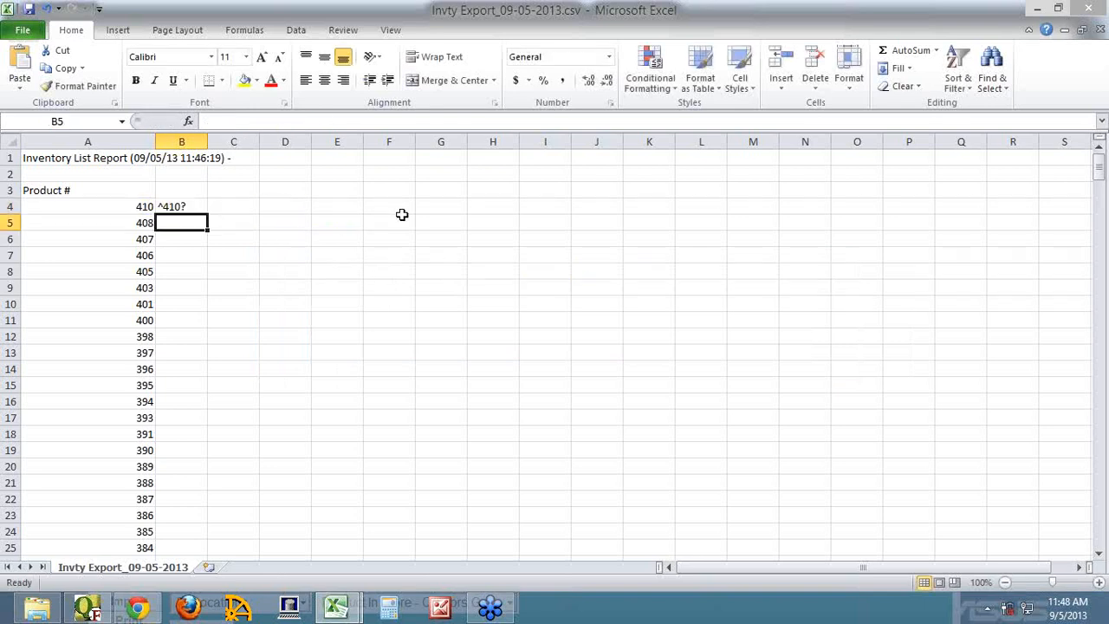
Fill the CONCATENATE formula from B4 down to B21.
{"action": "left_click", "coordinate": [205, 211]}
{"action": "left_click_drag", "start_coordinate": [208, 214], "coordinate": [206, 487]}
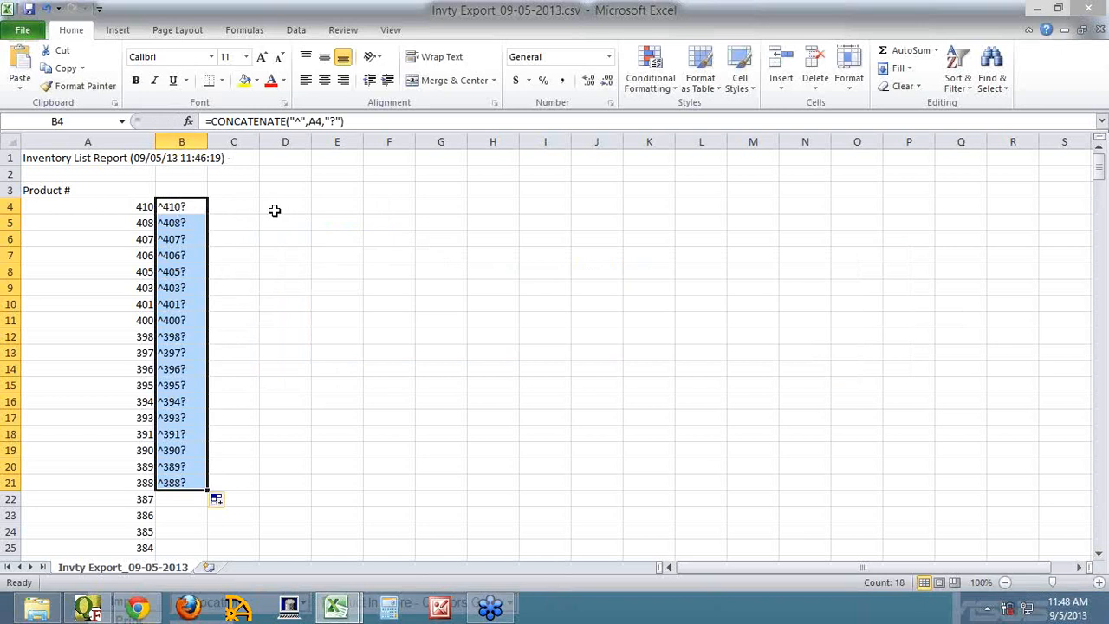
{"action": "left_click", "coordinate": [237, 208]}
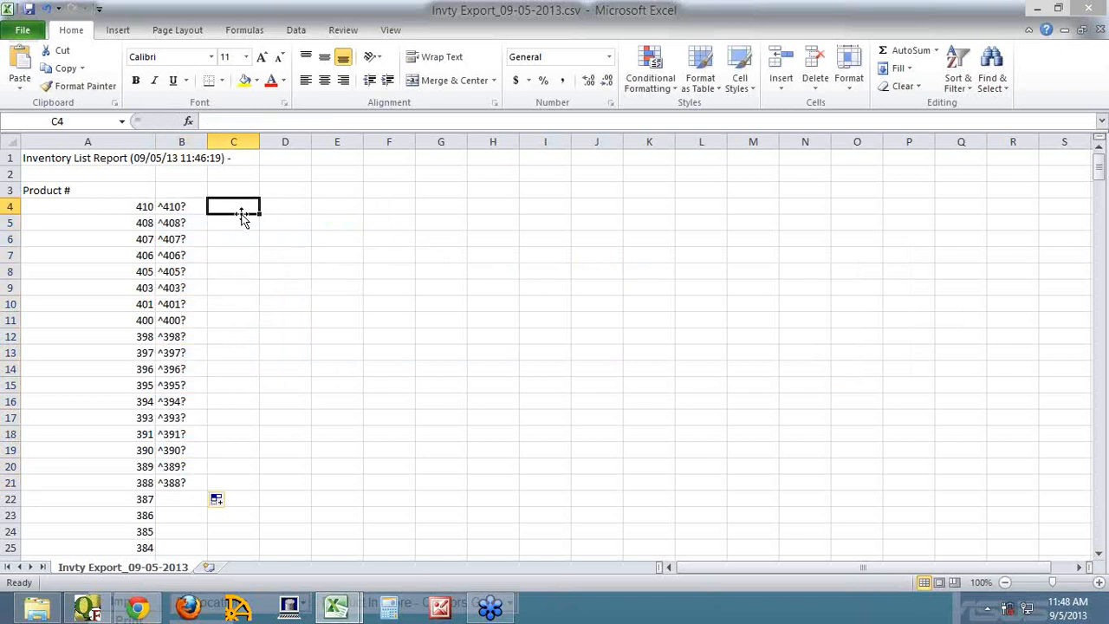
{"action": "double_click", "coordinate": [288, 209]}
{"action": "key", "text": "Return"}
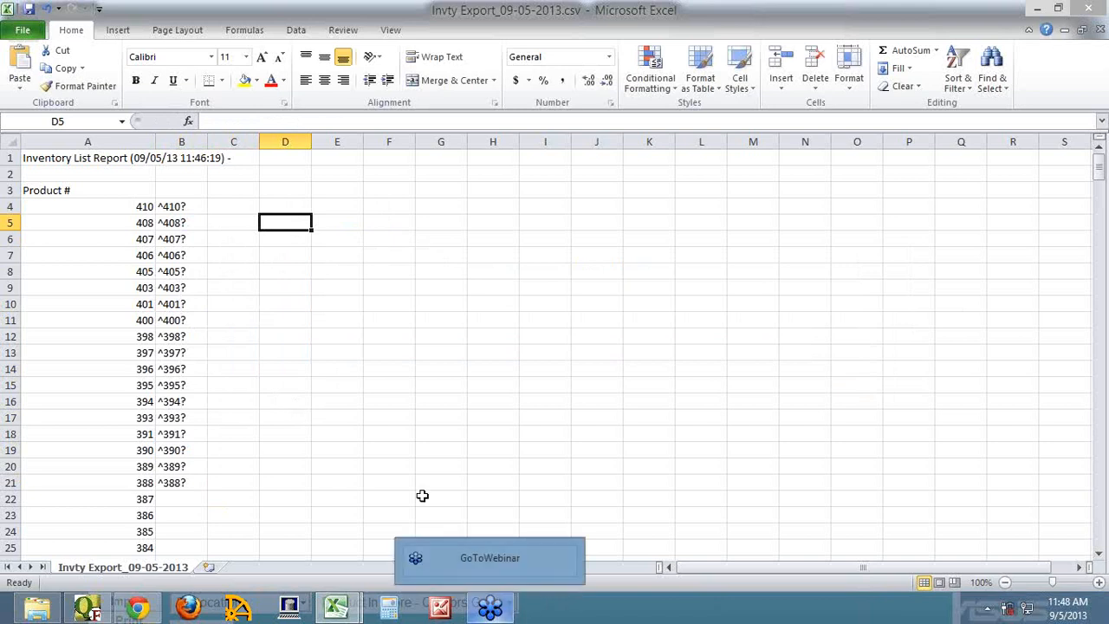
Try deleting column A with the original product numbers, and undo the deletion.
{"action": "right_click", "coordinate": [124, 142]}
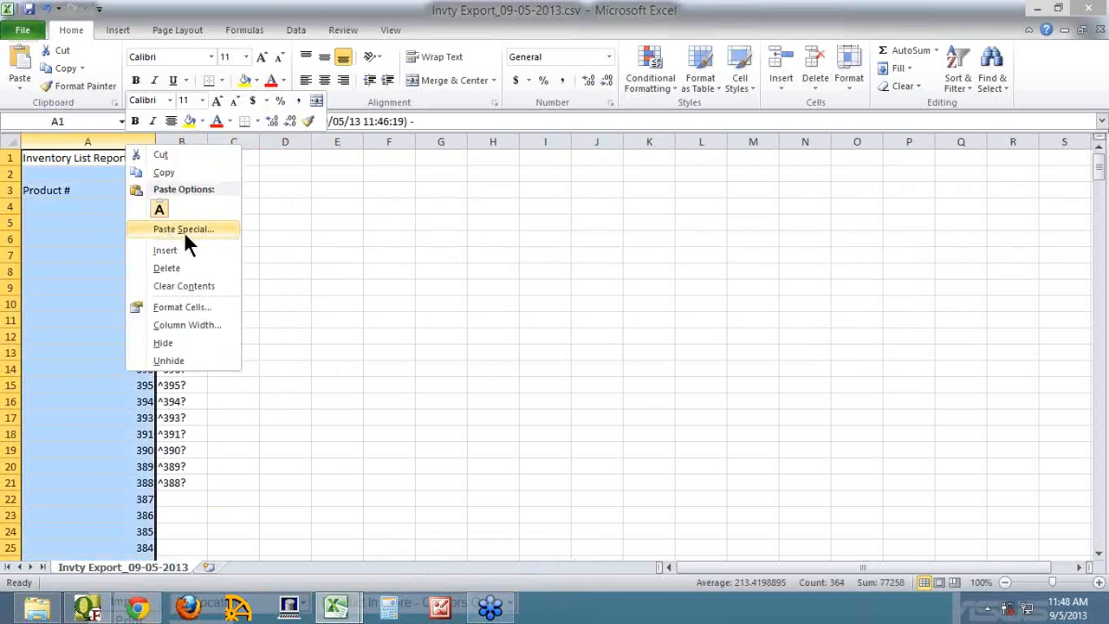
{"action": "left_click", "coordinate": [167, 267]}
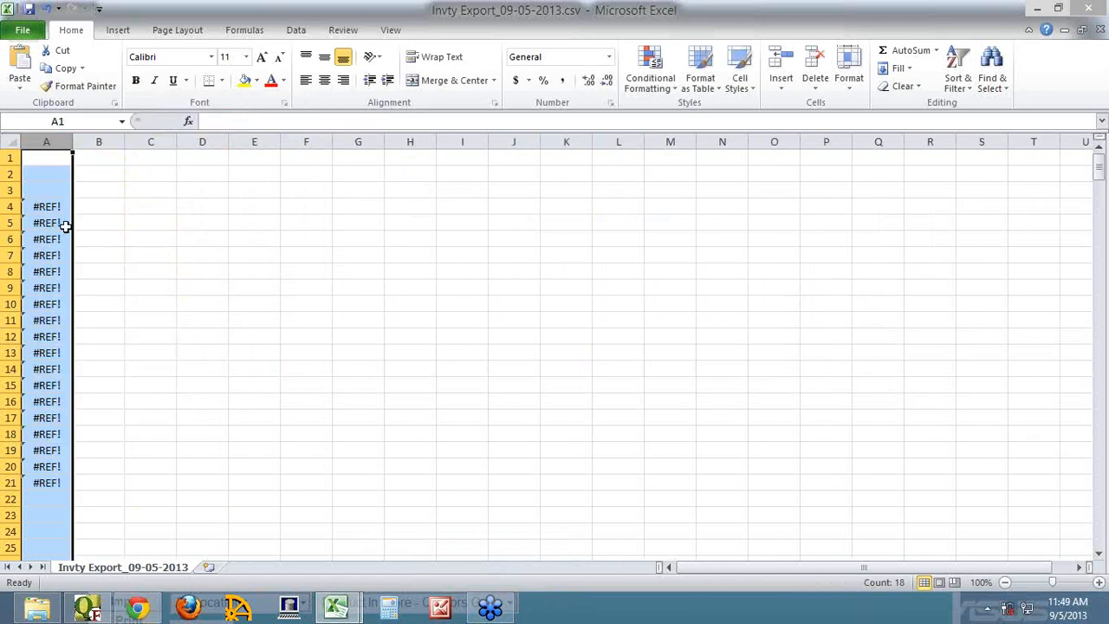
{"action": "left_click", "coordinate": [50, 9]}
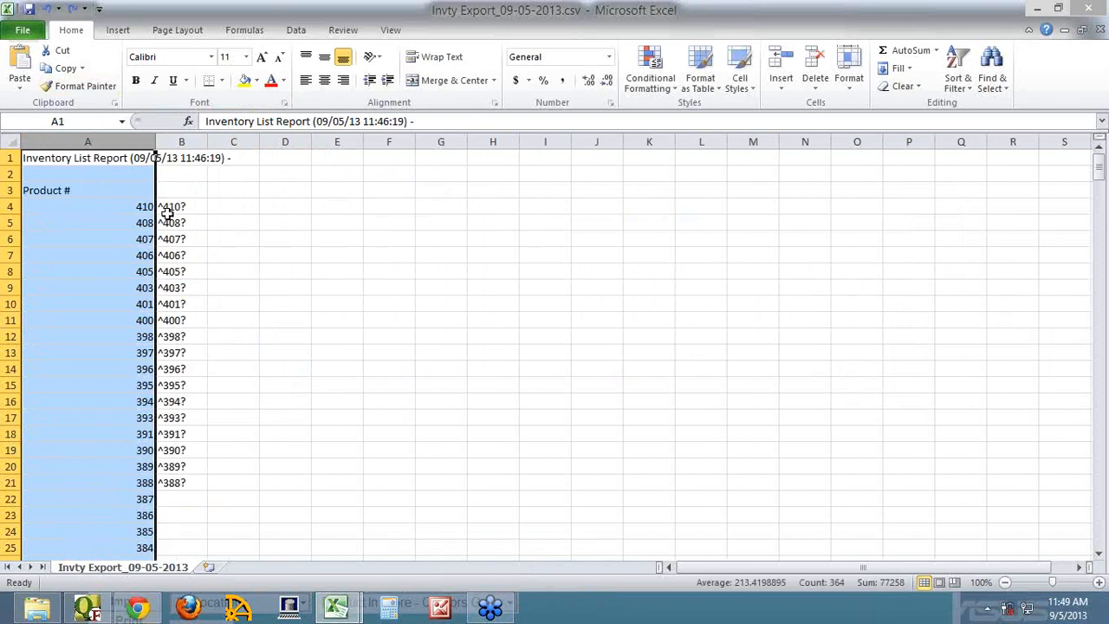
Copy the concatenated codes in B4:B21 and paste them as values only, starting at C4.
{"action": "left_click_drag", "start_coordinate": [164, 206], "coordinate": [171, 482]}
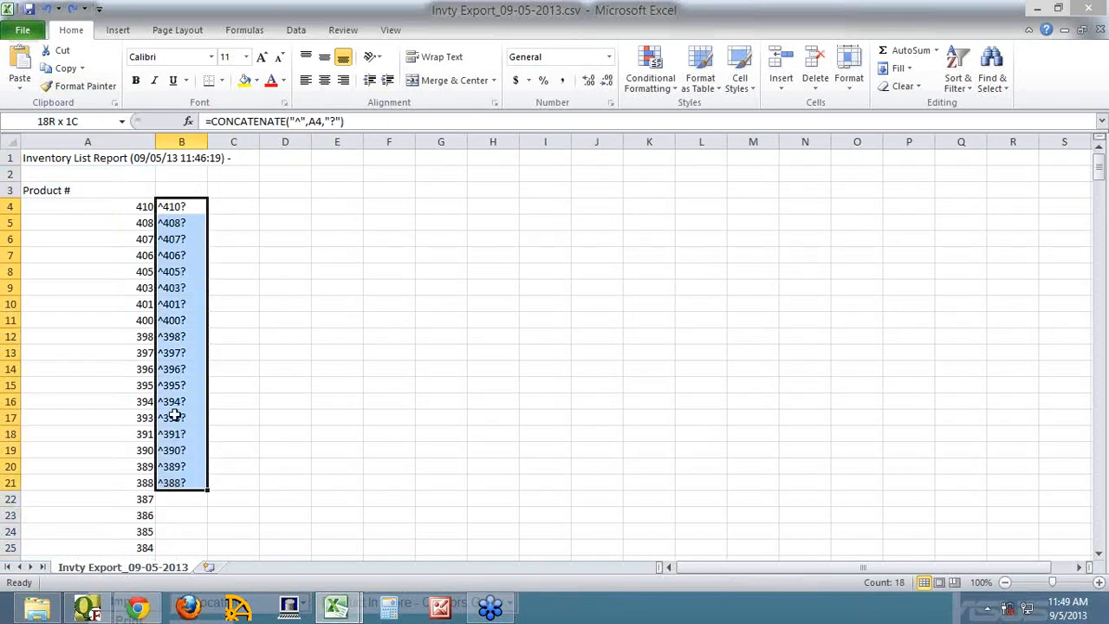
{"action": "right_click", "coordinate": [183, 206]}
{"action": "left_click", "coordinate": [224, 233]}
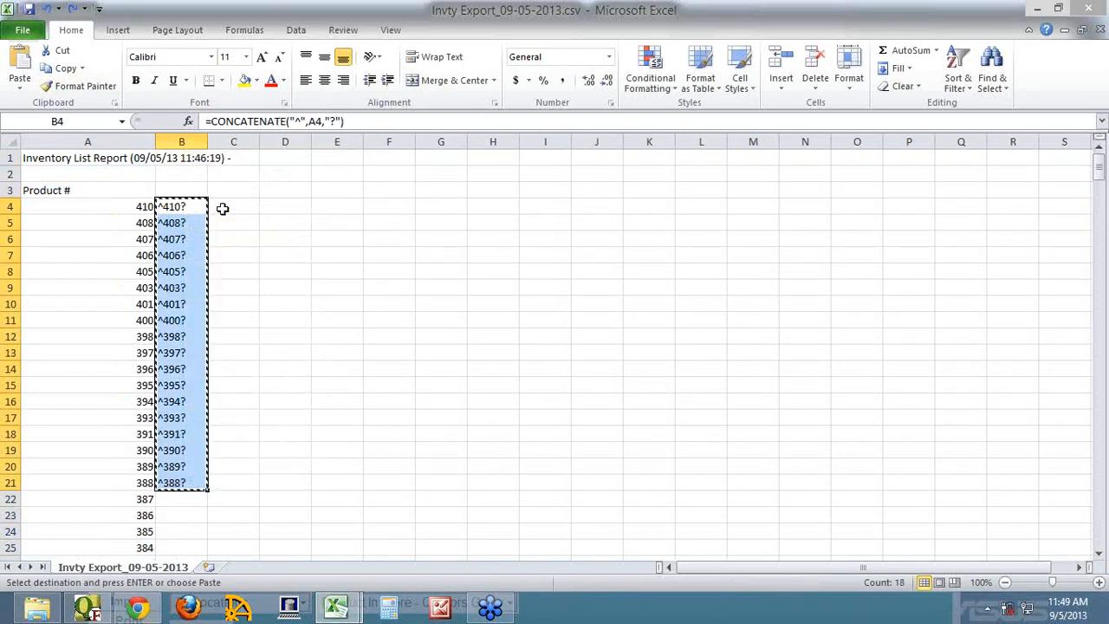
{"action": "right_click", "coordinate": [229, 210]}
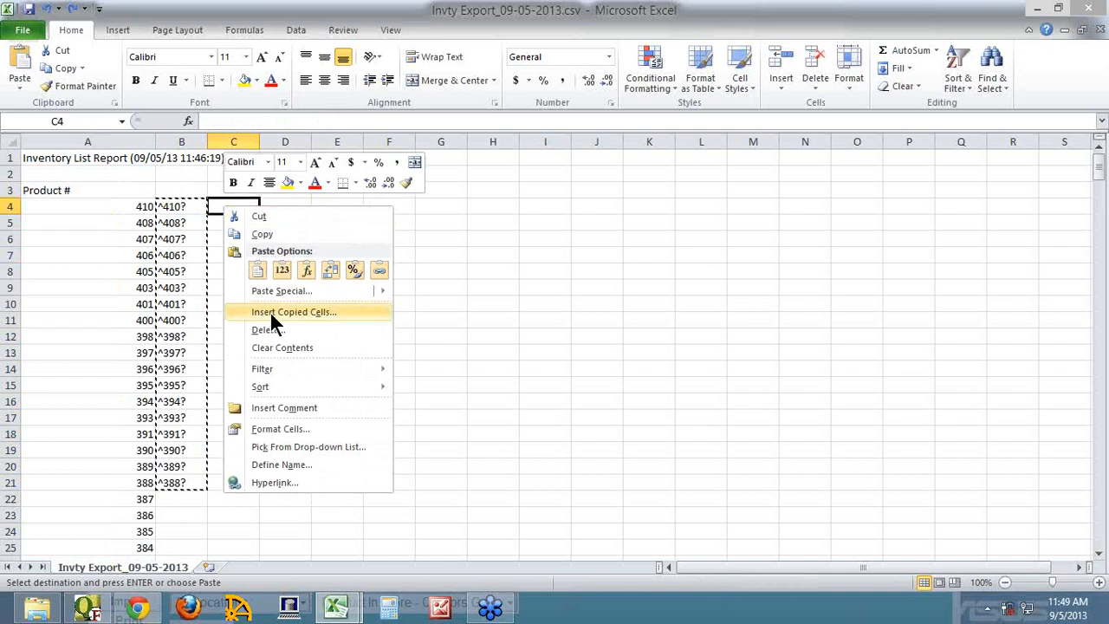
{"action": "mouse_move", "coordinate": [378, 293]}
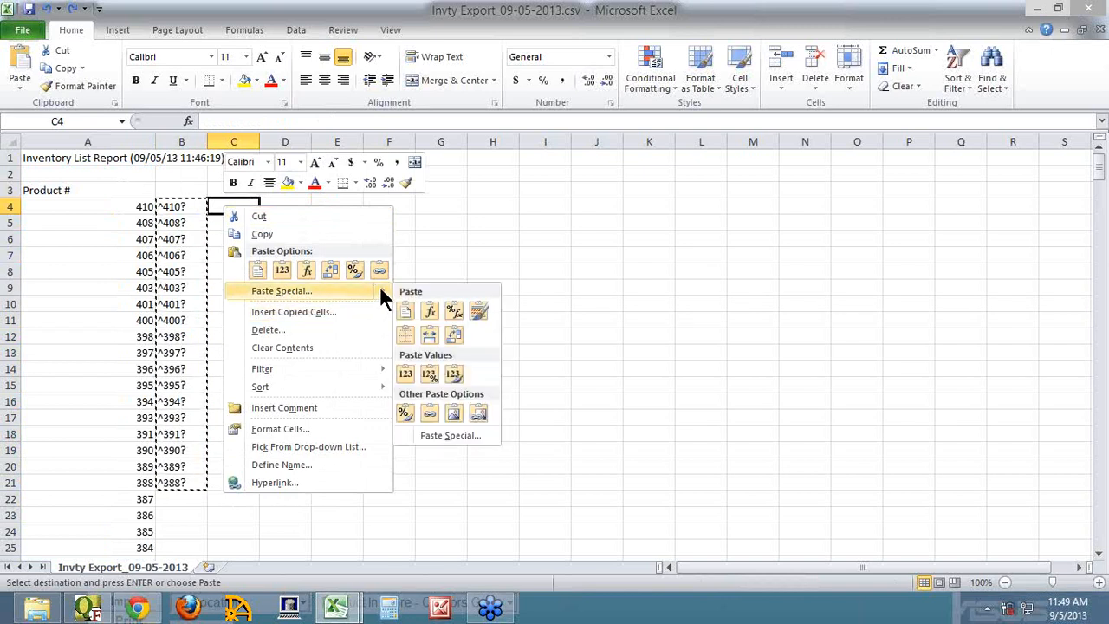
{"action": "left_click", "coordinate": [283, 293]}
{"action": "left_click", "coordinate": [159, 227]}
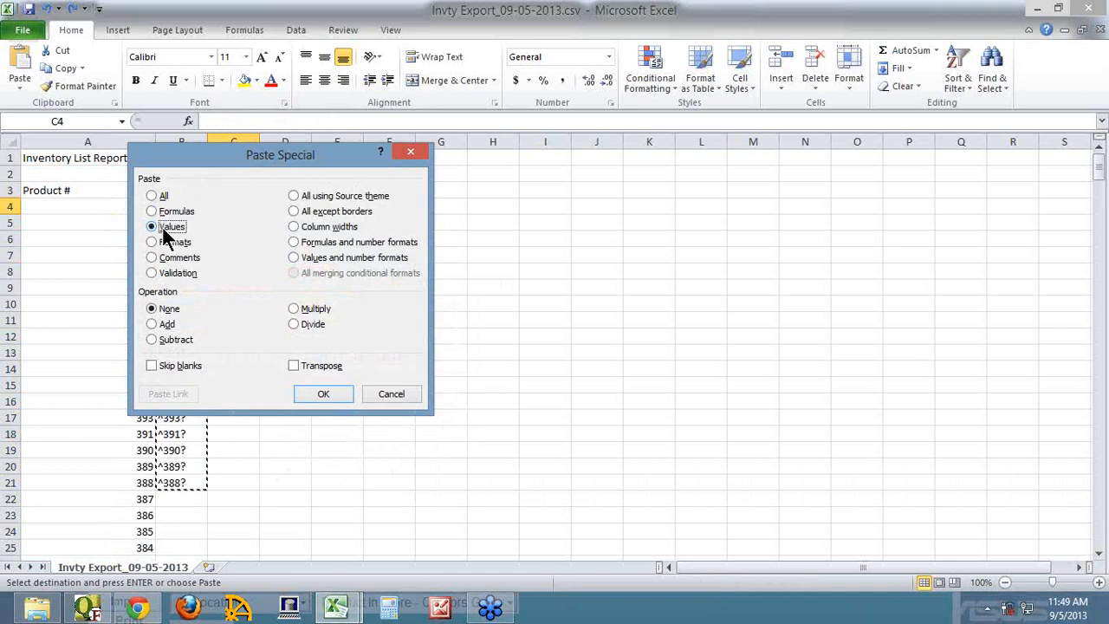
{"action": "left_click", "coordinate": [324, 392]}
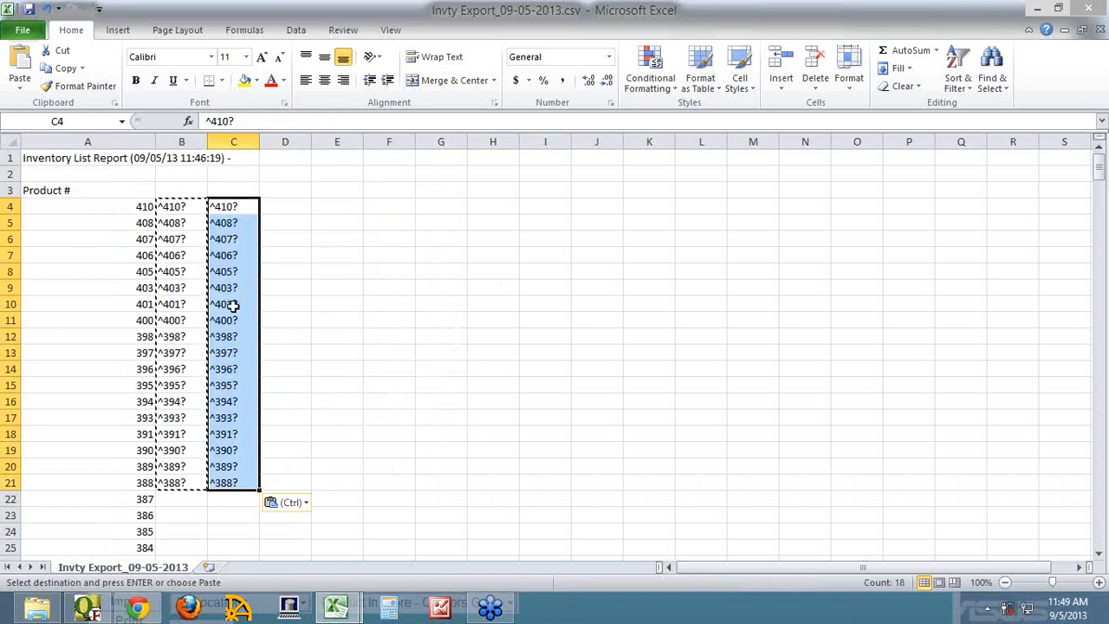
{"action": "left_click", "coordinate": [233, 210]}
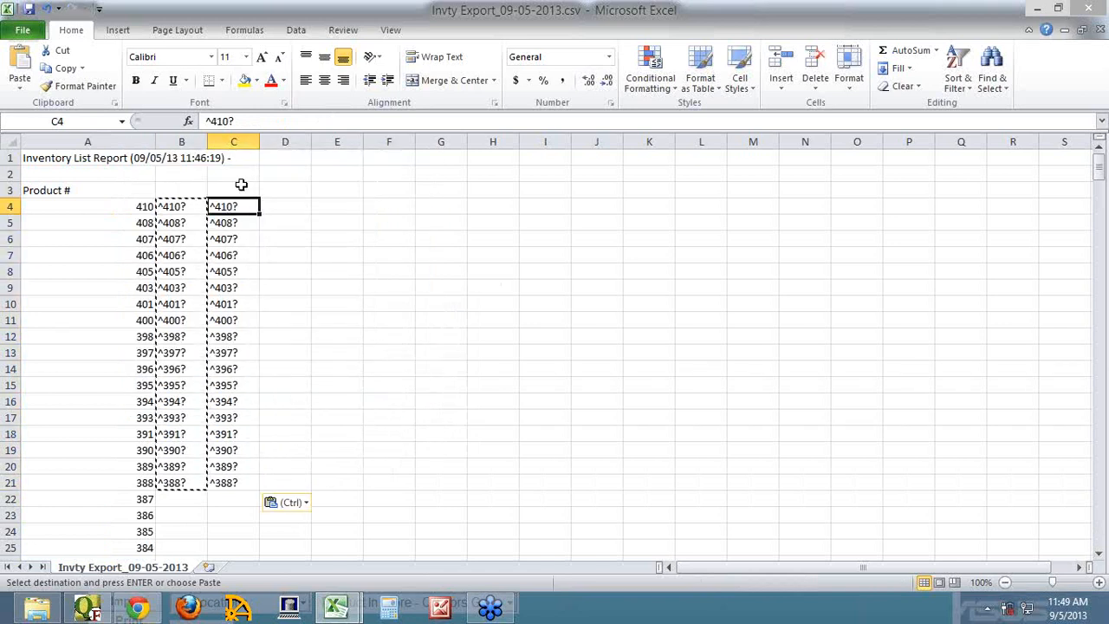
Delete columns A and B, keeping only the pasted barcode values.
{"action": "left_click_drag", "start_coordinate": [111, 144], "coordinate": [180, 144]}
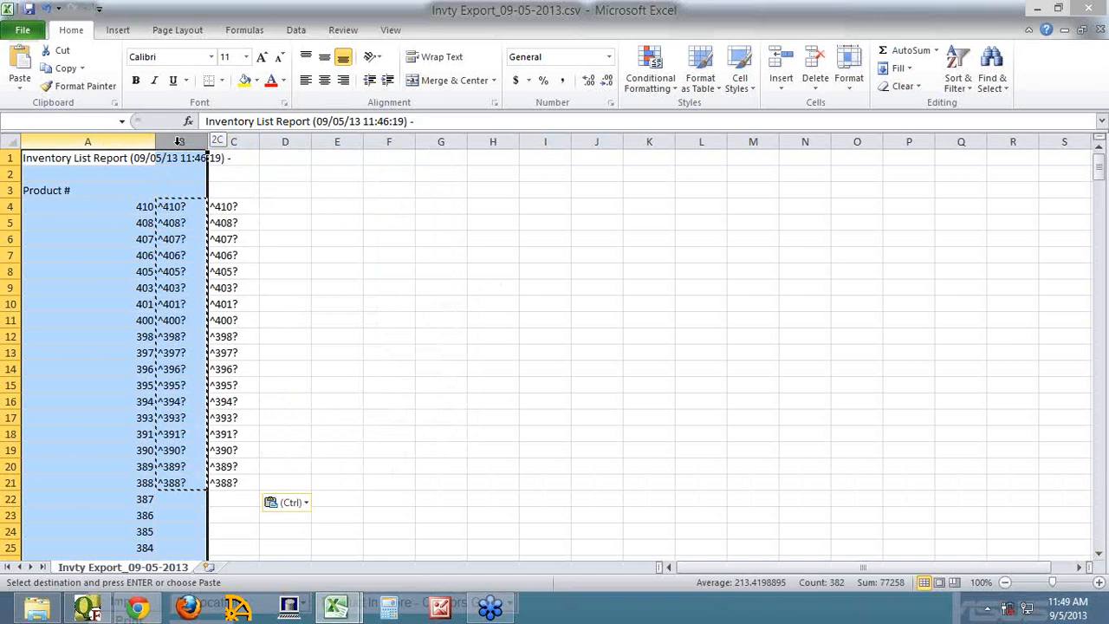
{"action": "right_click", "coordinate": [182, 144]}
{"action": "left_click", "coordinate": [228, 269]}
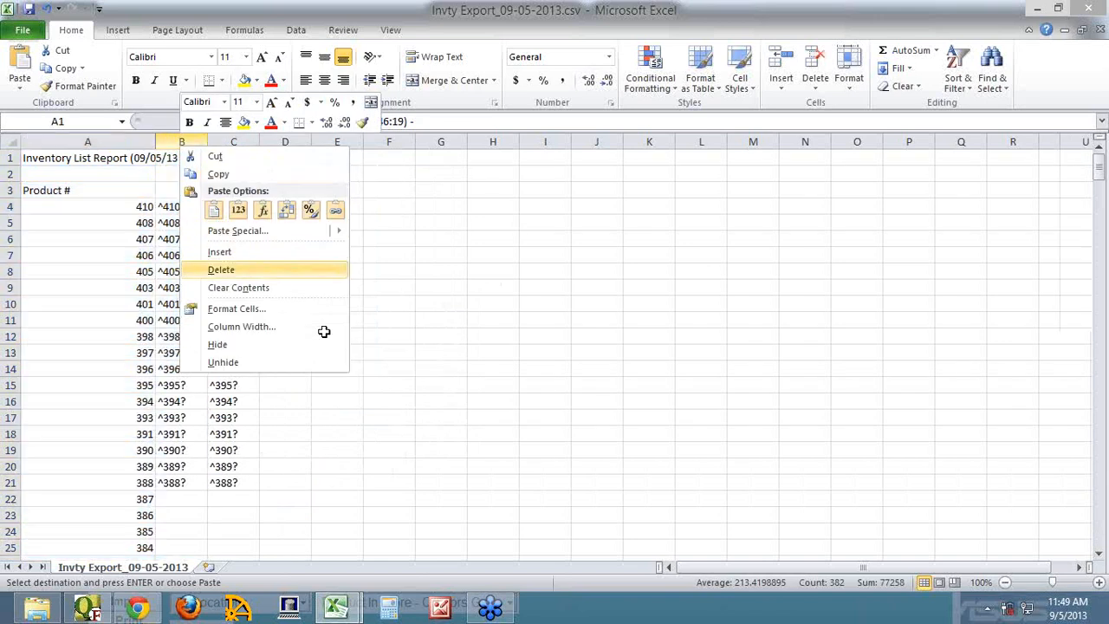
{"action": "left_click", "coordinate": [156, 208]}
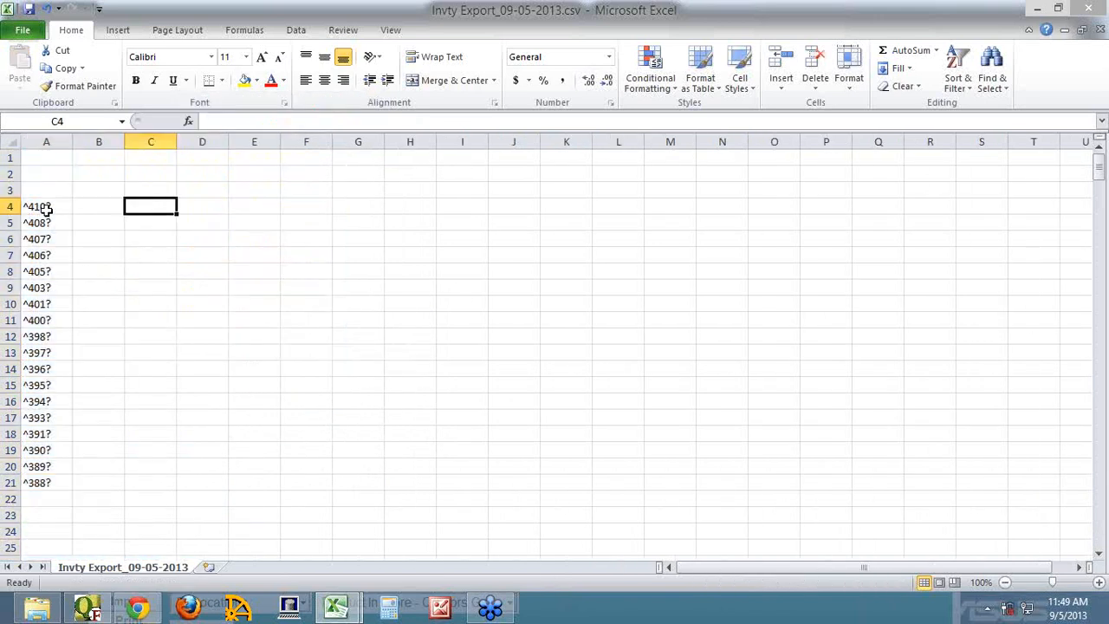
Close the workbook, saving it over Invty Export_09-05-2013.csv and keeping the CSV (Comma delimited) format.
{"action": "left_click_drag", "start_coordinate": [96, 208], "coordinate": [159, 478]}
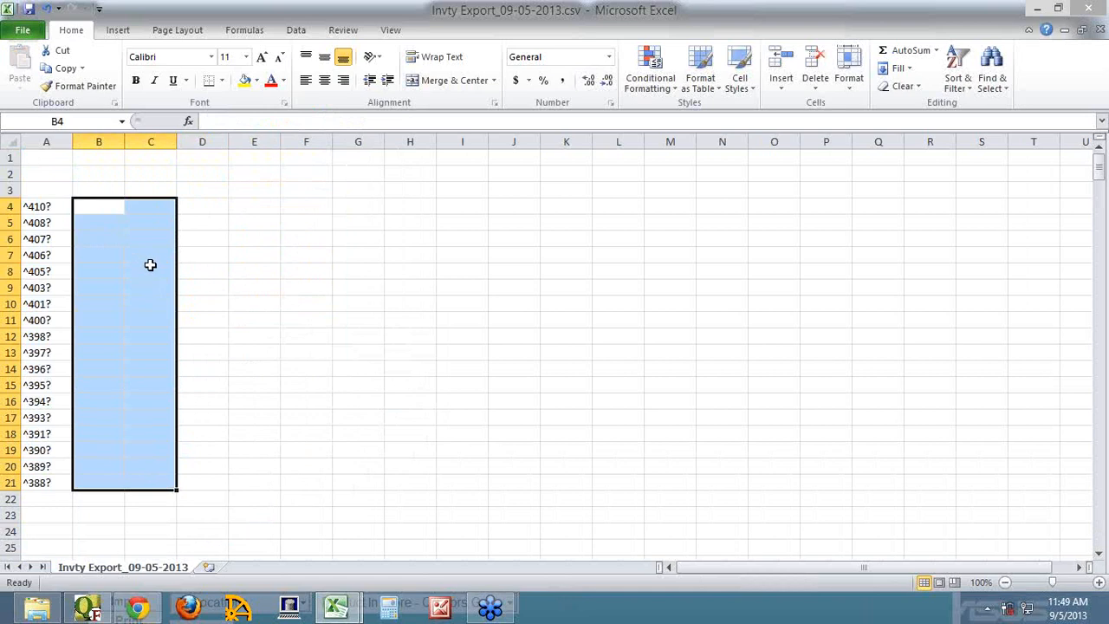
{"action": "left_click", "coordinate": [100, 204]}
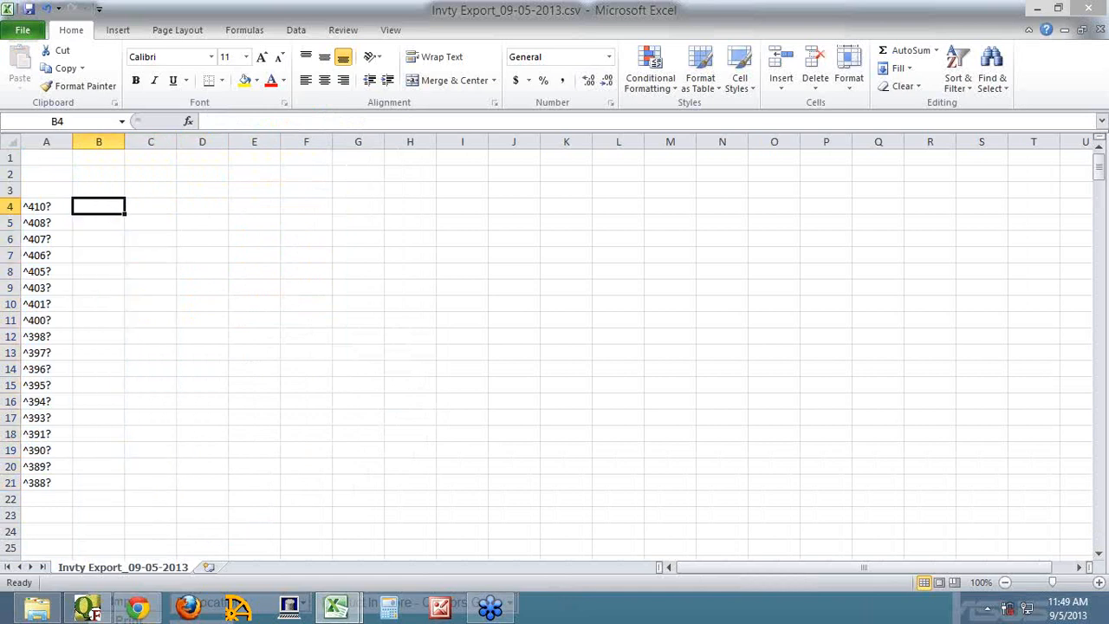
{"action": "left_click", "coordinate": [1089, 8]}
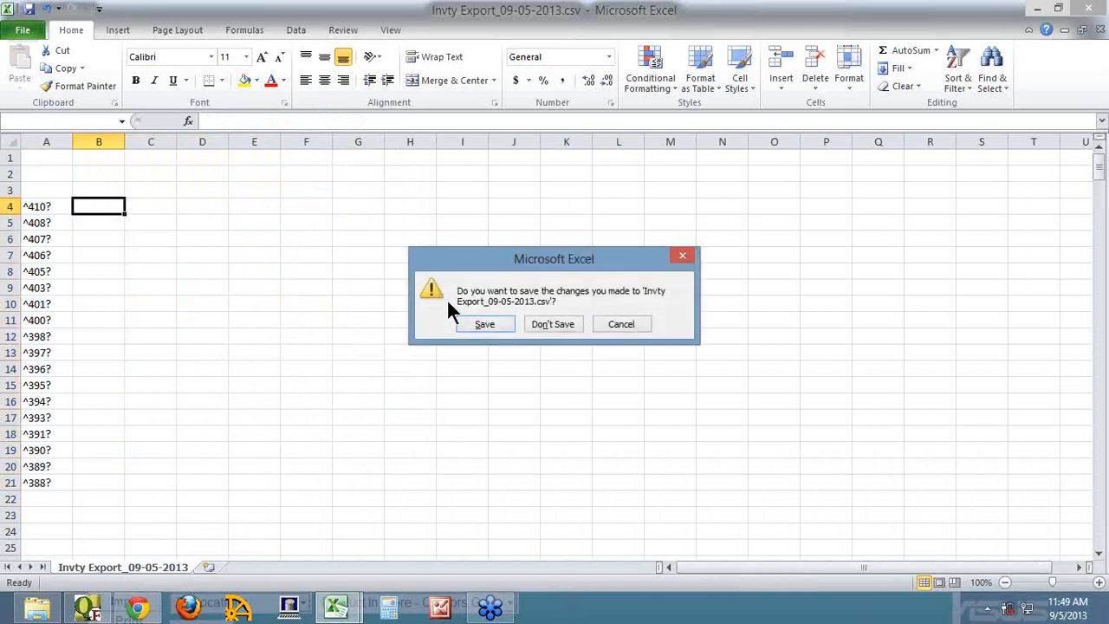
{"action": "left_click", "coordinate": [501, 323]}
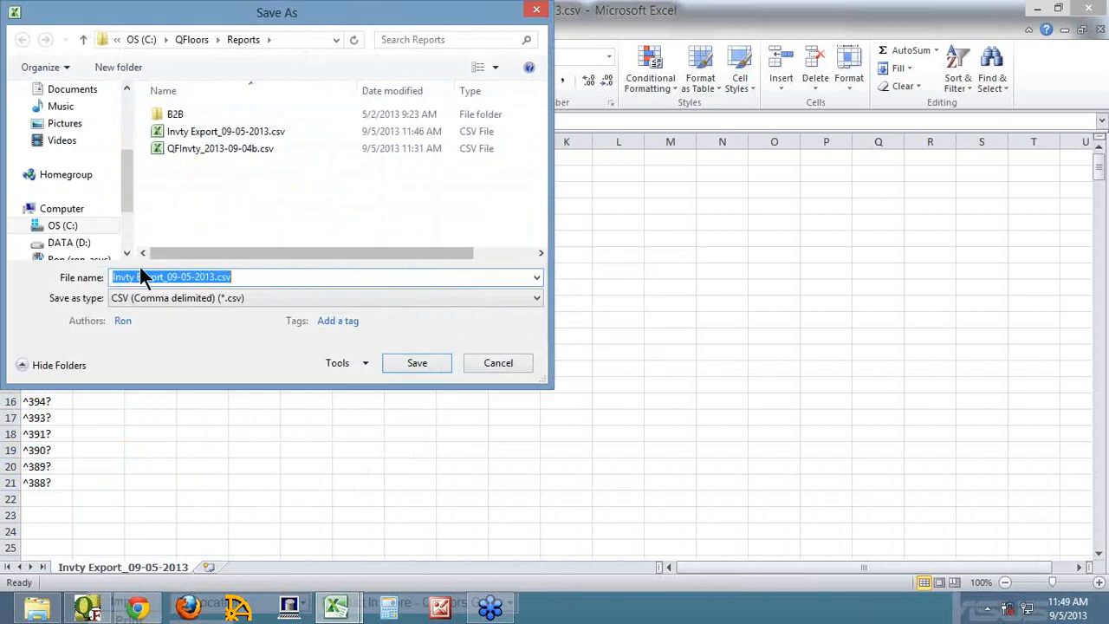
{"action": "left_click", "coordinate": [196, 131]}
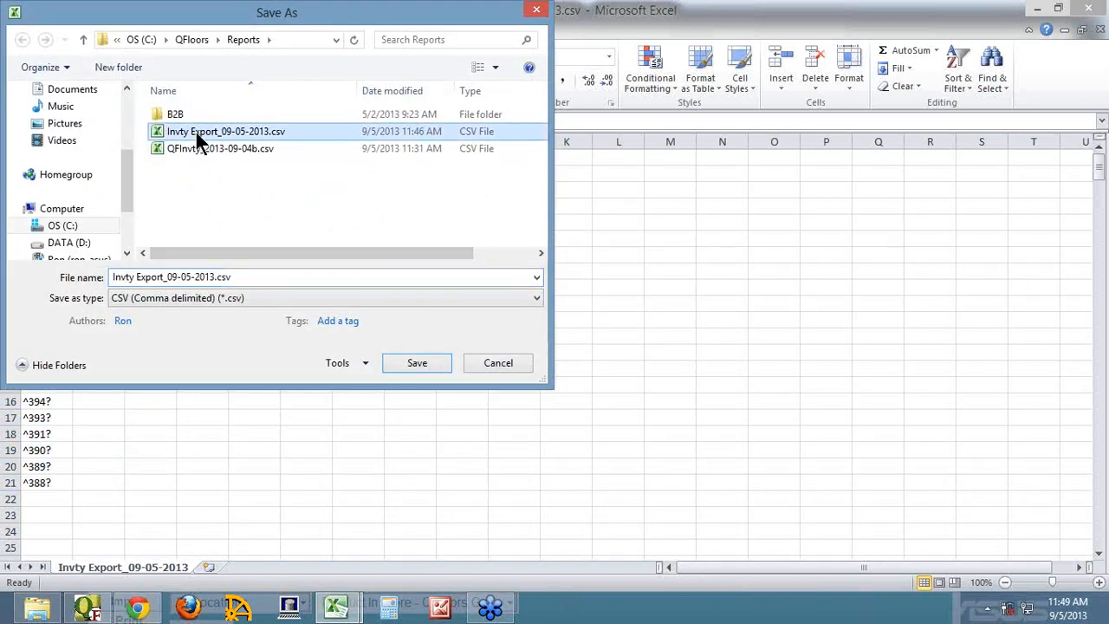
{"action": "left_click", "coordinate": [418, 362]}
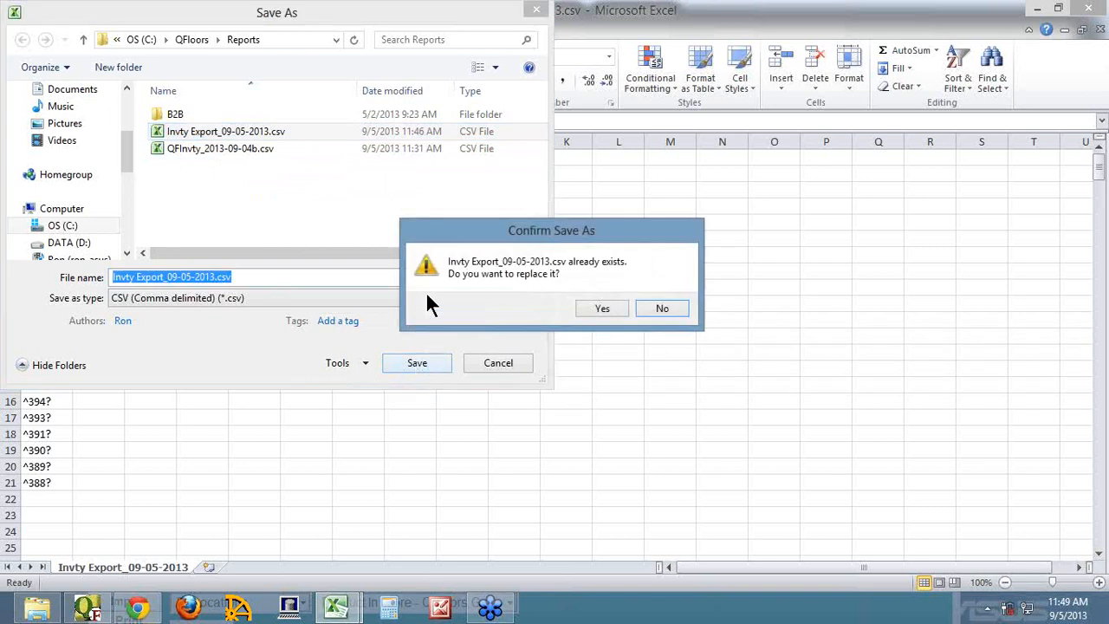
{"action": "left_click", "coordinate": [602, 310]}
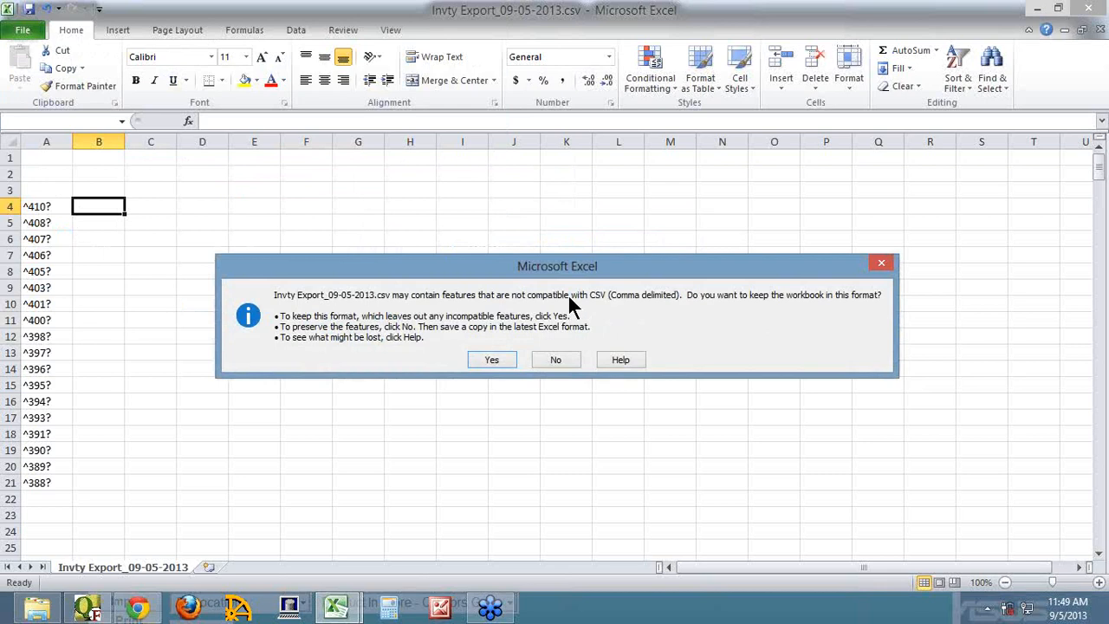
{"action": "left_click", "coordinate": [491, 359]}
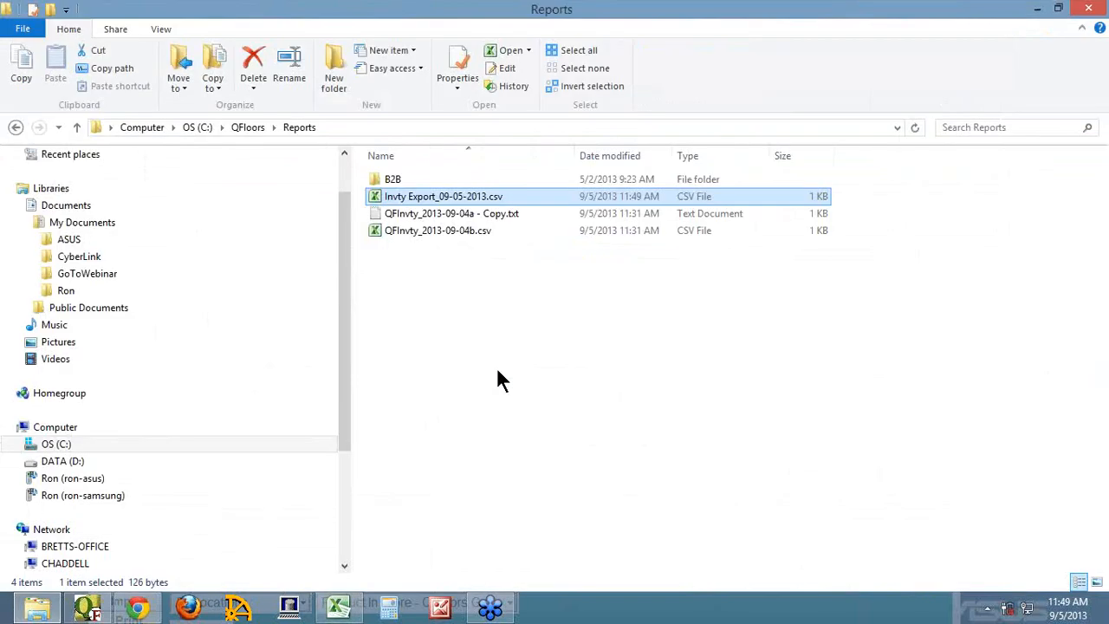
Switch to QFloors, reconcile the stock by importing Invty Export_09-05-2013.csv, and close the Reconcile Report.
{"action": "left_click", "coordinate": [90, 610]}
{"action": "left_click", "coordinate": [225, 411]}
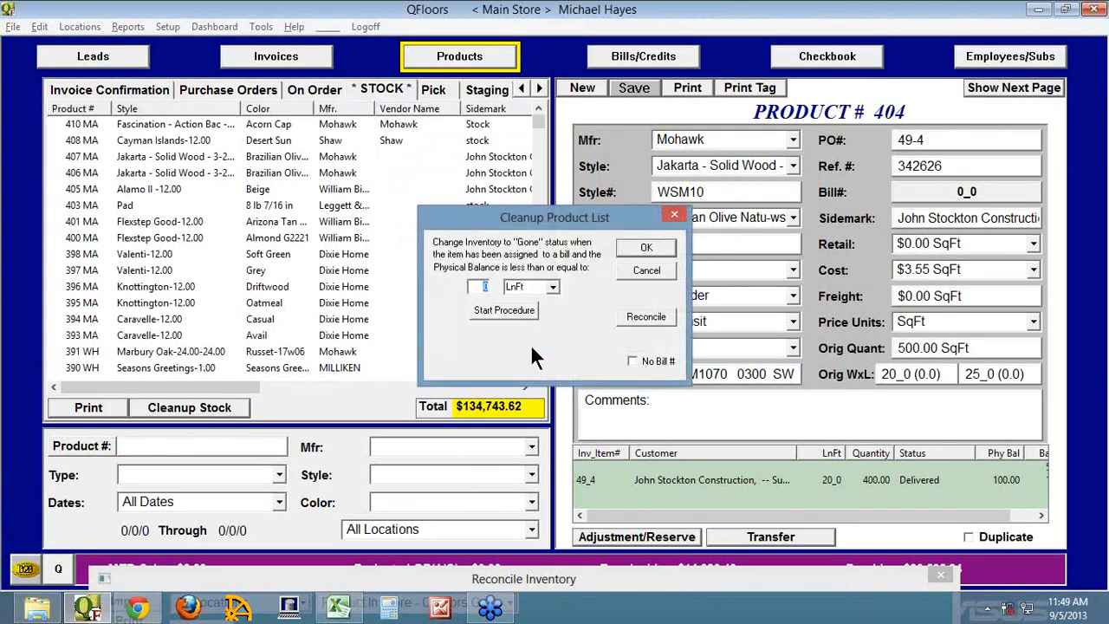
{"action": "left_click", "coordinate": [647, 312]}
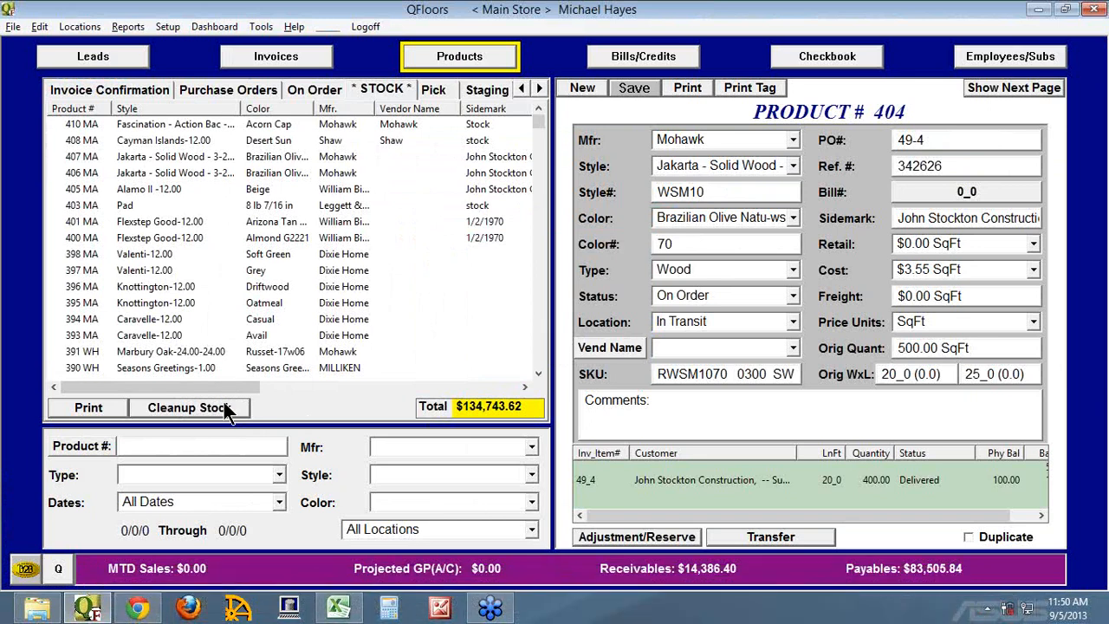
{"action": "left_click", "coordinate": [218, 410]}
{"action": "left_click", "coordinate": [642, 317]}
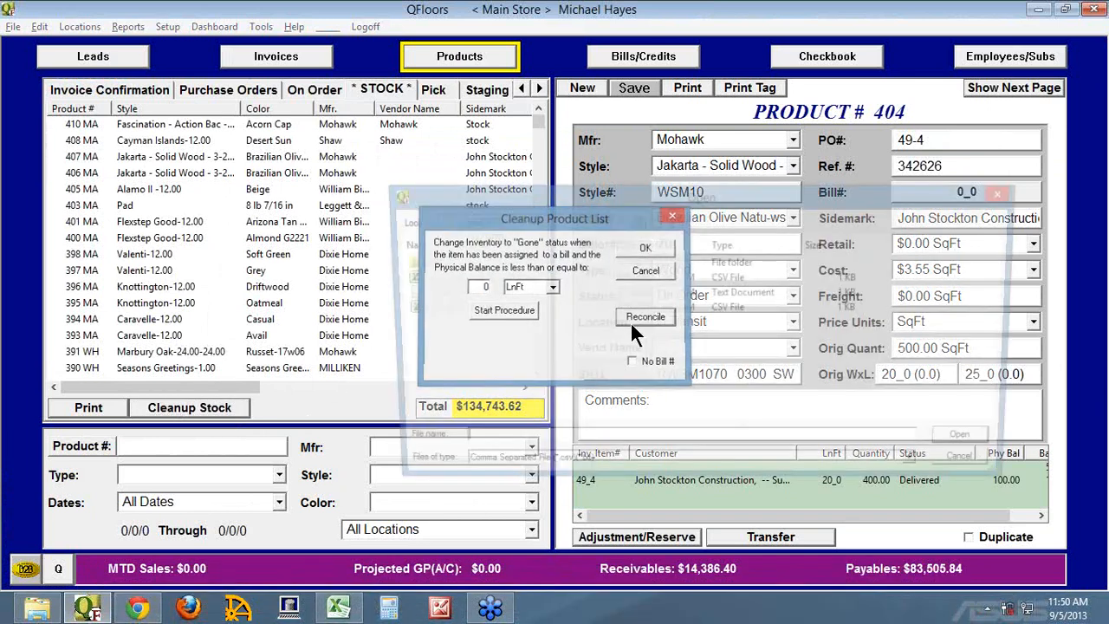
{"action": "left_click", "coordinate": [452, 279]}
{"action": "left_click", "coordinate": [988, 443]}
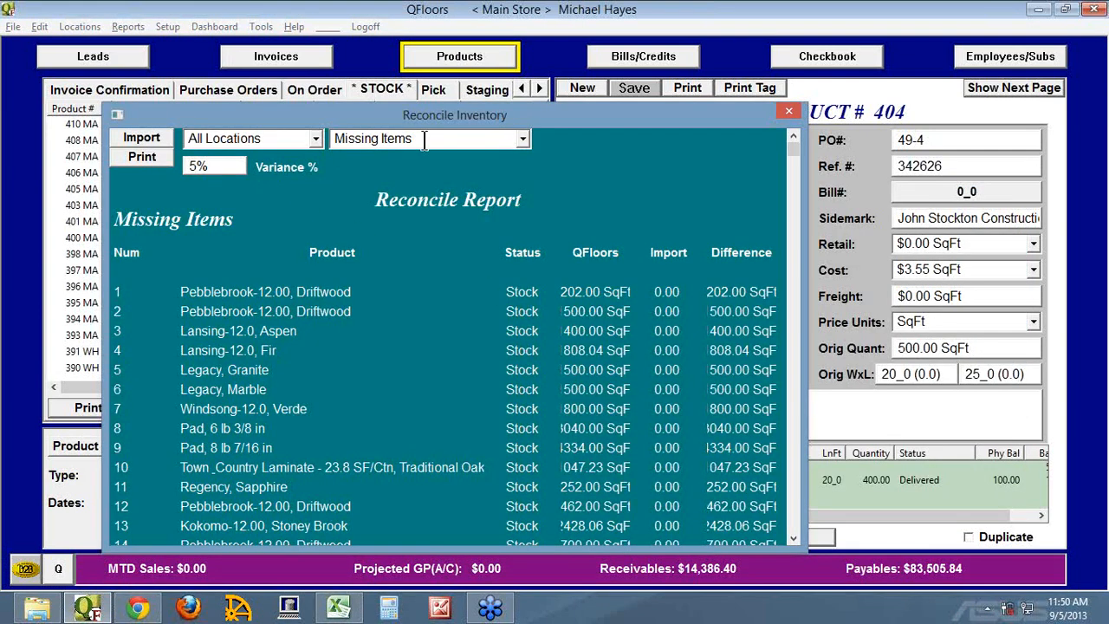
{"action": "left_click", "coordinate": [789, 112]}
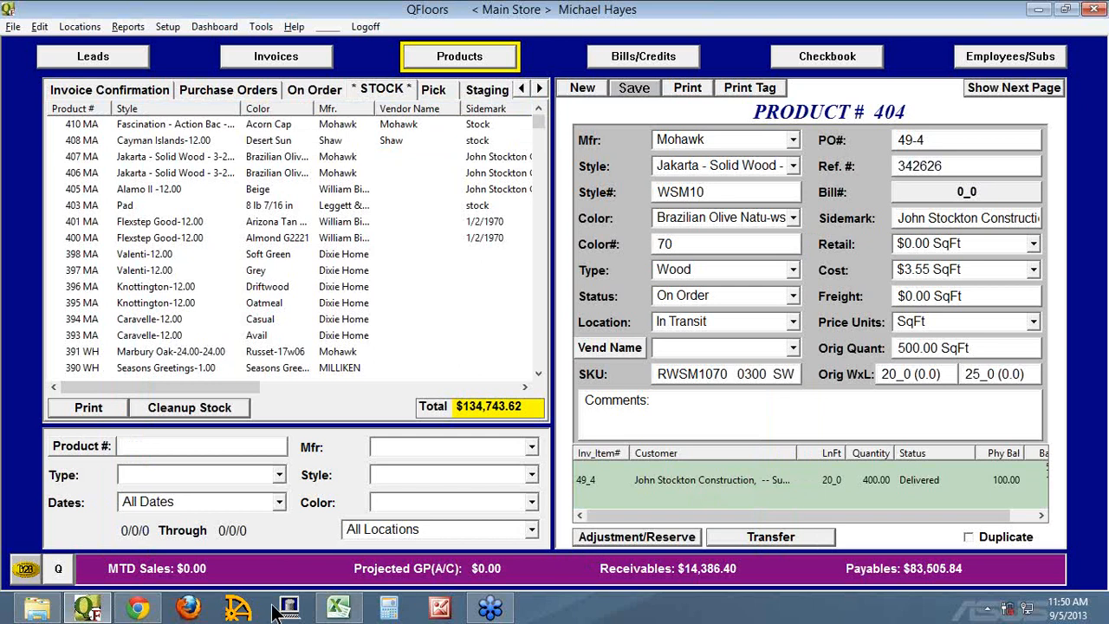
Switch to Chrome and review the guide's instructions for manually creating CSV and TXT import files and its Honeywell support section.
{"action": "left_click", "coordinate": [137, 608]}
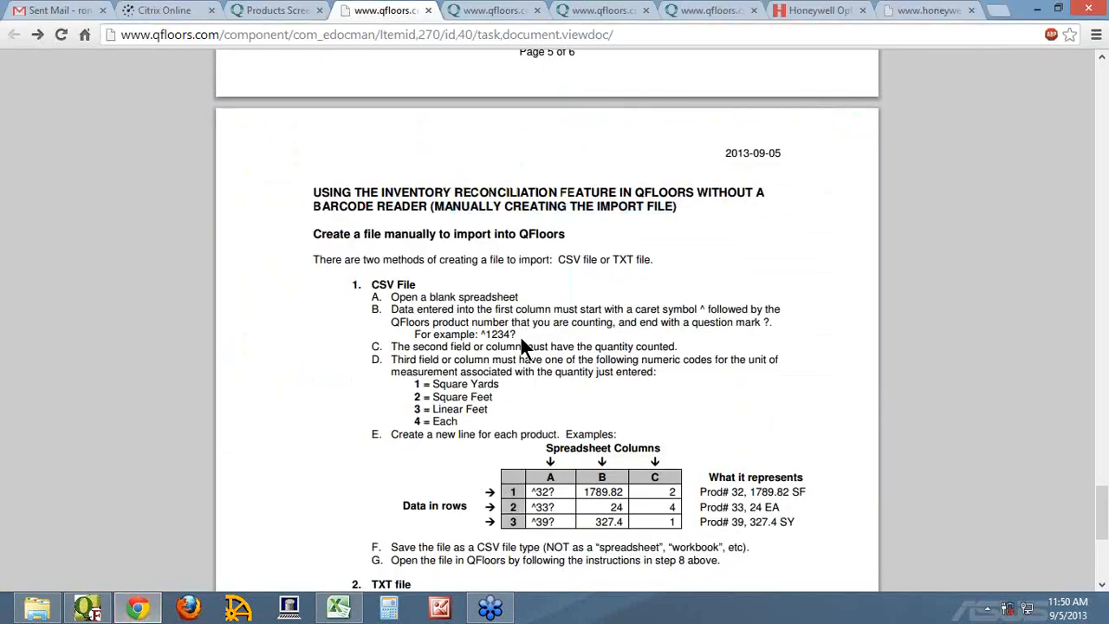
{"action": "scroll", "coordinate": [498, 334], "scroll_direction": "down", "scroll_amount": 5}
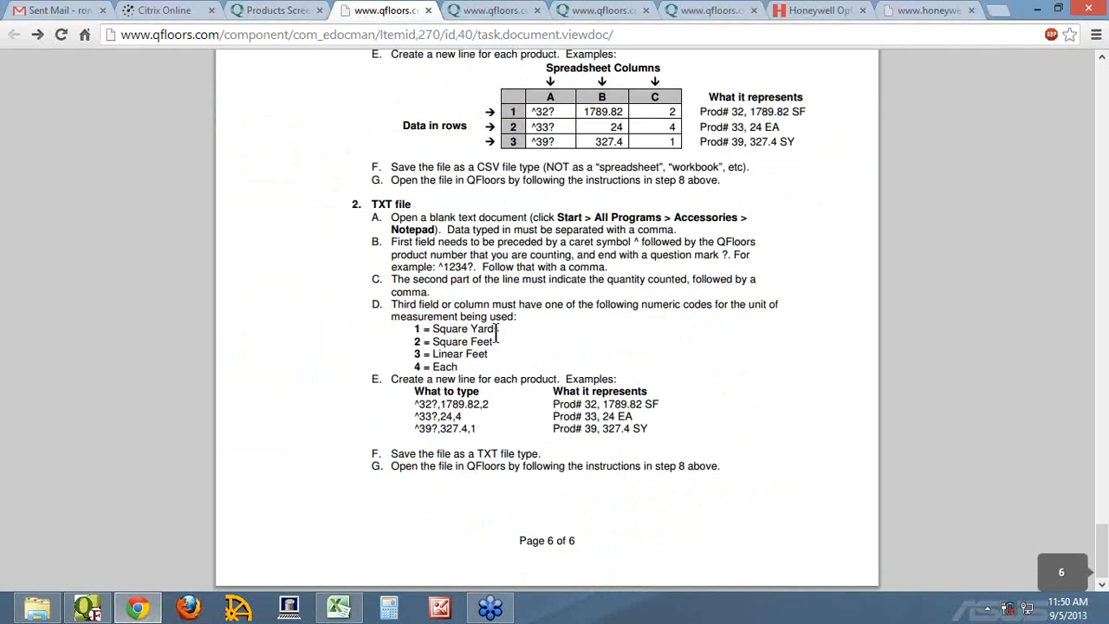
{"action": "scroll", "coordinate": [571, 342], "scroll_direction": "up", "scroll_amount": 7}
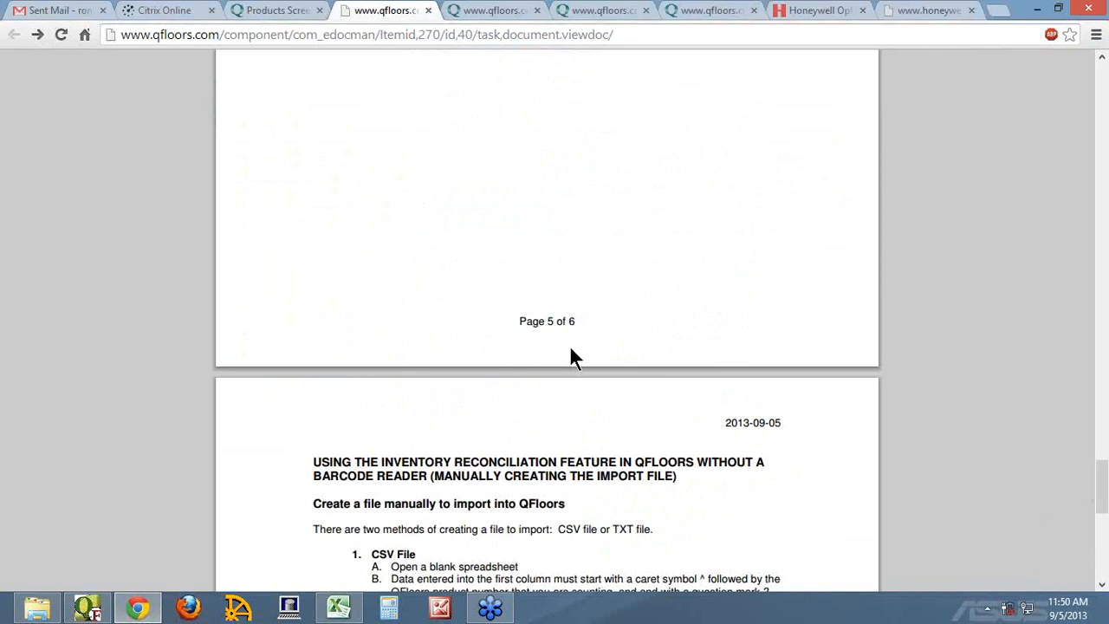
{"action": "scroll", "coordinate": [576, 346], "scroll_direction": "down", "scroll_amount": 7}
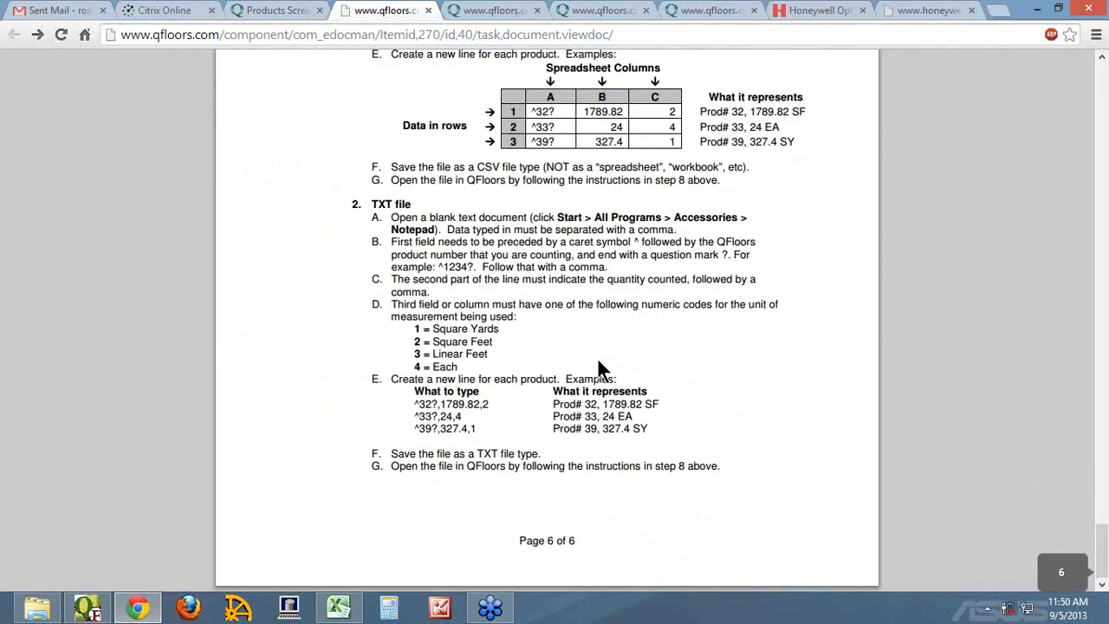
{"action": "scroll", "coordinate": [598, 361], "scroll_direction": "up", "scroll_amount": 6}
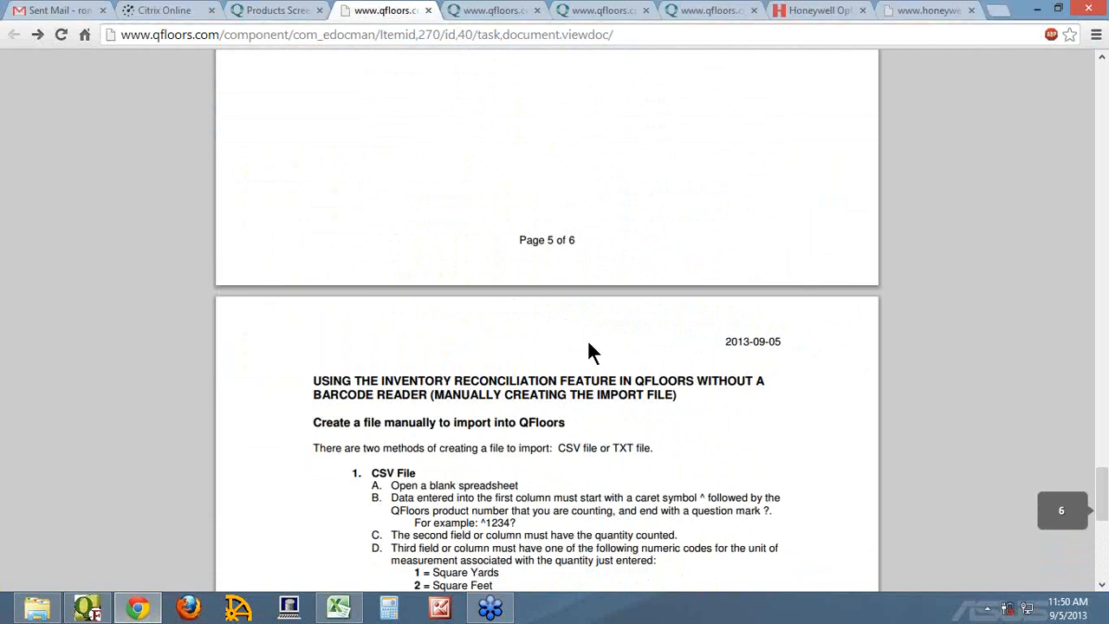
{"action": "scroll", "coordinate": [587, 346], "scroll_direction": "up", "scroll_amount": 7}
{"action": "scroll", "coordinate": [584, 351], "scroll_direction": "up", "scroll_amount": 1}
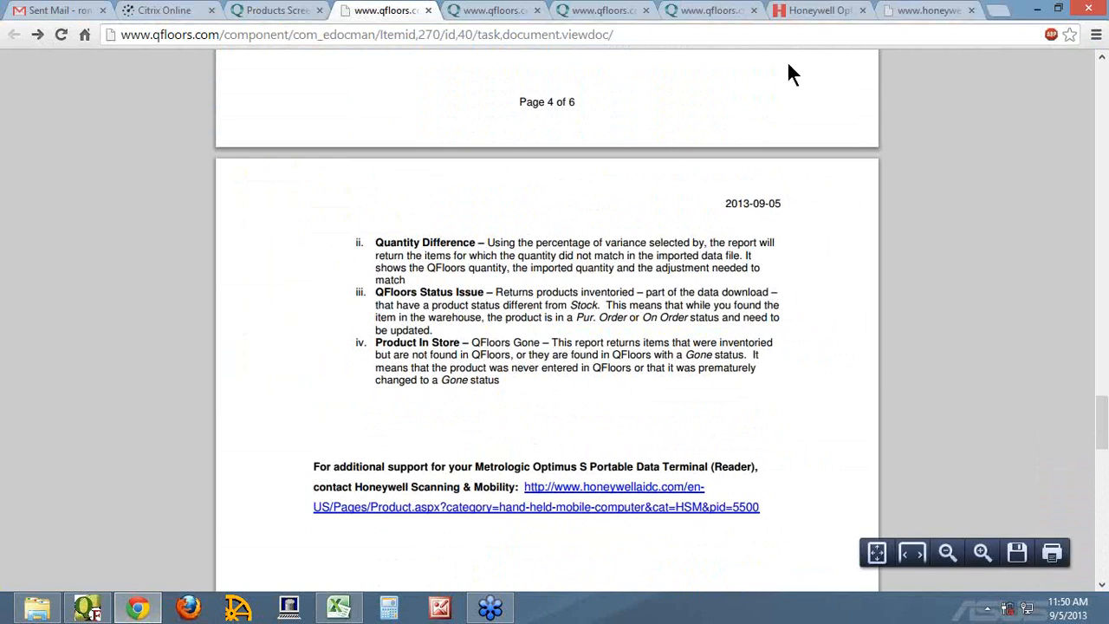
Check the Honeywell product page's address, and detach the QFloors guide into a smaller separate window showing its Honeywell support link.
{"action": "left_click", "coordinate": [823, 19]}
{"action": "left_click", "coordinate": [801, 34]}
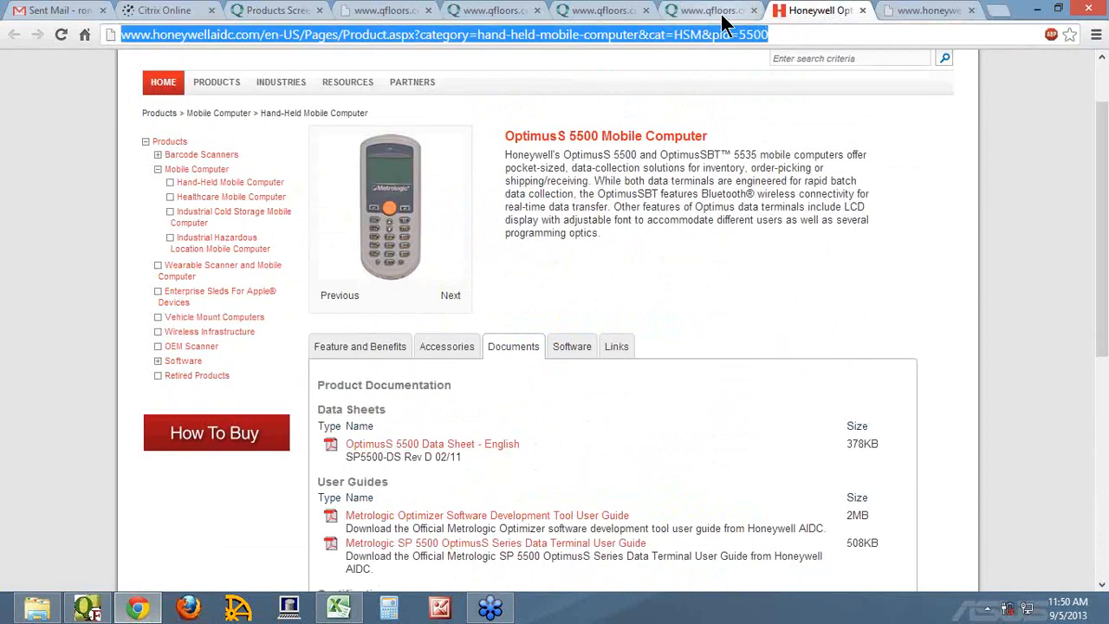
{"action": "left_click", "coordinate": [404, 13]}
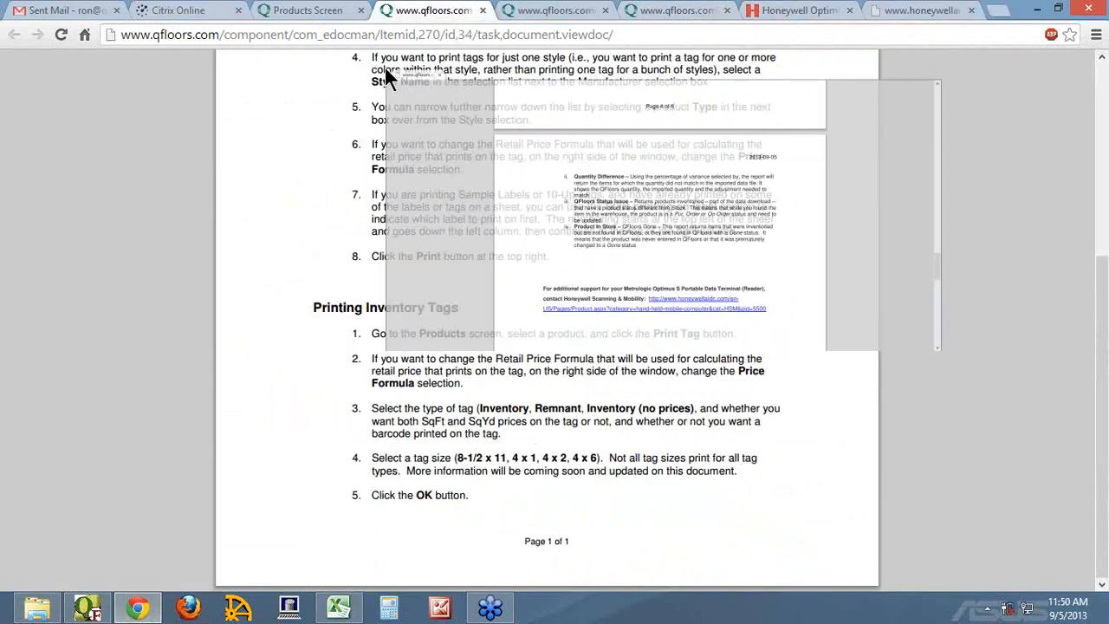
{"action": "left_click_drag", "start_coordinate": [385, 68], "coordinate": [534, 63]}
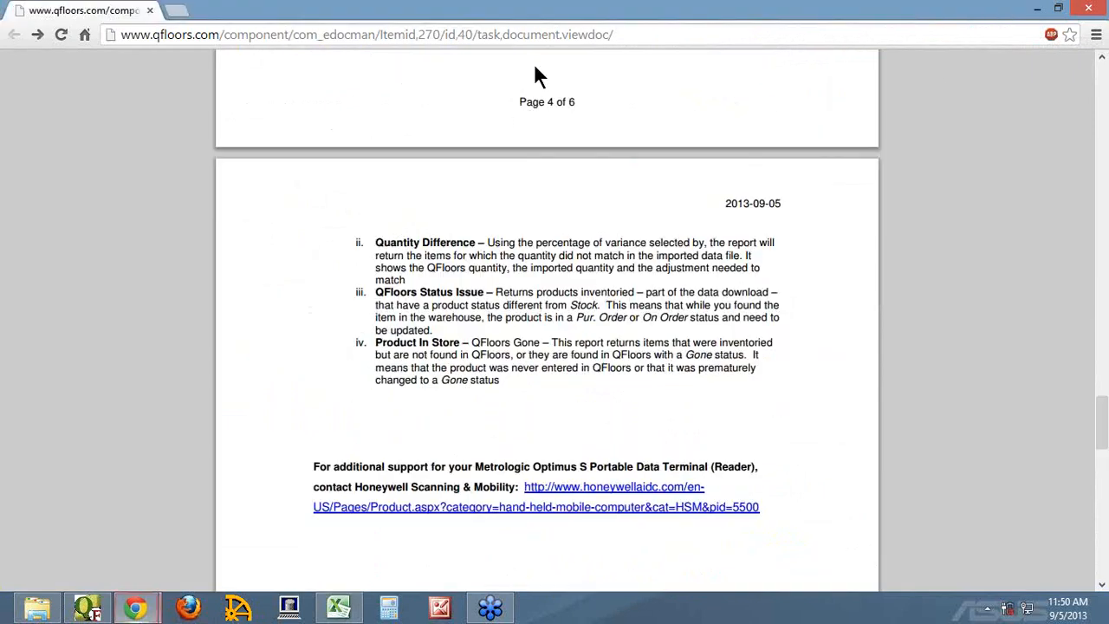
{"action": "left_click", "coordinate": [1058, 9]}
{"action": "scroll", "coordinate": [661, 271], "scroll_direction": "down", "scroll_amount": 5}
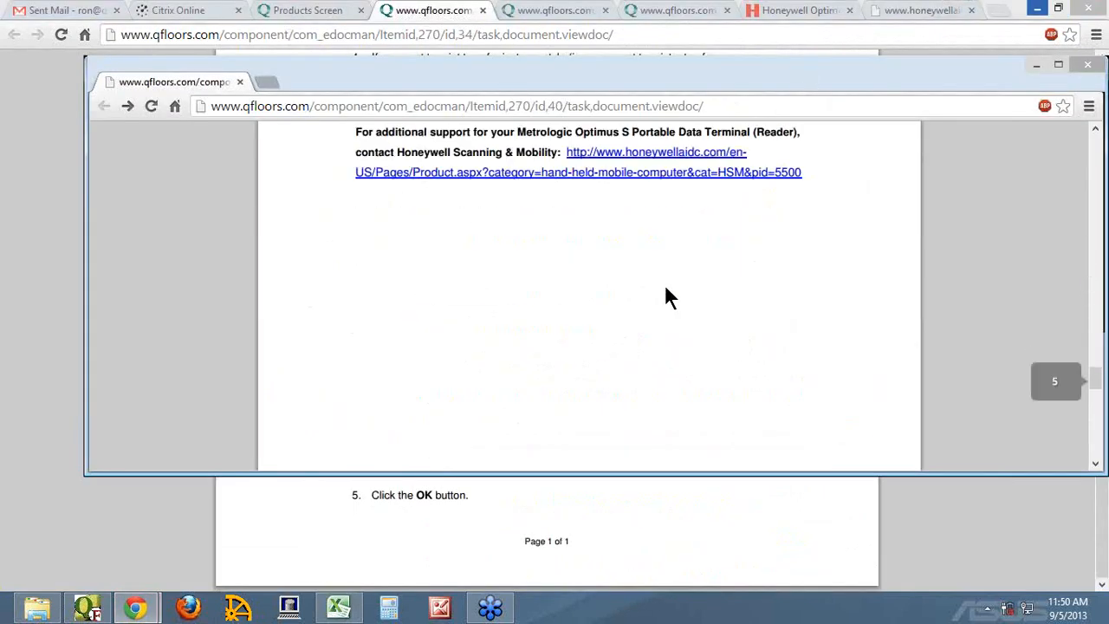
{"action": "scroll", "coordinate": [664, 297], "scroll_direction": "up", "scroll_amount": 2}
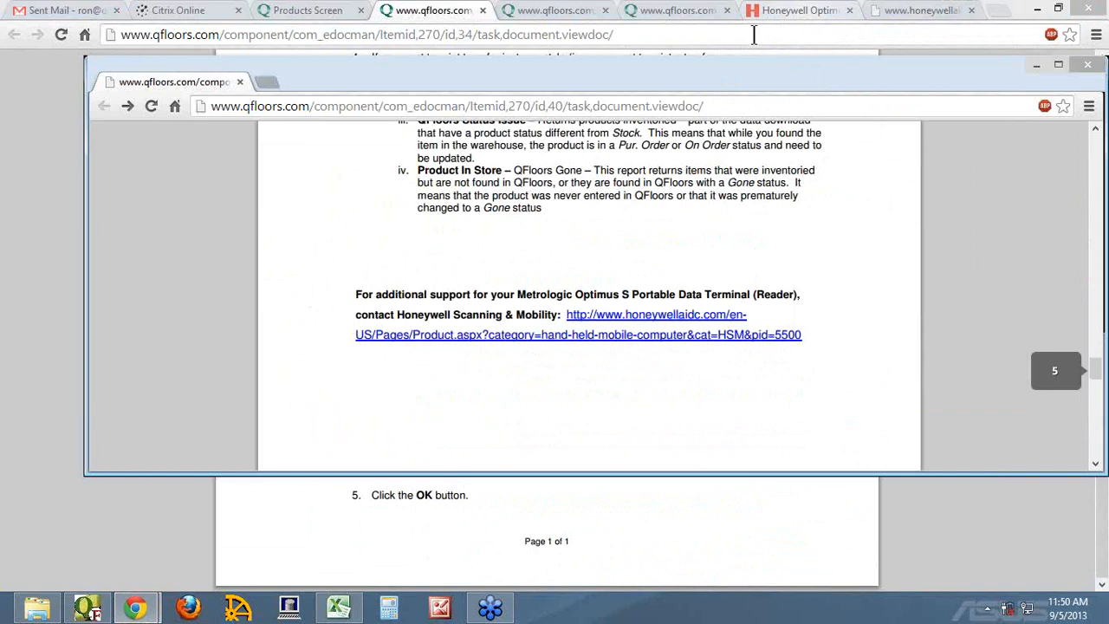
Compare the address of the Honeywell OptimusS 5500 page with the support link in the detached guide.
{"action": "left_click", "coordinate": [787, 13]}
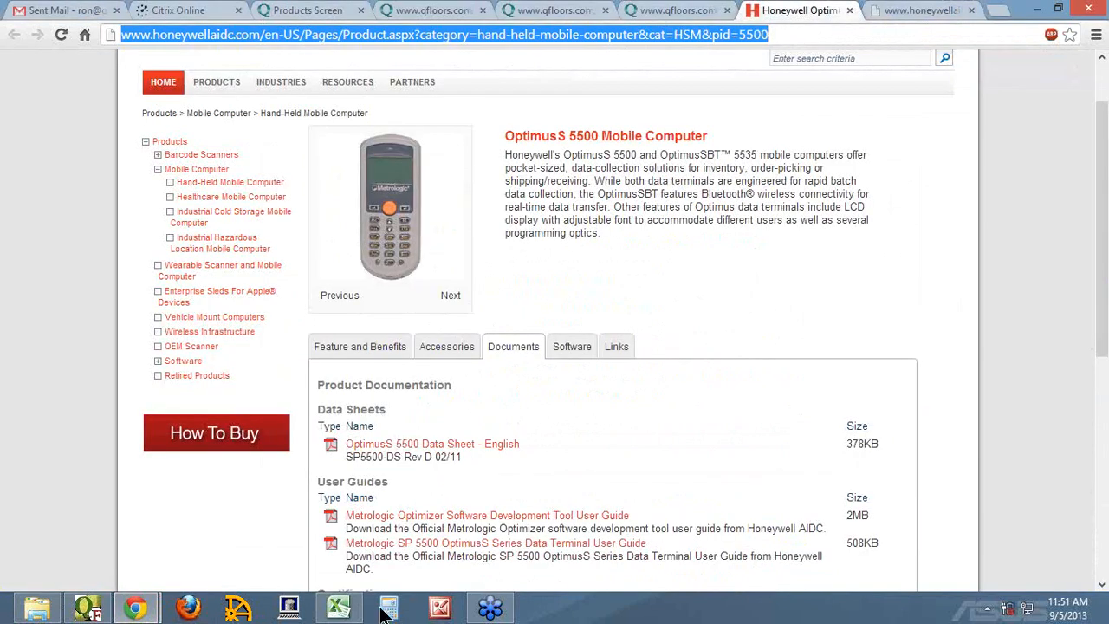
{"action": "mouse_move", "coordinate": [136, 609]}
{"action": "left_click", "coordinate": [251, 574]}
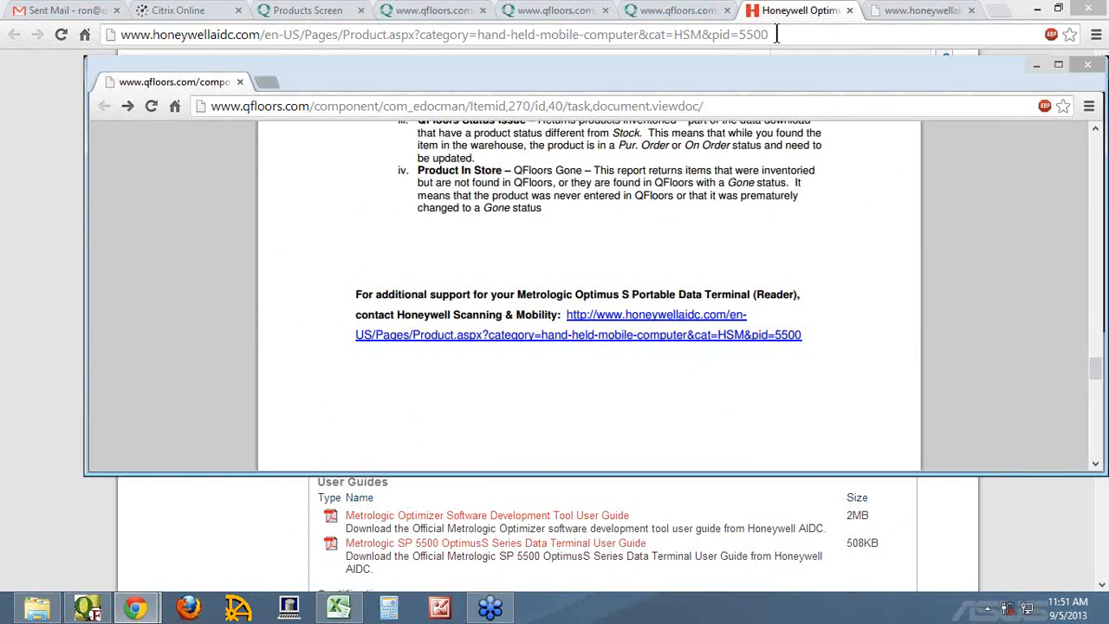
{"action": "left_click", "coordinate": [805, 64]}
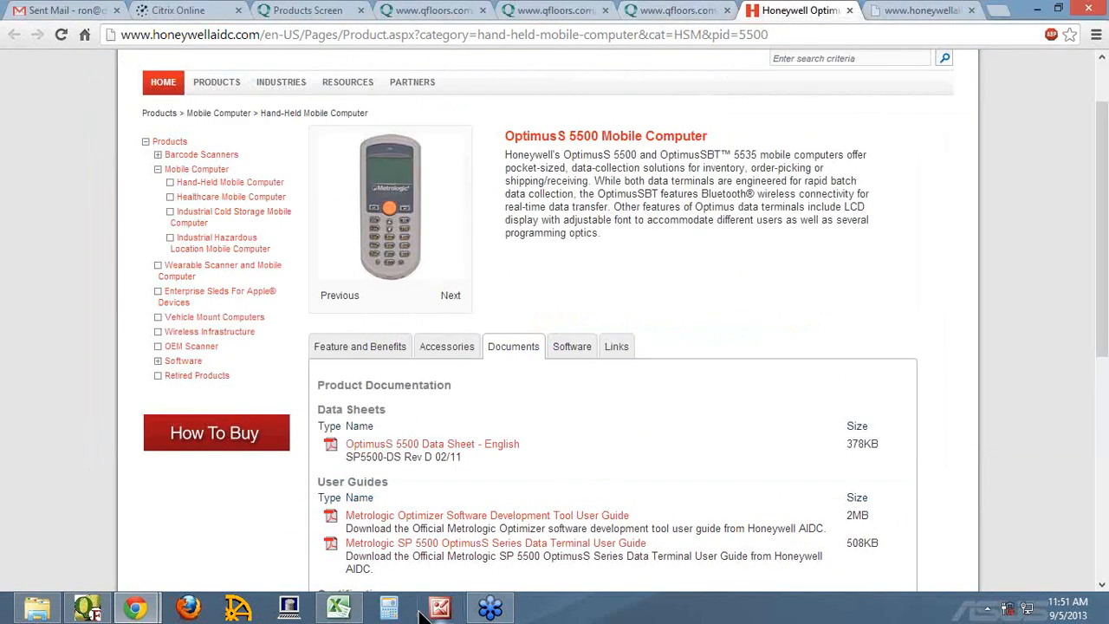
{"action": "mouse_move", "coordinate": [136, 609]}
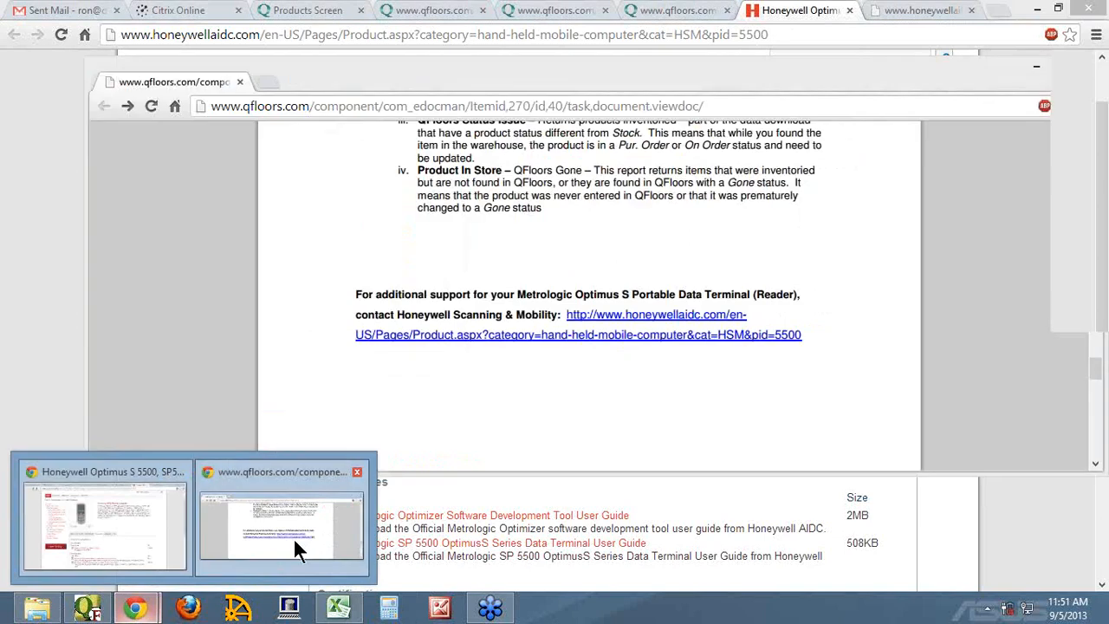
{"action": "left_click", "coordinate": [294, 542]}
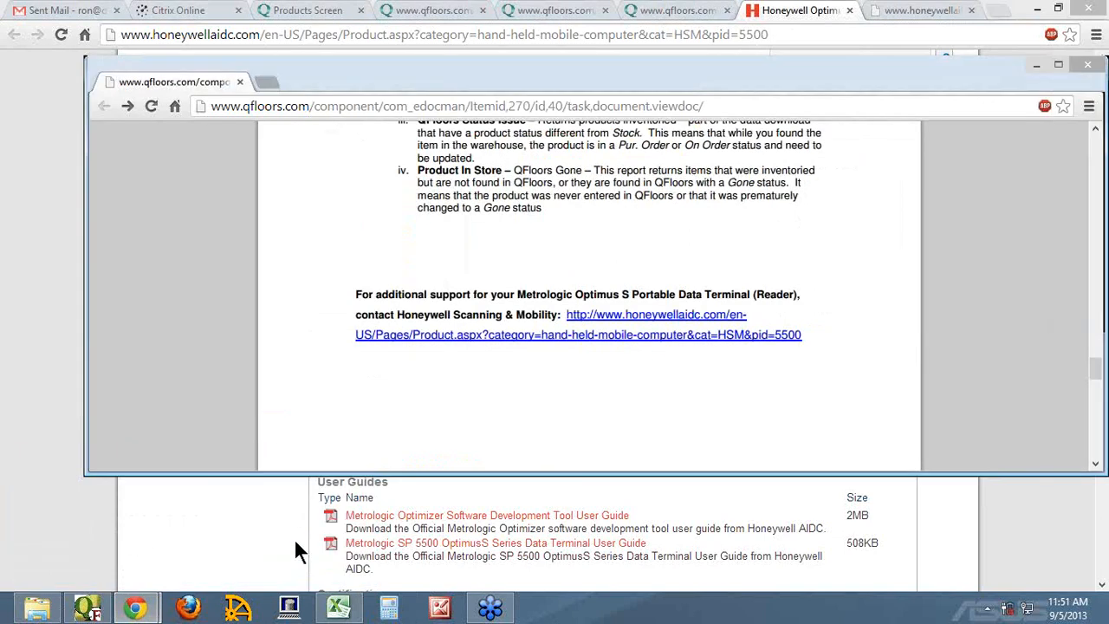
Test the guide's Honeywell support link, and close the detached window.
{"action": "right_click", "coordinate": [510, 338]}
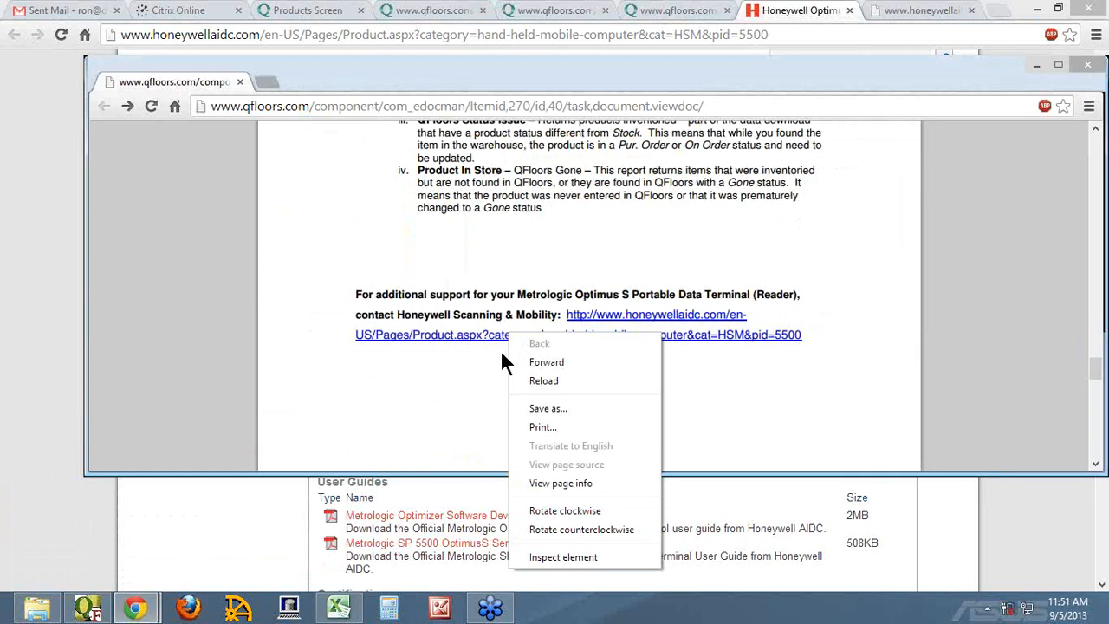
{"action": "left_click", "coordinate": [477, 340]}
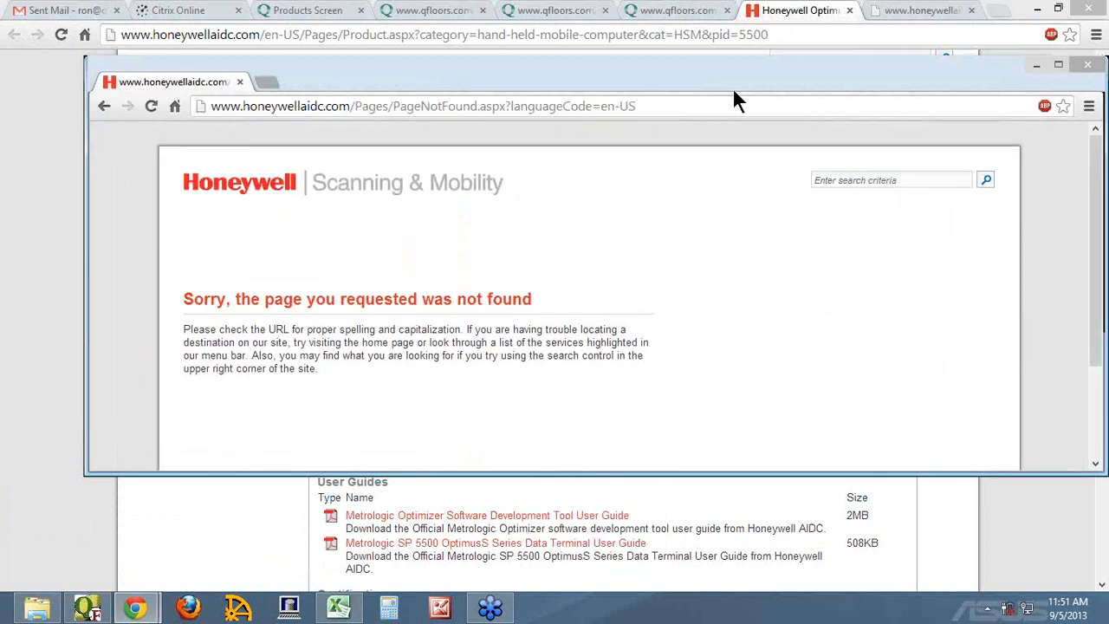
{"action": "left_click_drag", "start_coordinate": [871, 65], "coordinate": [819, 57]}
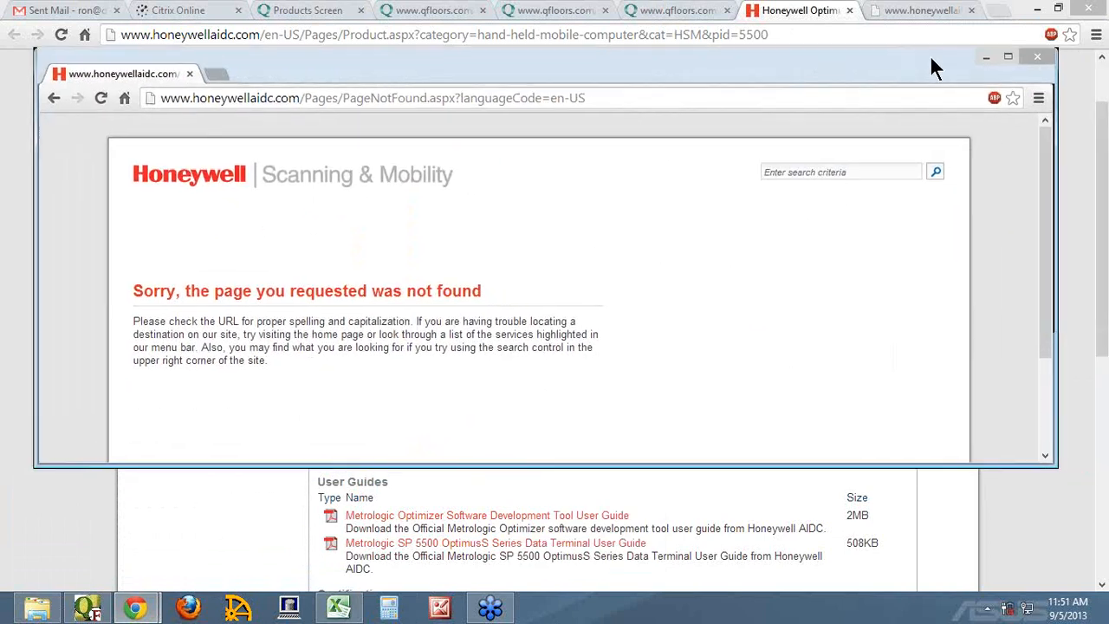
{"action": "left_click", "coordinate": [1039, 57]}
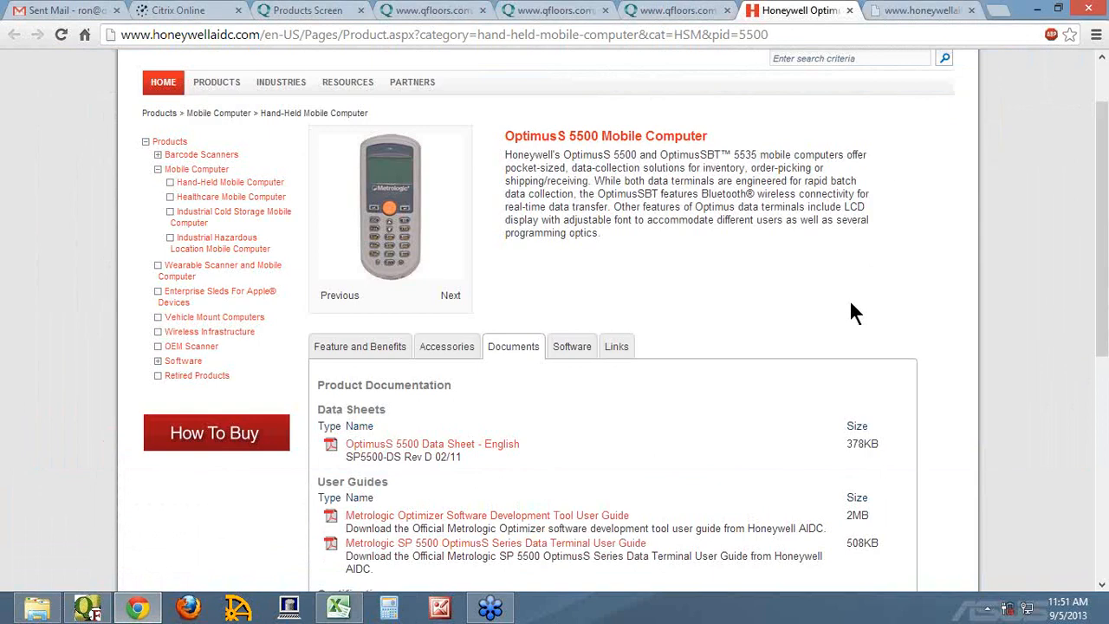